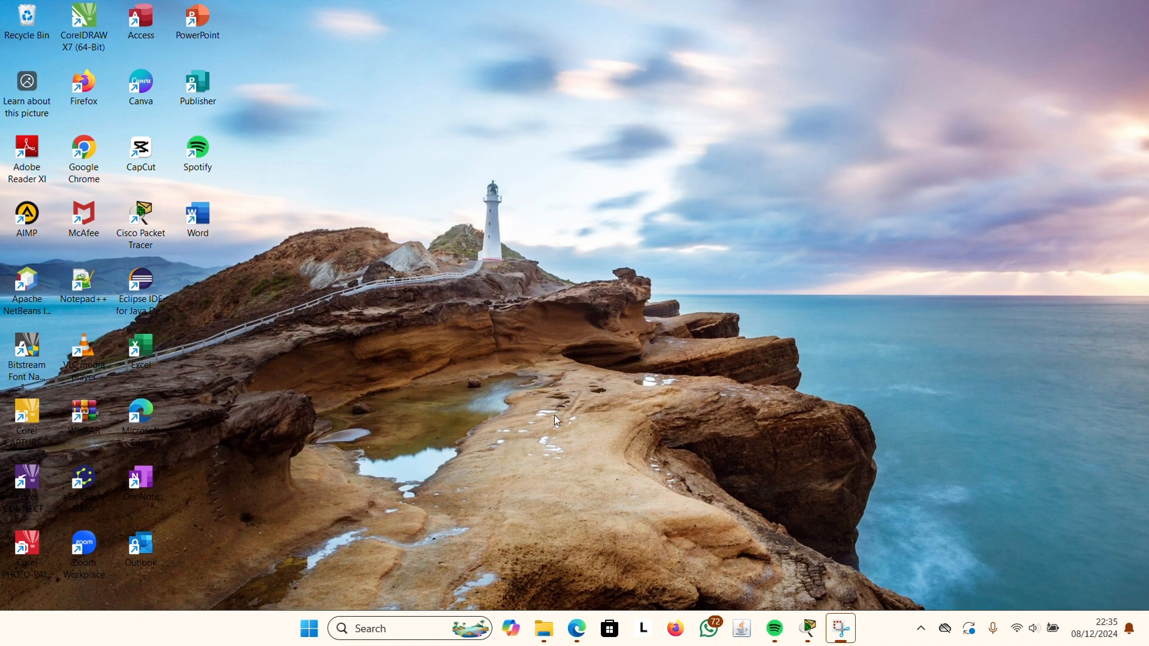
Review the networking assignment questions in the Microsoft Edge PDF and switch to Cisco Packet Tracer.
left_click(577, 631)
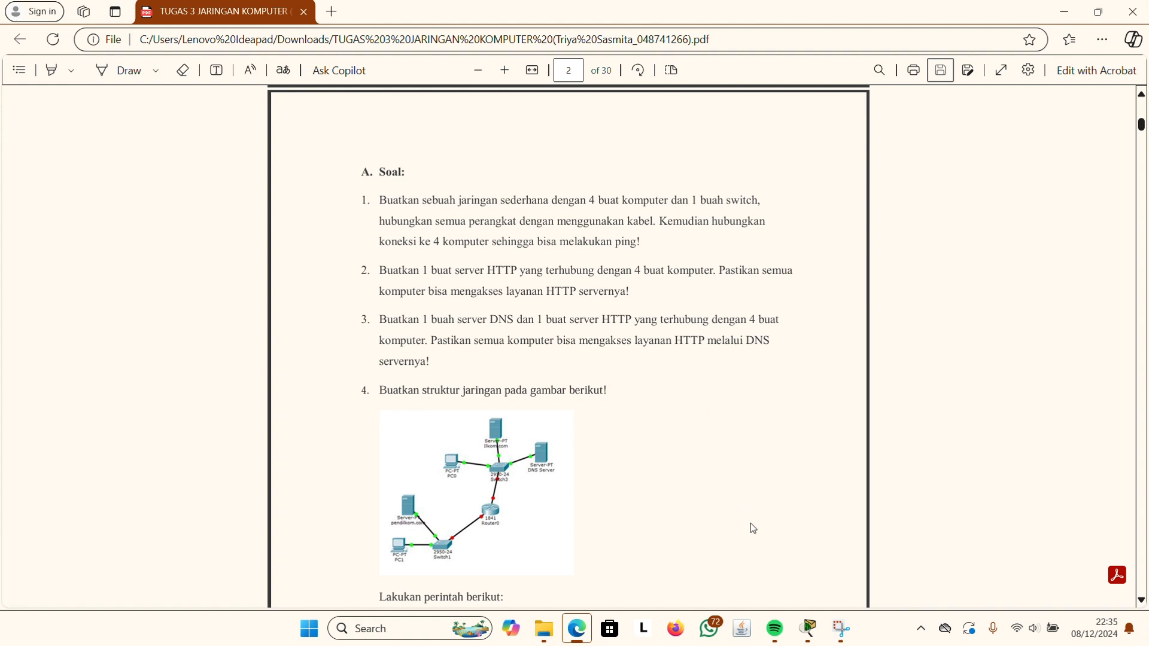
left_click(805, 629)
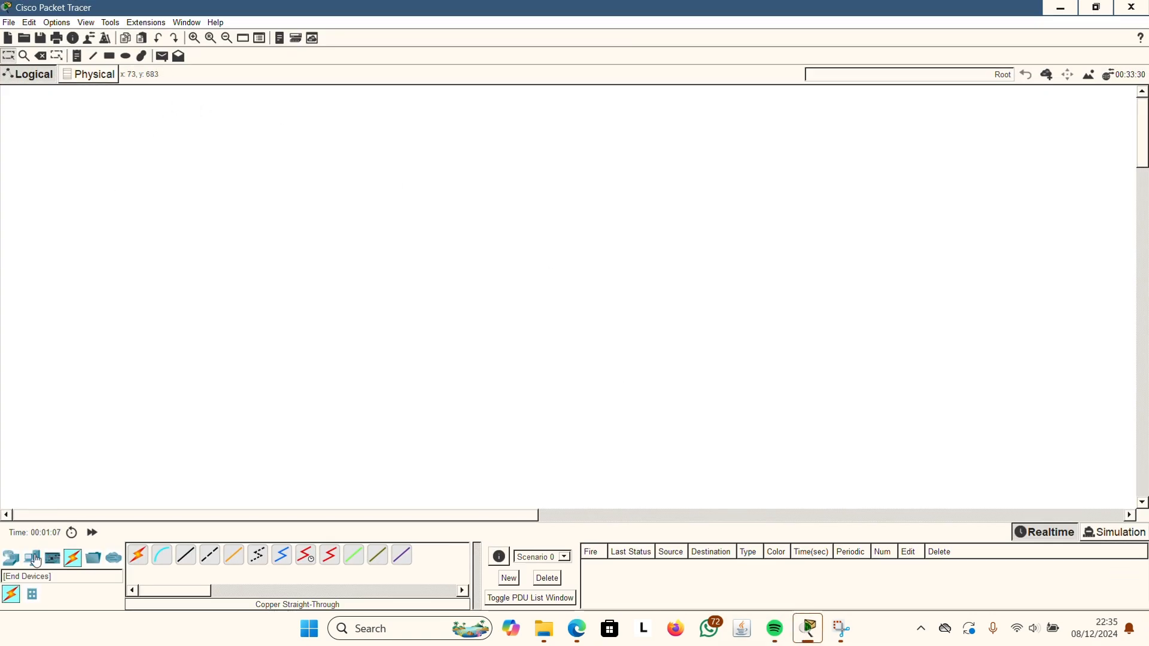
Place four PC-PT end devices in a horizontal row across the empty logical workspace.
left_click(11, 558)
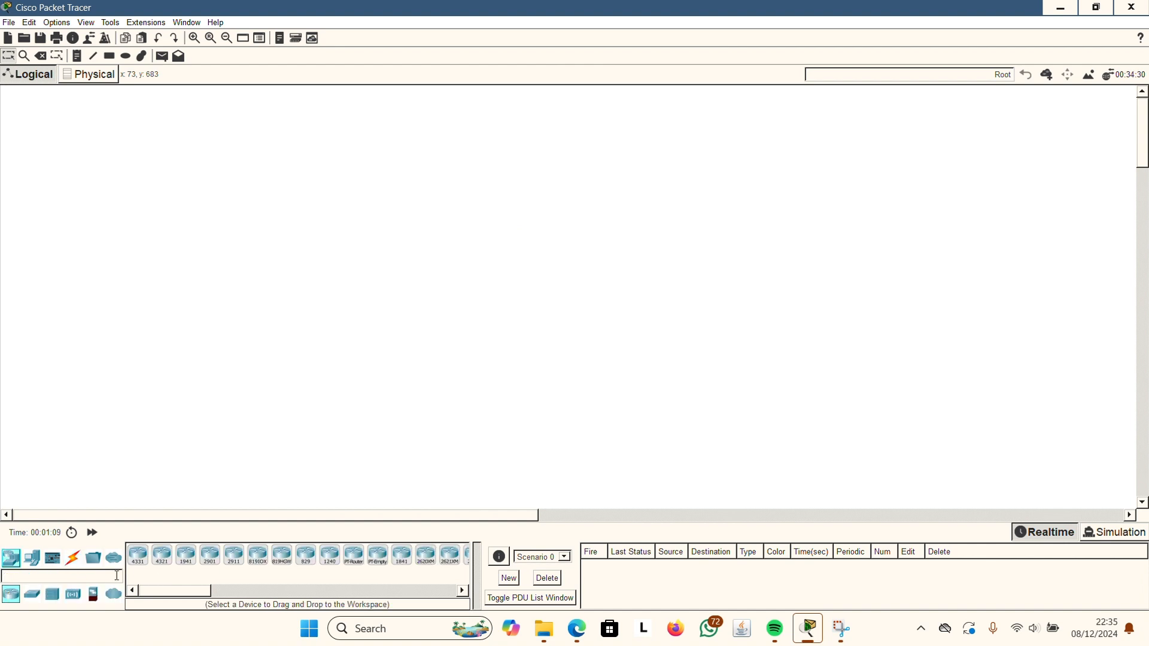
left_click(32, 561)
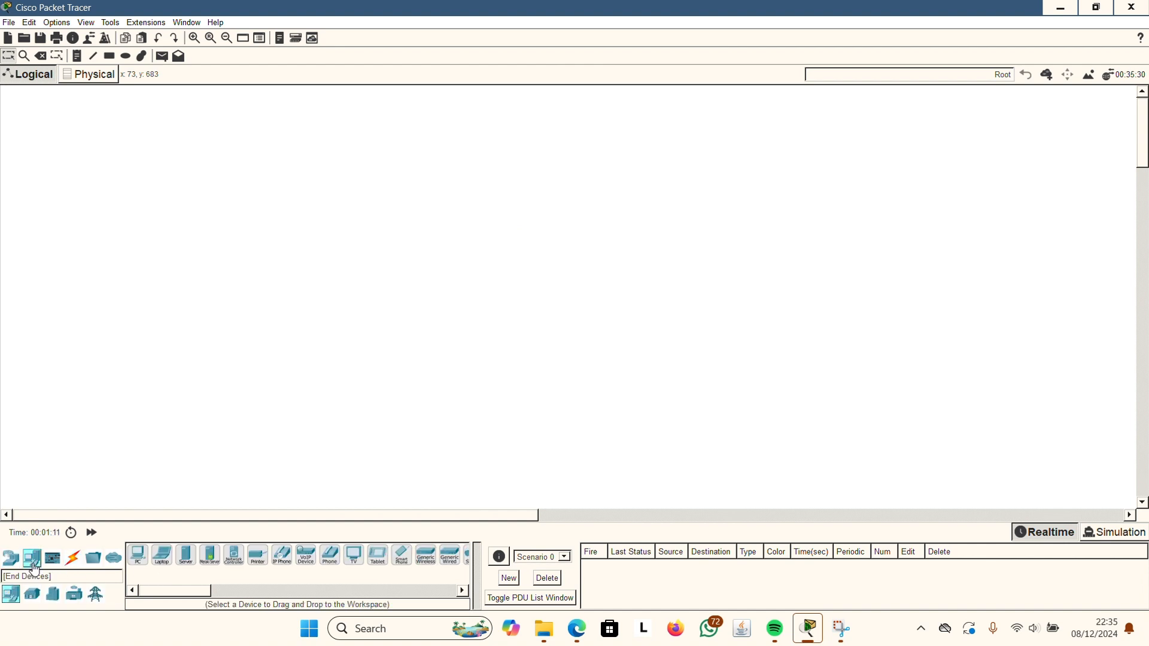
left_click(139, 560)
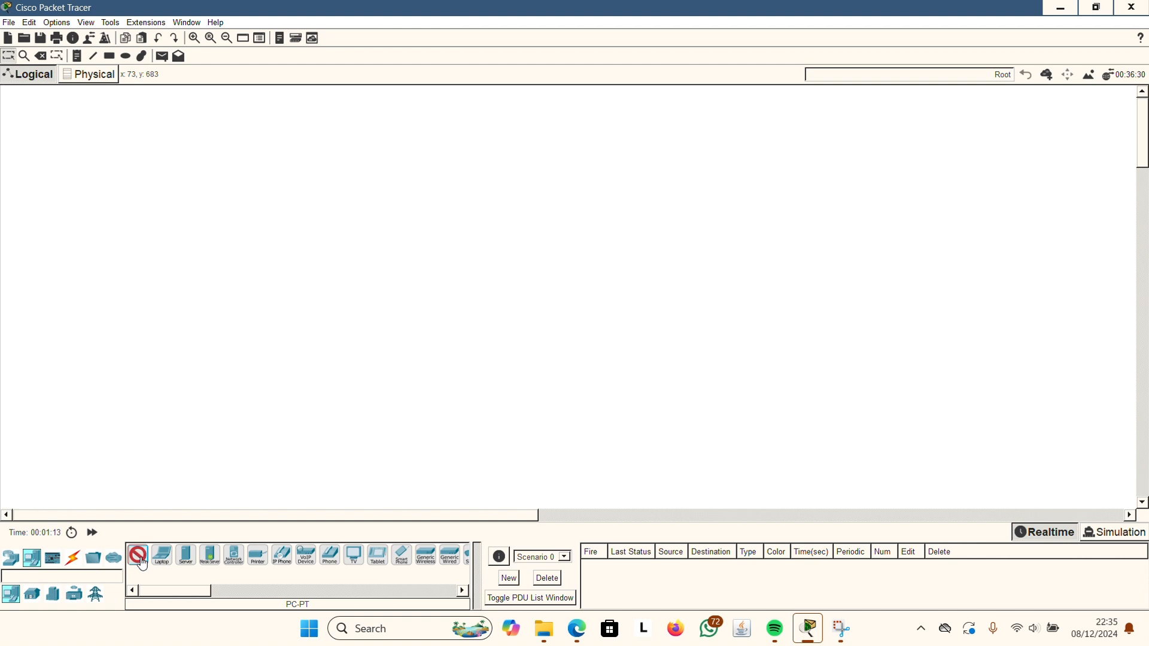
left_click(181, 292)
left_click(138, 557)
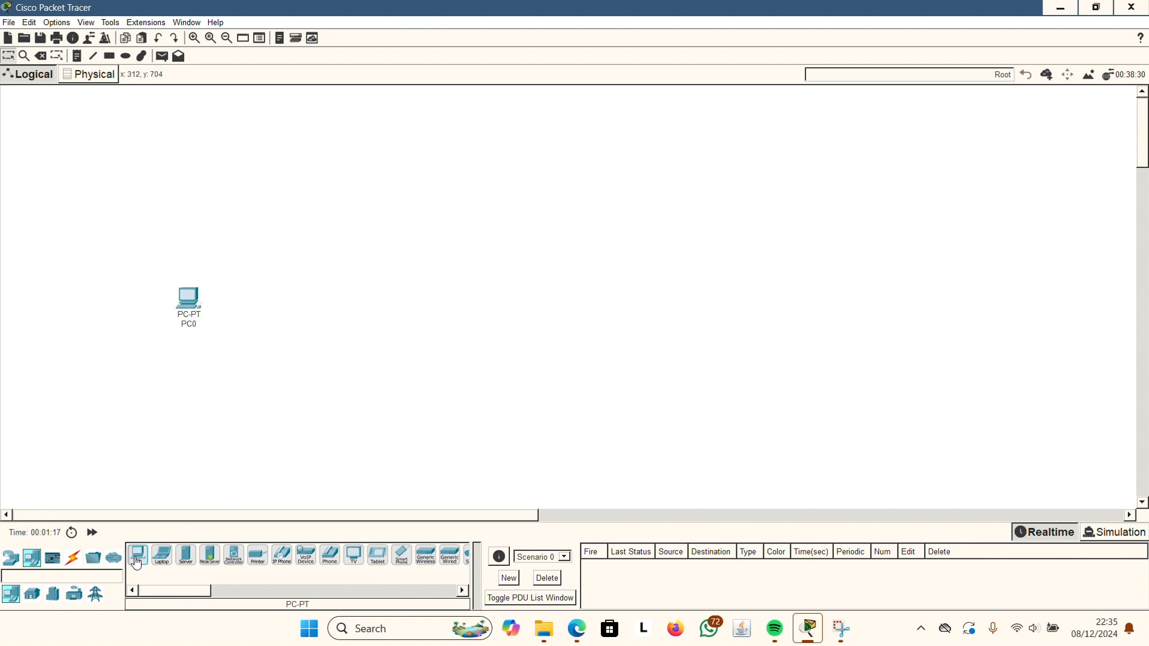
left_click(281, 301)
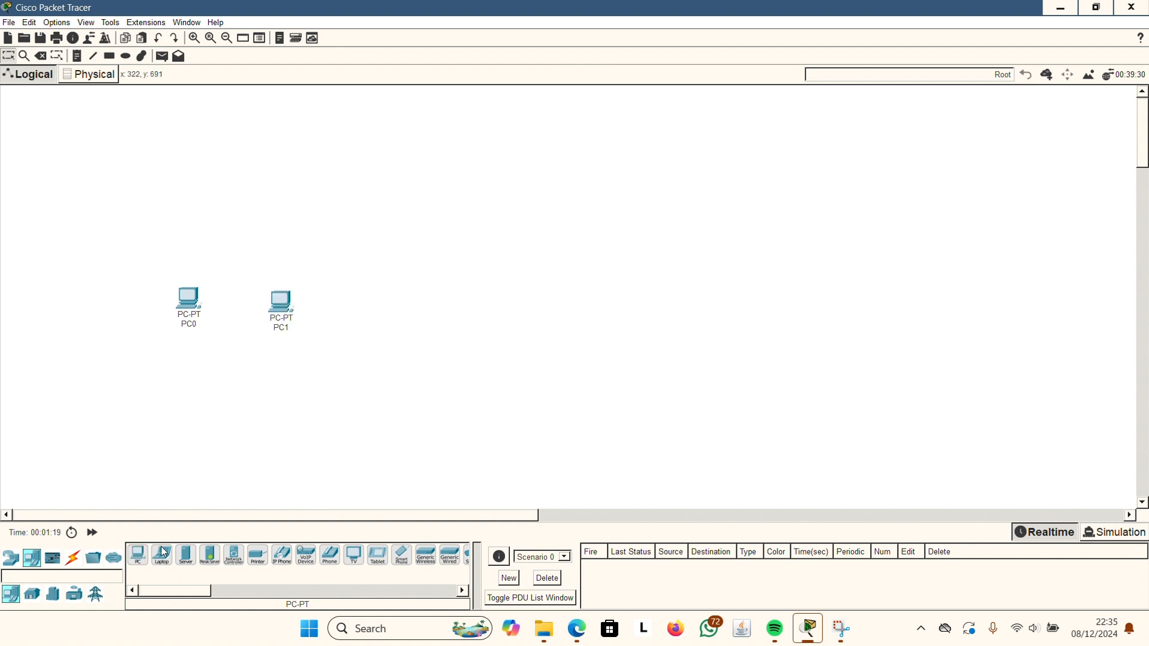
left_click(137, 556)
left_click(401, 300)
left_click(138, 557)
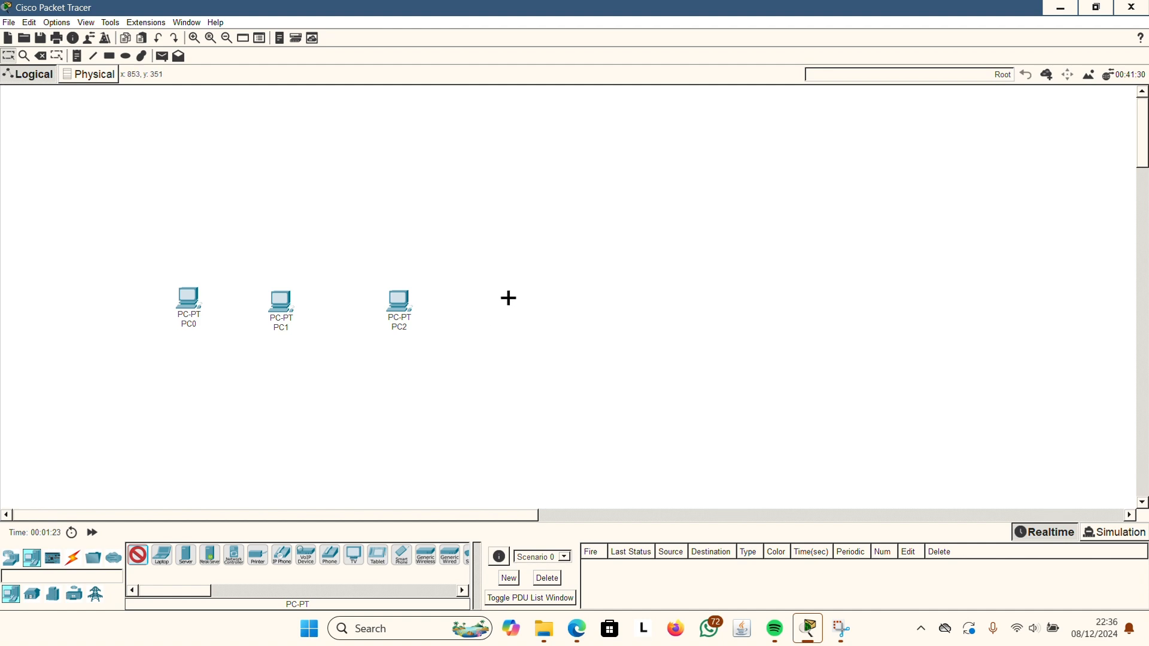
left_click(505, 299)
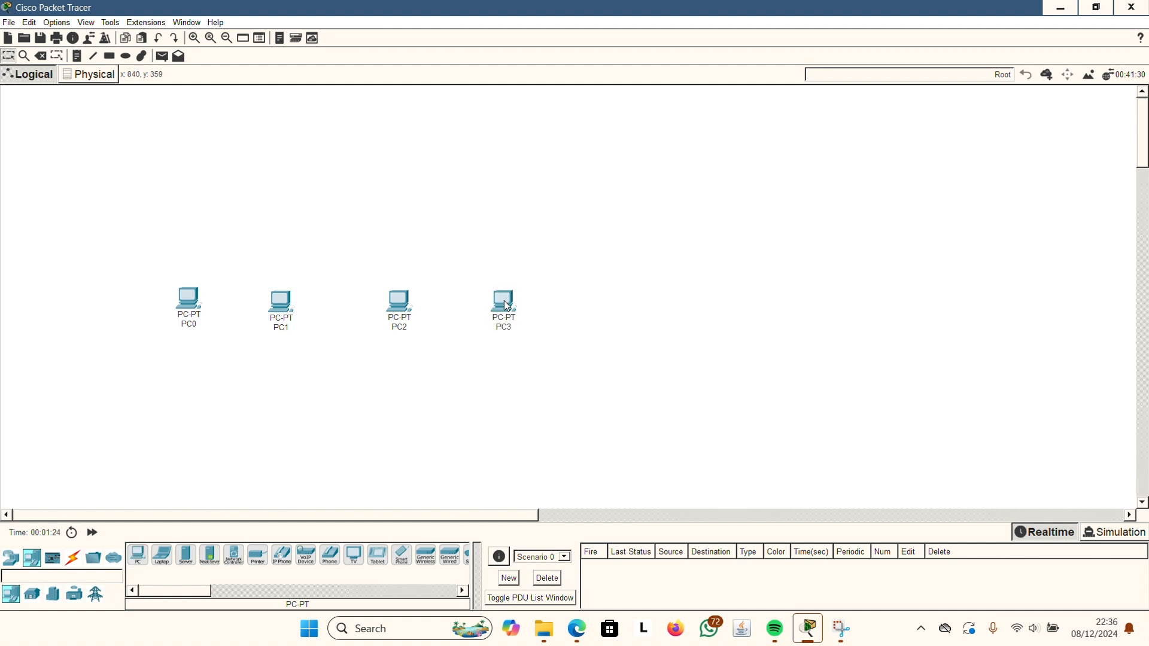
Nudge PC1, PC2 and PC3 so they line up with PC0 in a straight row.
left_click(286, 312)
left_click_drag(286, 312, 288, 308)
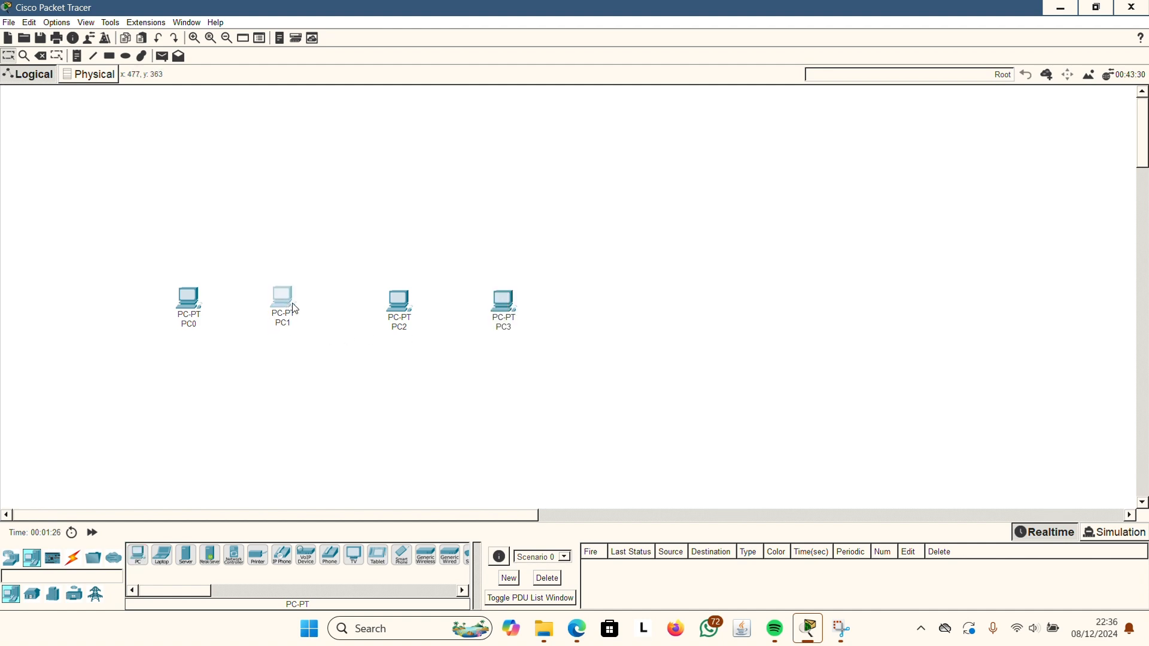
left_click_drag(402, 311, 404, 306)
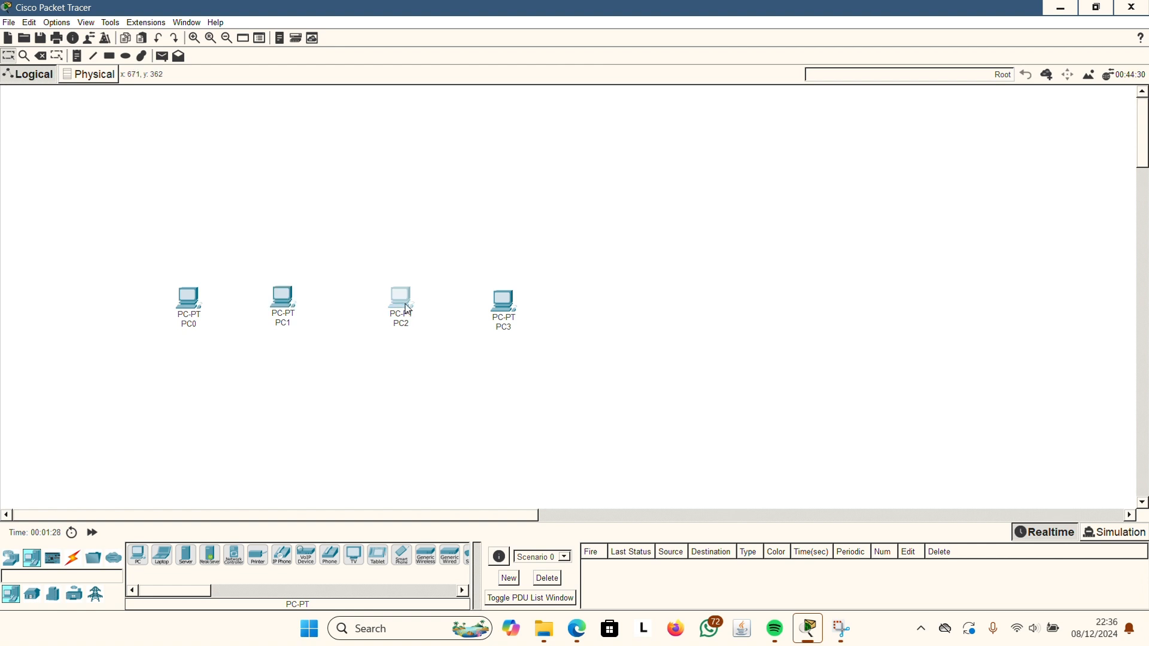
left_click_drag(518, 301, 522, 300)
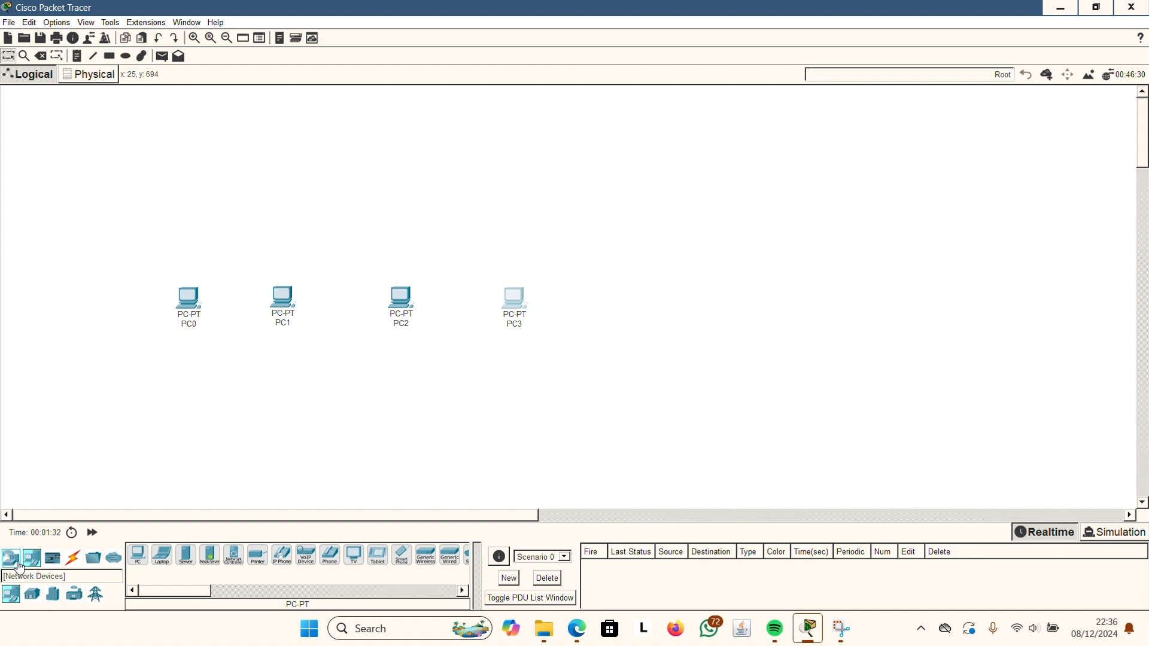
Place one 2960 switch above the row of PCs, between PC1 and PC2.
left_click(32, 600)
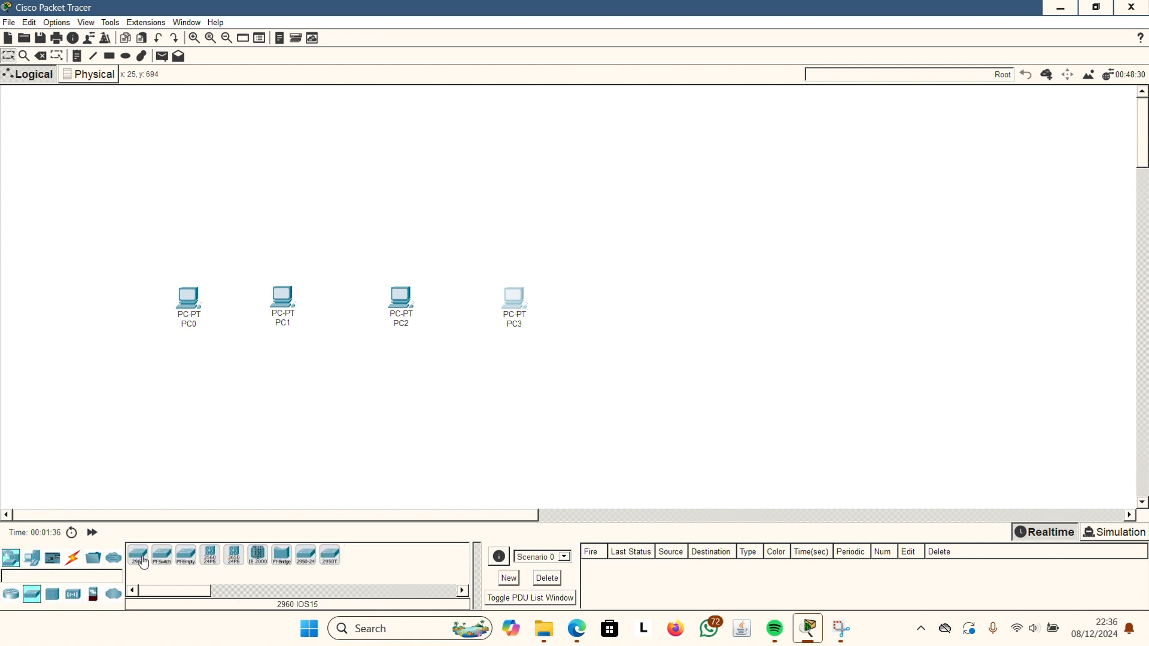
left_click_drag(142, 561, 143, 562)
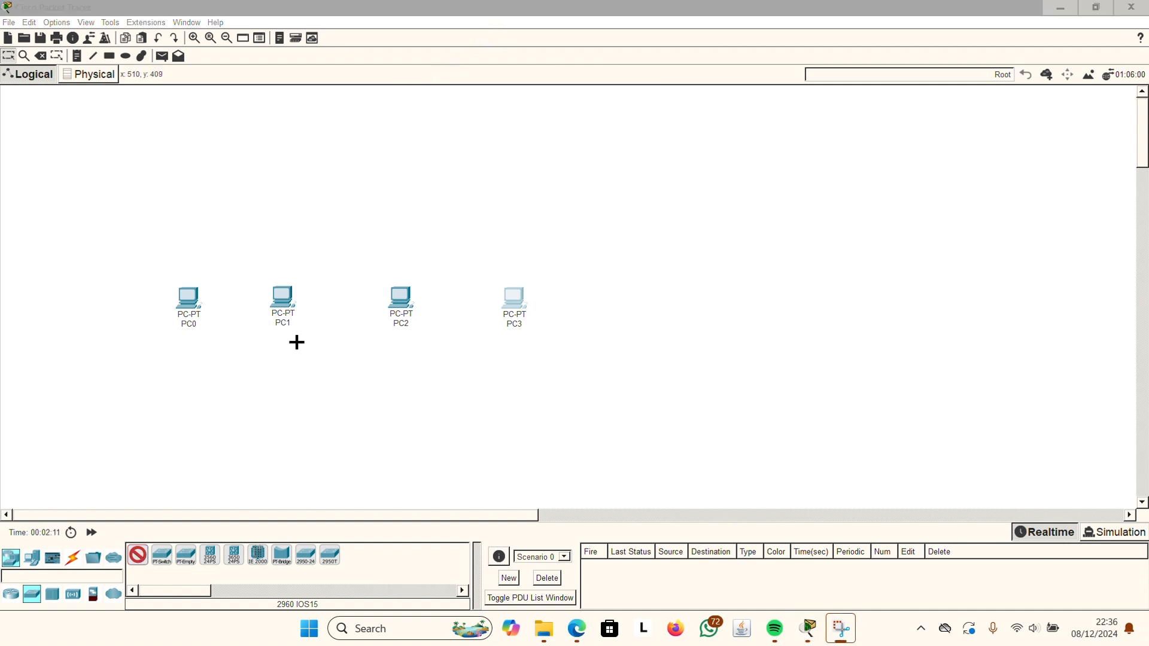
left_click(336, 167)
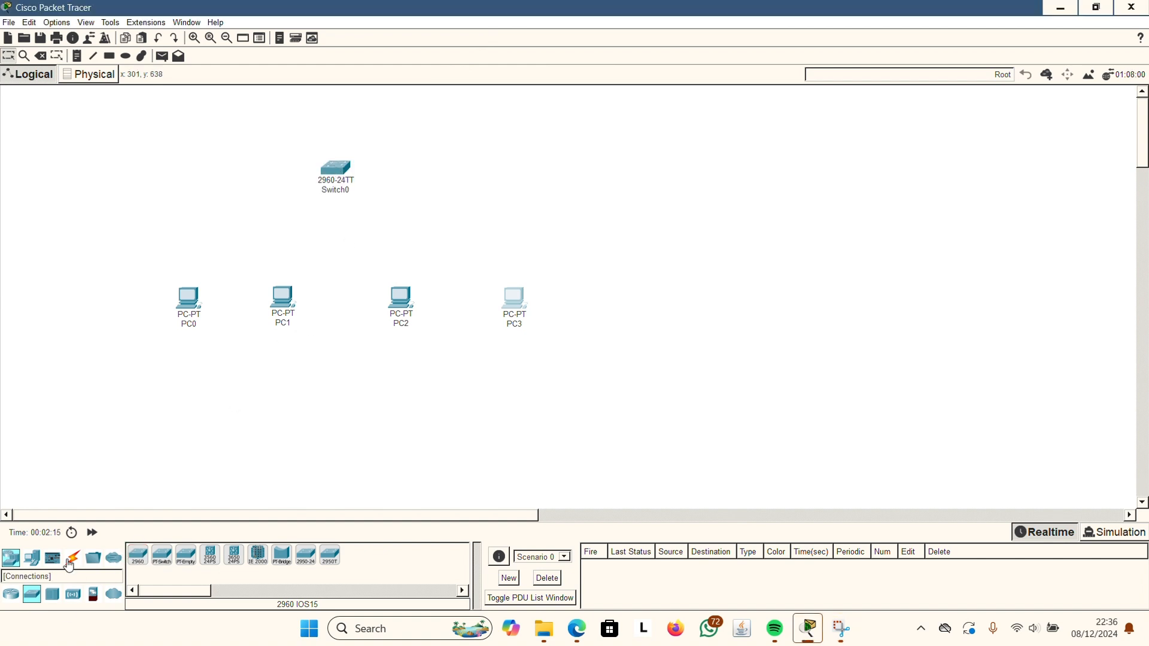
Connect PC0's FastEthernet0 to Switch0's FastEthernet0/1 with a copper straight-through cable.
left_click(70, 562)
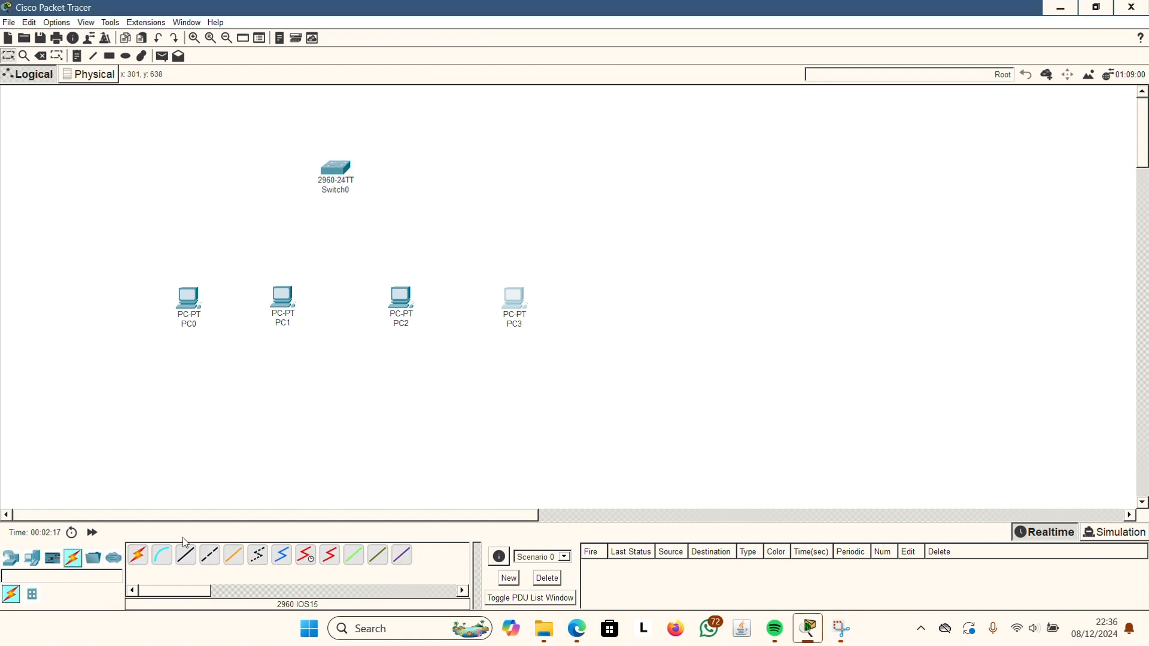
left_click(186, 555)
left_click(189, 299)
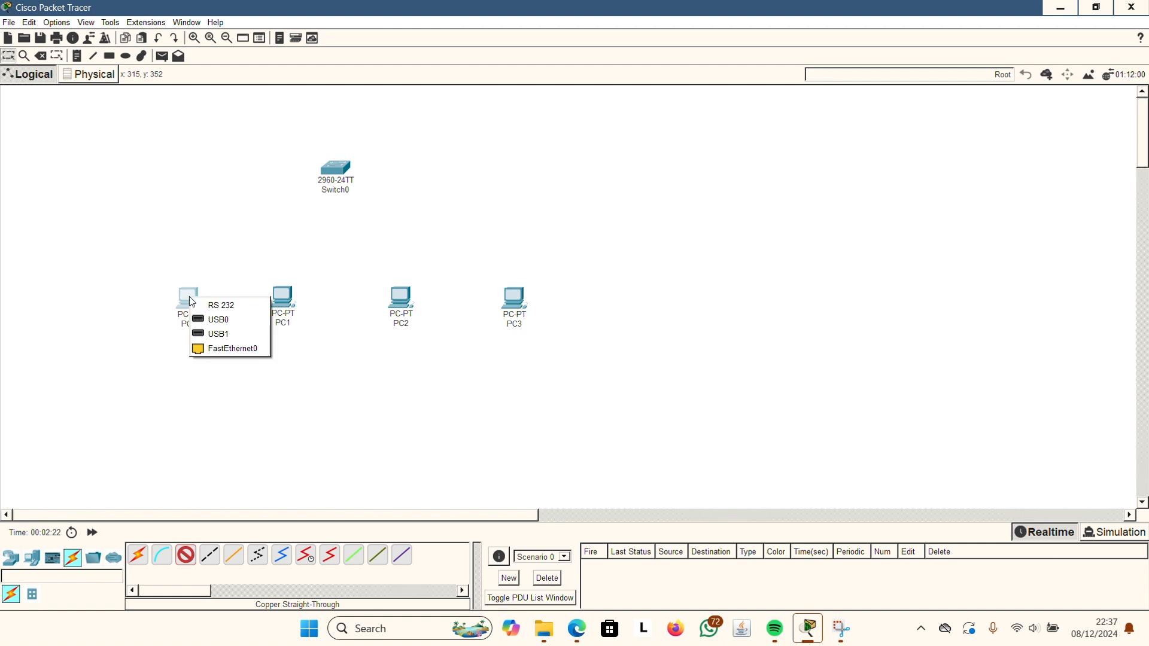
left_click(205, 348)
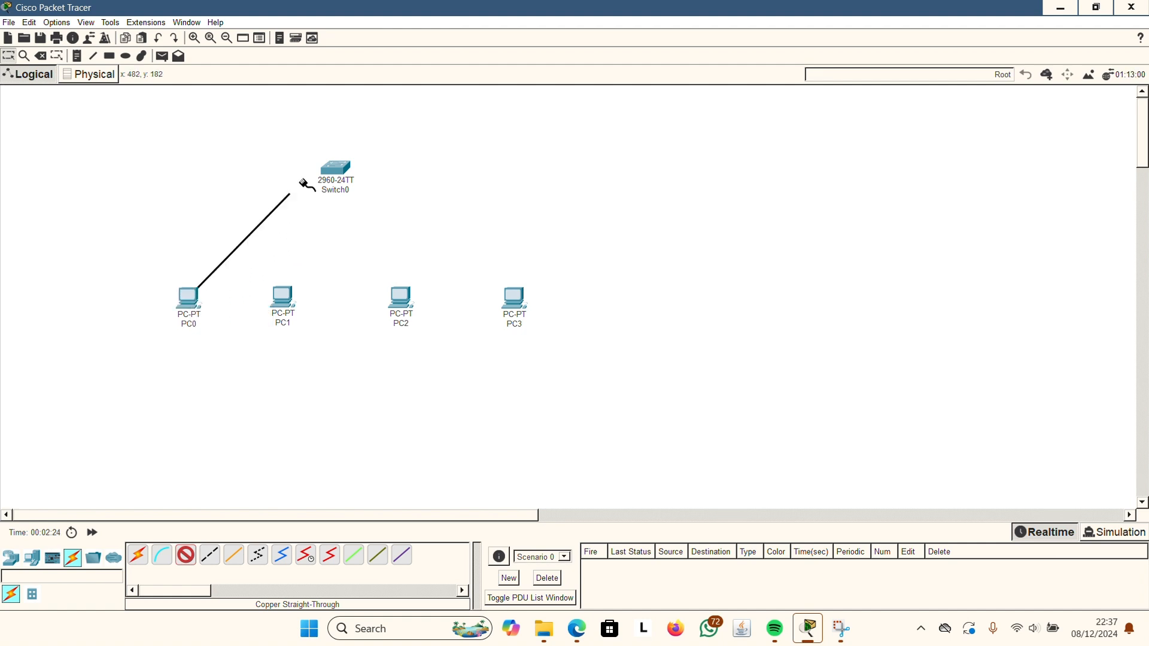
left_click(335, 168)
left_click(346, 191)
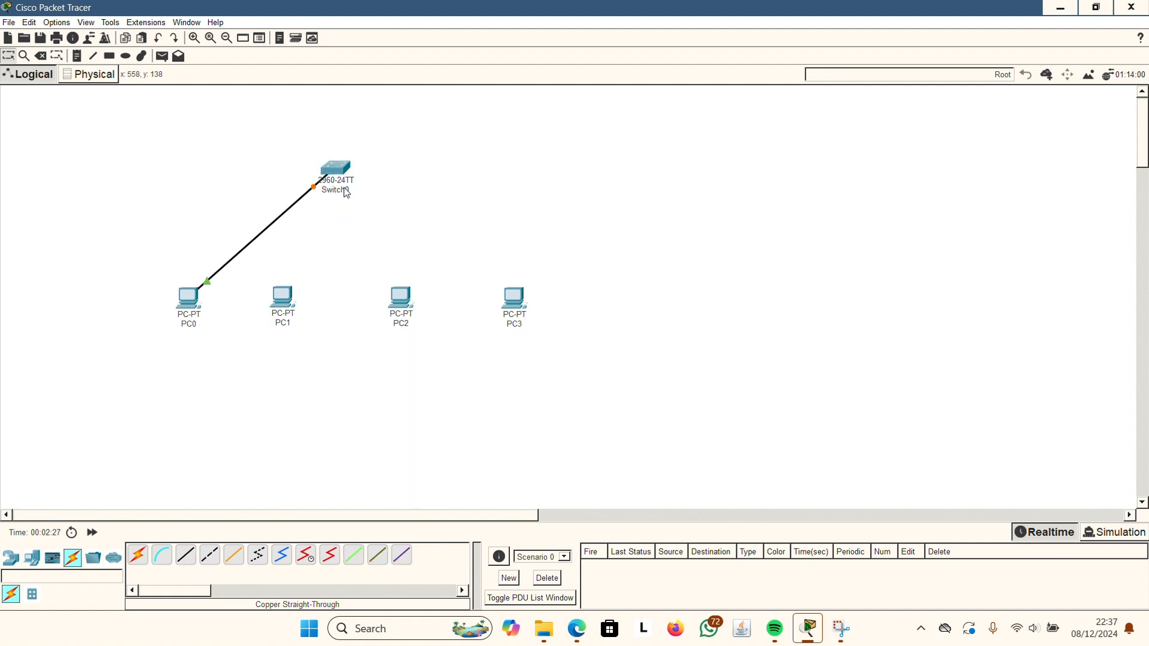
Connect PC1's FastEthernet0 to Switch0's FastEthernet0/2 with a copper straight-through cable.
left_click(186, 555)
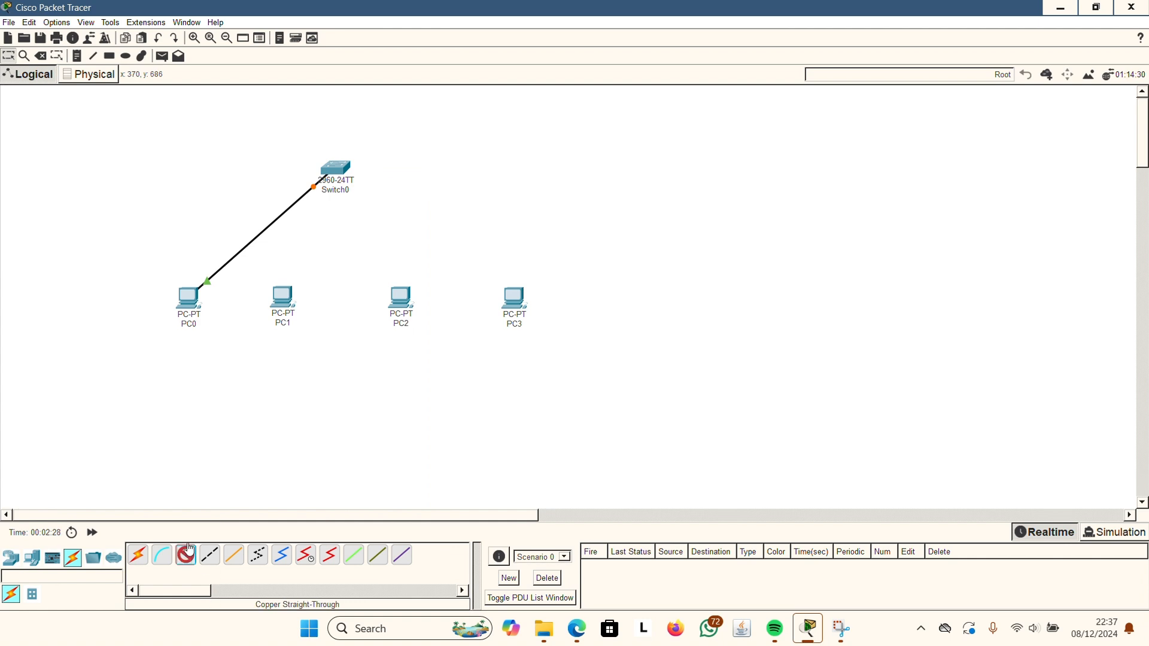
left_click(286, 302)
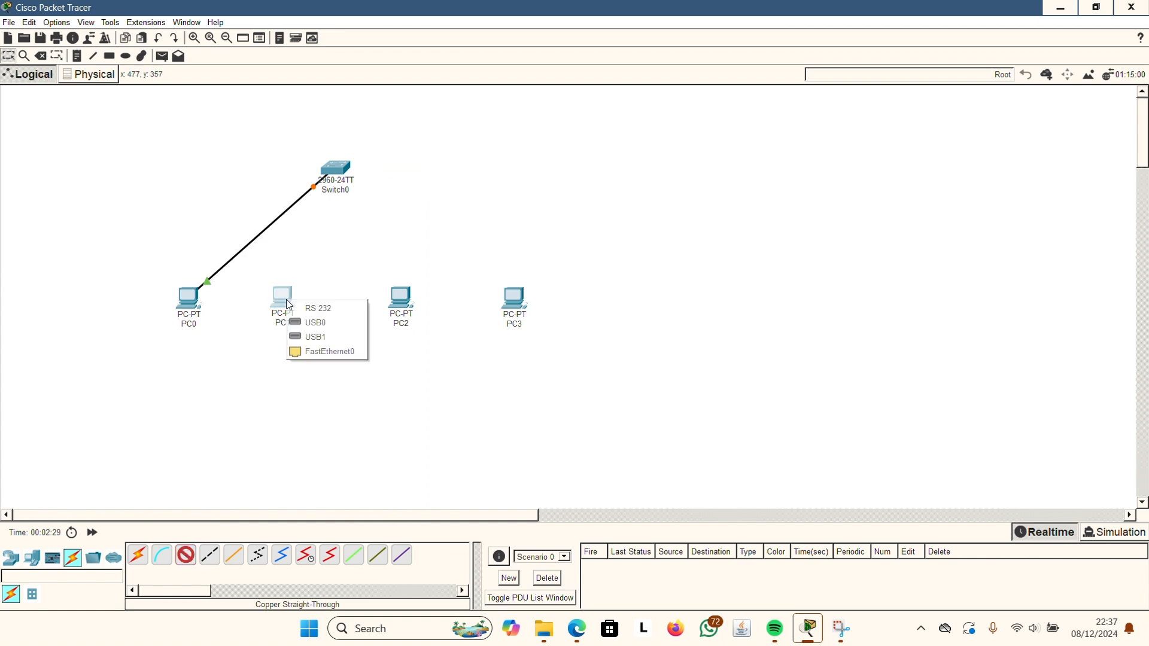
left_click(296, 353)
left_click(336, 169)
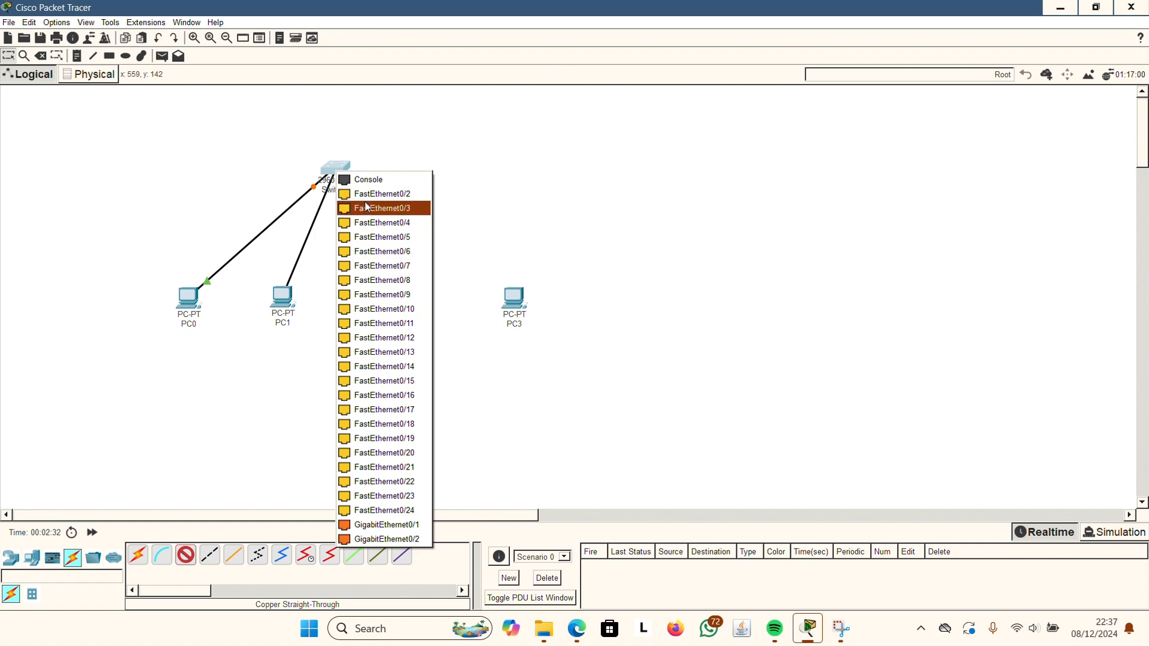
left_click(366, 208)
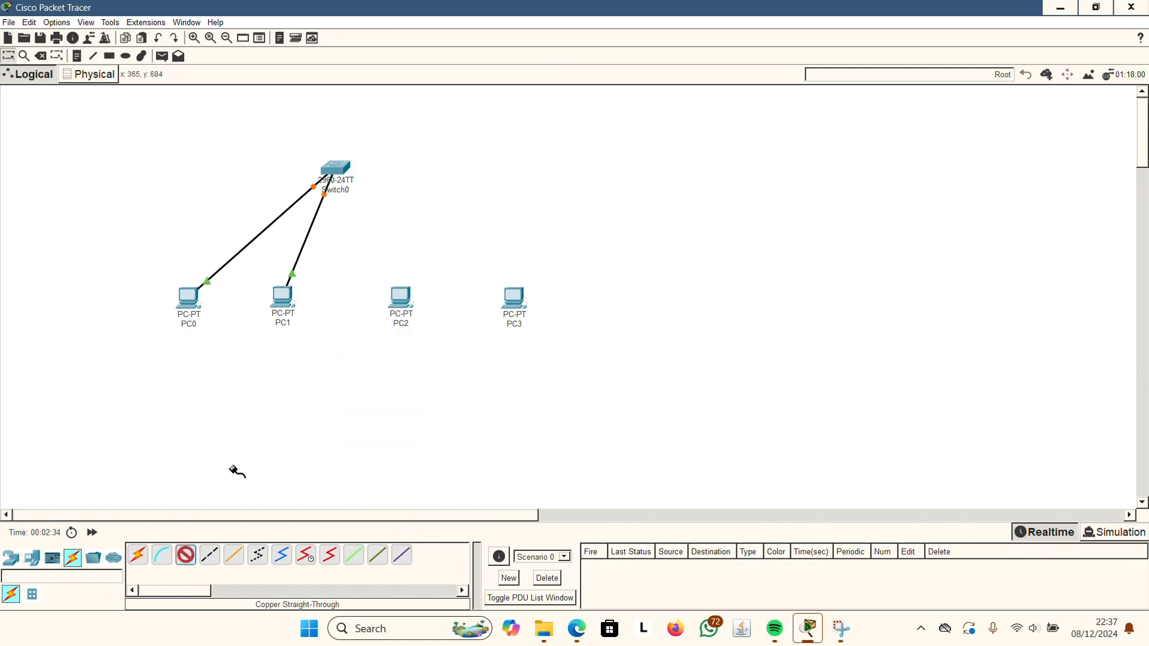
Connect PC2's FastEthernet0 to Switch0's FastEthernet0/3 with a copper straight-through cable.
left_click(398, 301)
left_click(427, 352)
left_click(336, 170)
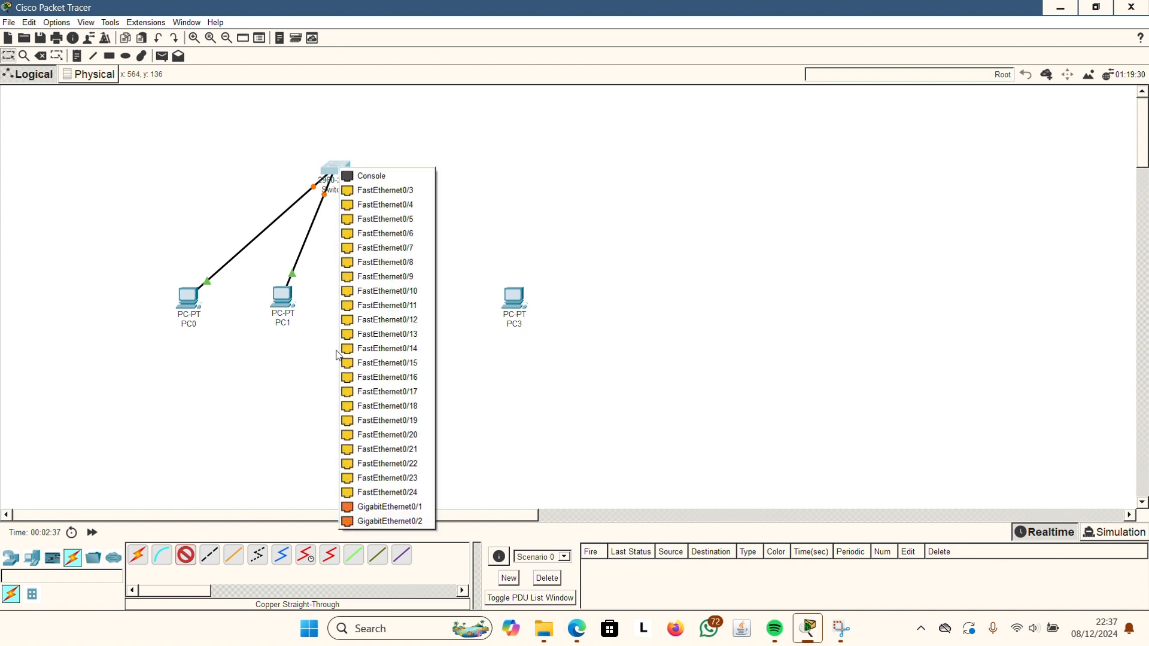
left_click(386, 192)
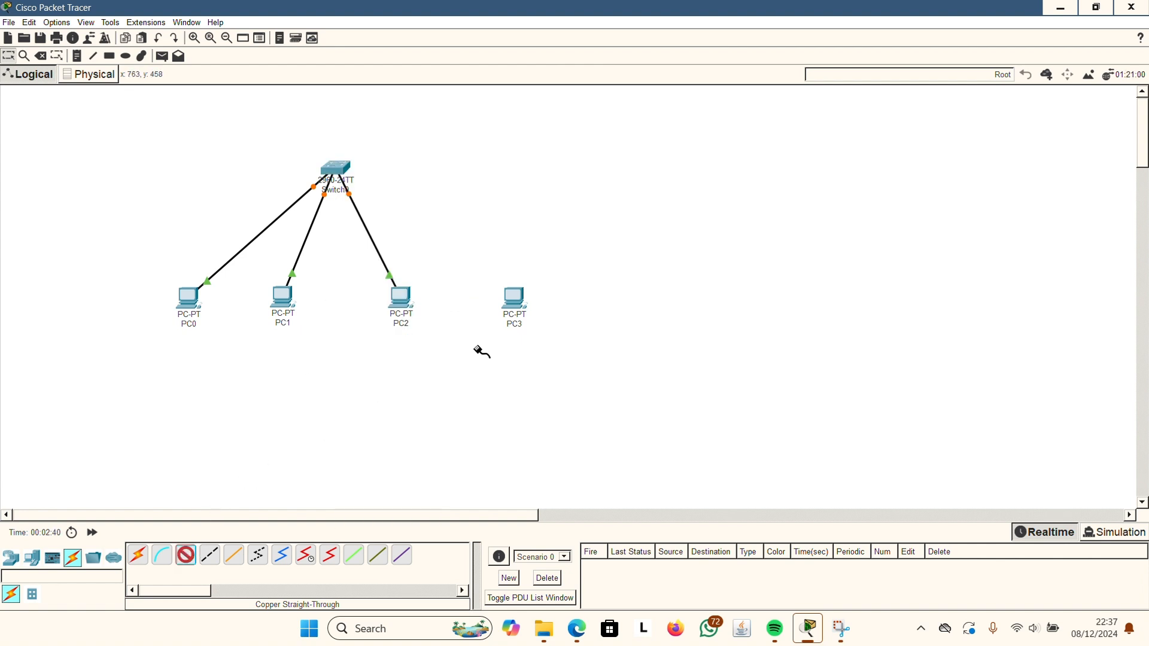
Connect PC3's FastEthernet0 to Switch0's FastEthernet0/4 with a copper straight-through cable.
left_click(514, 299)
left_click(519, 355)
left_click(336, 169)
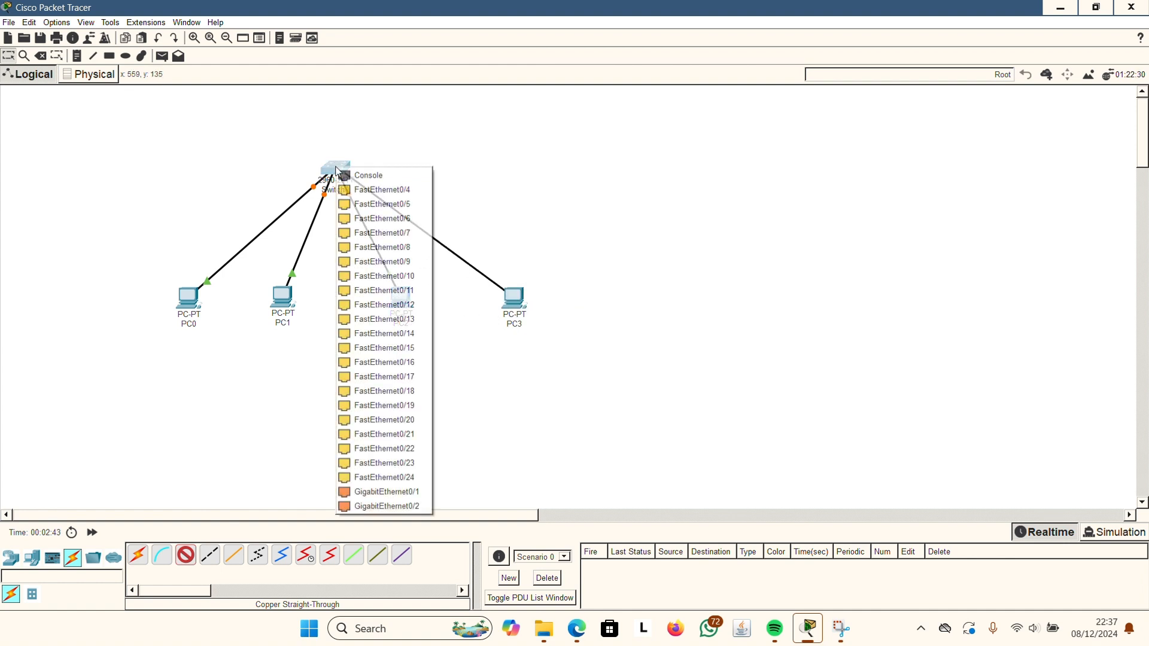
left_click(386, 191)
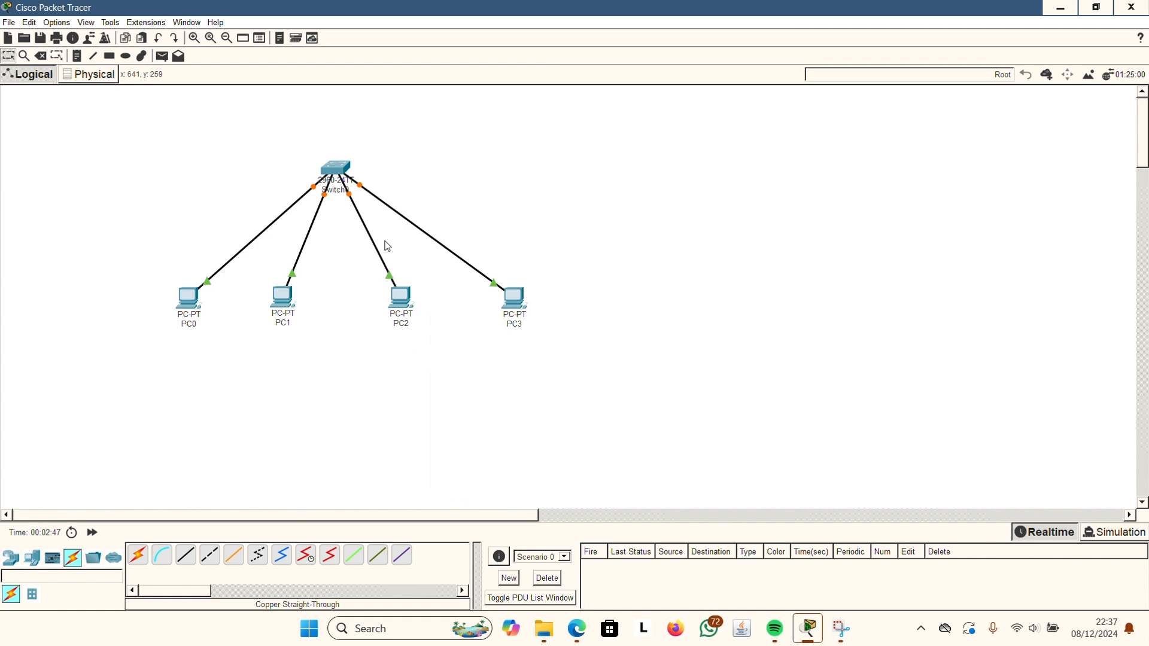
Give PC0 the static IPv4 address 192.168.1.3 with subnet mask 255.255.255.0 and close its configuration window.
left_click(186, 308)
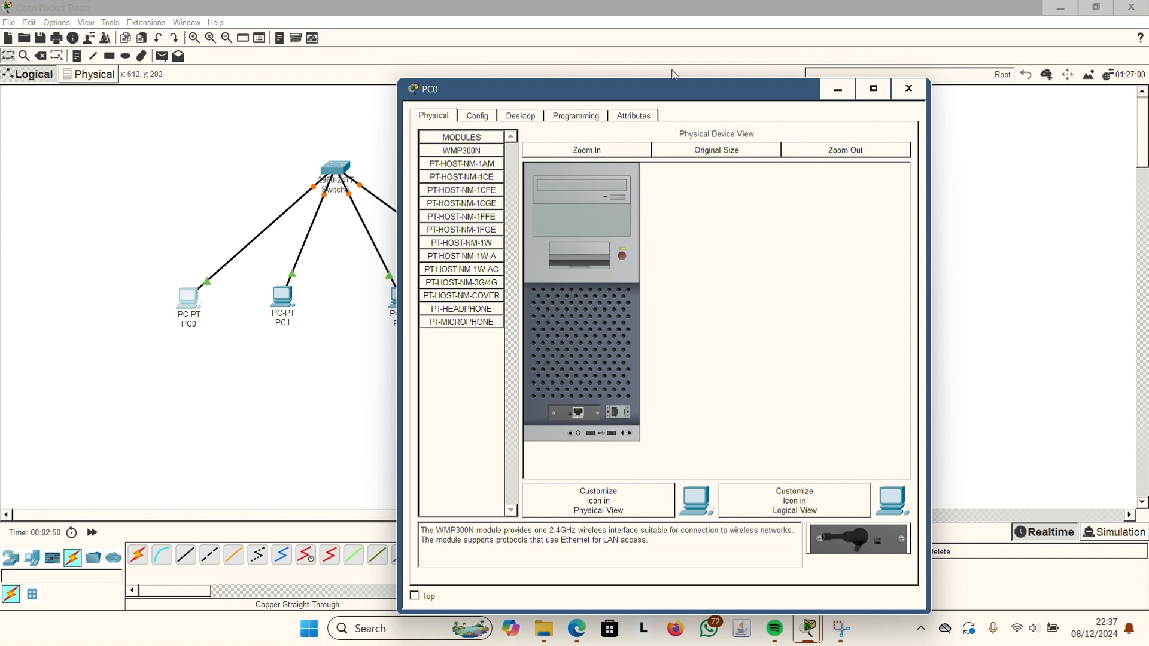
left_click(527, 116)
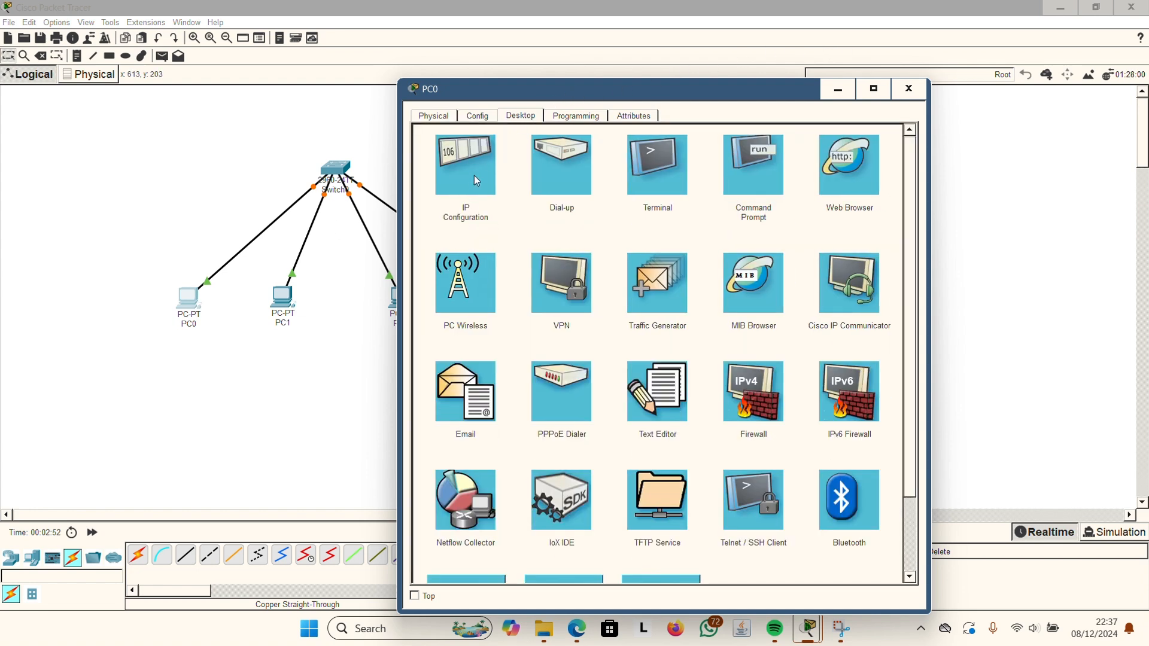
left_click(471, 178)
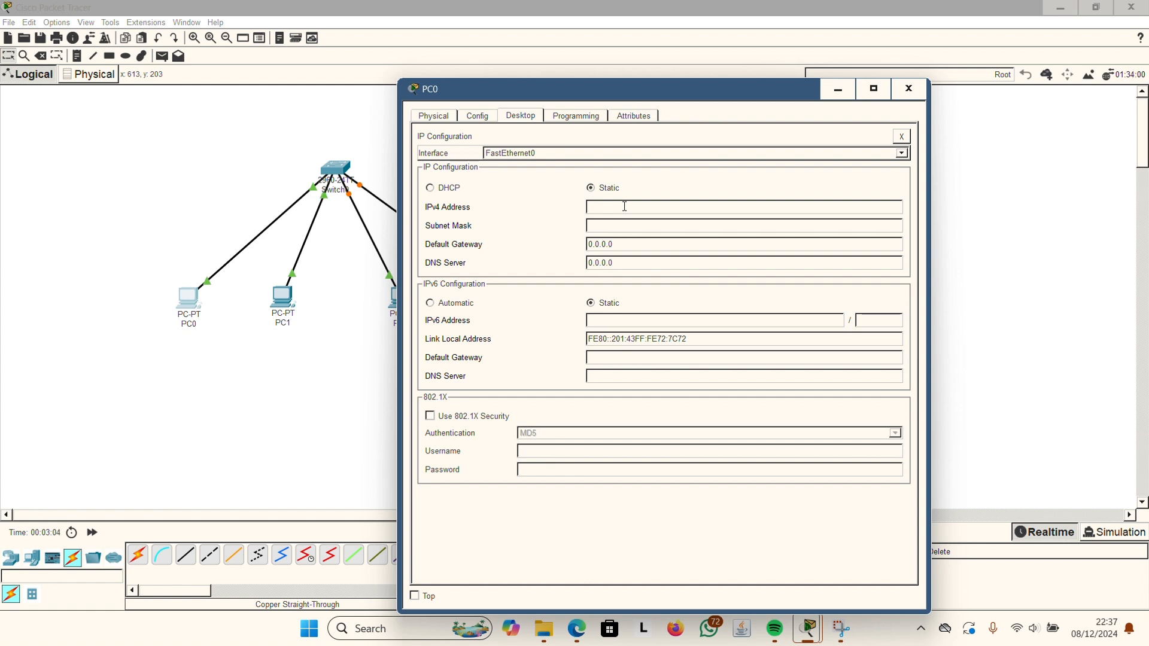
type("1")
type("92")
type(".19")
type("6")
type("8.1.3")
left_click(630, 228)
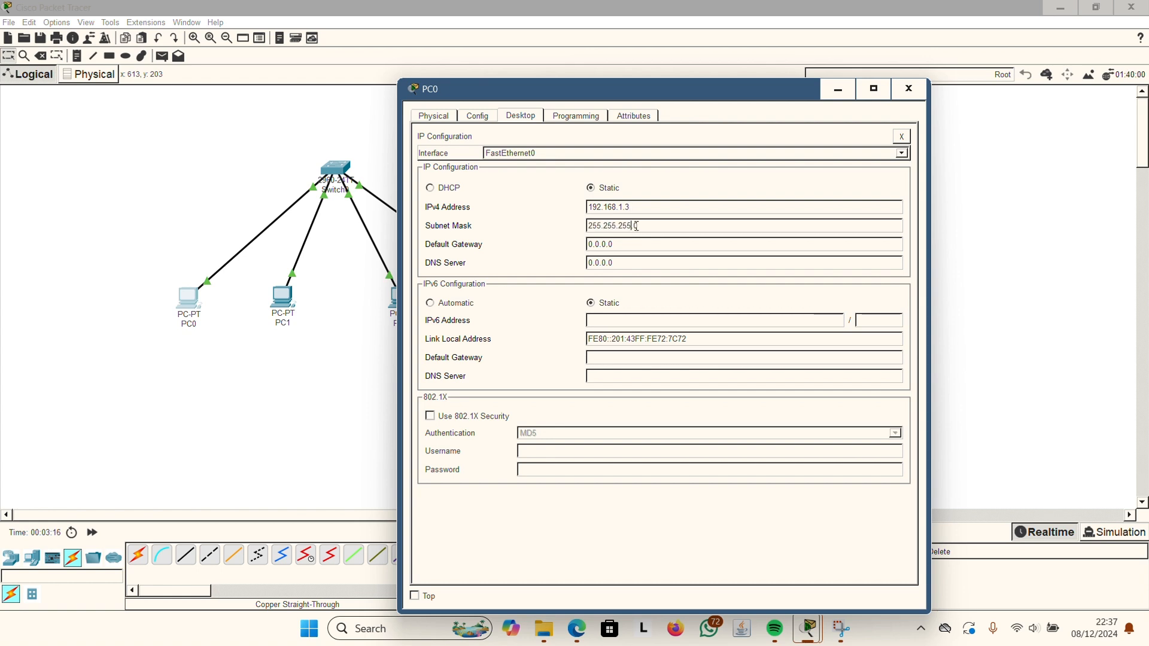
left_click(908, 89)
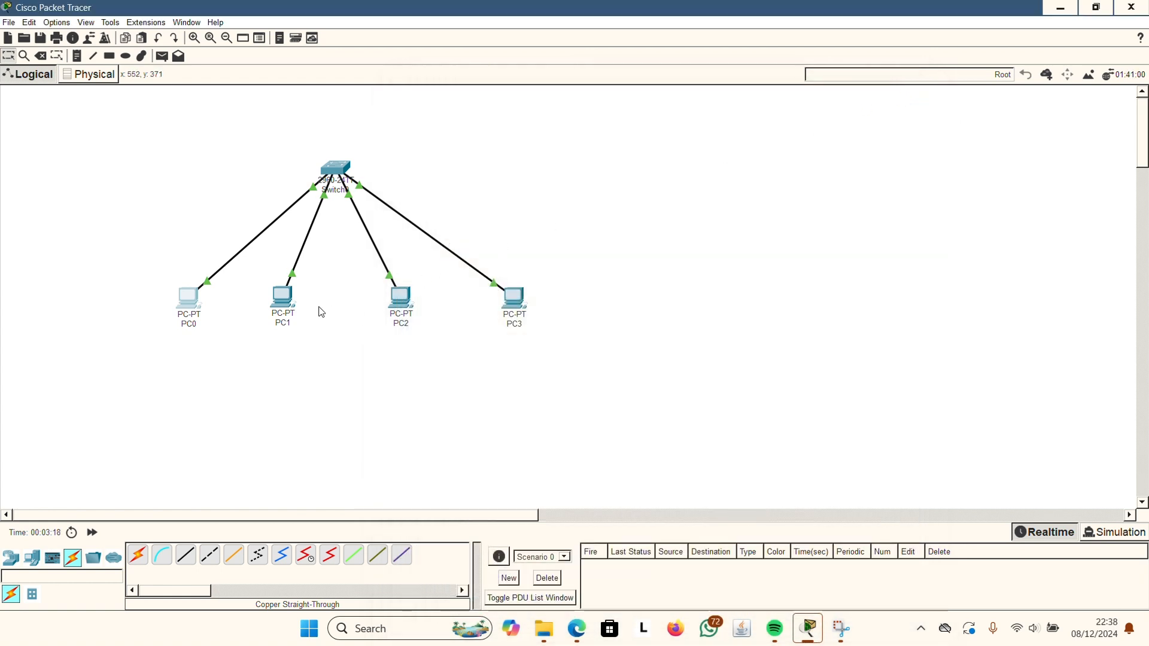
Give PC1 the static IPv4 address 192.168.1.4 with subnet mask 255.255.255.0 and close its configuration window.
left_click(284, 299)
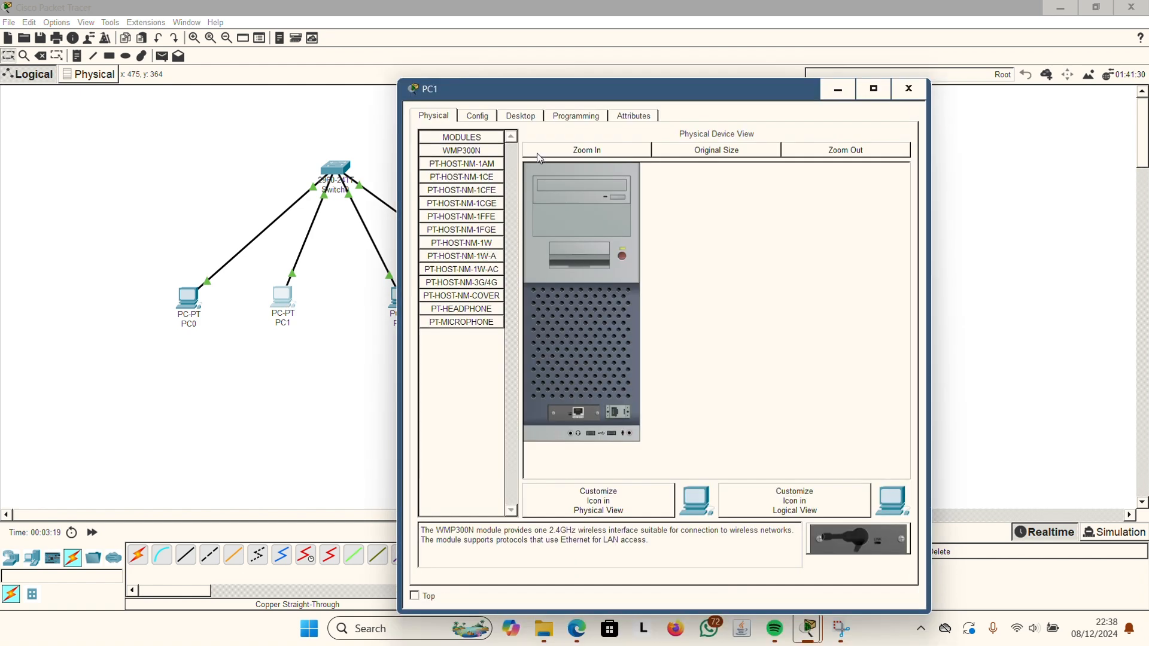
left_click(516, 116)
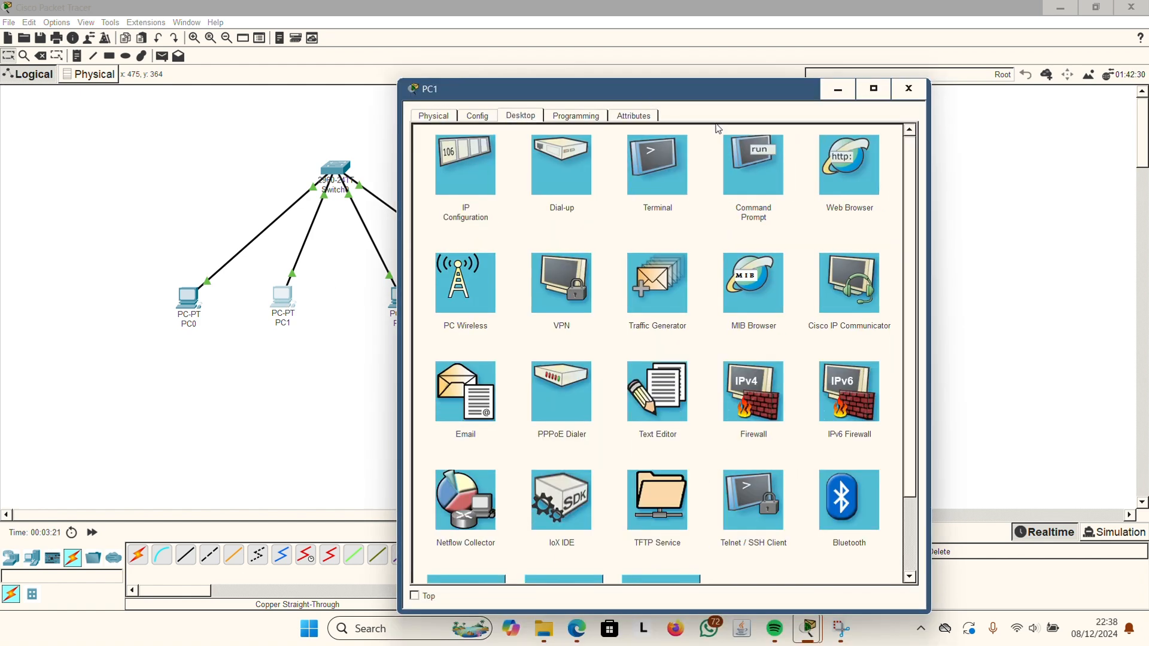
left_click(488, 186)
left_click(685, 201)
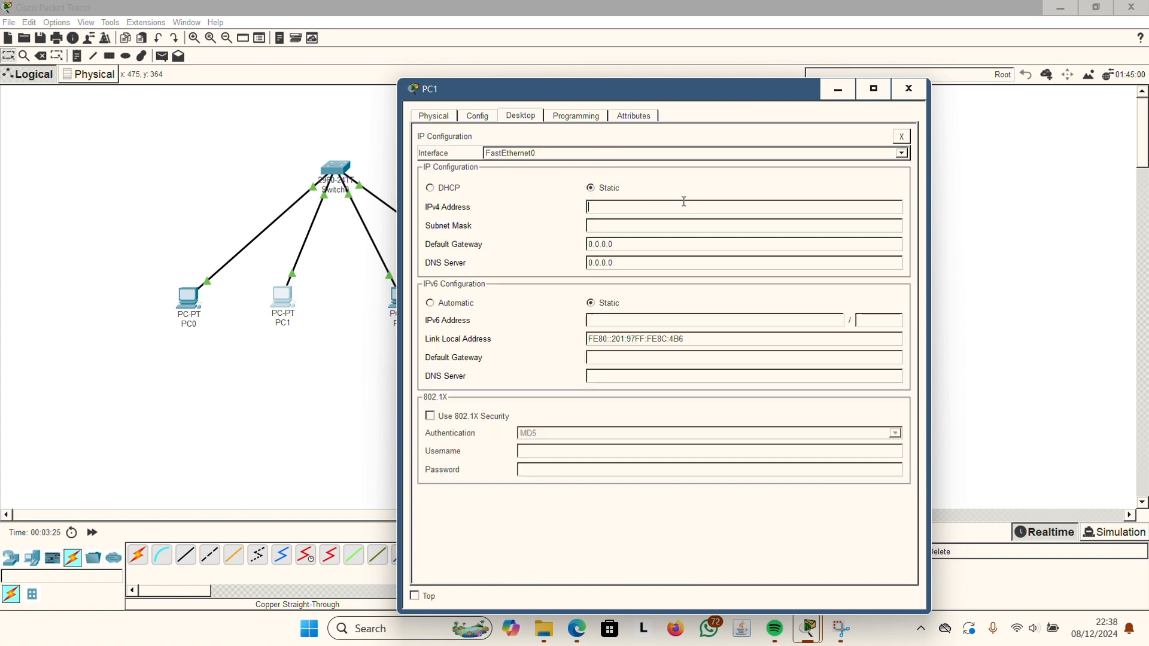
type("192.168.1.4")
left_click(654, 226)
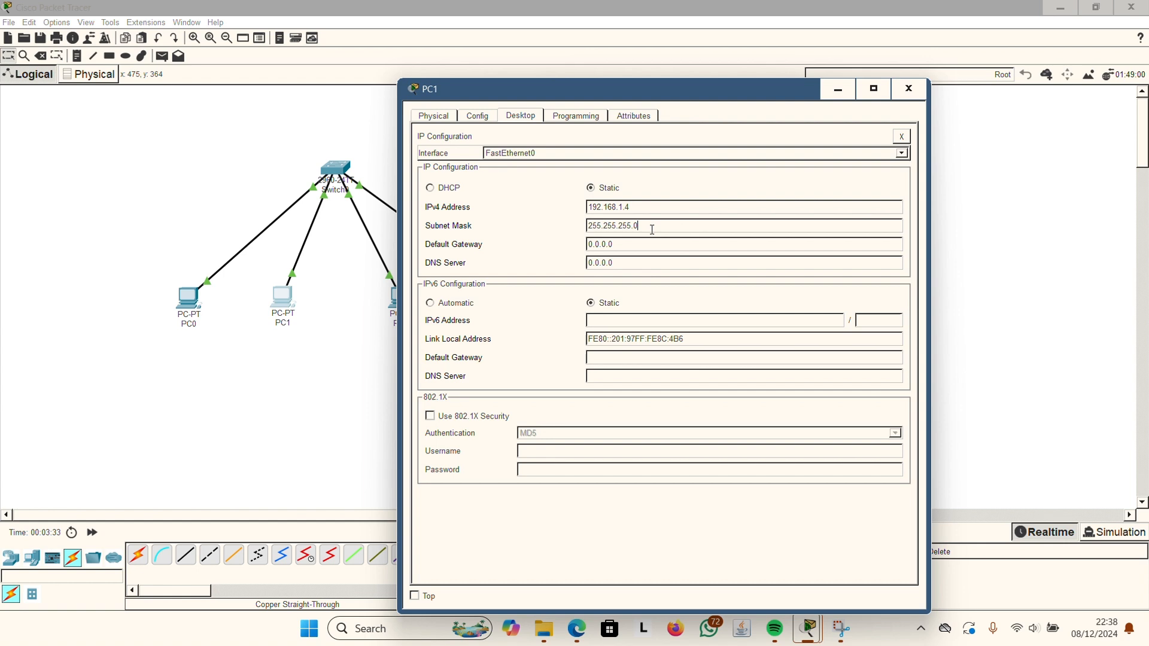
left_click(909, 89)
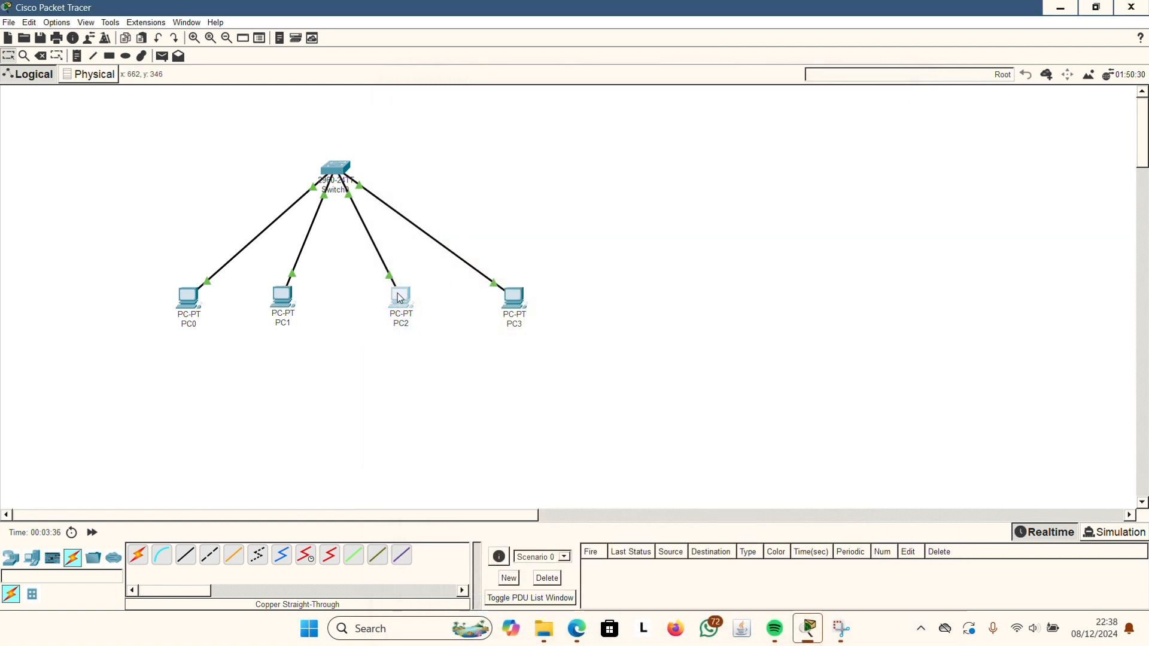
Give PC2 the static IPv4 address 192.168.1.5 with subnet mask 255.255.255.0 and close its configuration window.
left_click(399, 296)
left_click(515, 116)
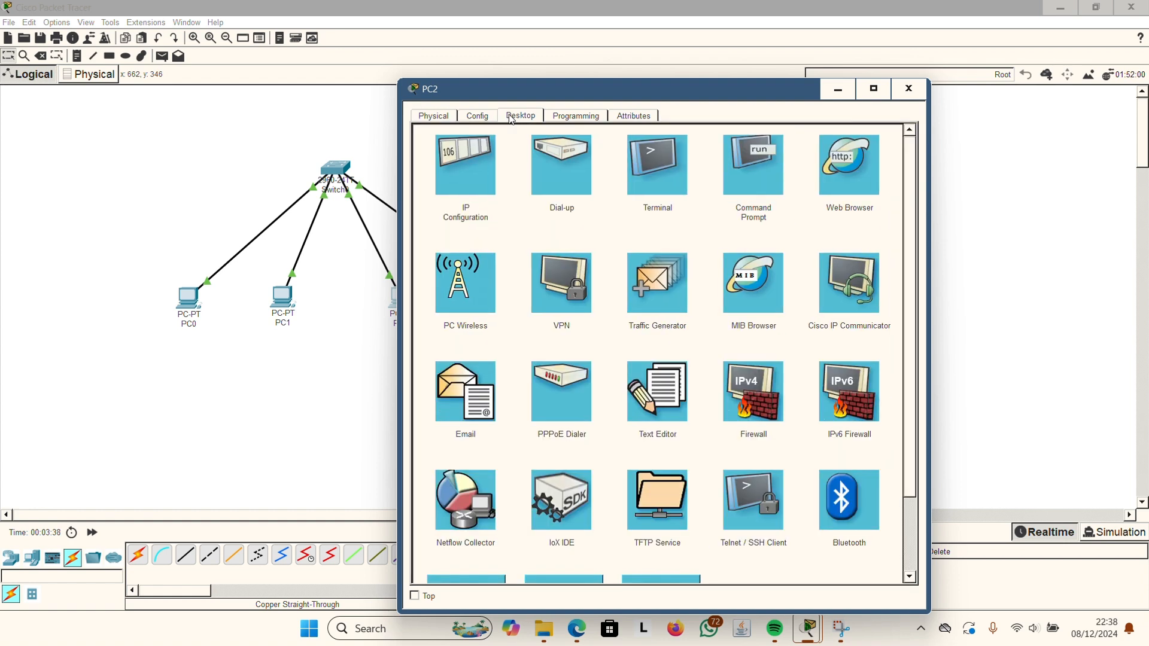
left_click(464, 175)
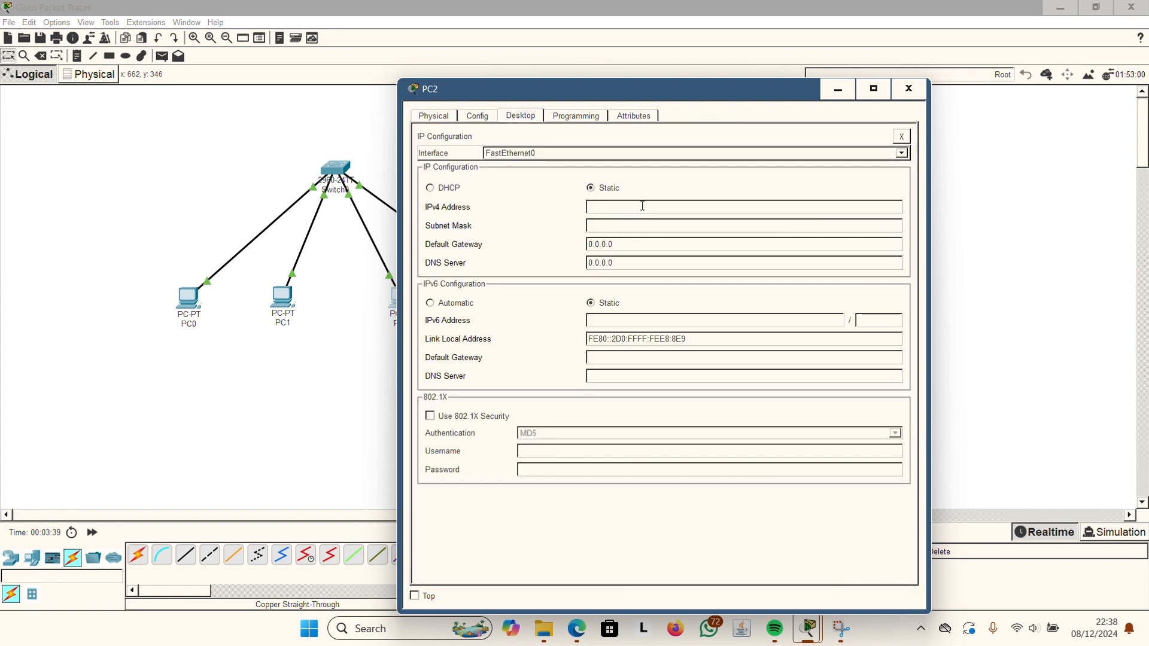
left_click(642, 206)
type("192.168.1.5")
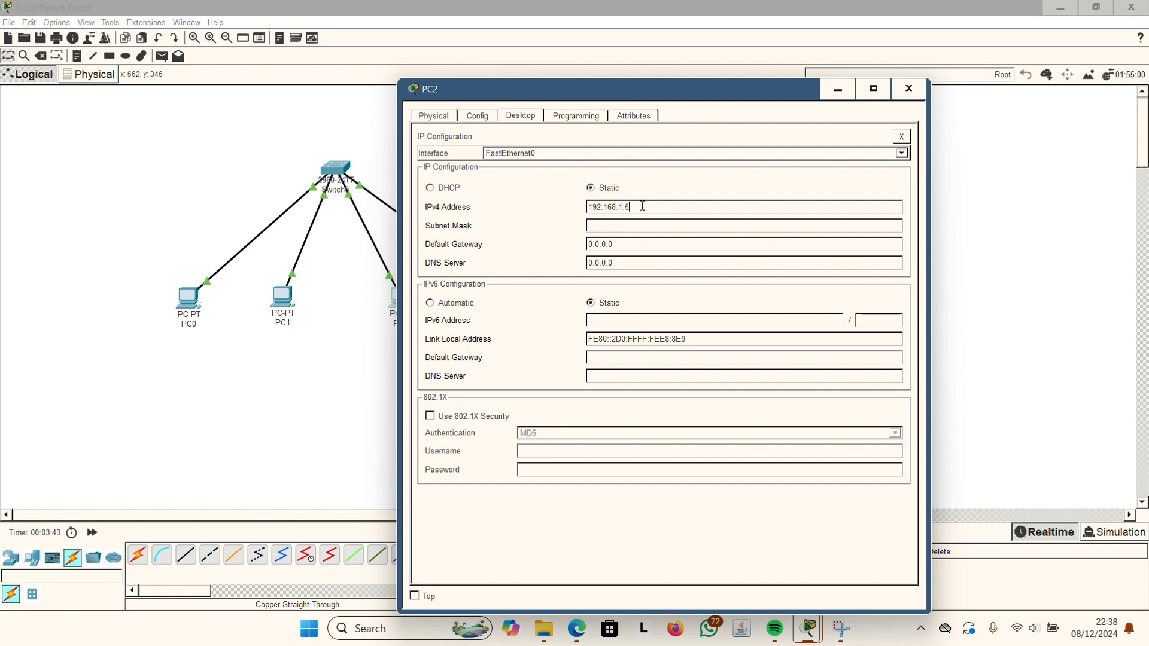
left_click(641, 228)
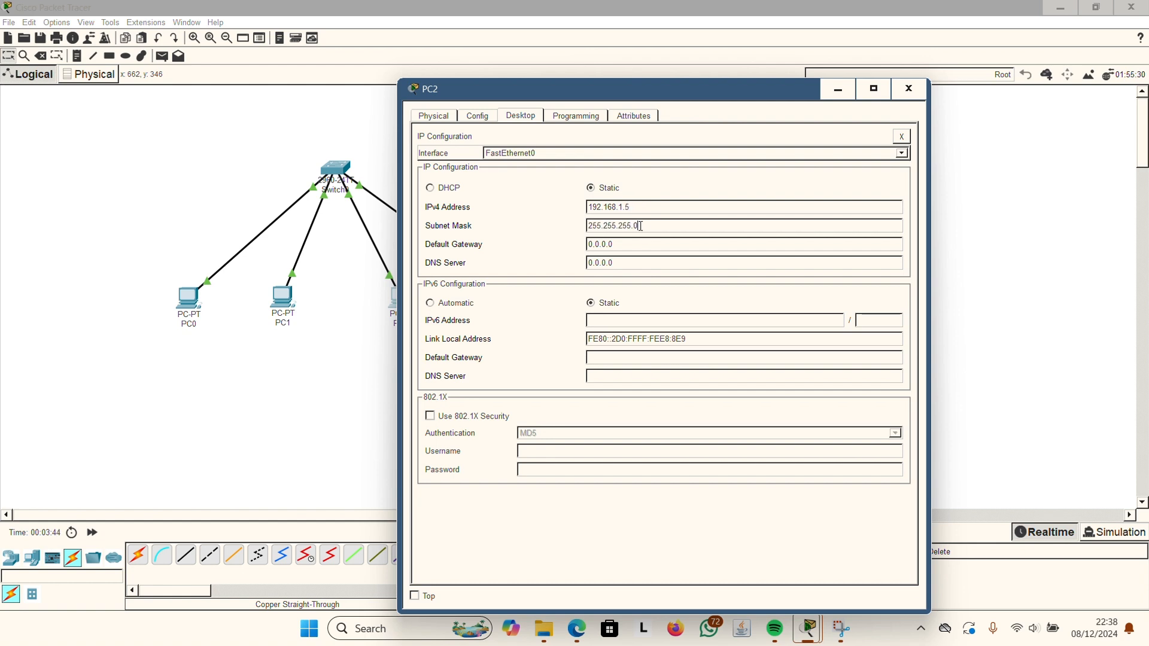
left_click(907, 91)
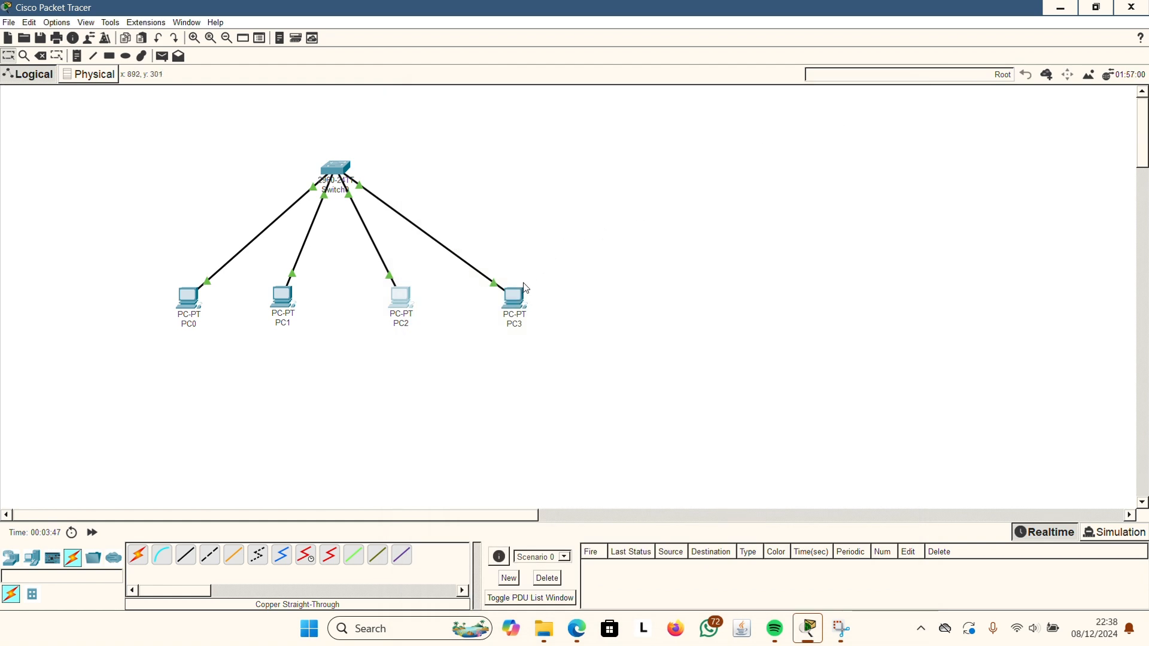
Give PC3 the static IPv4 address 192.168.1.6 with subnet mask 255.255.255.0 and close its configuration window.
left_click(509, 324)
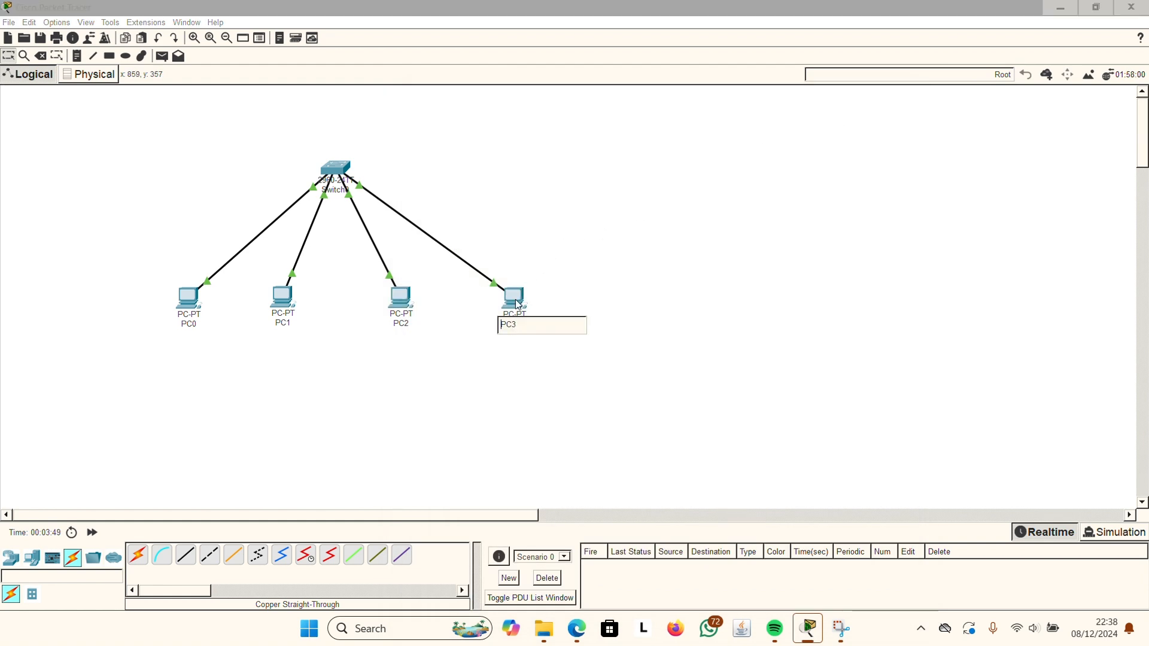
left_click(514, 298)
left_click(514, 299)
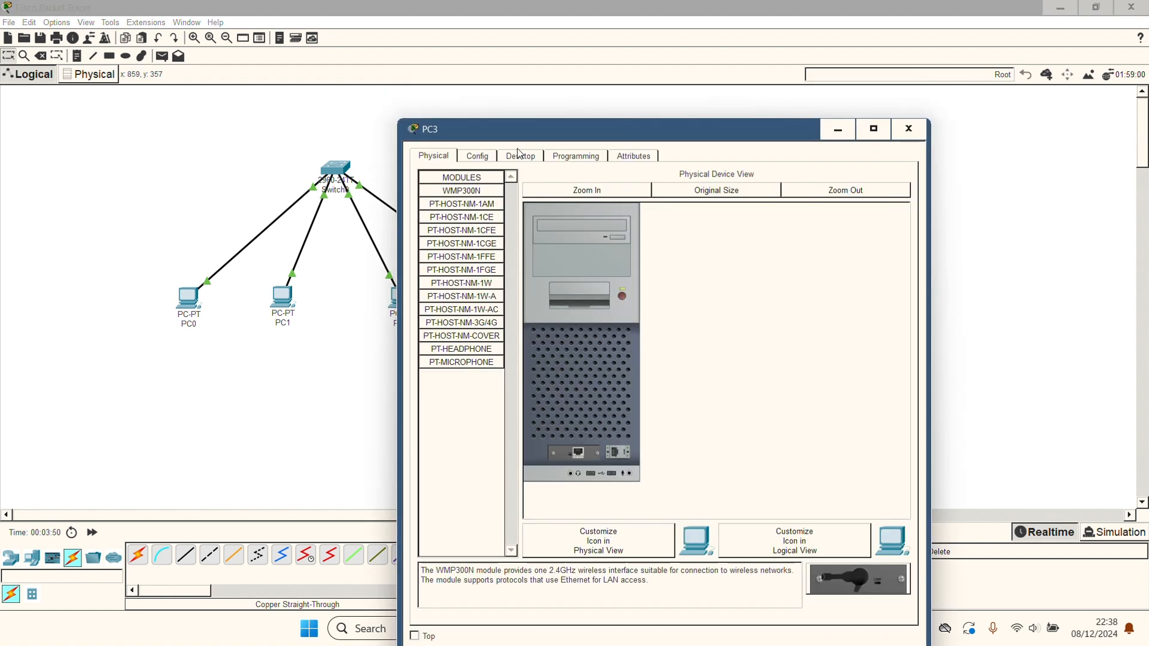
left_click(520, 156)
left_click(469, 216)
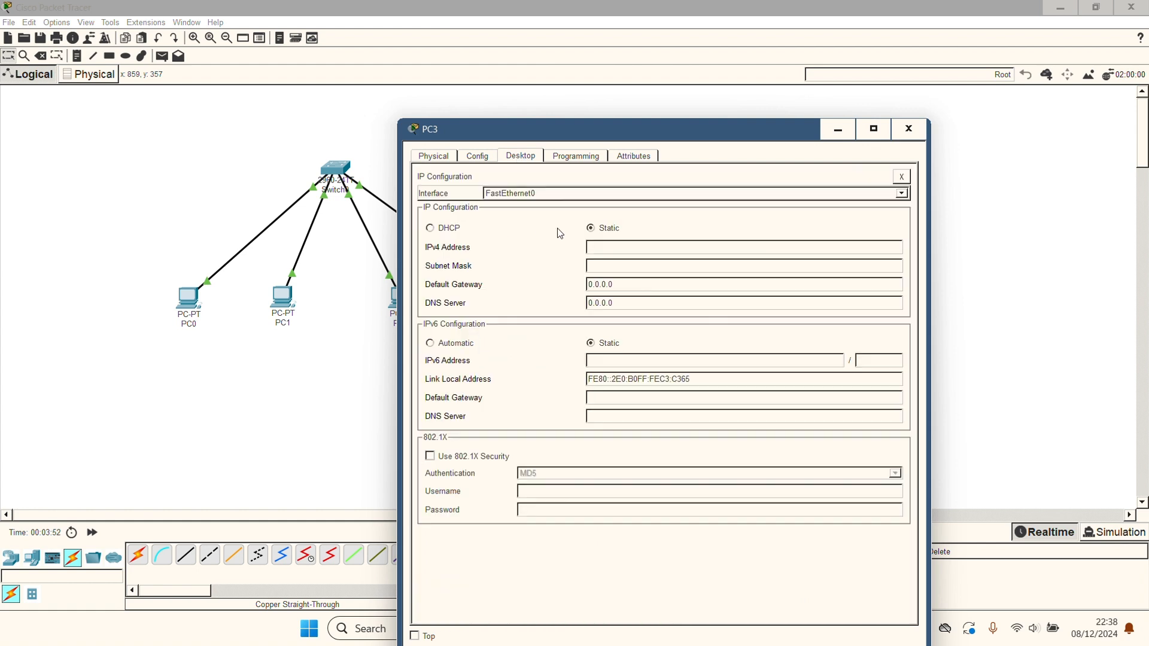
left_click(615, 246)
type("192.168.1.6")
left_click(620, 265)
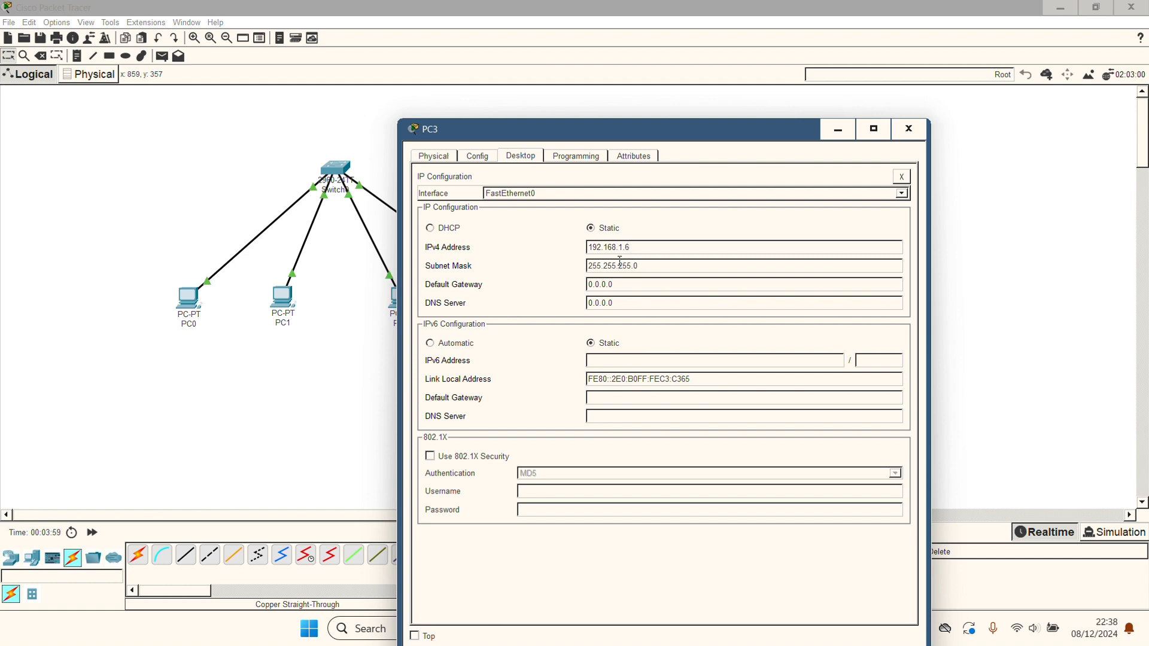
left_click(908, 128)
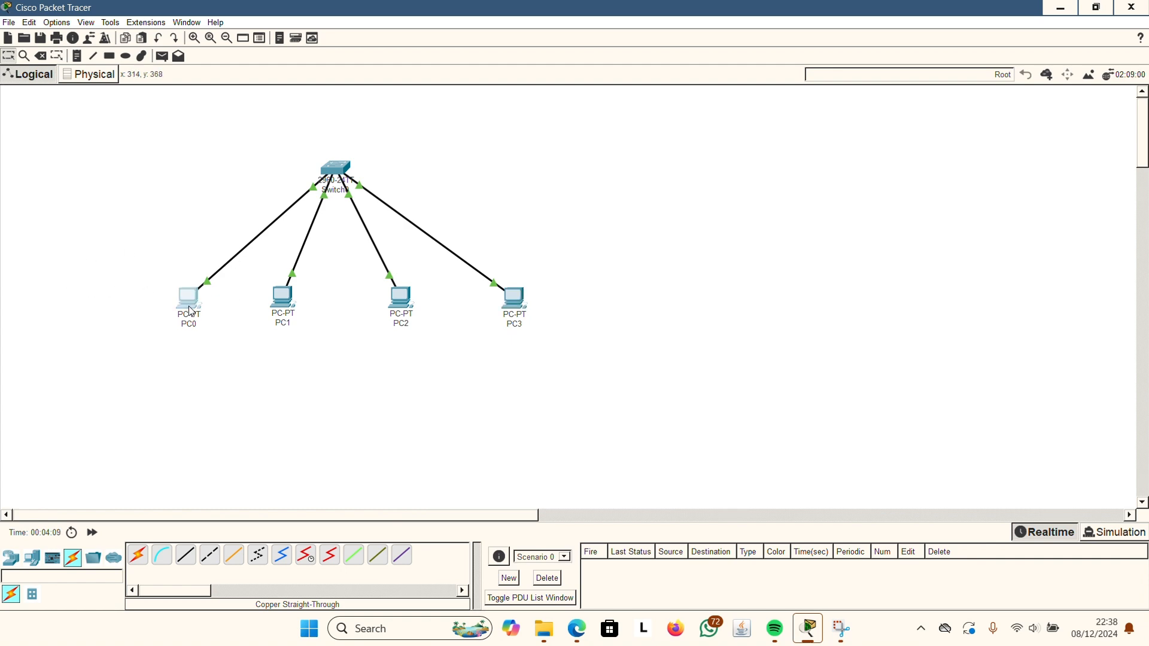
Test the connection from PC0 to PC1 by running ping 192.168.1.4 in PC0's Command Prompt.
left_click(188, 306)
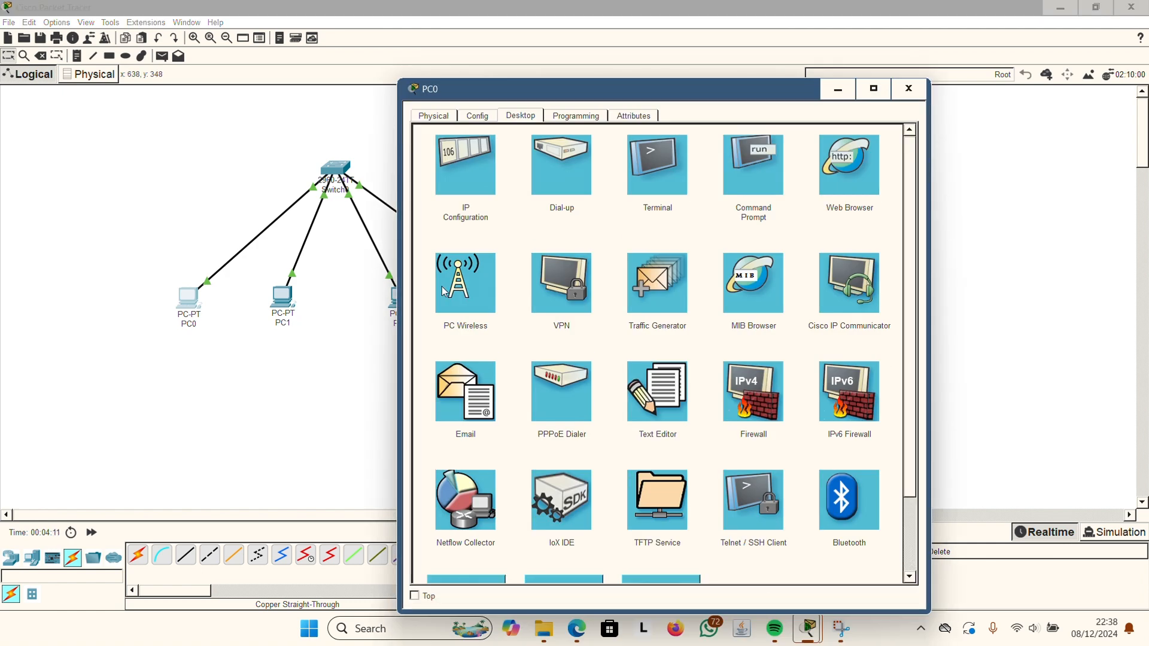
left_click(779, 180)
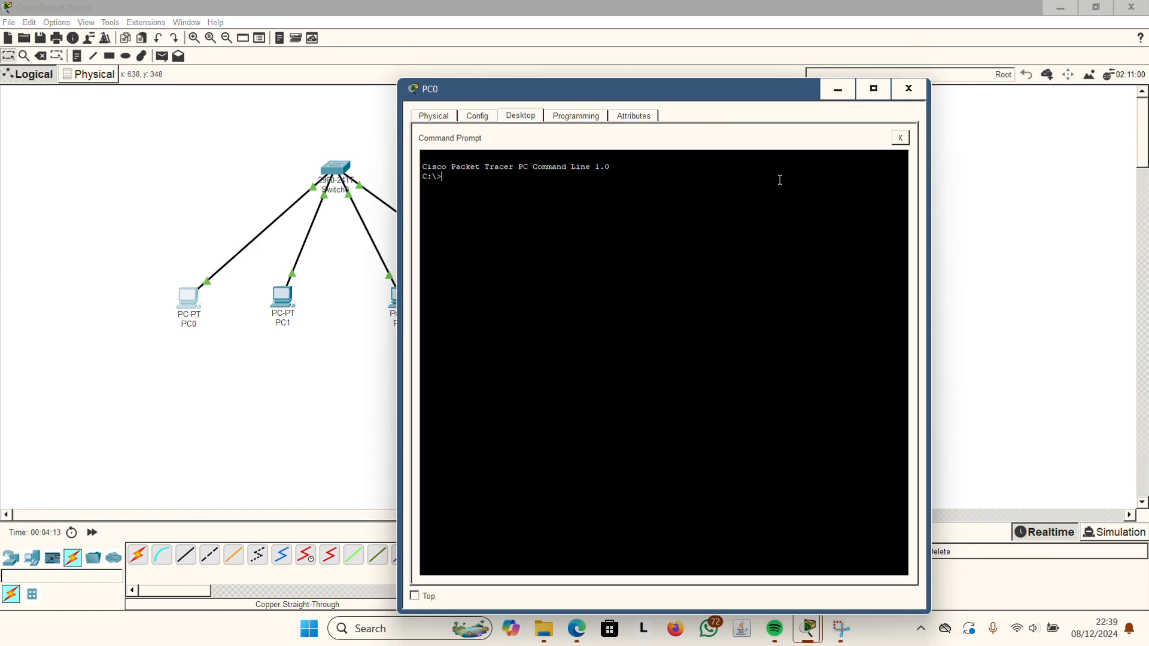
type("I")
key("BackSpace")
key("BackSpace")
type("ping 192.168.1.4")
key("Return")
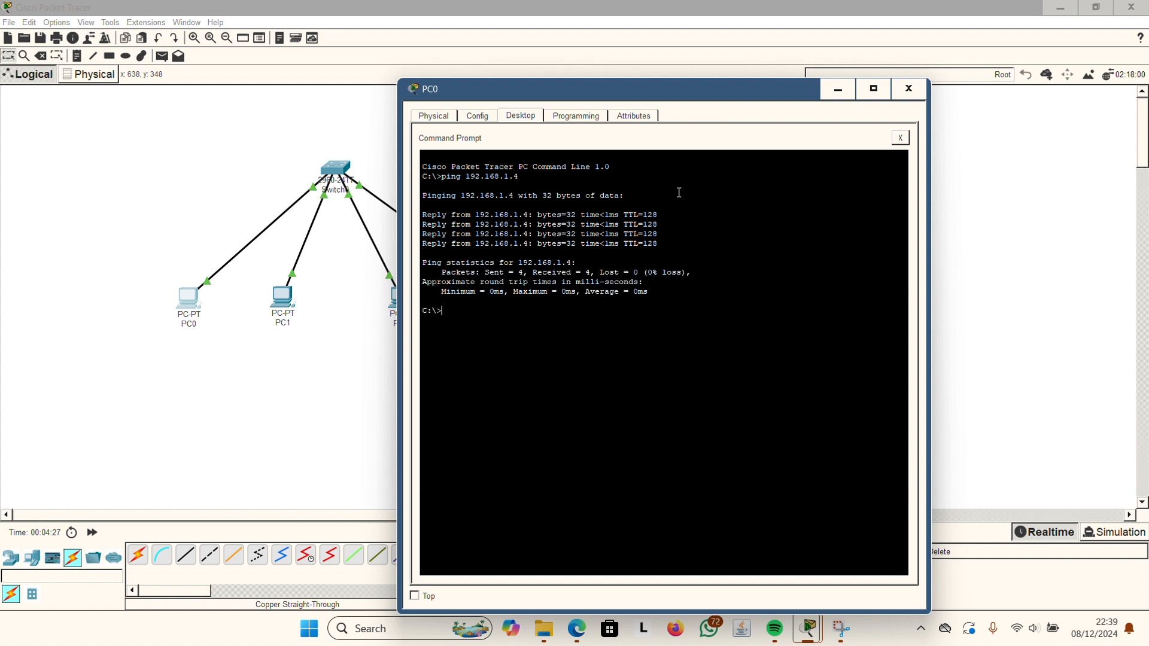
Ping 192.168.1.5 and 192.168.1.6 from PC0's Command Prompt, and close PC0's window.
type("ping 192.168.1.5")
key("Return")
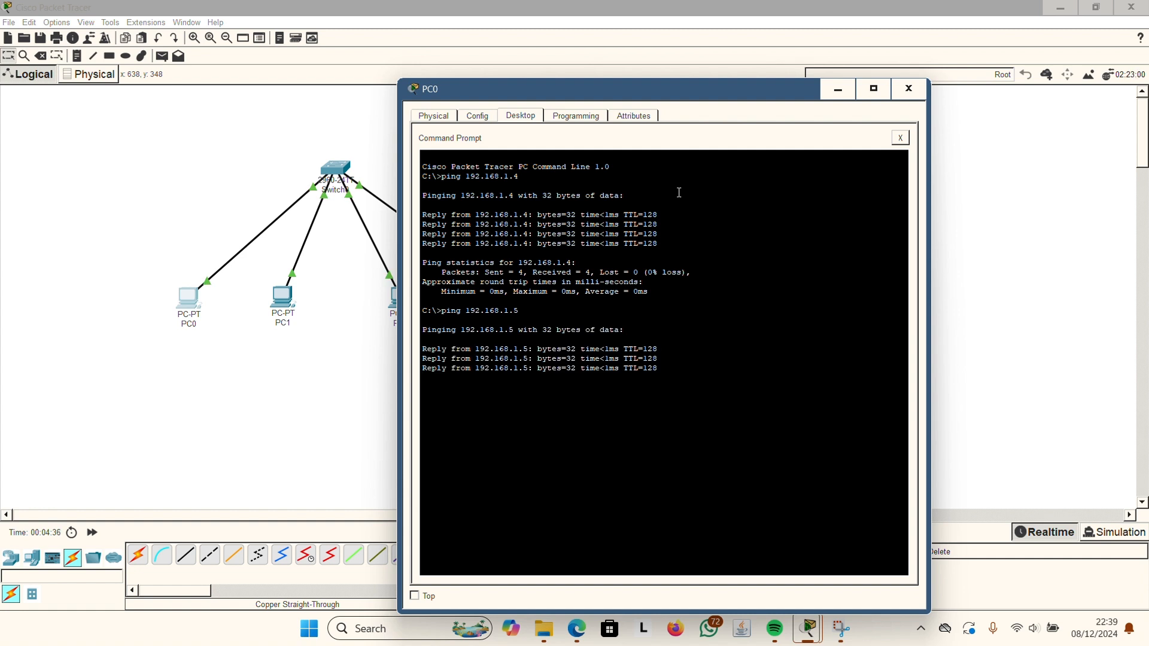
type("p")
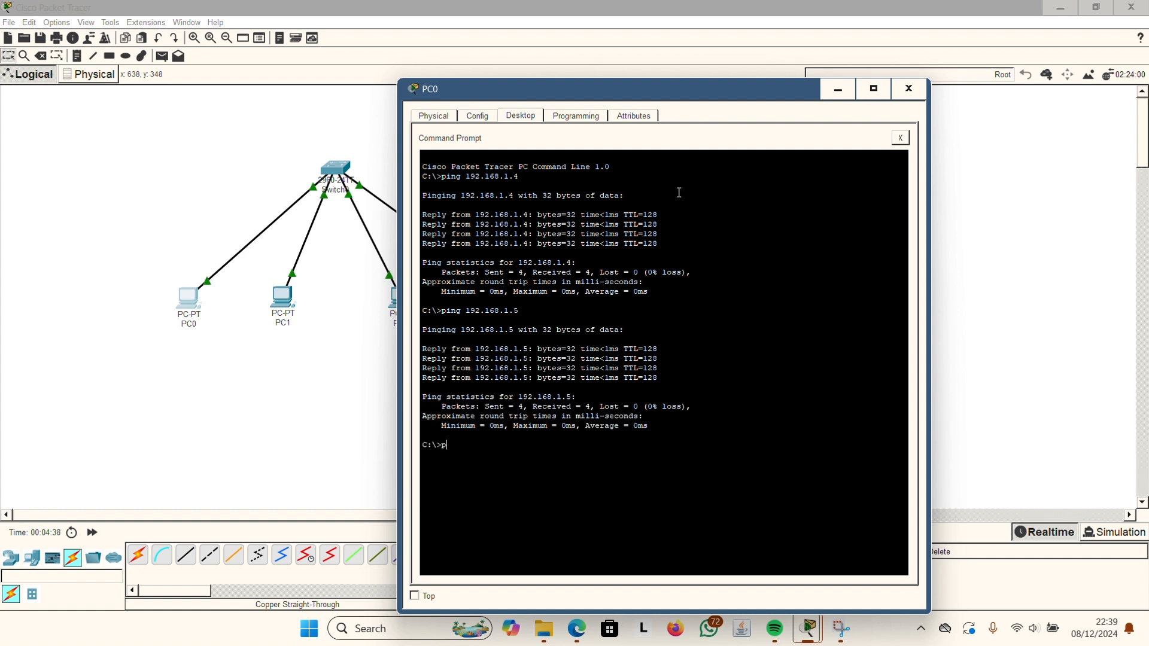
type("ing 192.168.1.6")
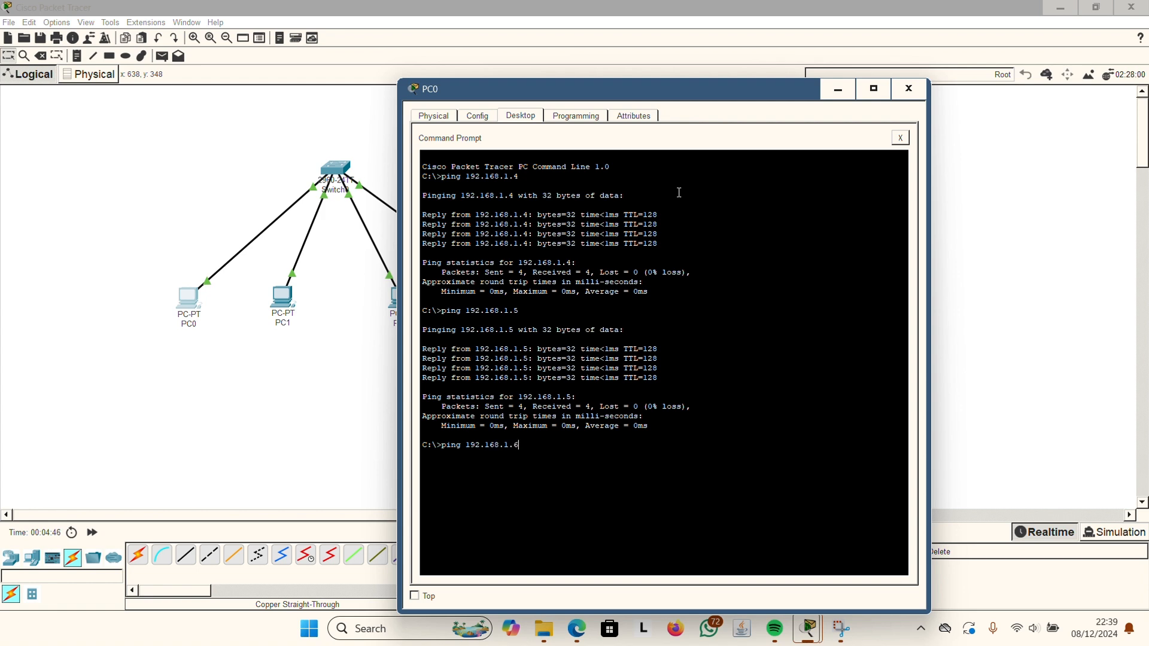
key("Return")
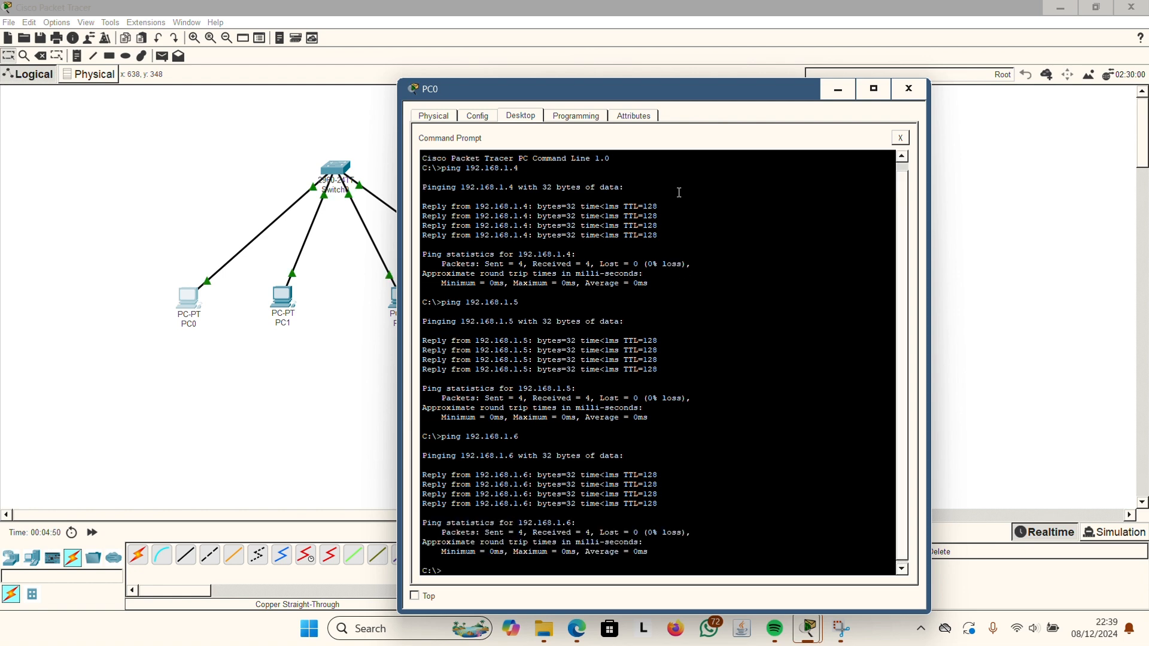
left_click(910, 89)
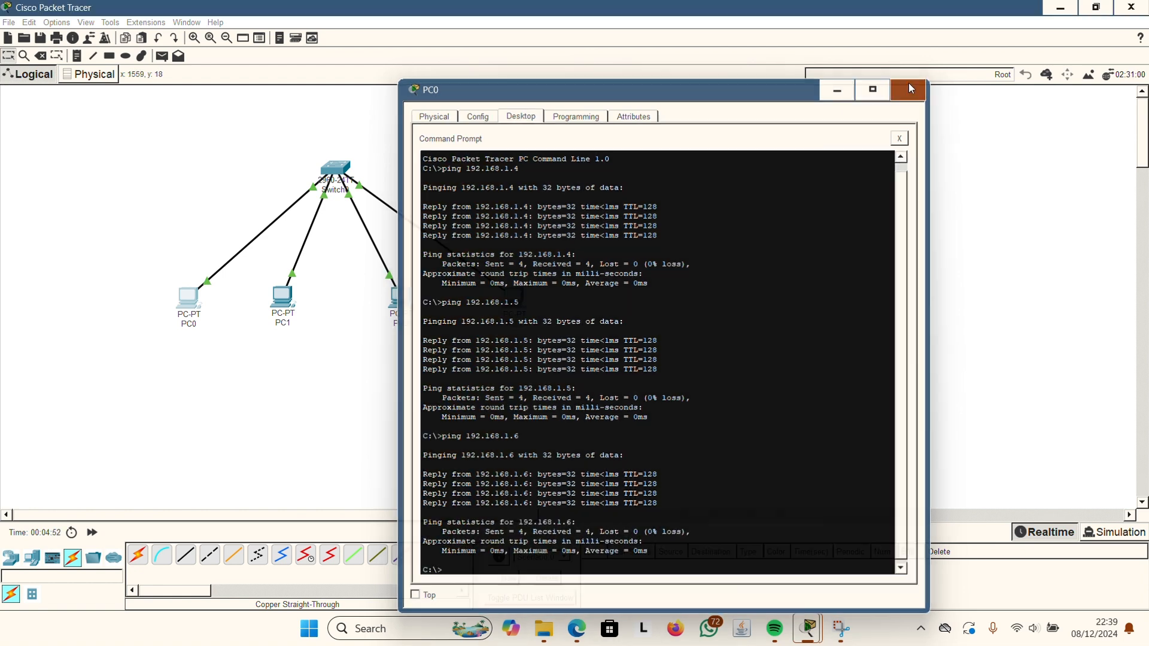
Test the connection from PC1 to PC0 by running ping 192.168.1.3 in PC1's Command Prompt.
left_click(282, 315)
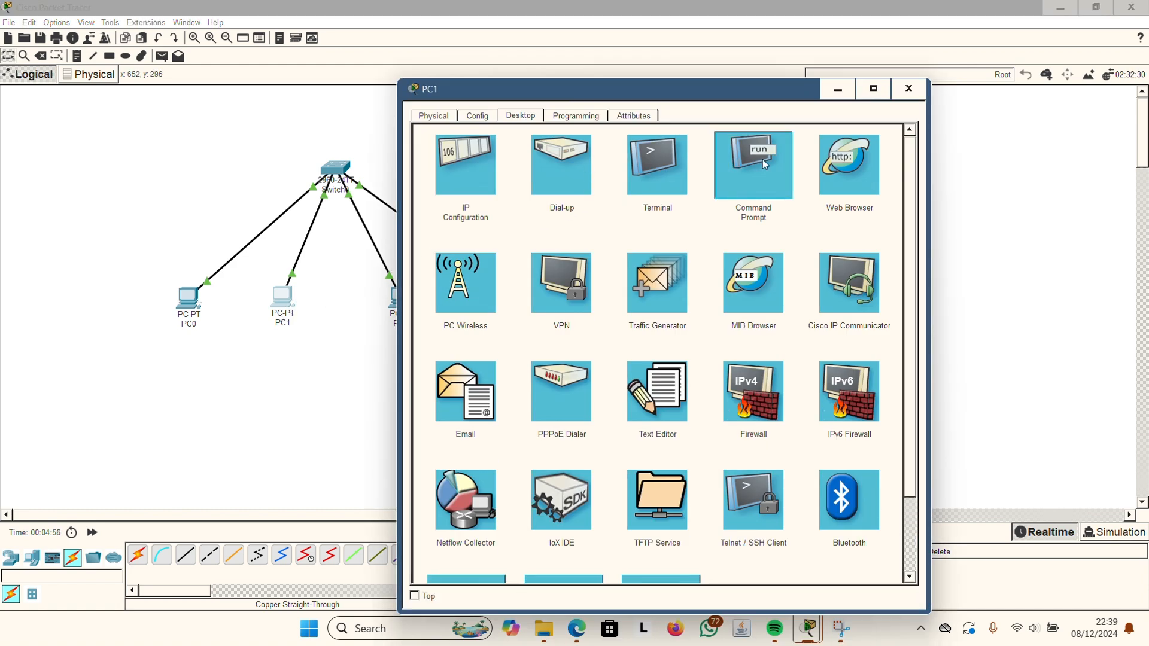
left_click(763, 159)
type("ping")
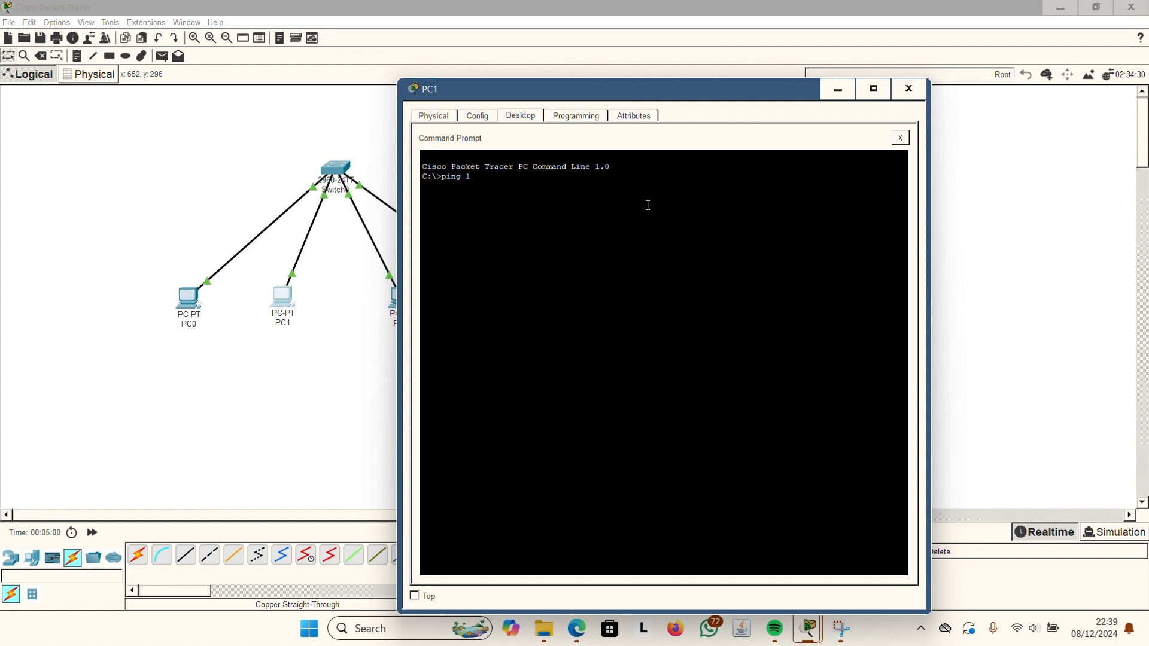
type(" 192.168.1.3")
key("Return")
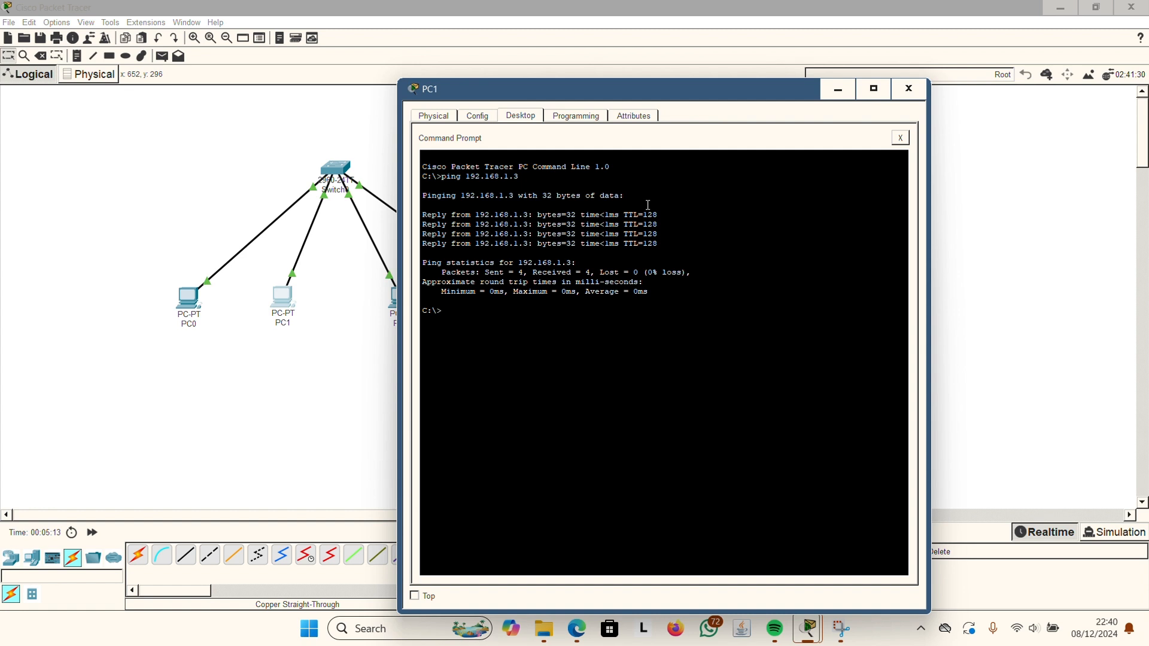
Ping 192.168.1.5 and 192.168.1.6 from PC1's Command Prompt, and close PC1's window.
type("ping 192.168.1.5")
key("Return")
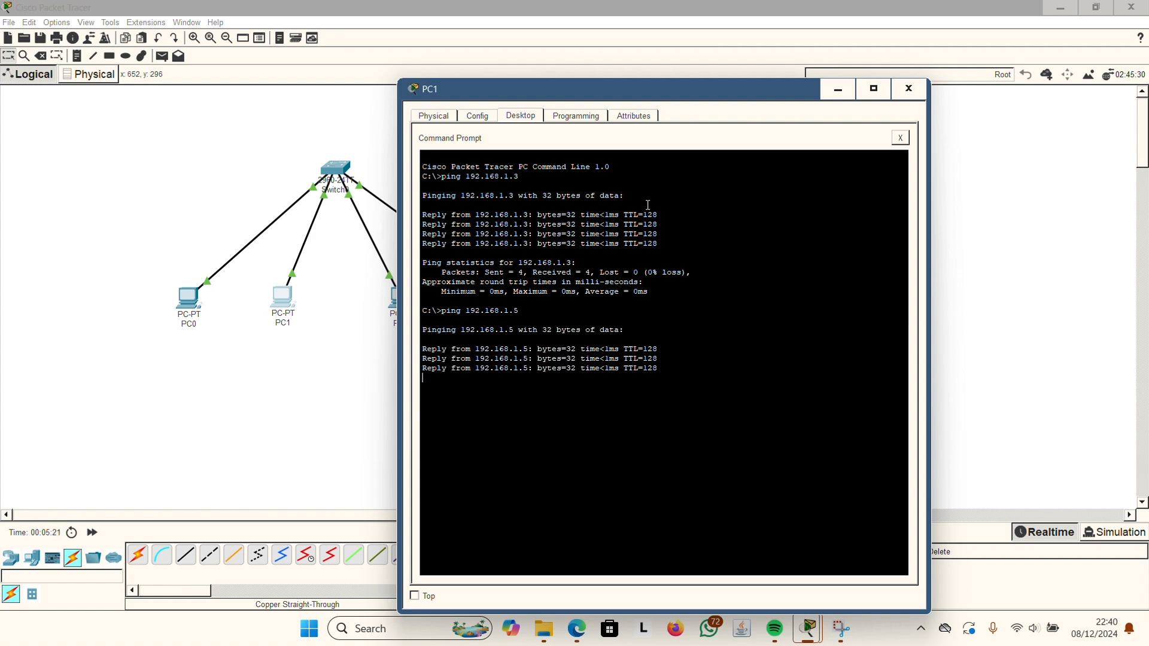
type("pi")
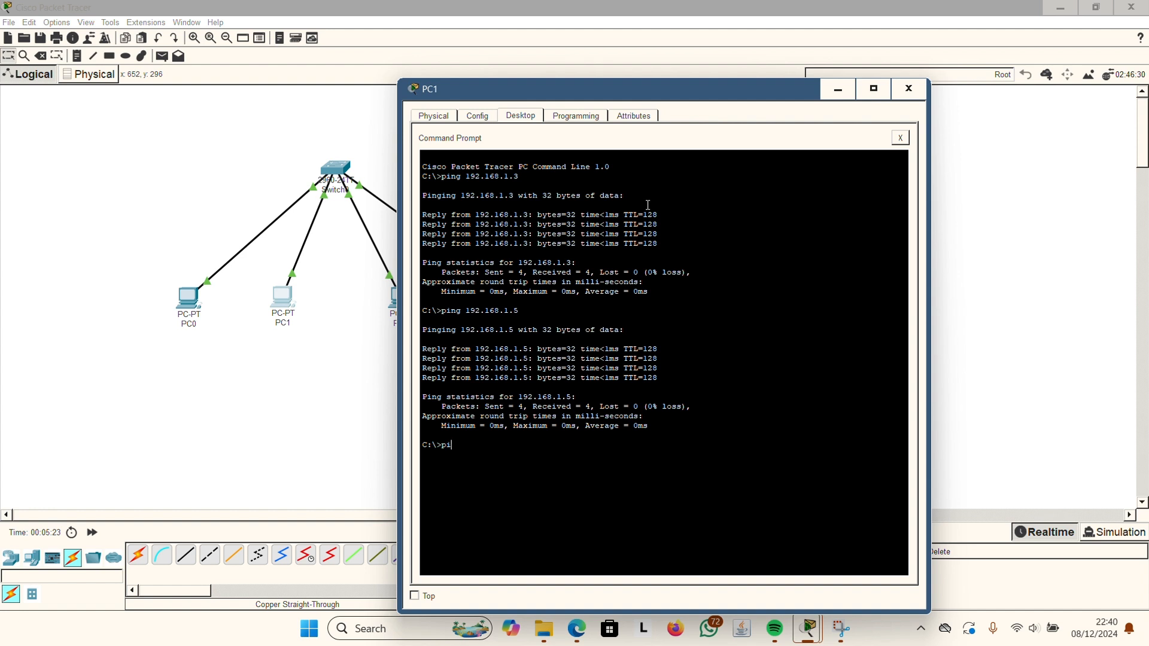
type("ng 192.168.1.6")
key("Return")
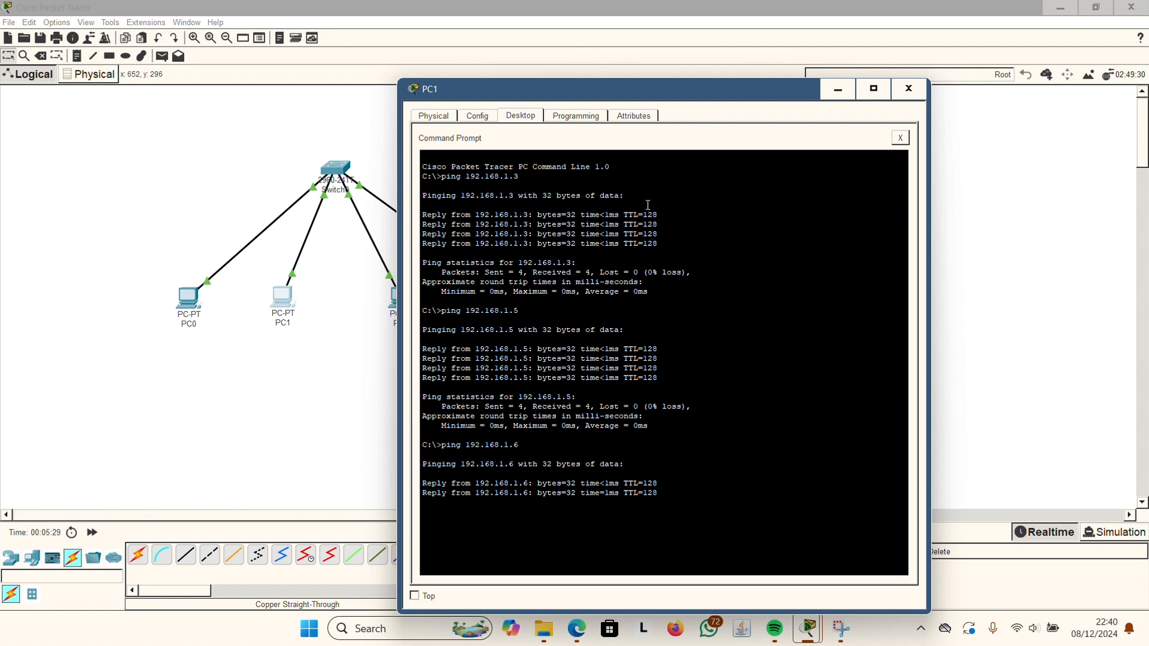
left_click(910, 89)
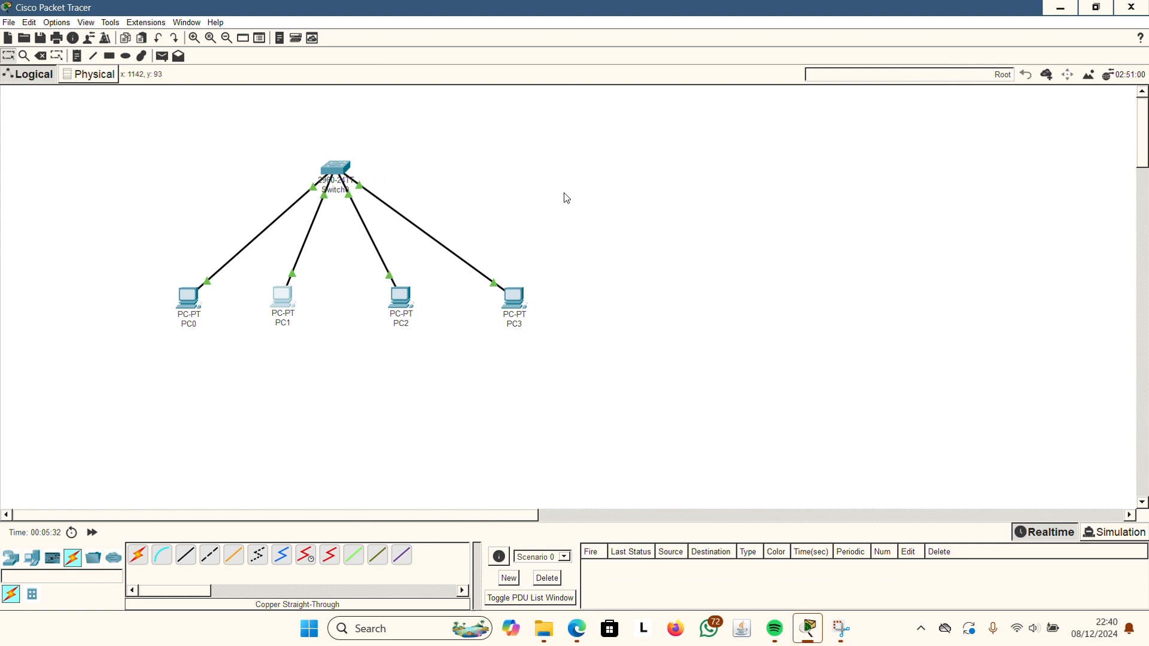
Test the connection from PC2 to PC0 by running ping 192.168.1.3 in PC2's Command Prompt.
left_click(396, 299)
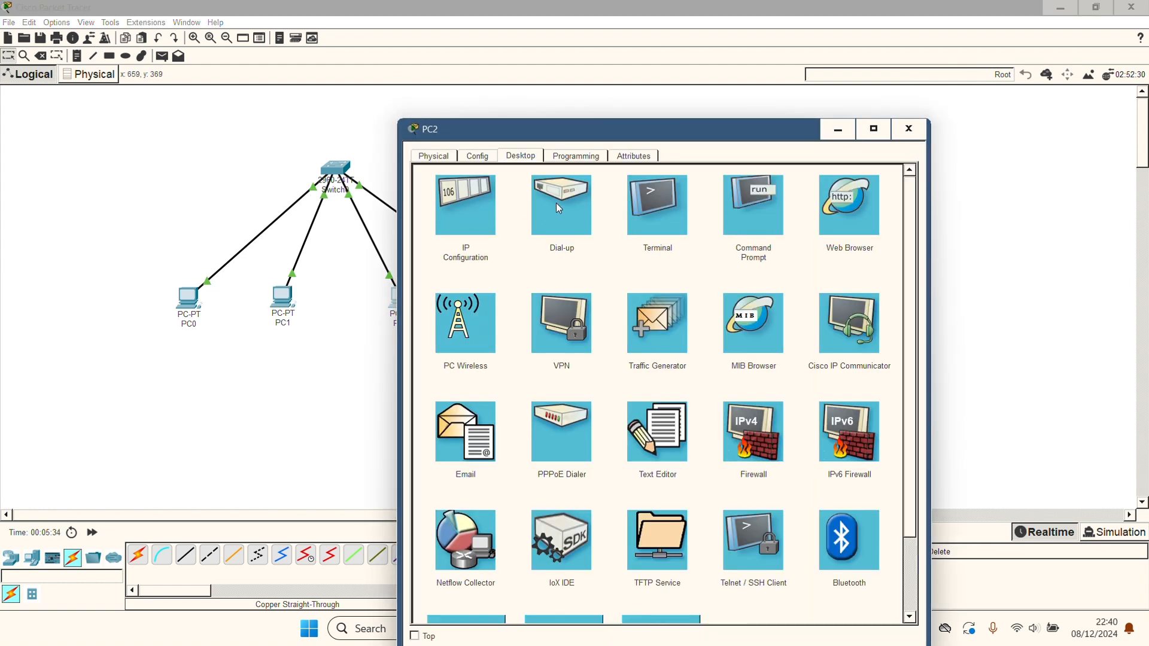
left_click(766, 224)
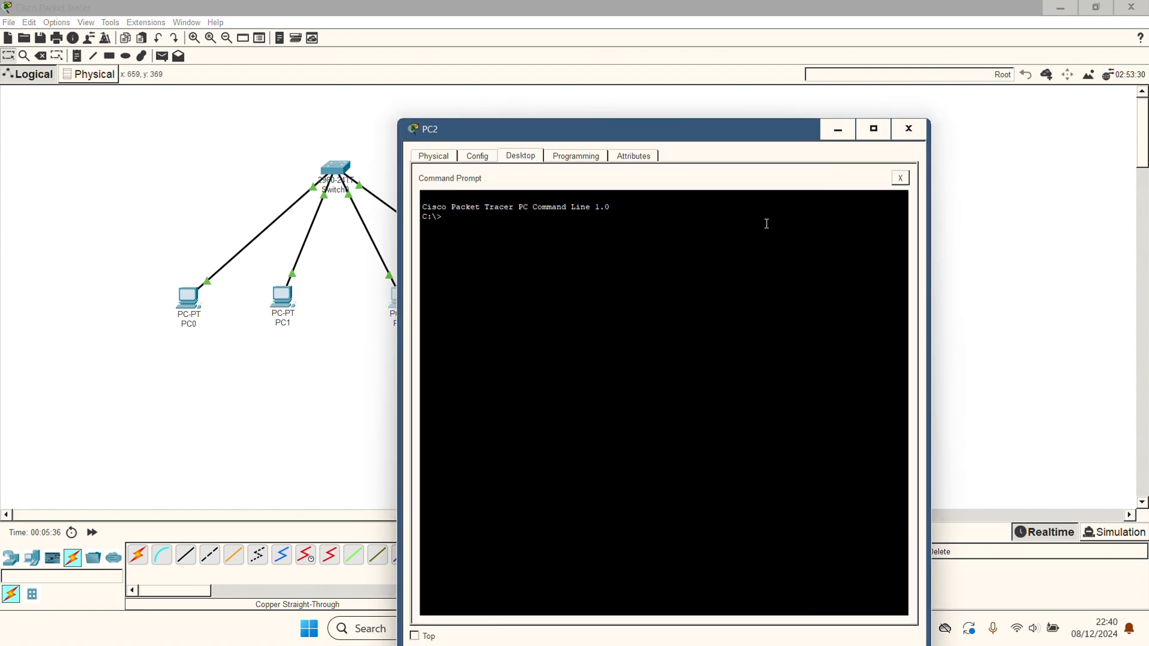
type("ping 192.168.1.3")
key("Return")
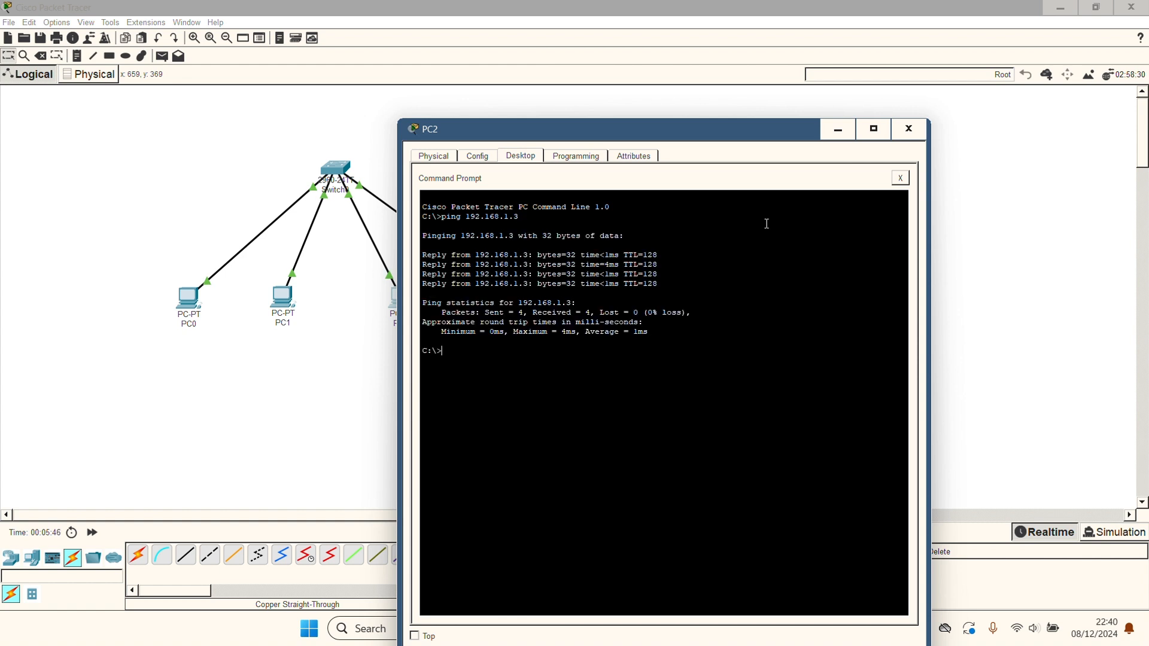
Ping 192.168.1.4 and 192.168.1.6 from PC2's Command Prompt, and close PC2's window.
type("ping 192.168.1.4")
key("Return")
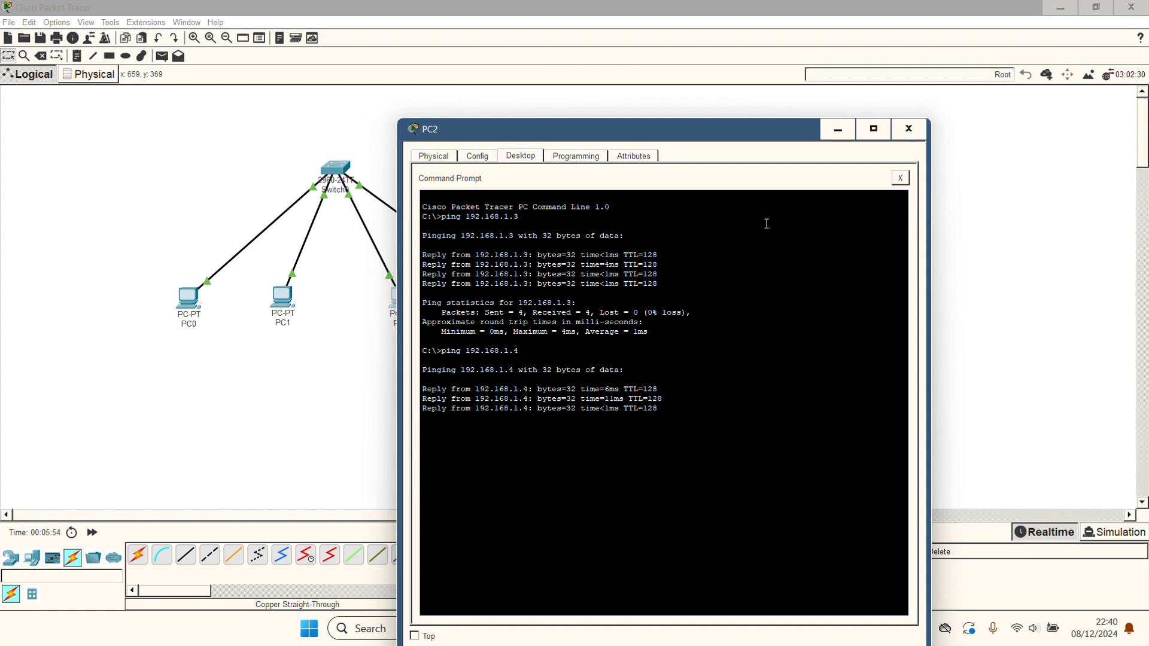
type("ping")
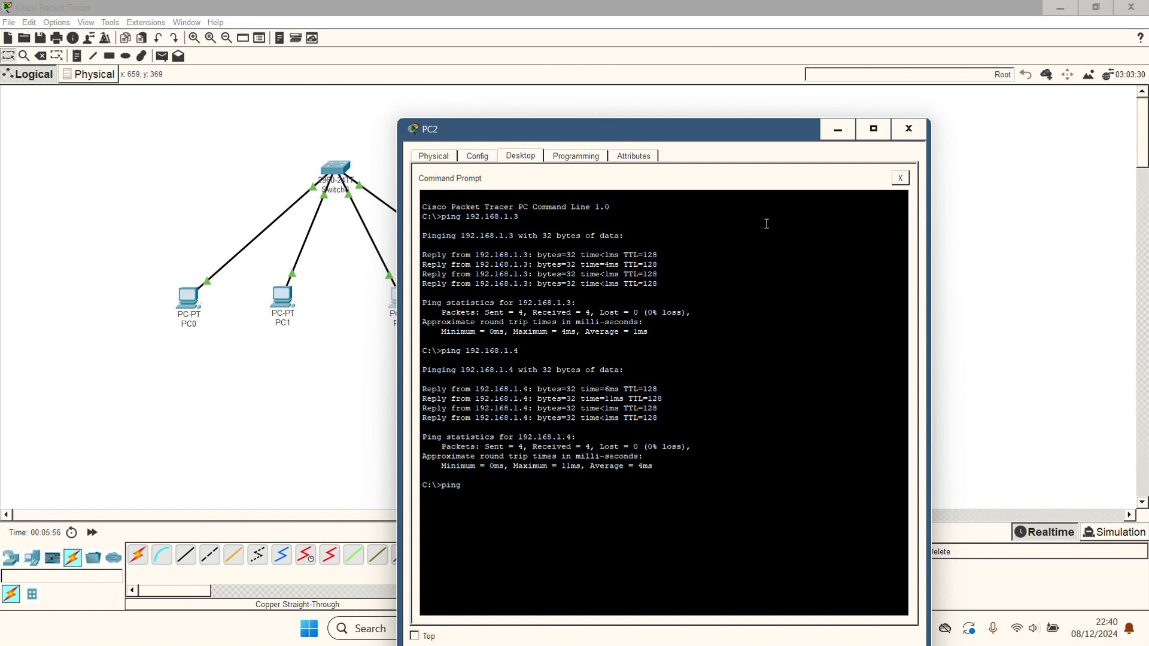
type(" 192.168.1.6")
key("Return")
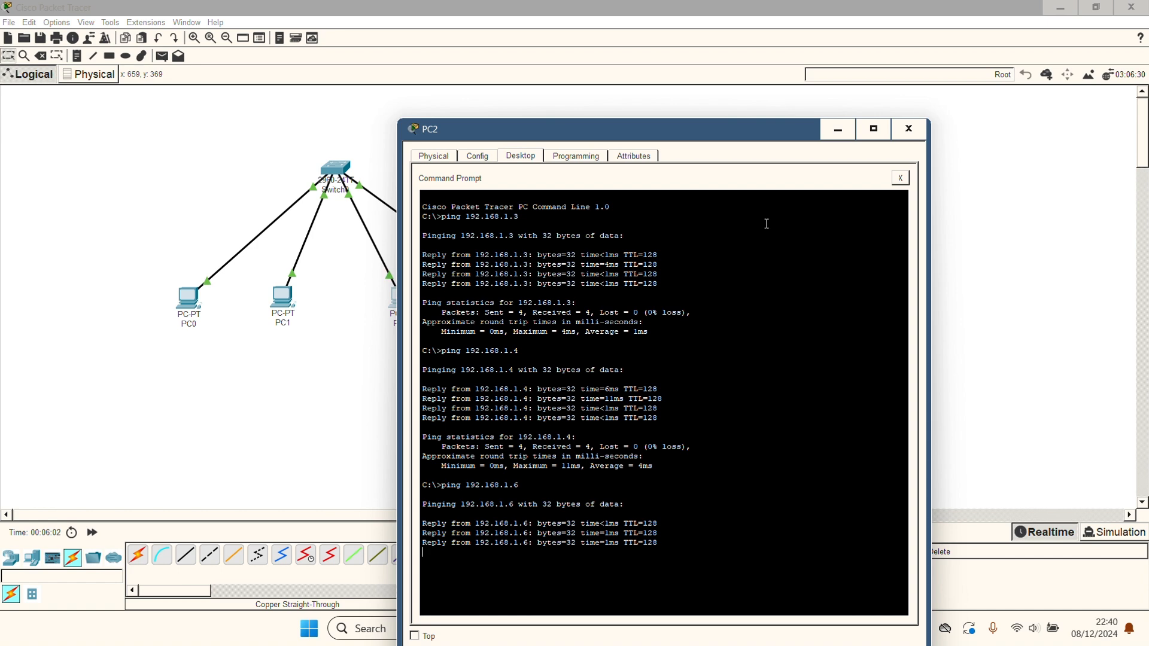
left_click(909, 128)
Test the connection from PC3 to PC0 by running ping 192.168.1.3 in PC3's Command Prompt.
left_click(513, 311)
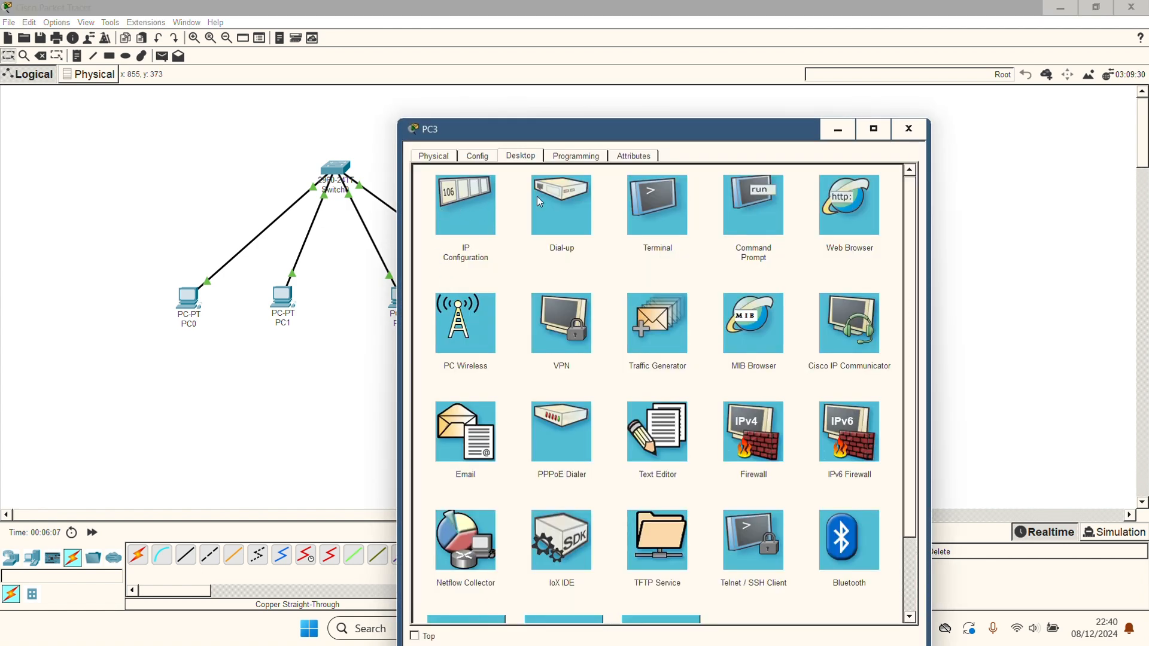
left_click(755, 211)
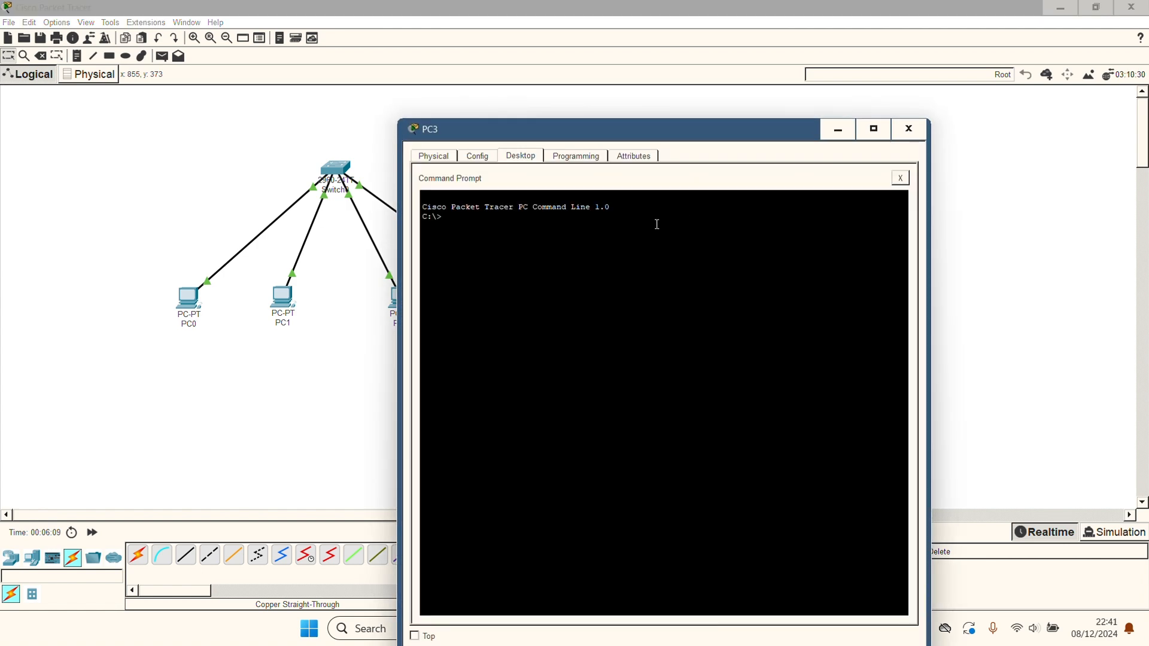
type("ping 192.168.1.3")
key("Return")
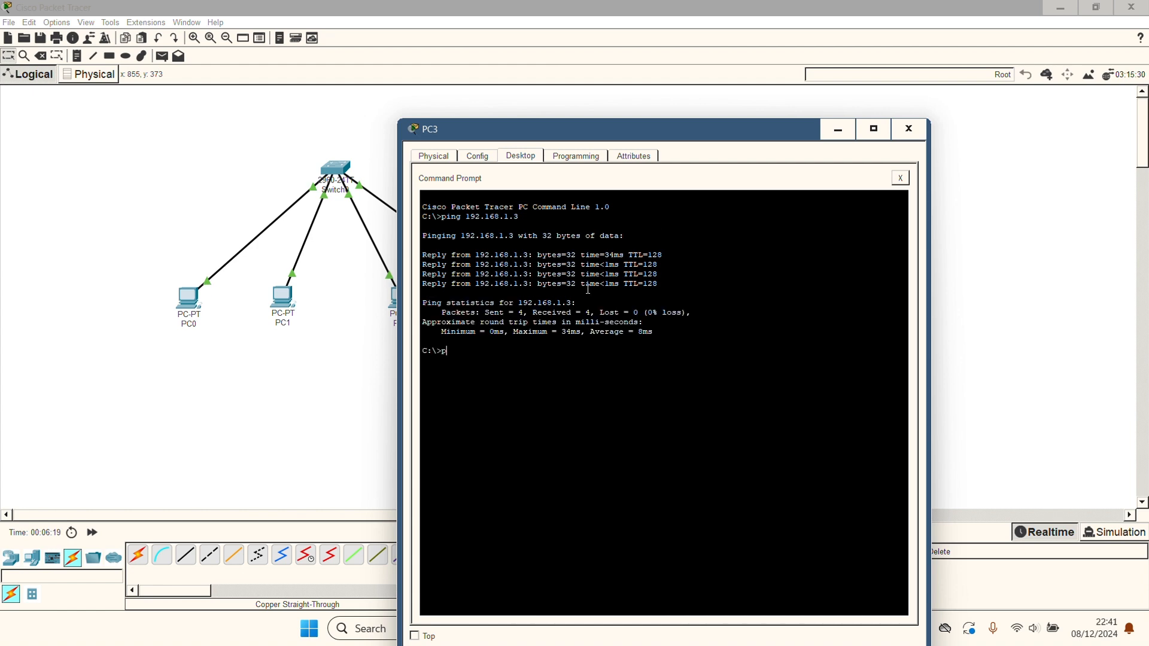
Ping 192.168.1.4 and 192.168.1.5 from PC3's Command Prompt, and close PC3's window.
type("ping 192.168.1.4")
key("Return")
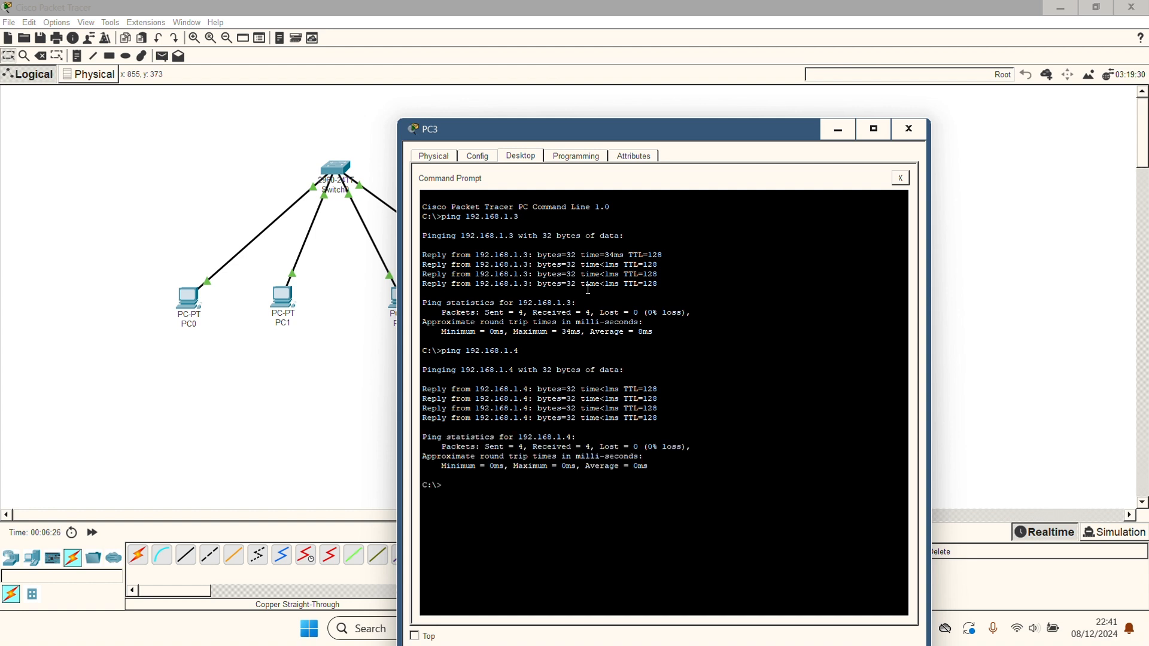
type("ping 192.168.1.5")
key("Return")
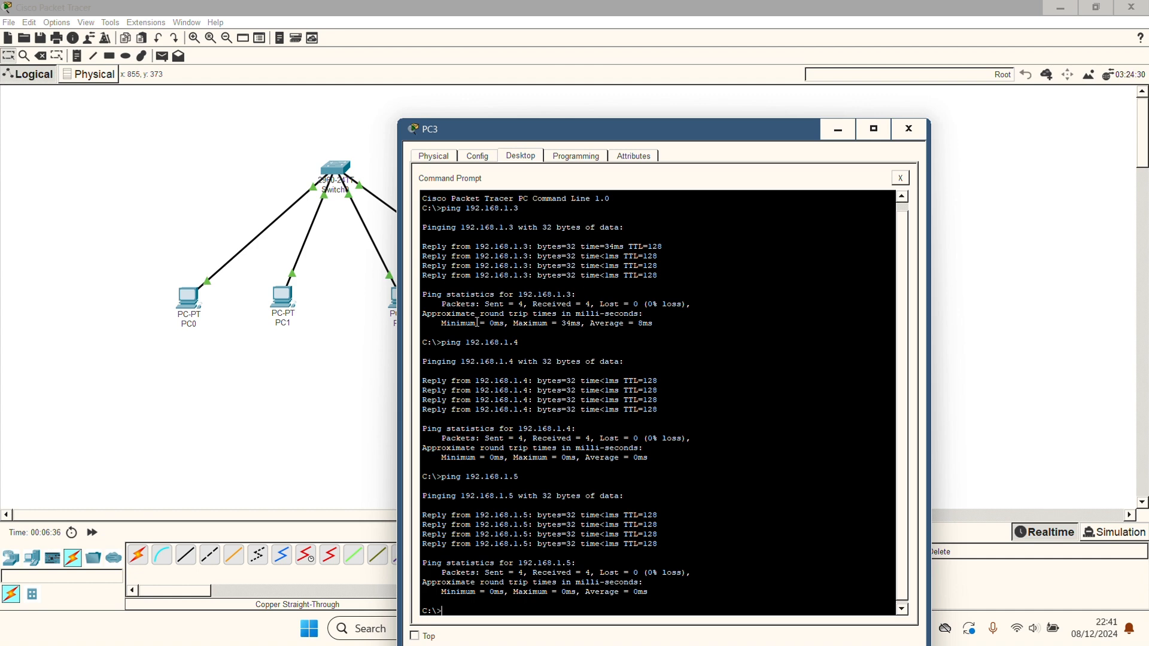
left_click(909, 129)
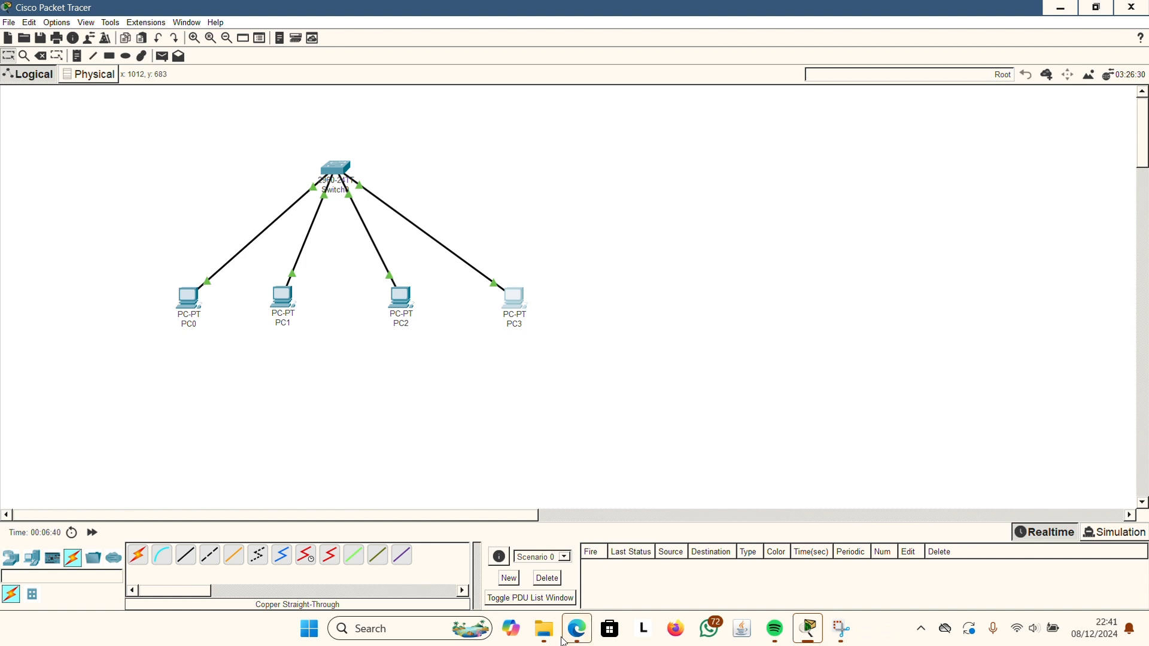
Switch to the assignment PDF in Edge, select the text of question 2 to read it, and return to Packet Tracer.
left_click(574, 630)
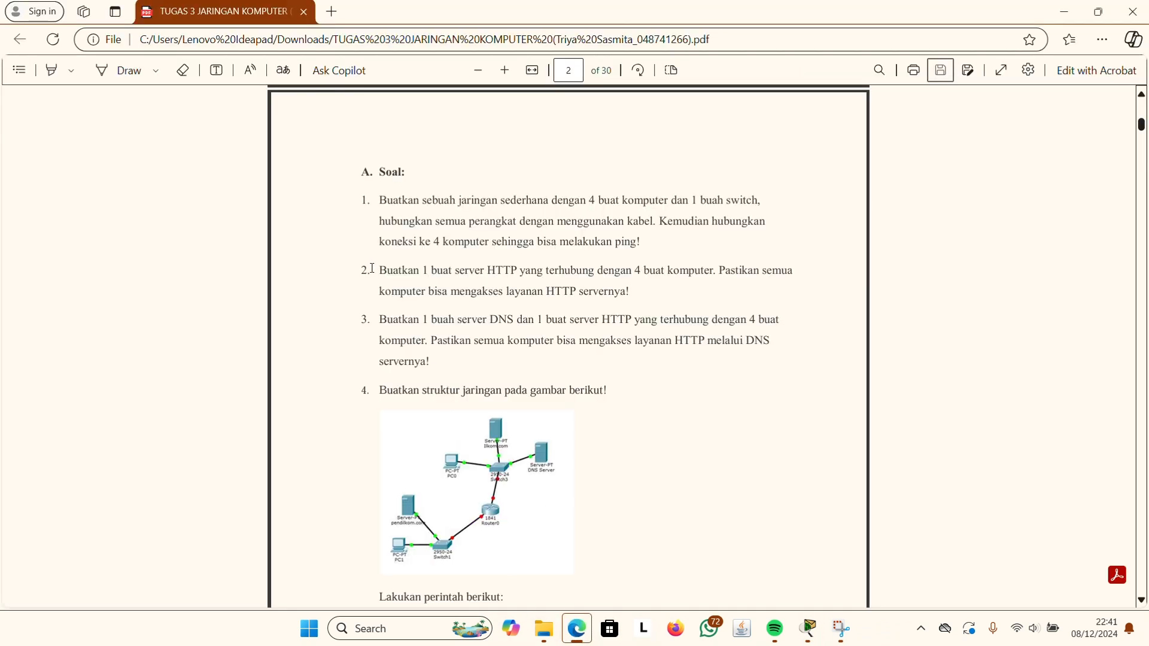
left_click_drag(380, 272, 634, 287)
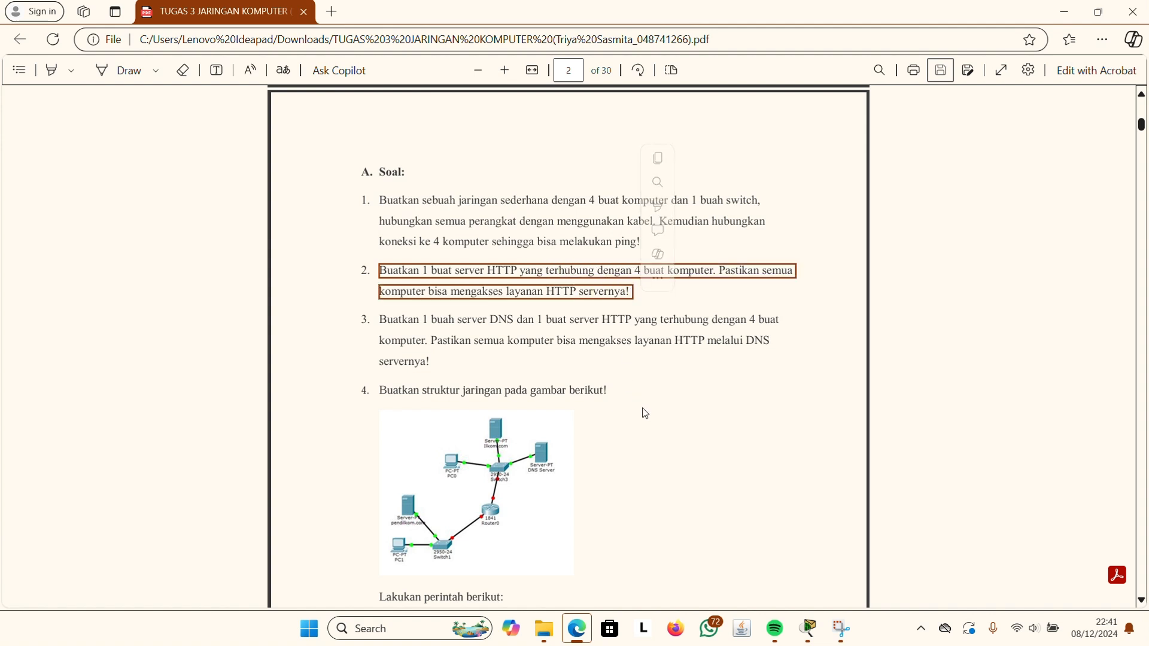
left_click(808, 628)
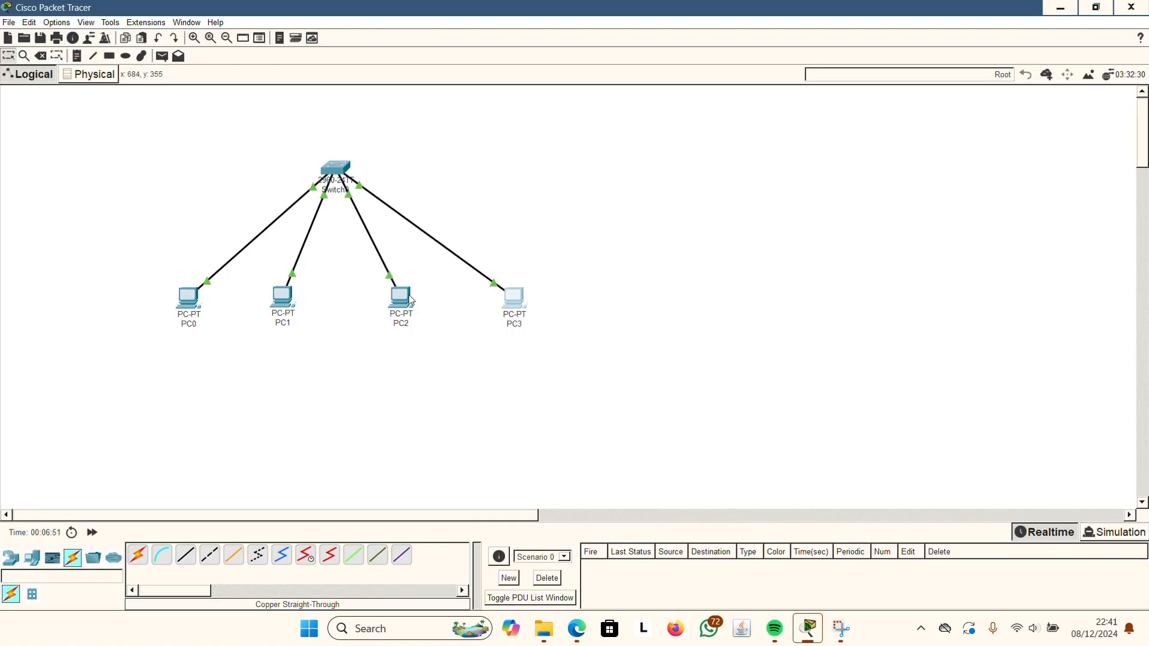
Add a Server-PT above the switch, moving the switch down a little and positioning the server just above it.
left_click(31, 558)
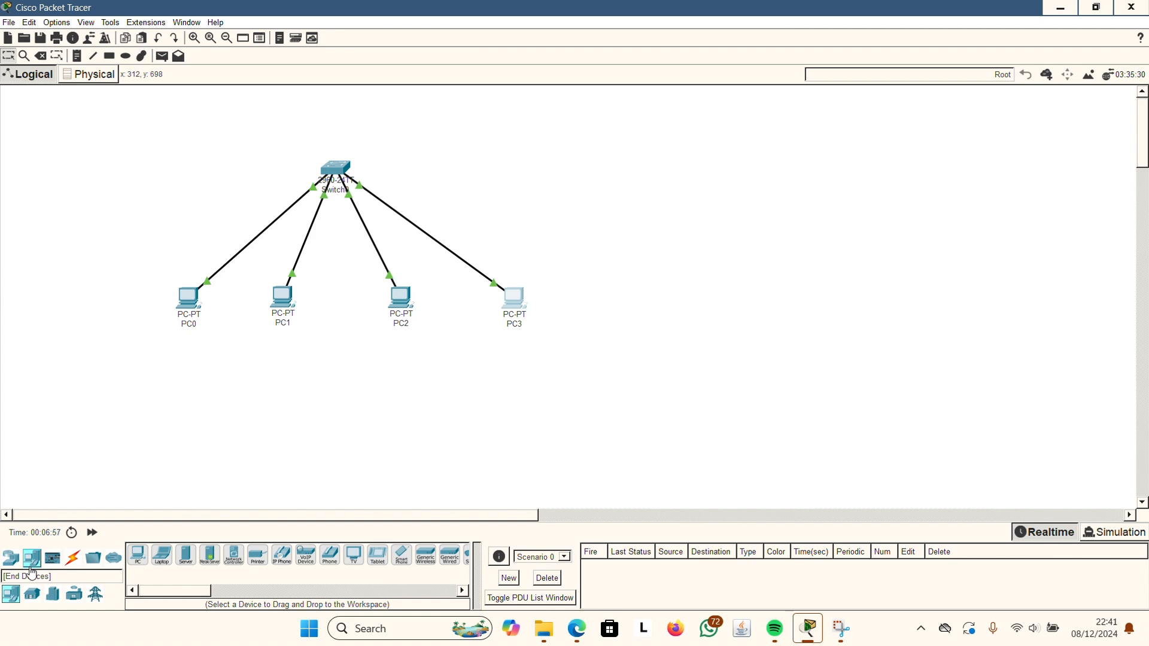
left_click(186, 555)
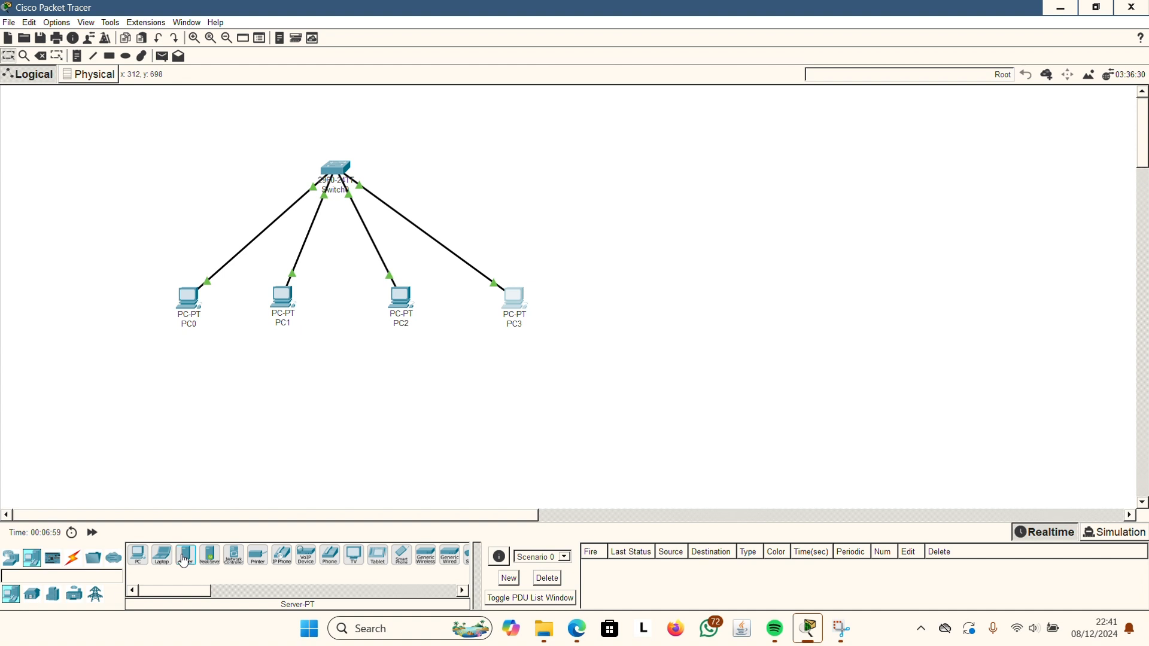
left_click(254, 106)
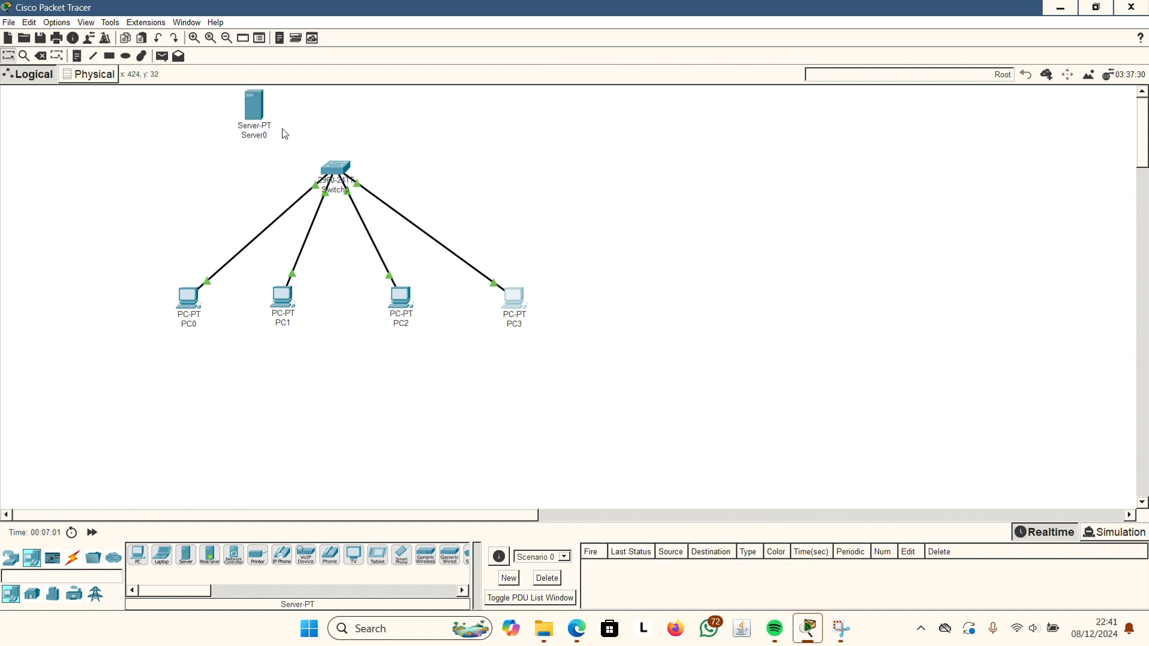
left_click_drag(347, 182, 350, 209)
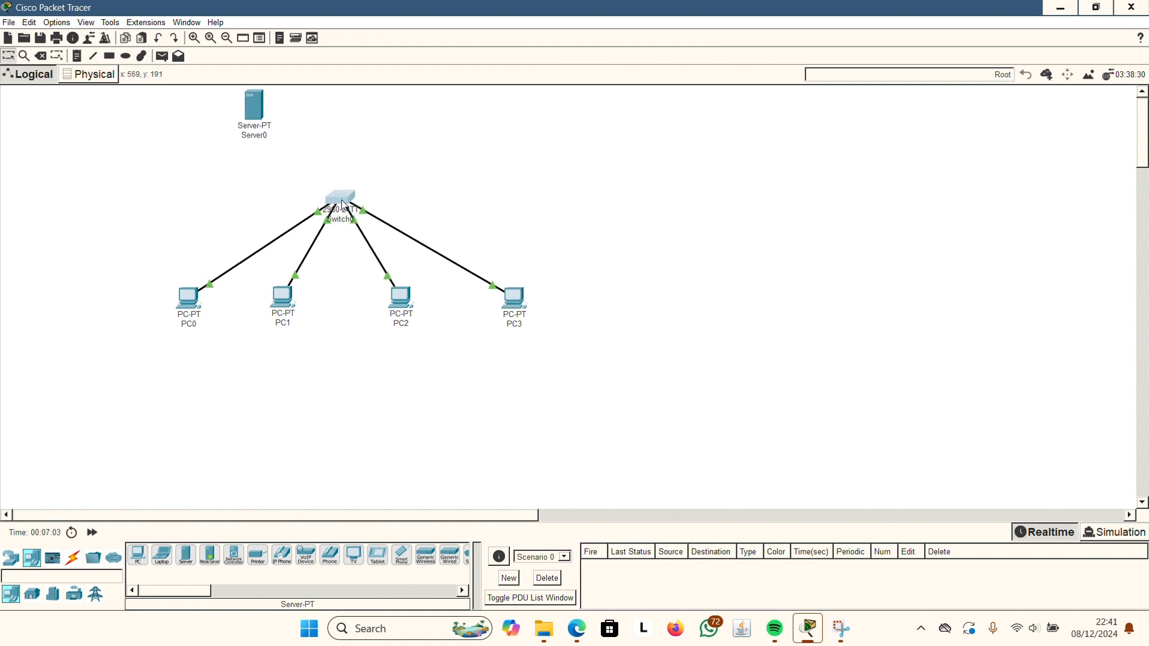
left_click_drag(250, 109, 307, 116)
left_click(308, 116)
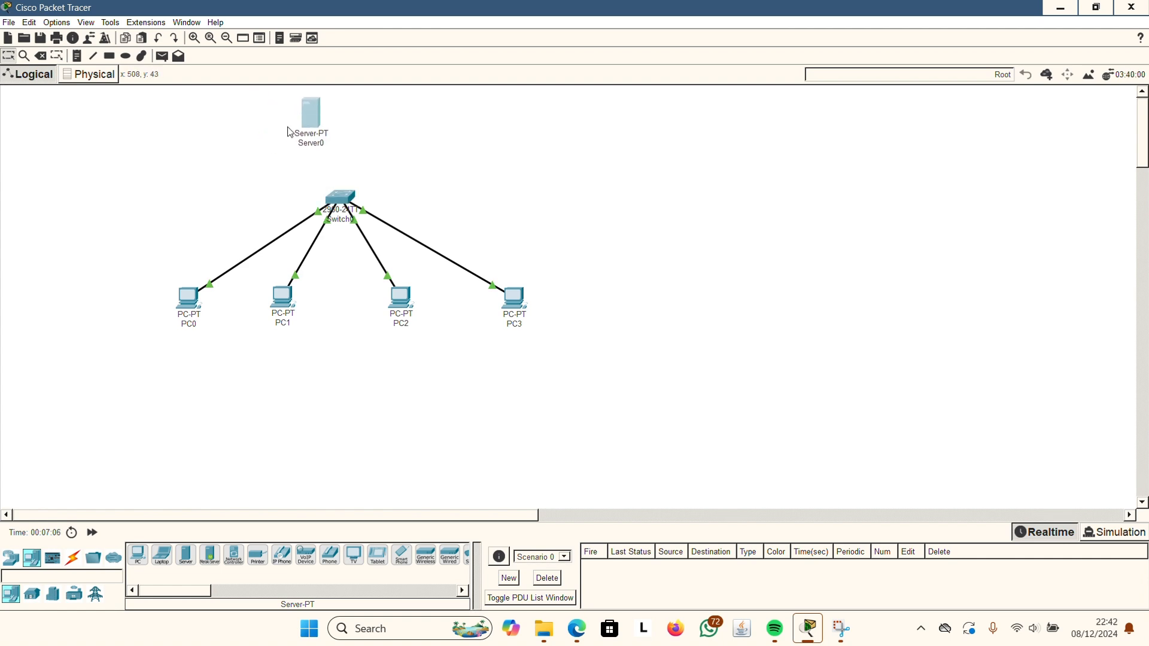
left_click(909, 129)
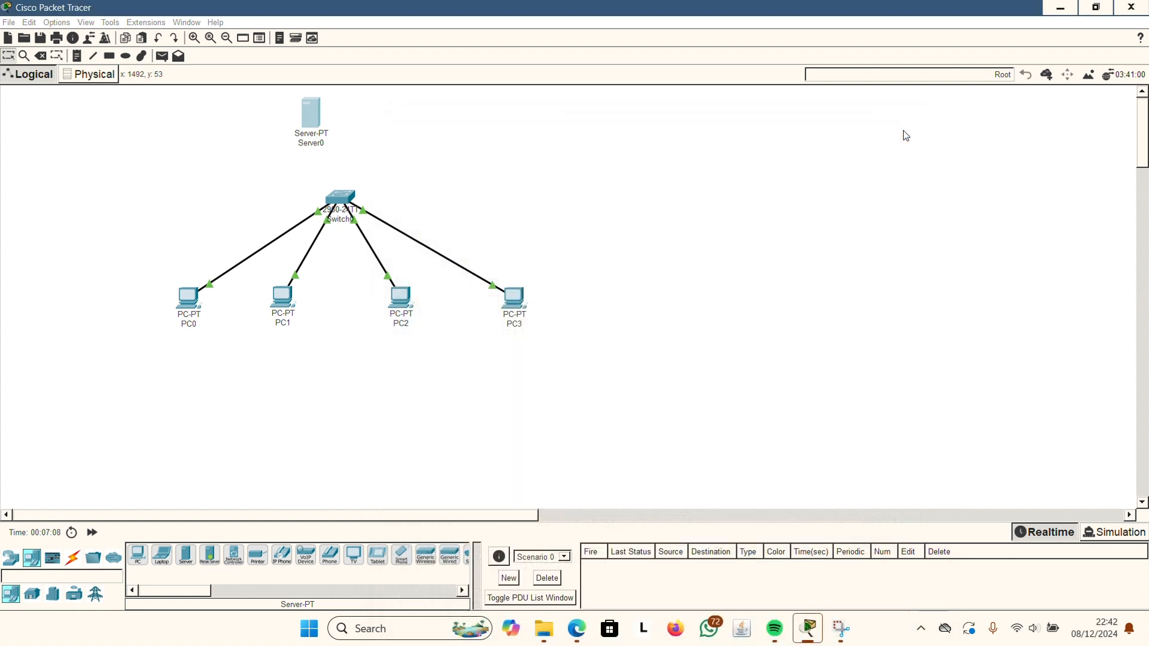
Connect Server0's FastEthernet0 port to the switch's FastEthernet0/5 port with a copper straight-through cable.
left_click(72, 558)
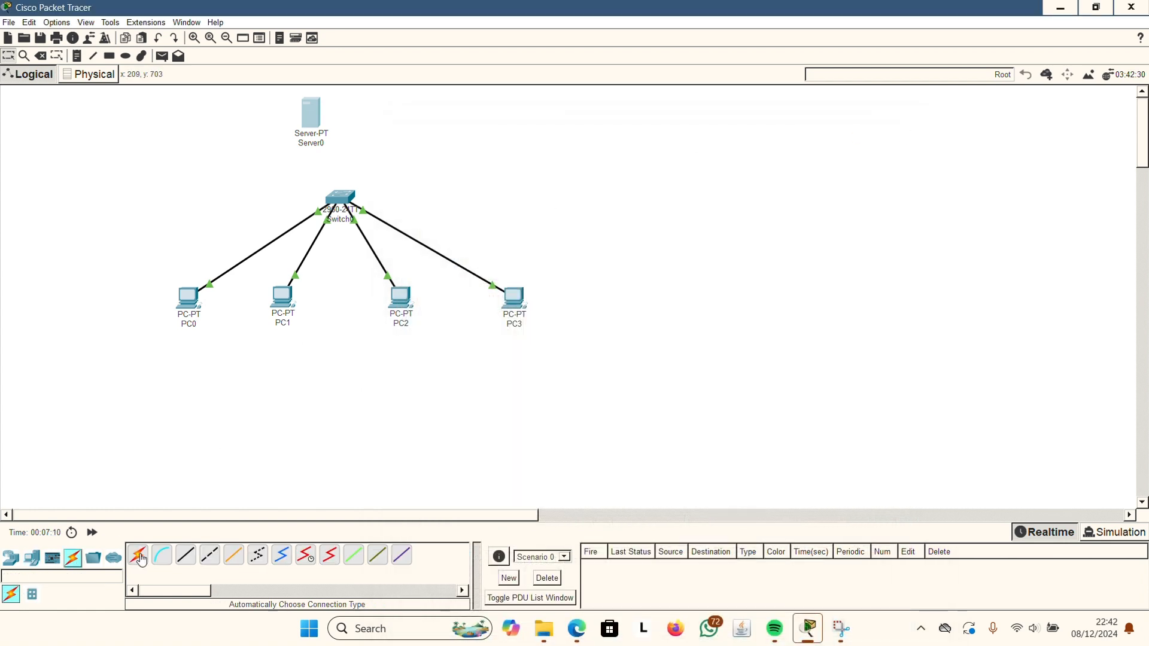
left_click(191, 558)
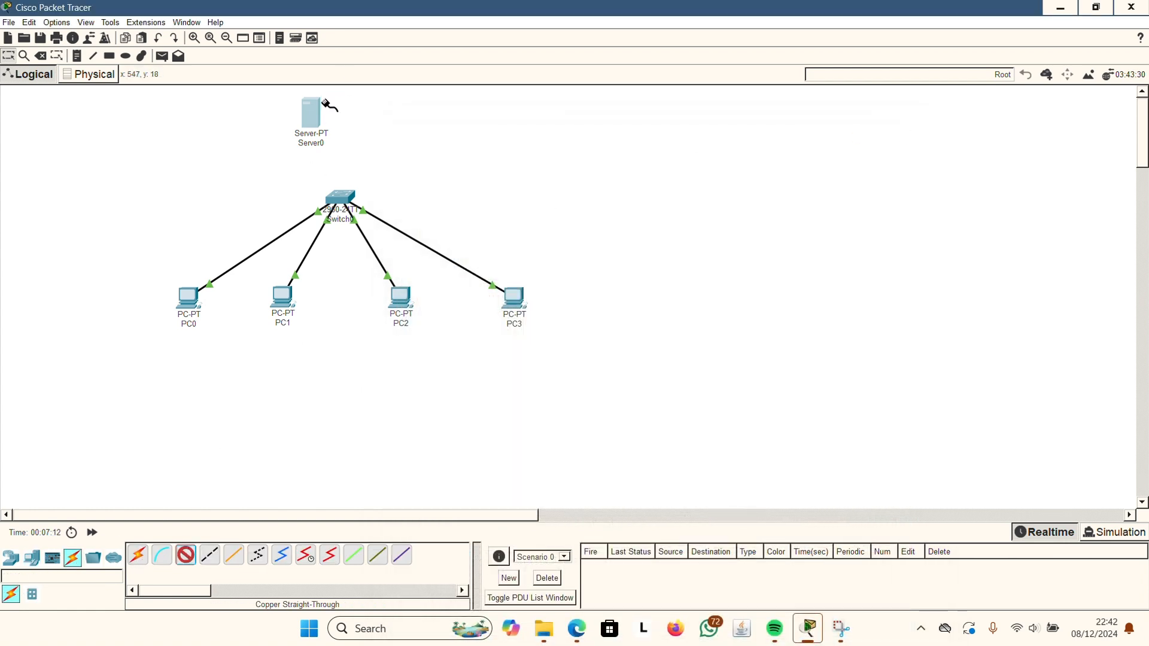
left_click(314, 114)
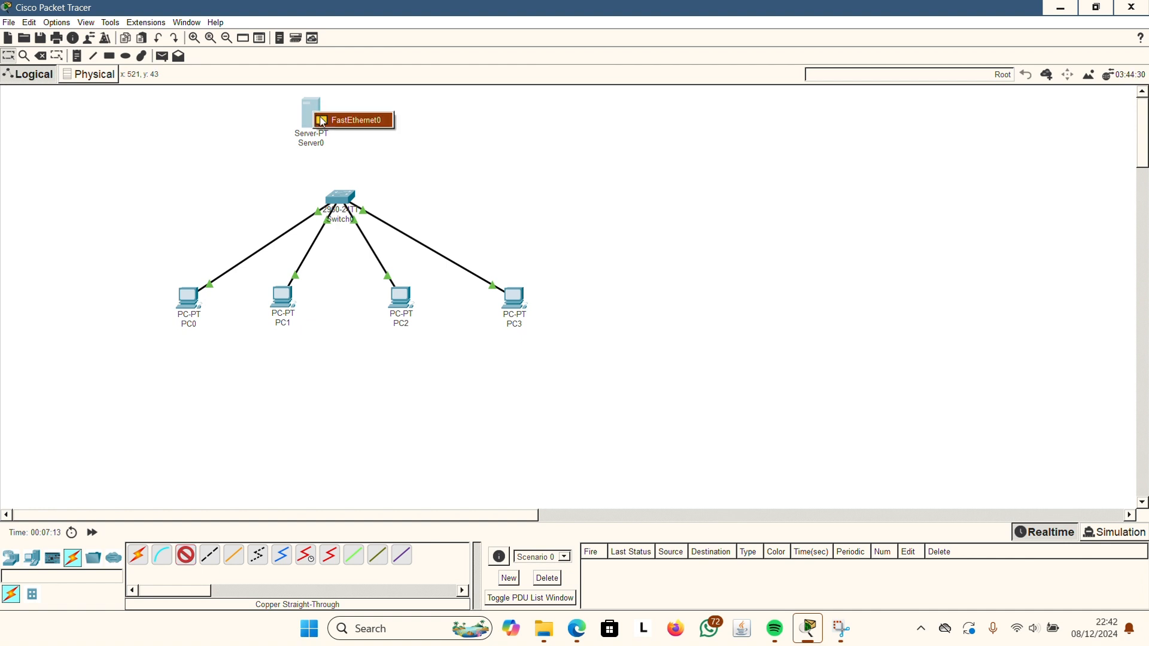
left_click(318, 120)
left_click(338, 202)
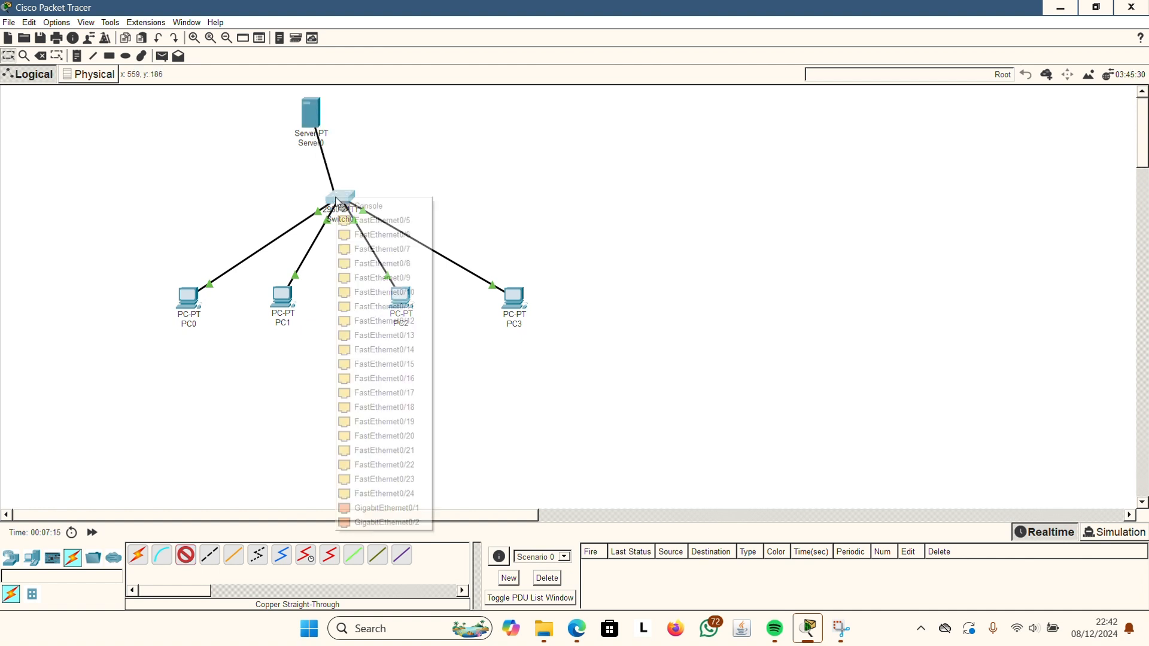
left_click(346, 223)
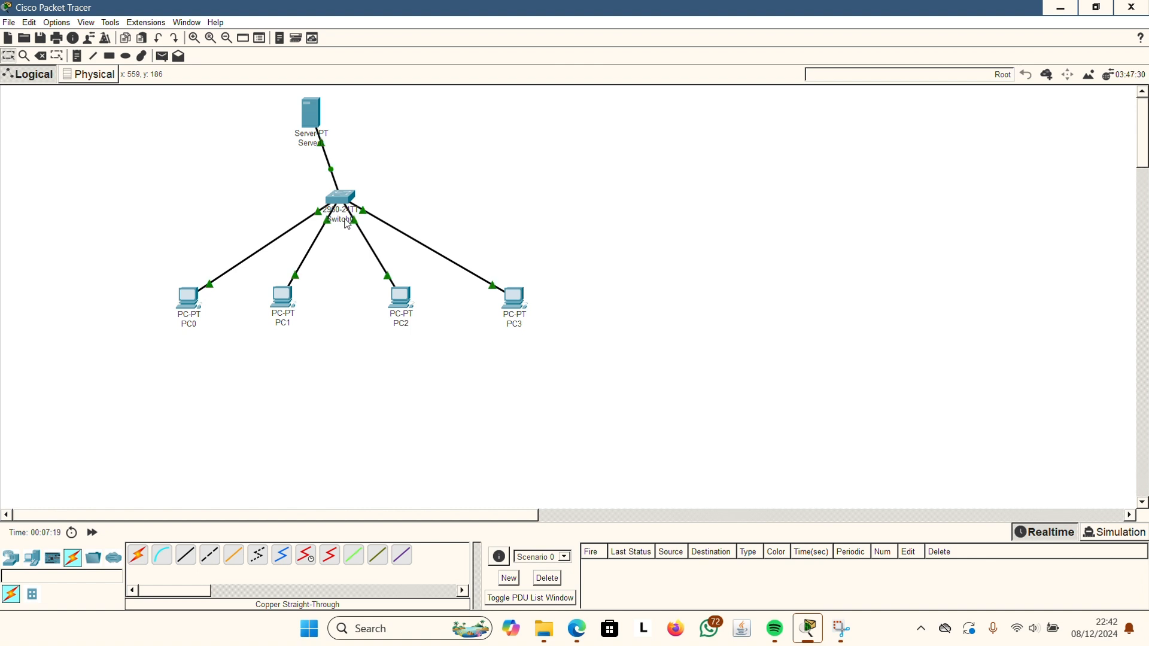
Assign Server0 the static IPv4 address 192.168.1.1 and fill in its default subnet mask.
left_click(307, 126)
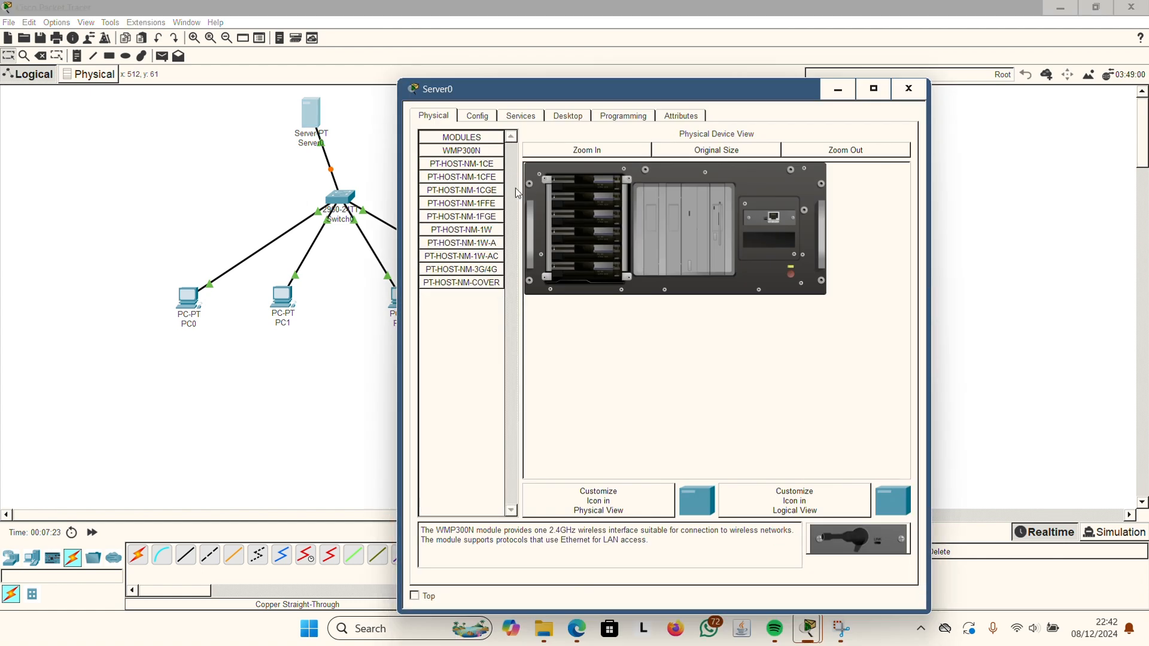
left_click(555, 118)
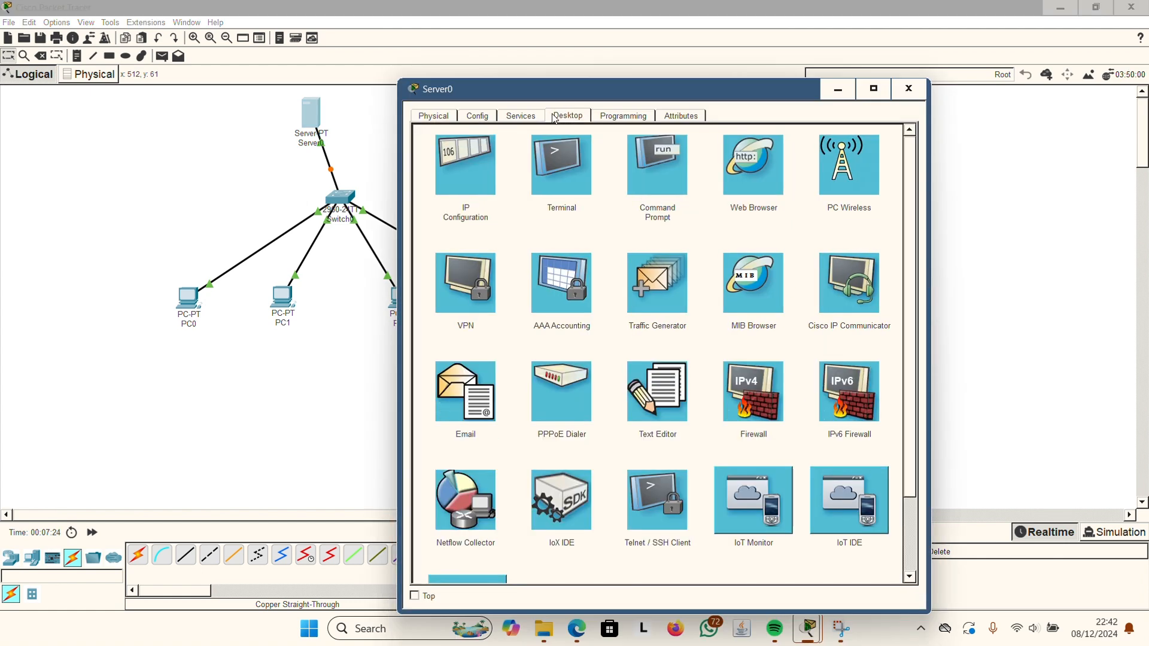
left_click(454, 171)
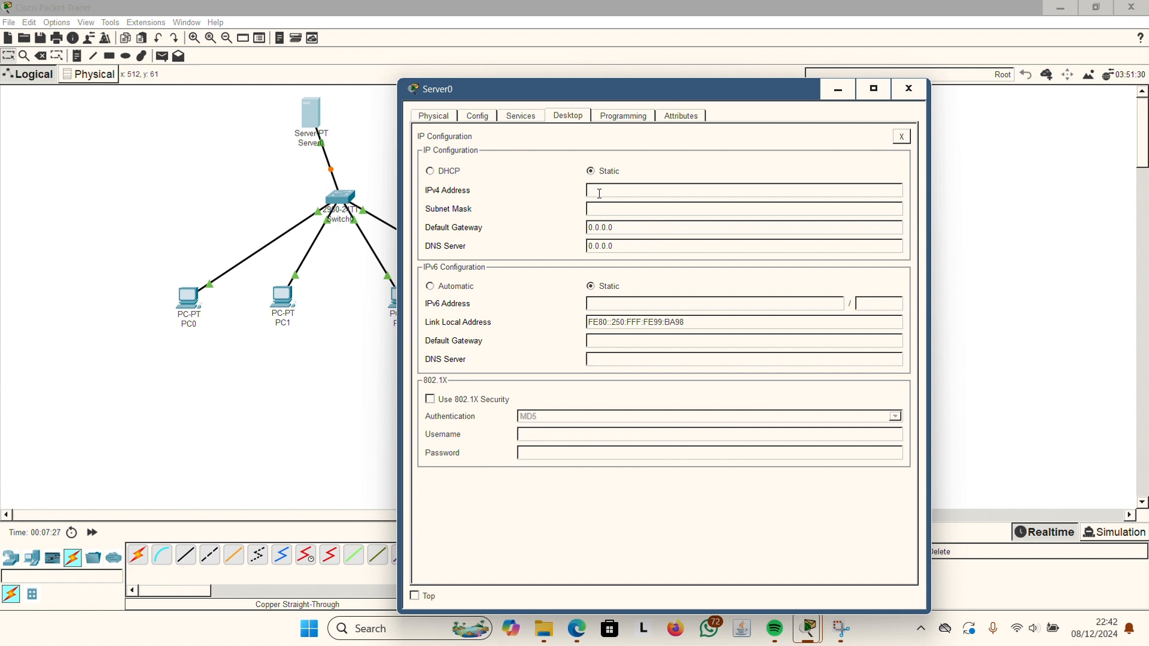
type("192.168.1.1")
left_click(601, 208)
Check Server0's HTTP service settings, close its window, and rename the server Server HTTP.
left_click(525, 116)
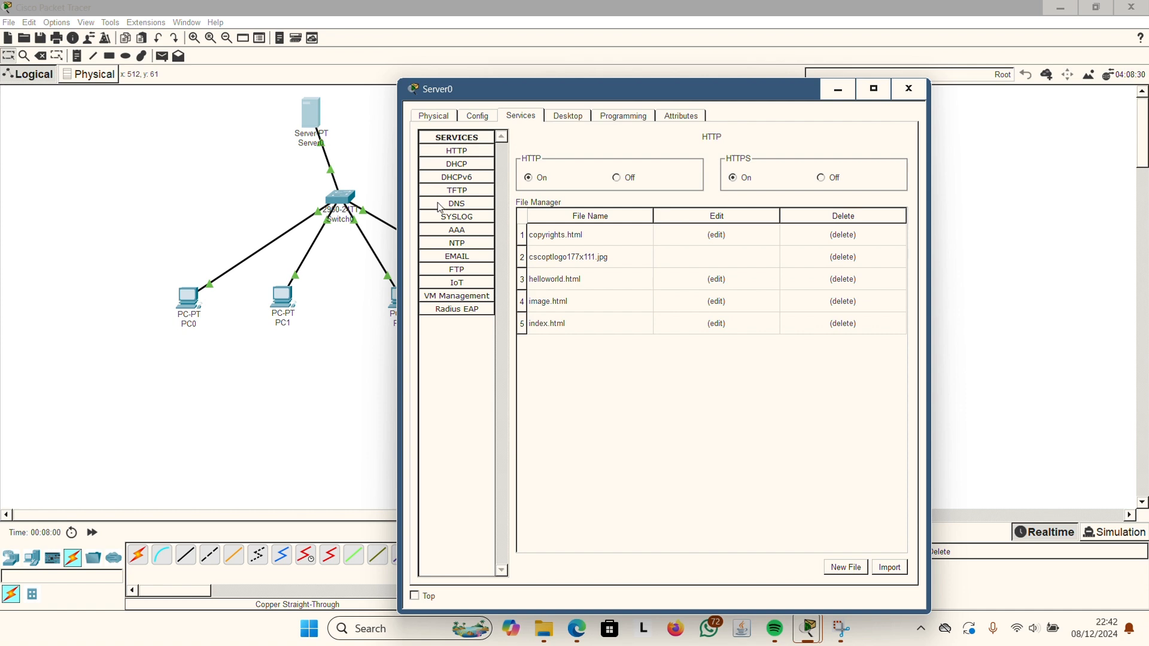
left_click(900, 95)
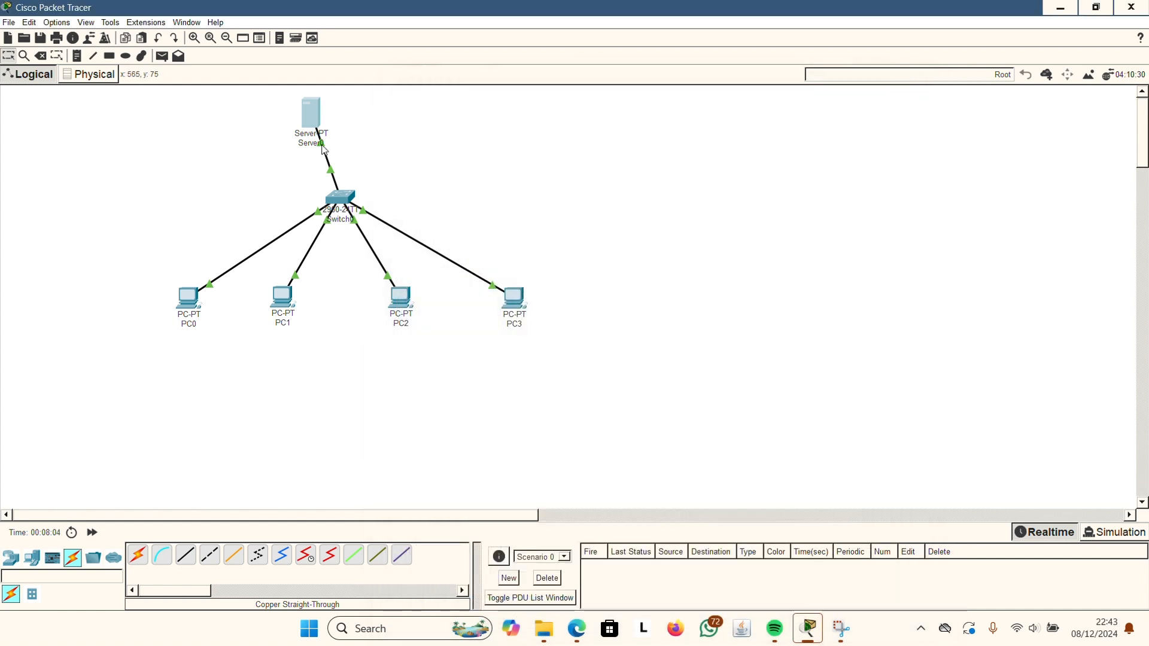
key("Delete")
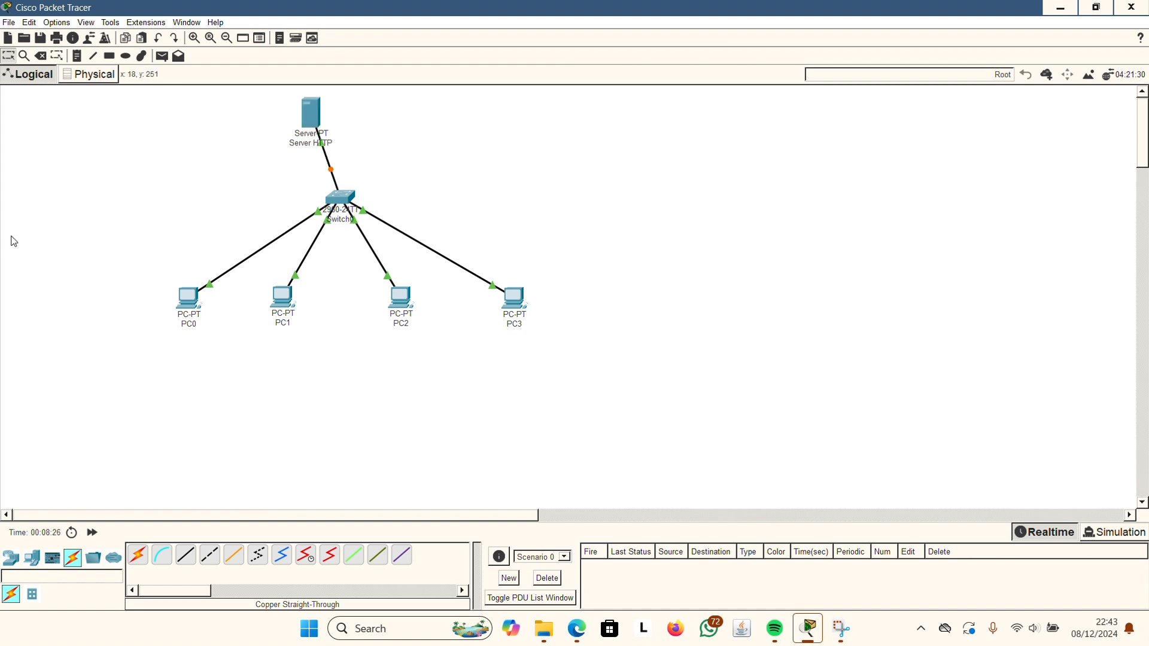
Test the connection from PC0 to the HTTP server by running ping 192.168.1.1 in PC0's Command Prompt.
left_click(187, 309)
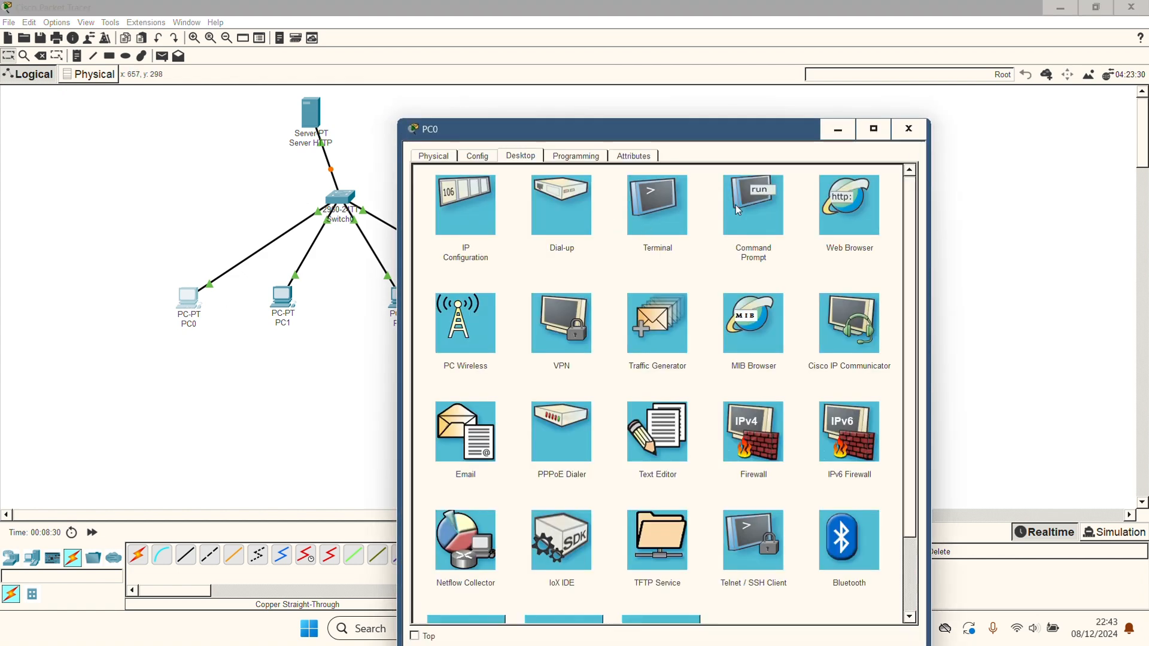
left_click(758, 209)
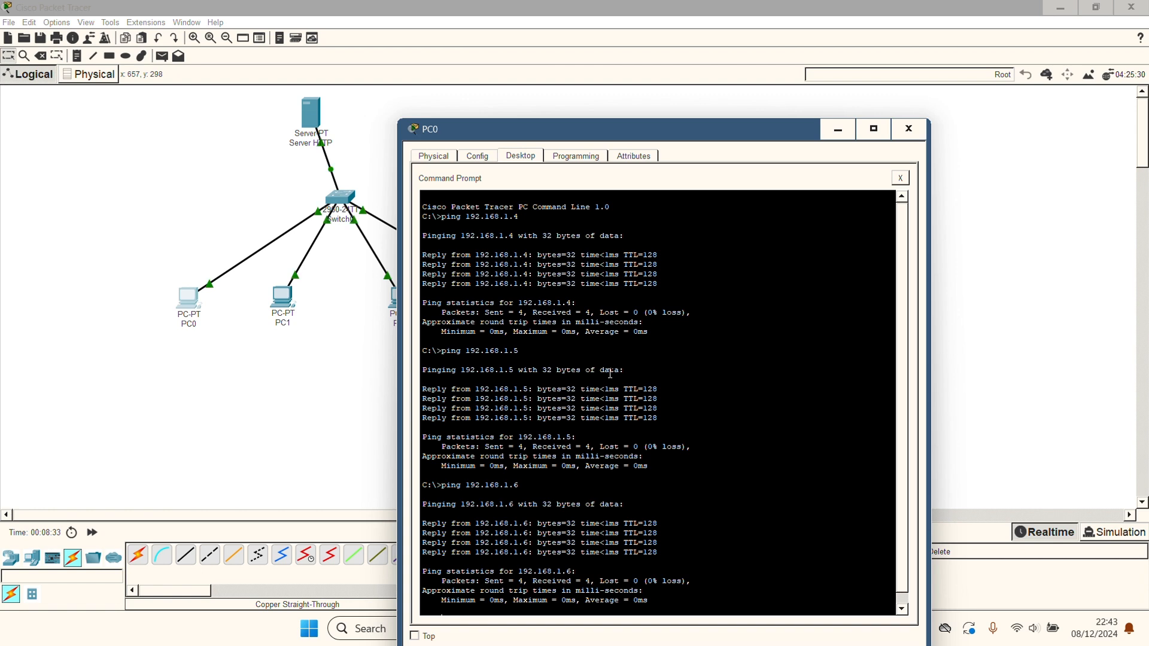
type("ping")
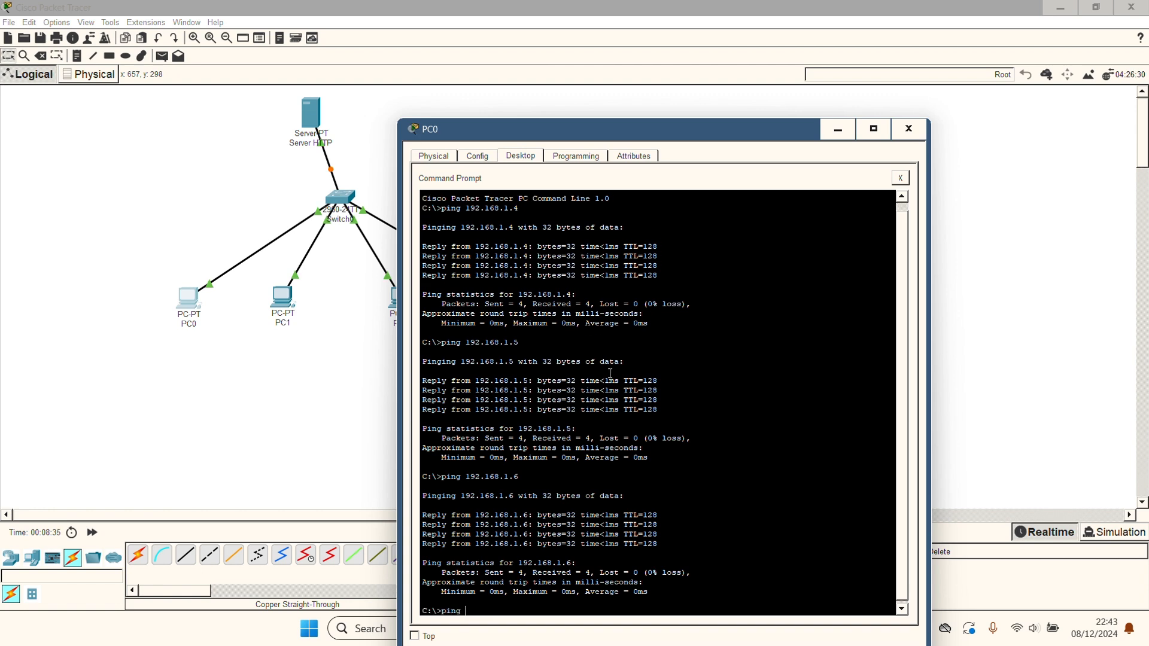
type(" 192.168.1.1")
key("Return")
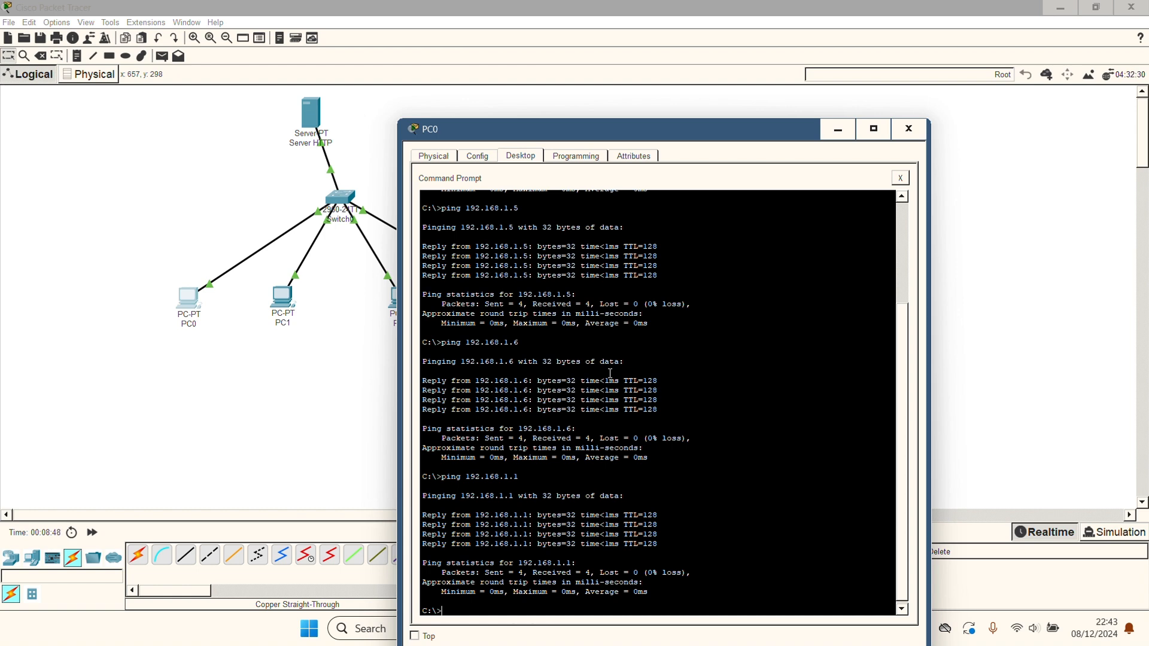
left_click(901, 178)
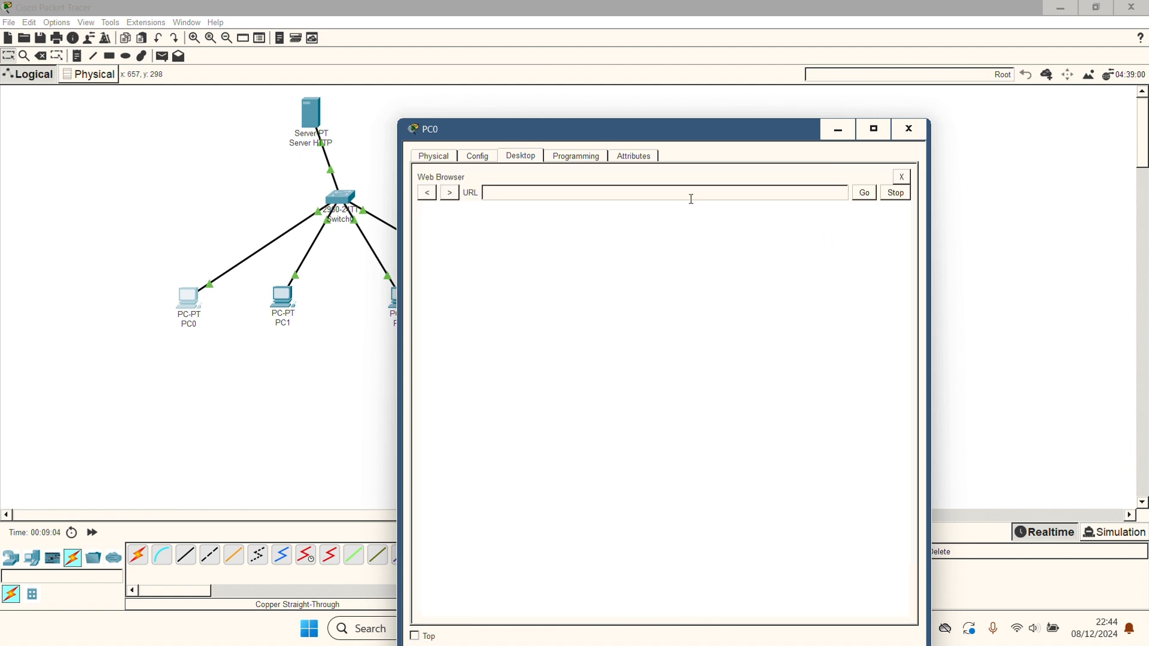
left_click(691, 197)
type("192.168.1.1")
key("Return")
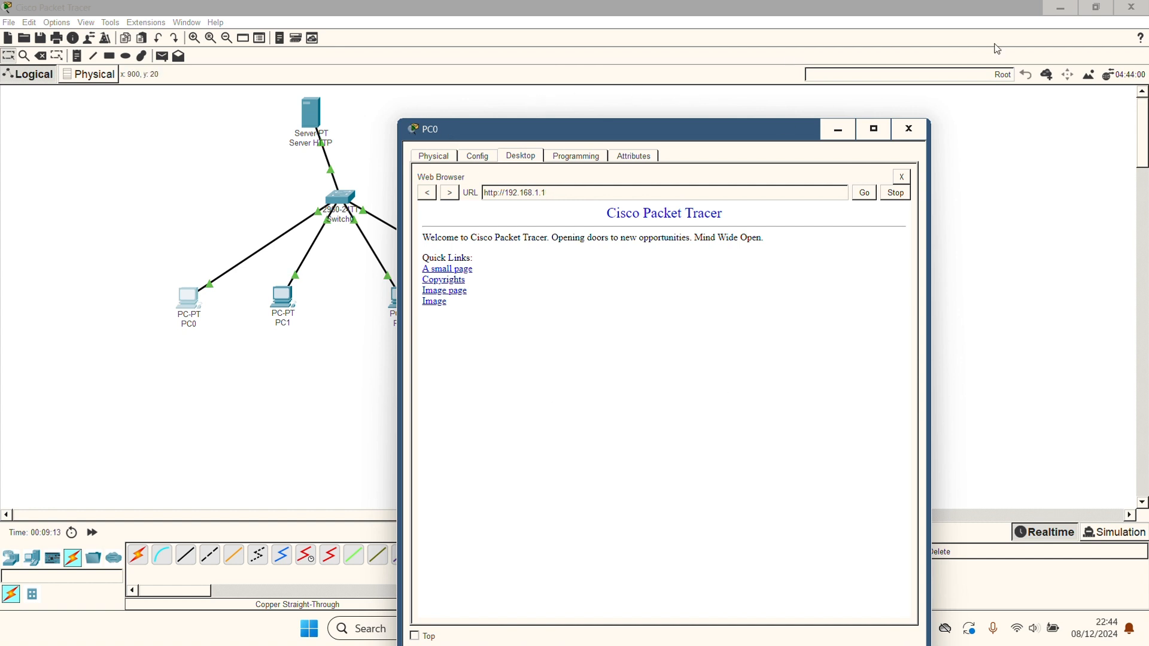
Close PC0's window and add a second Server-PT to the workspace beside Server HTTP.
left_click(910, 129)
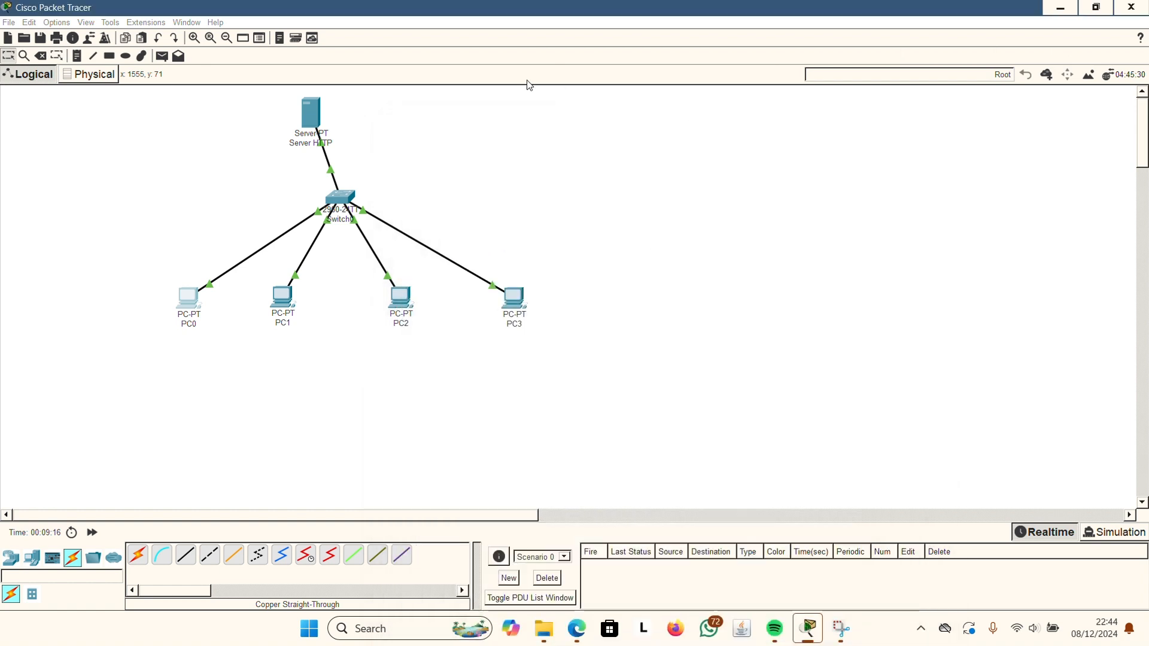
left_click(33, 560)
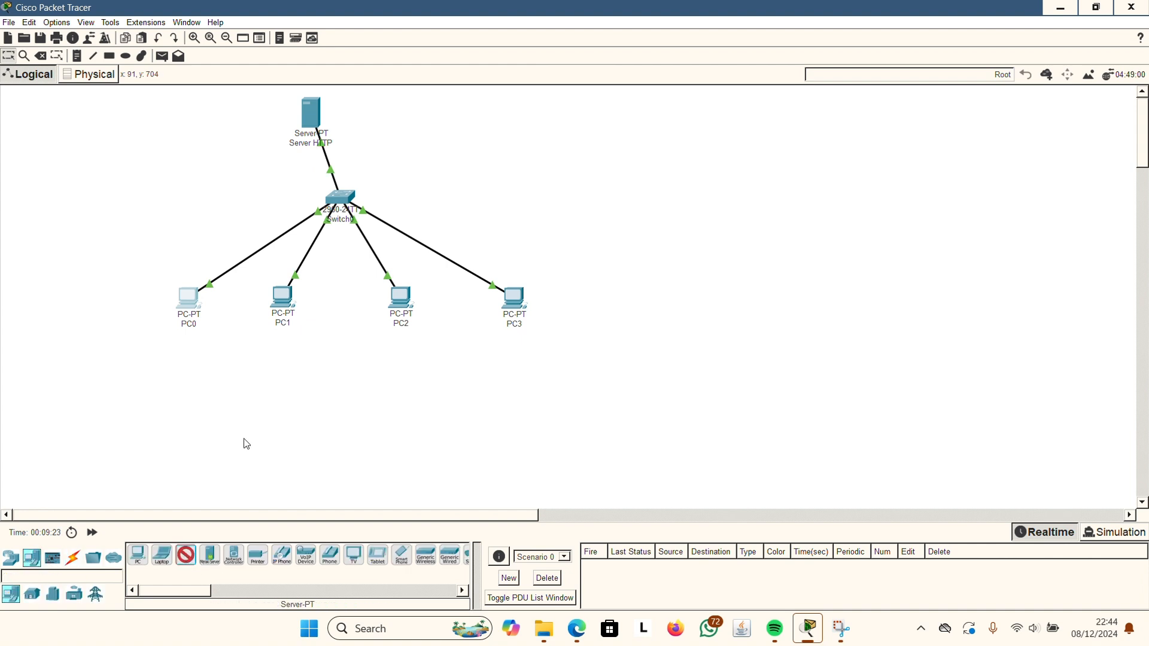
left_click(456, 129)
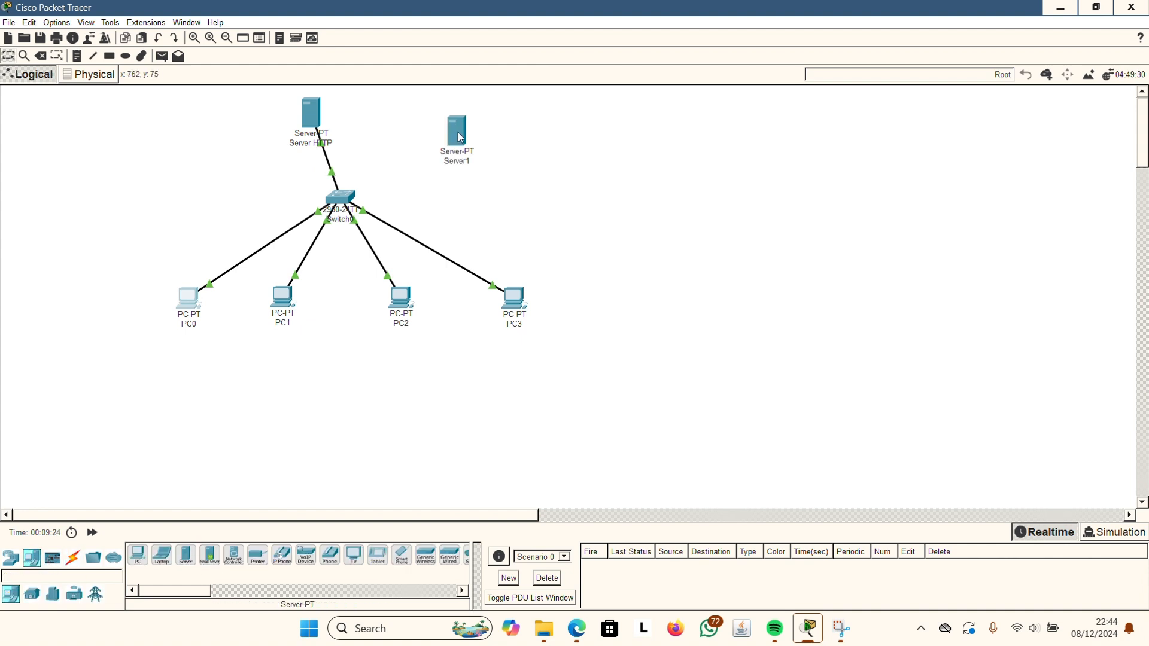
Rename the newly added server Server DNS.
left_click(473, 159)
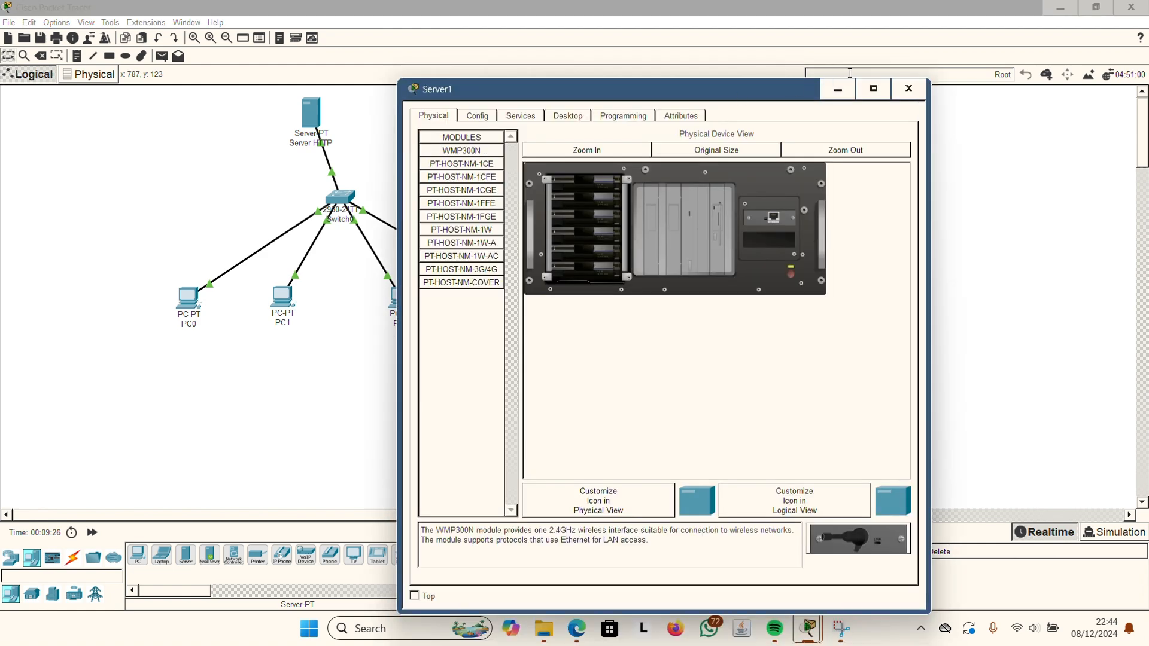
left_click(905, 89)
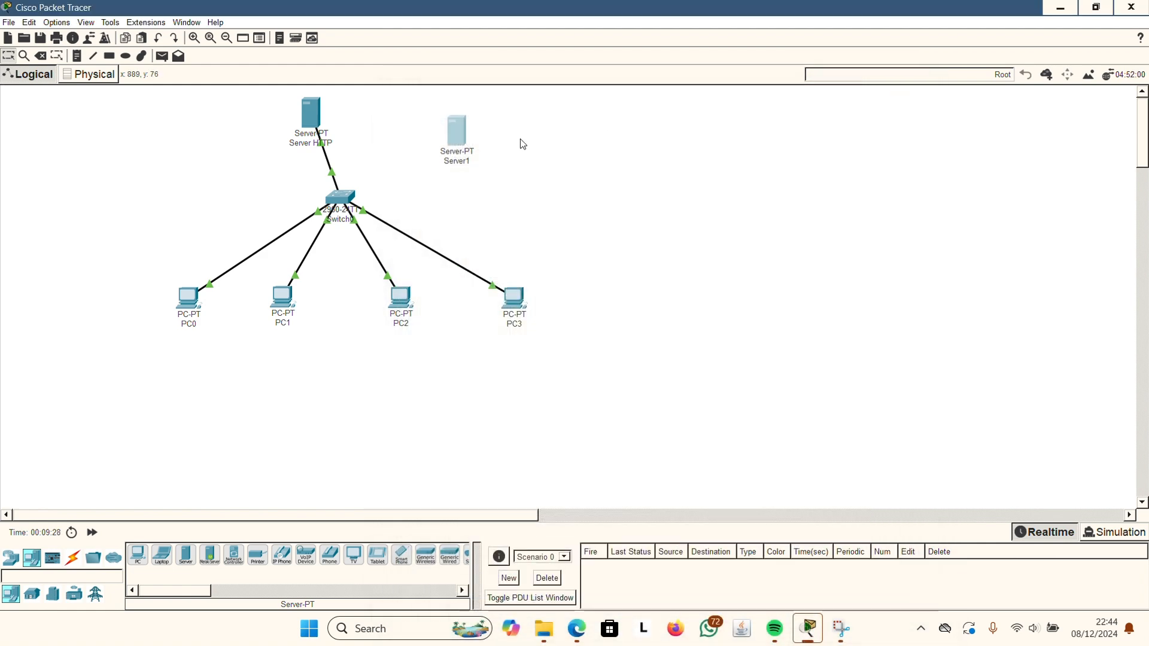
left_click(468, 162)
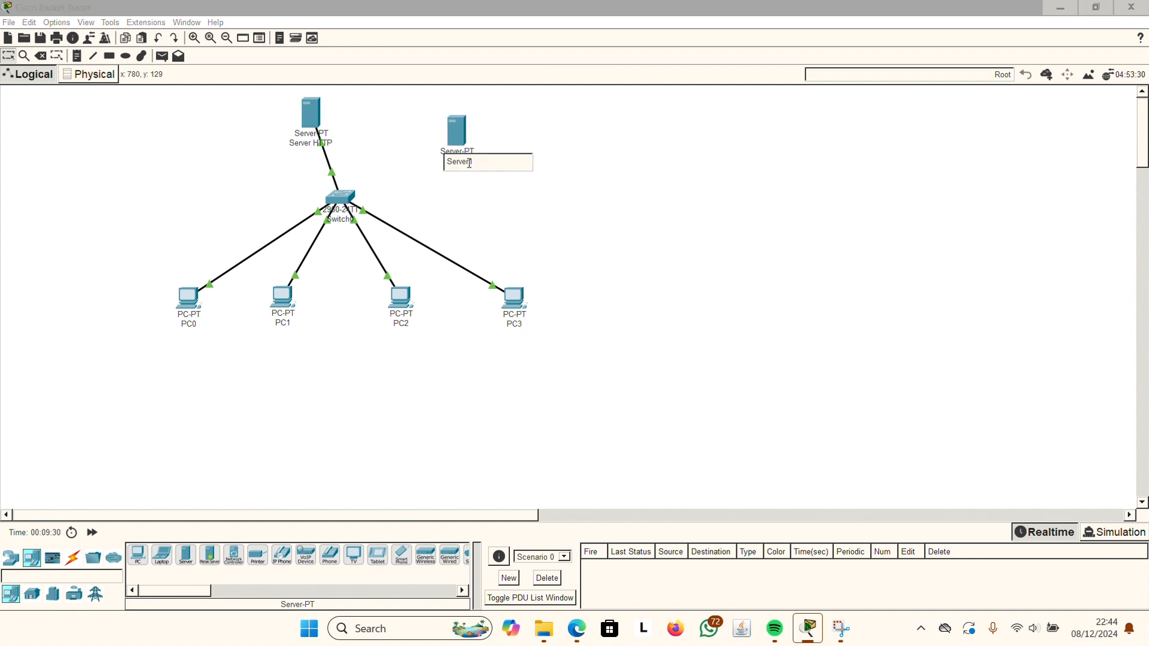
key("Right")
key("BackSpace")
type("DNS")
key("Return")
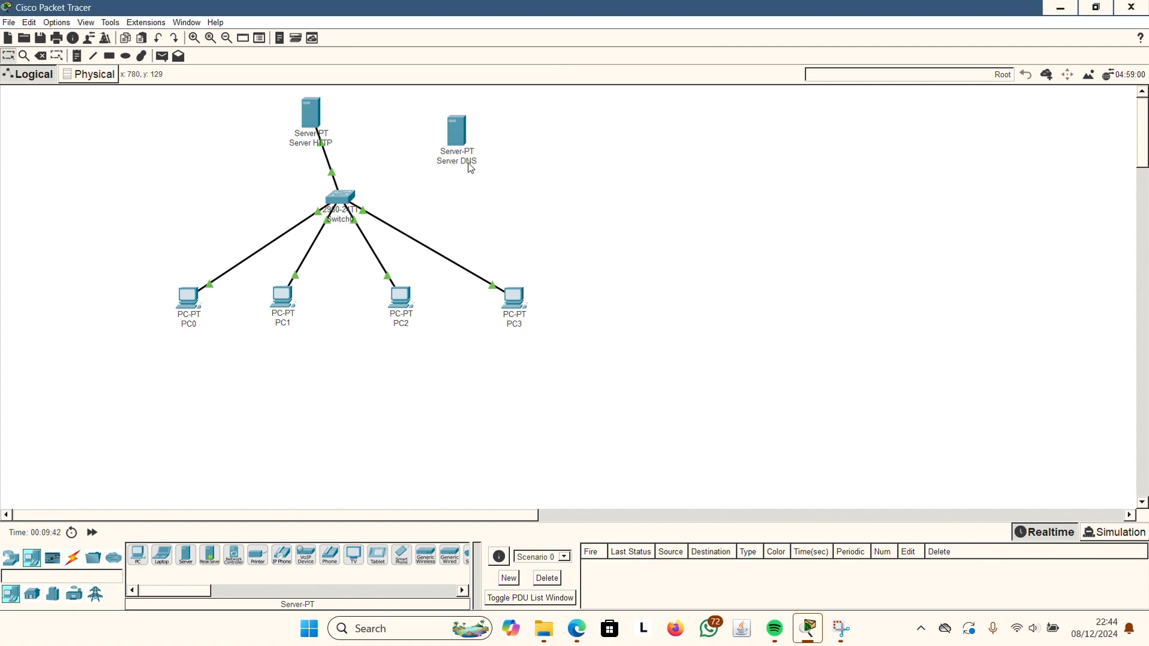
Connect Server DNS to the switch's FastEthernet0/6 port with a copper straight-through cable.
left_click(72, 558)
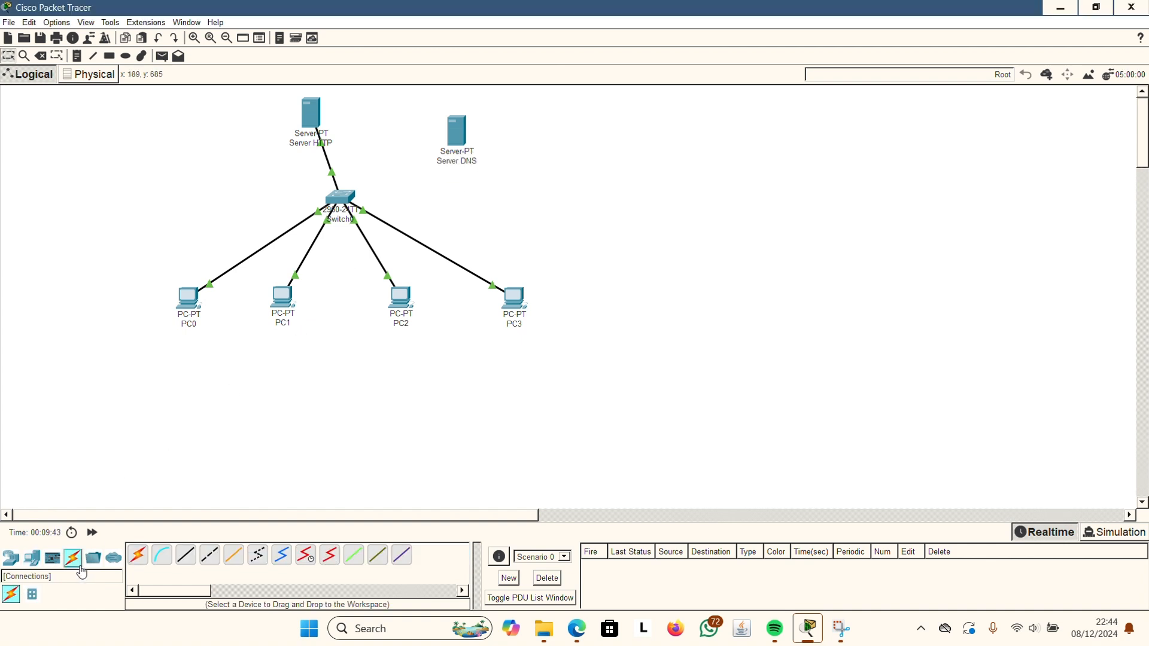
left_click(187, 556)
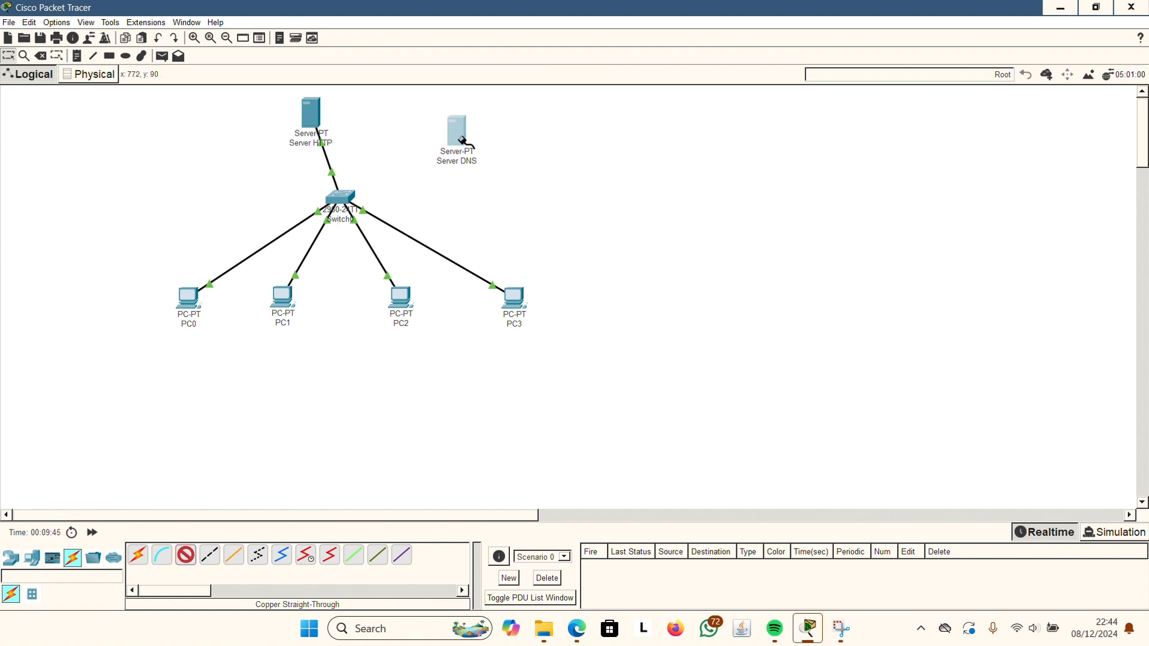
left_click(479, 153)
left_click(479, 151)
left_click(340, 199)
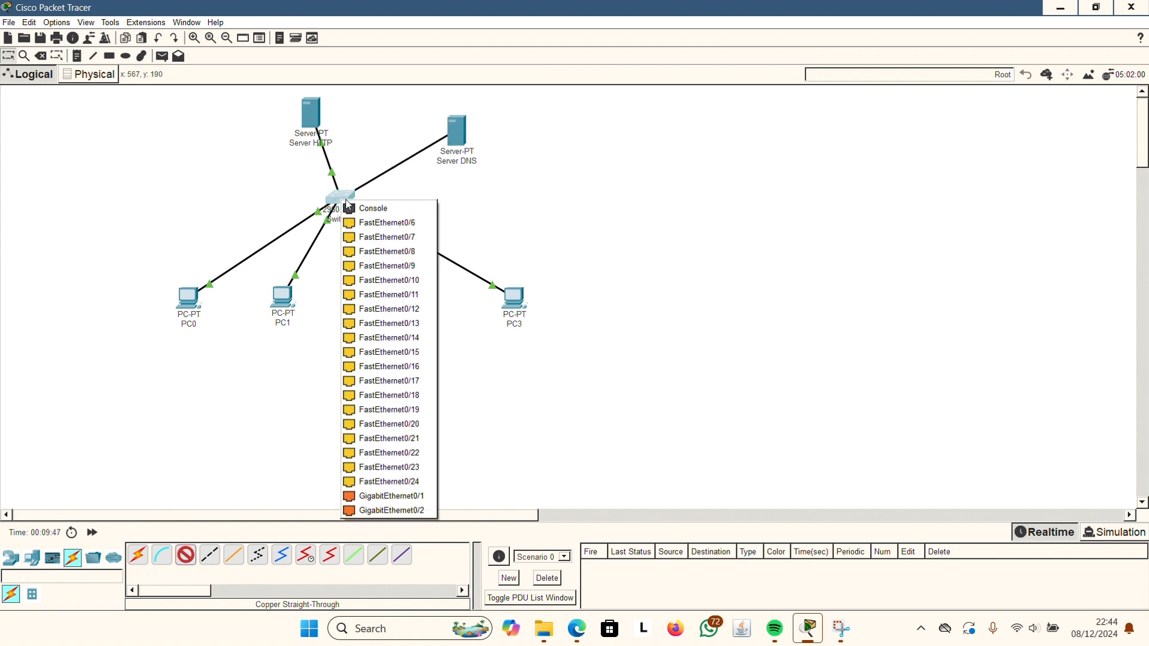
left_click(362, 225)
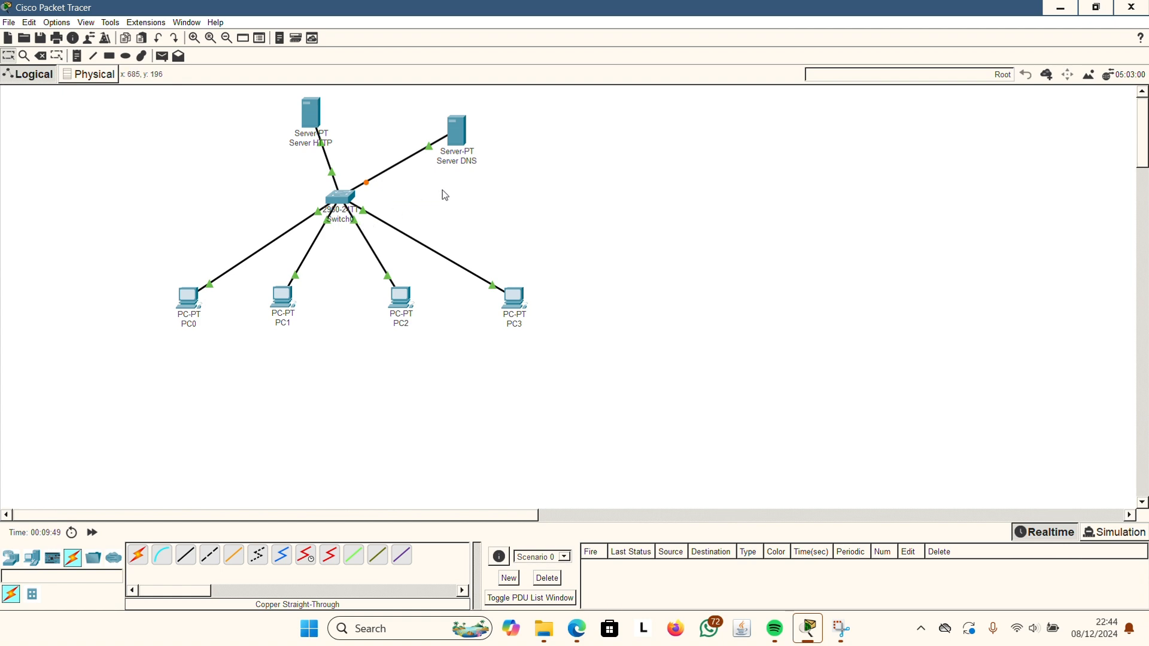
Assign Server DNS the static IPv4 address 192.168.1.2 and fill in its default subnet mask.
left_click(458, 143)
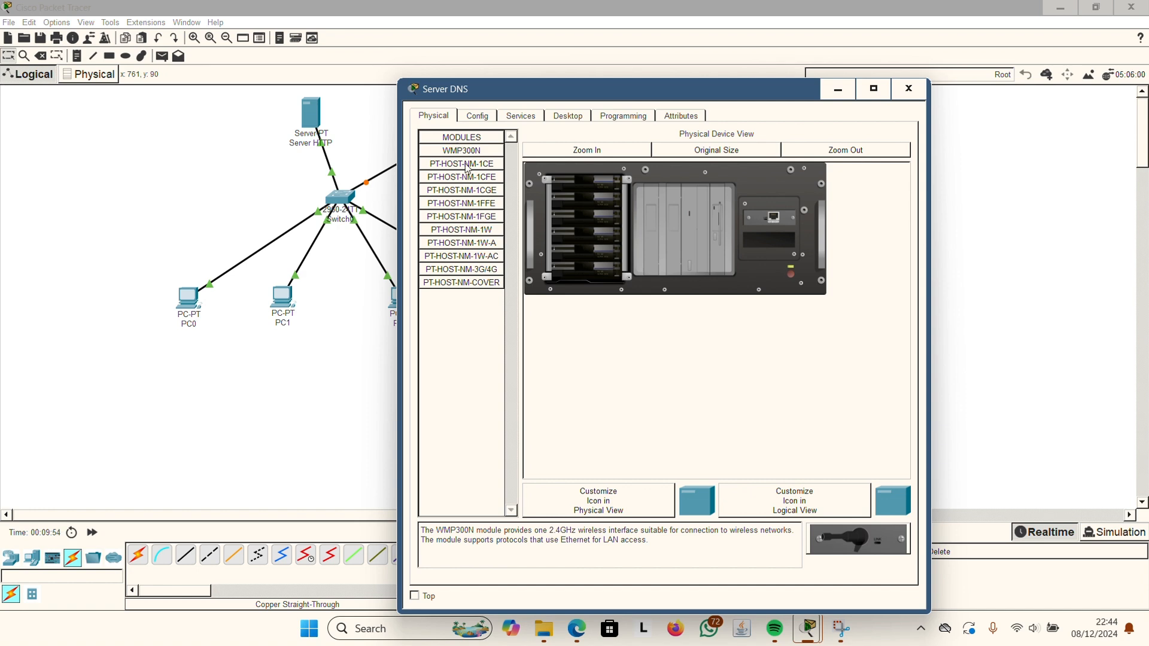
left_click(580, 118)
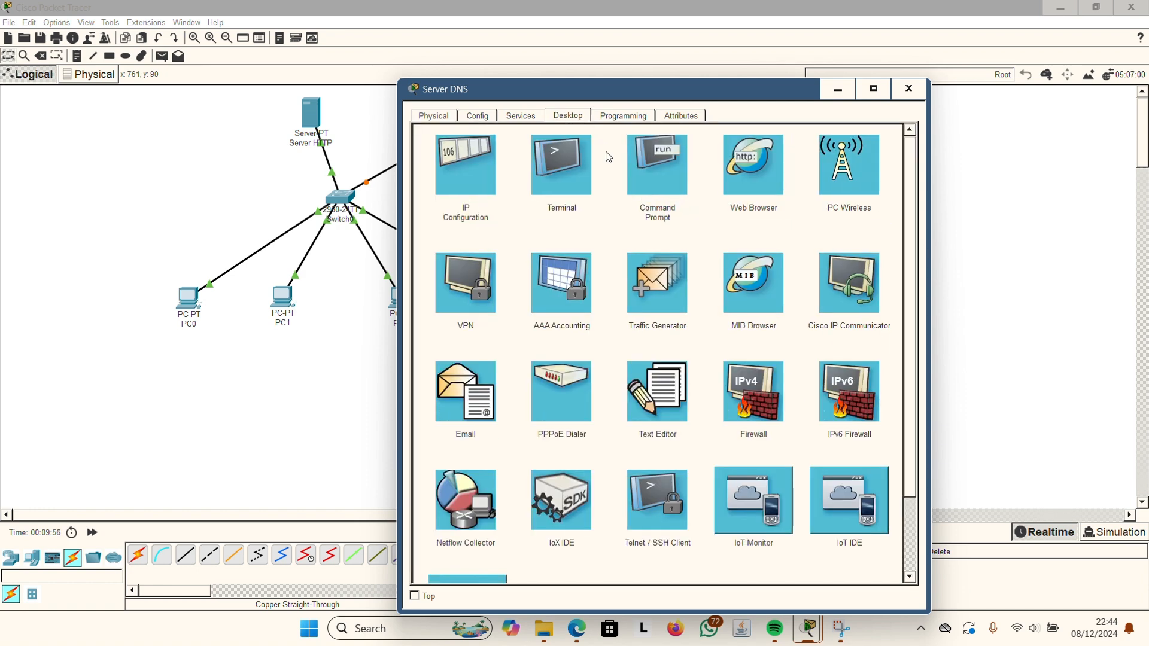
left_click(471, 181)
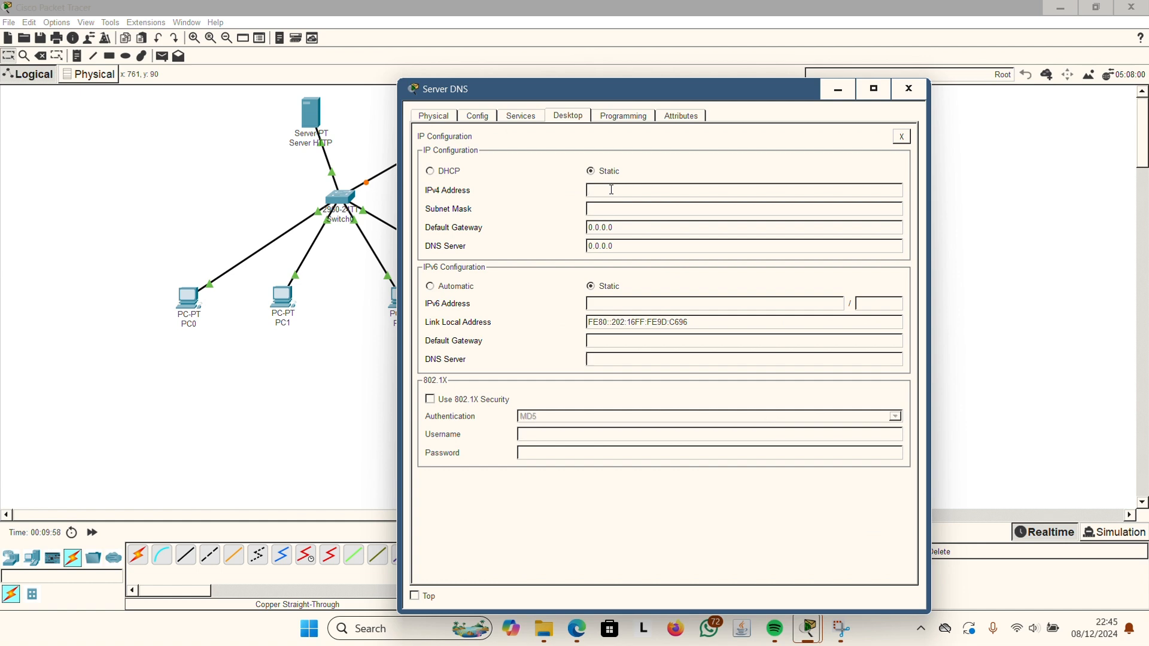
type("192.168.1.2")
left_click(621, 208)
Turn on the DNS service on Server DNS, add an A record mapping komputer.com to 192.168.1.1, and close its window.
left_click(527, 120)
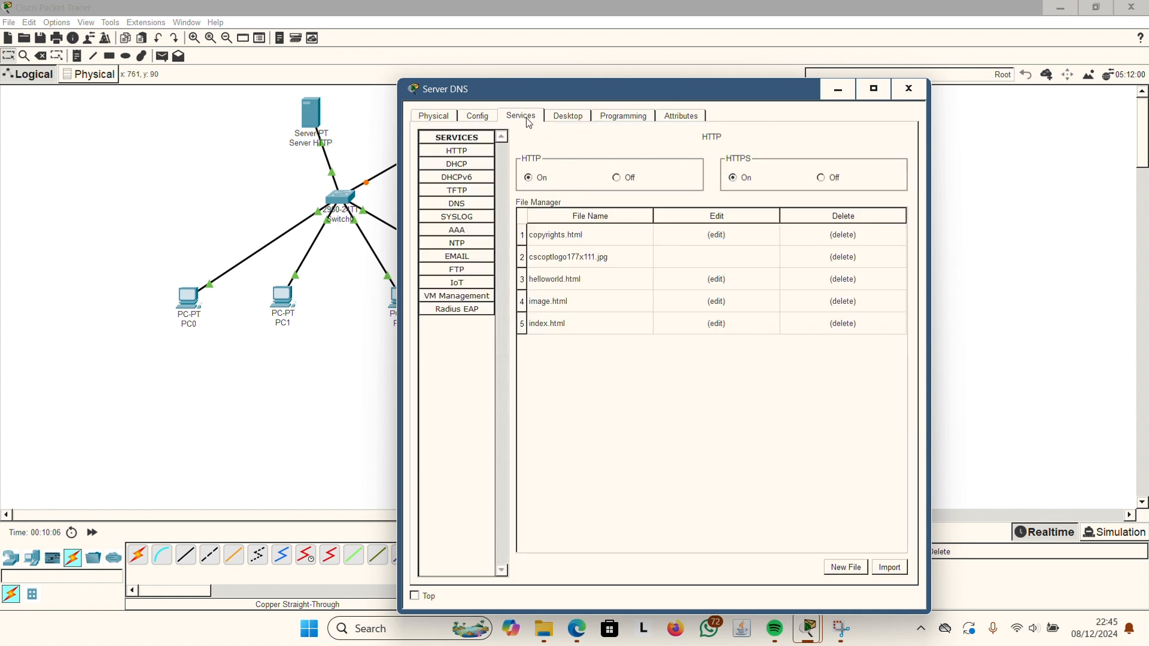
left_click(467, 205)
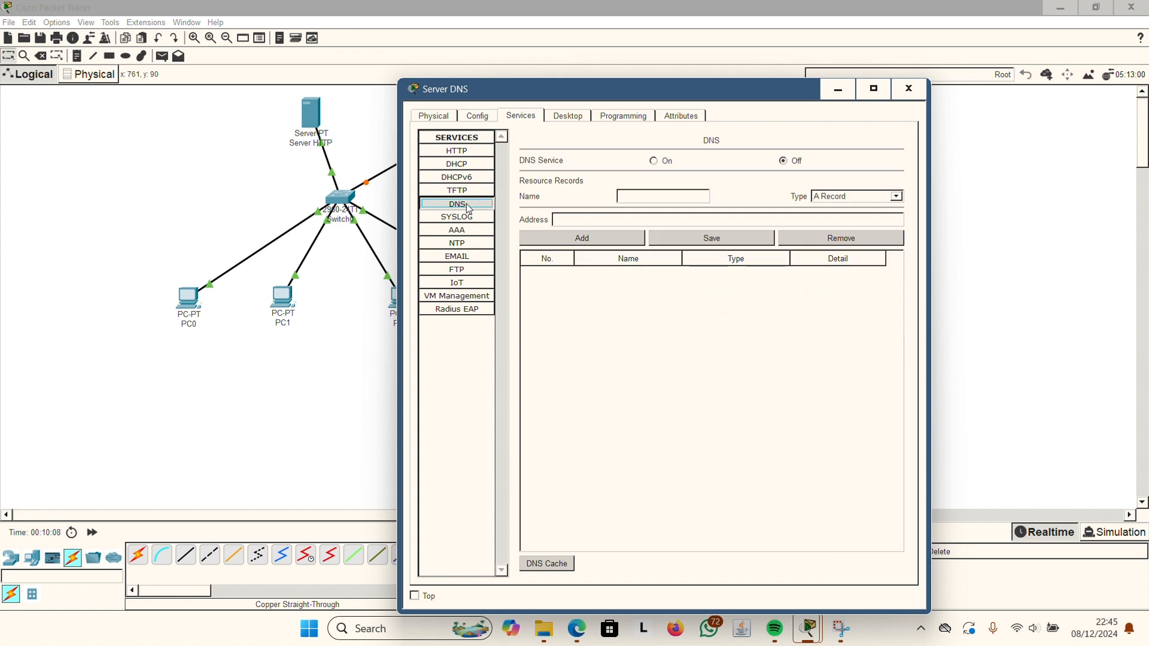
left_click(654, 161)
left_click(645, 196)
type("komput")
type("er.com")
type("192.168.1.1")
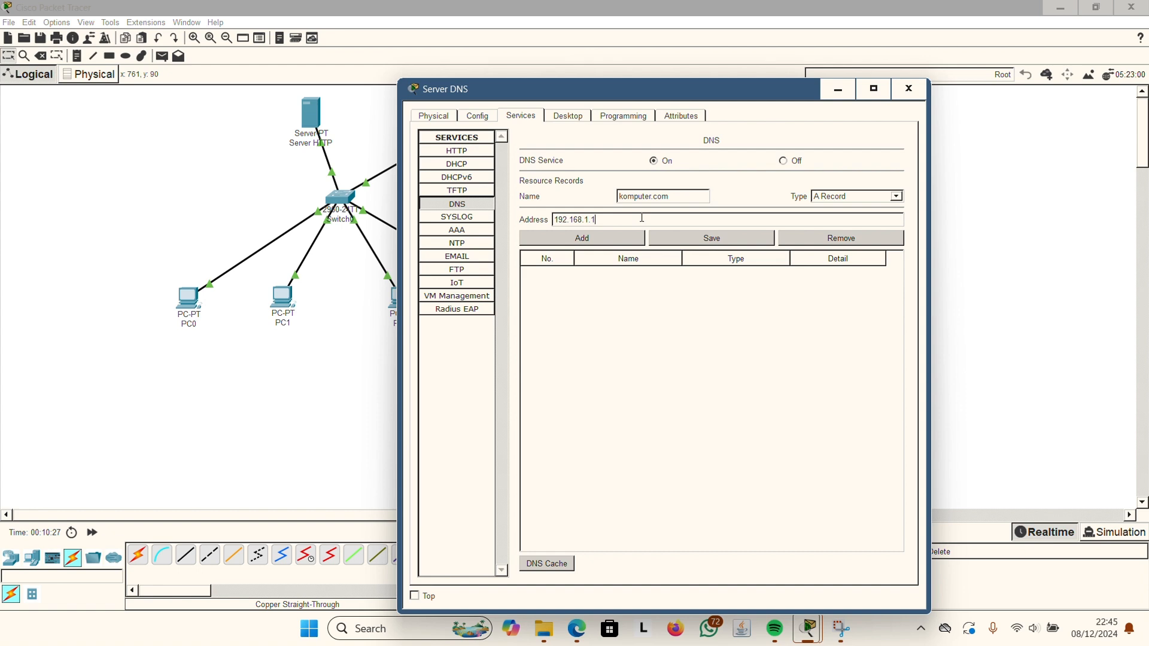
left_click(616, 243)
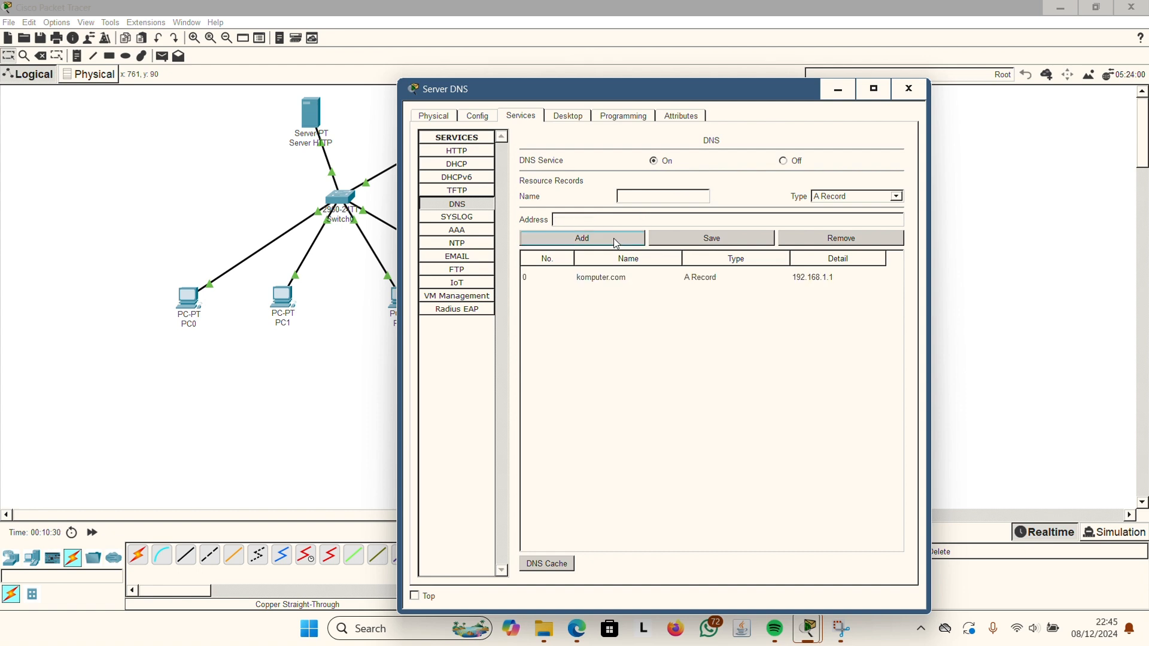
left_click(621, 276)
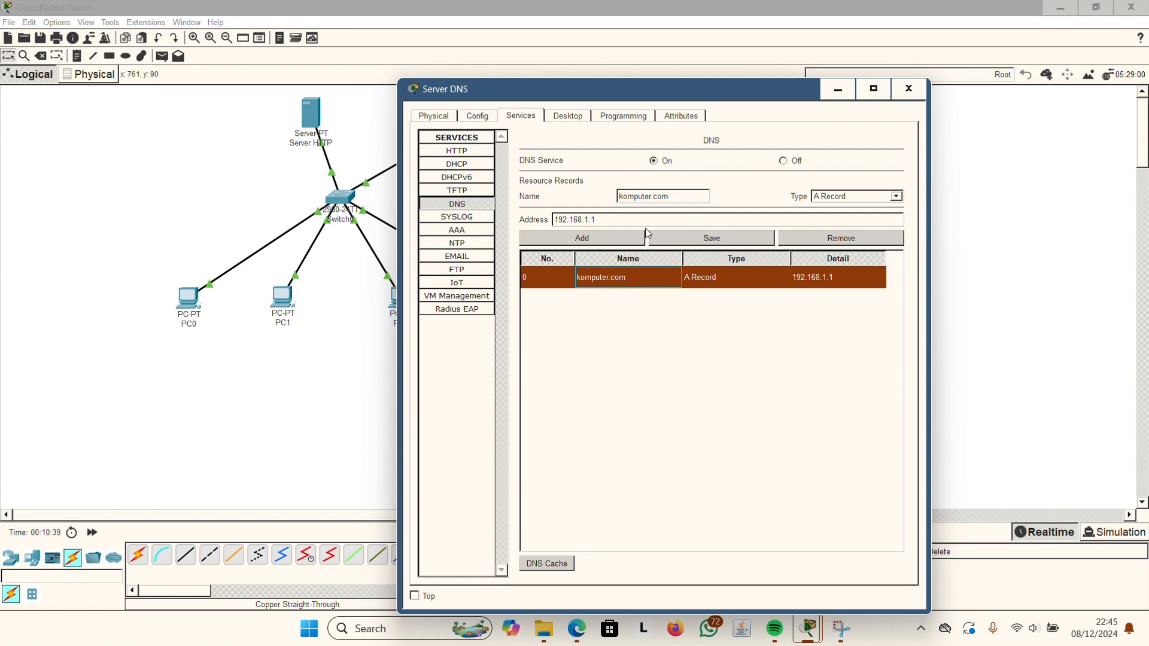
left_click(909, 96)
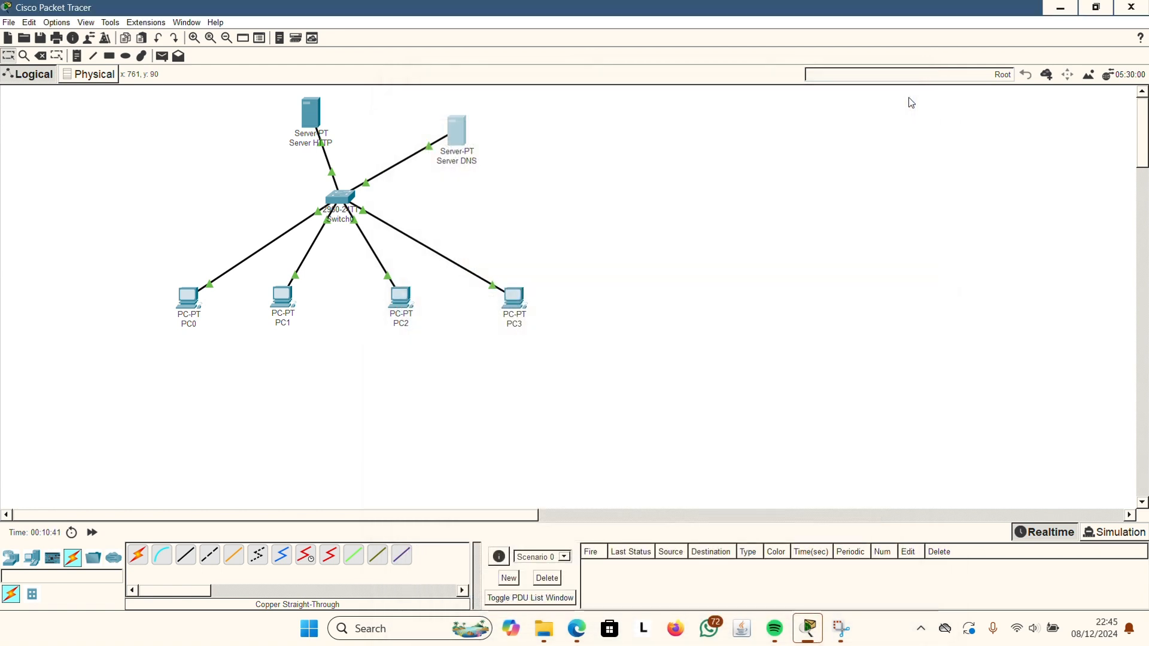
Set the DNS server in PC0's IP configuration to 192.168.1.2 and close PC0's window.
left_click(198, 306)
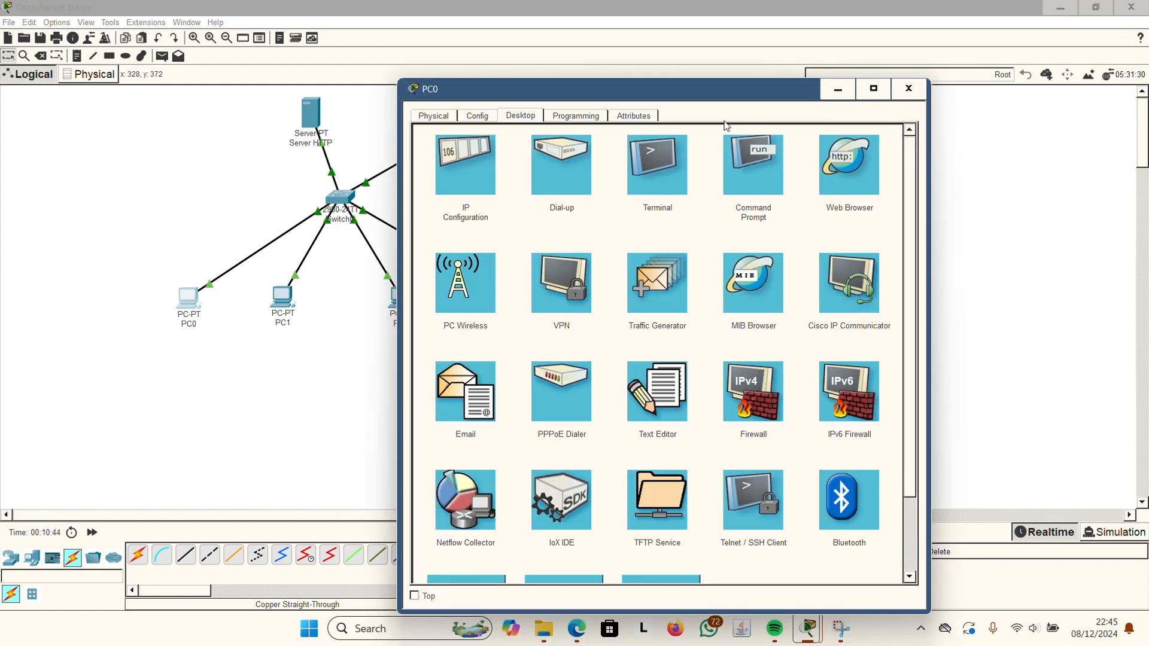
left_click(474, 160)
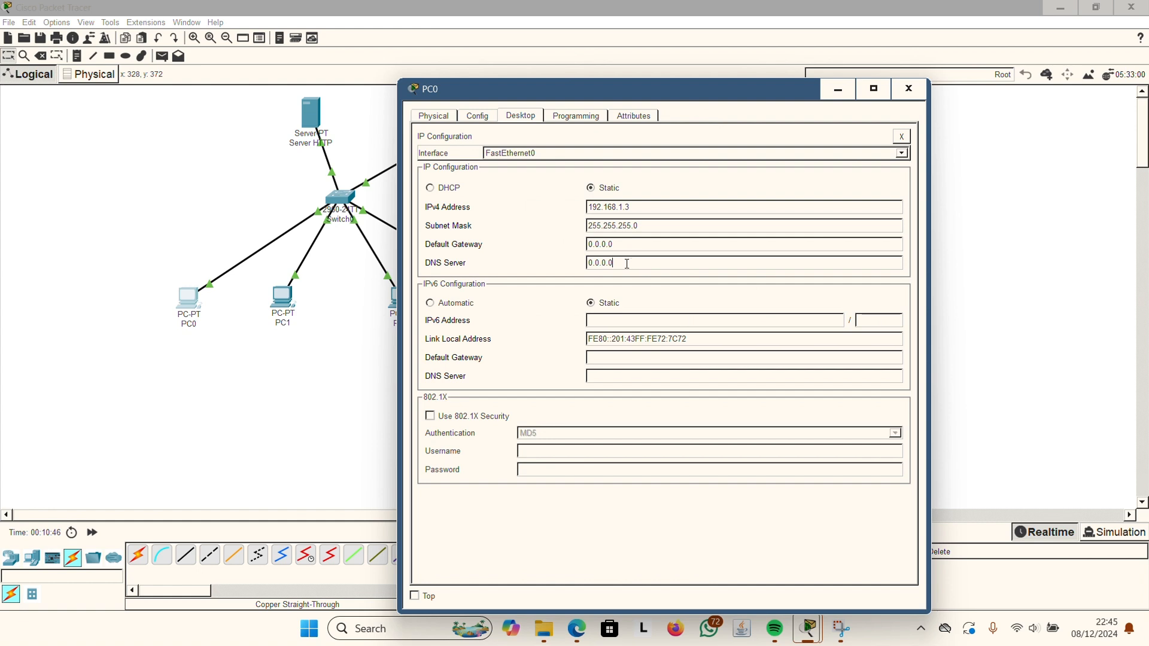
left_click_drag(629, 263, 572, 265)
type("192.168.1.2")
left_click(909, 89)
Set the DNS server in PC1's IP configuration to 192.168.1.2 and close PC1's window.
left_click(285, 304)
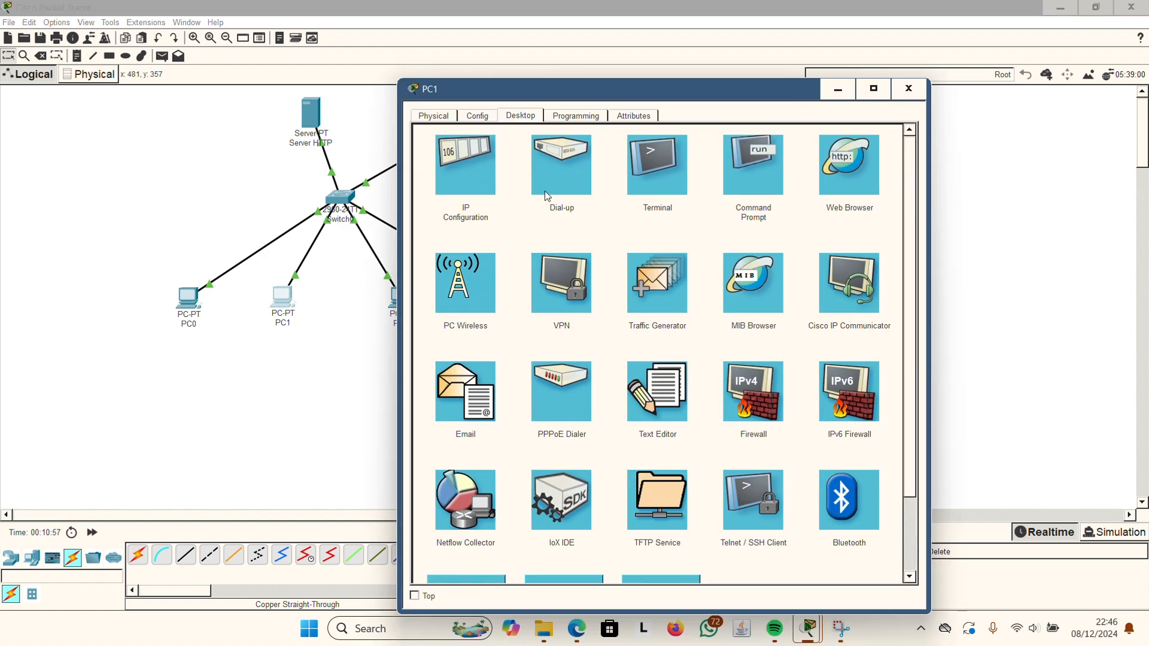
left_click(450, 180)
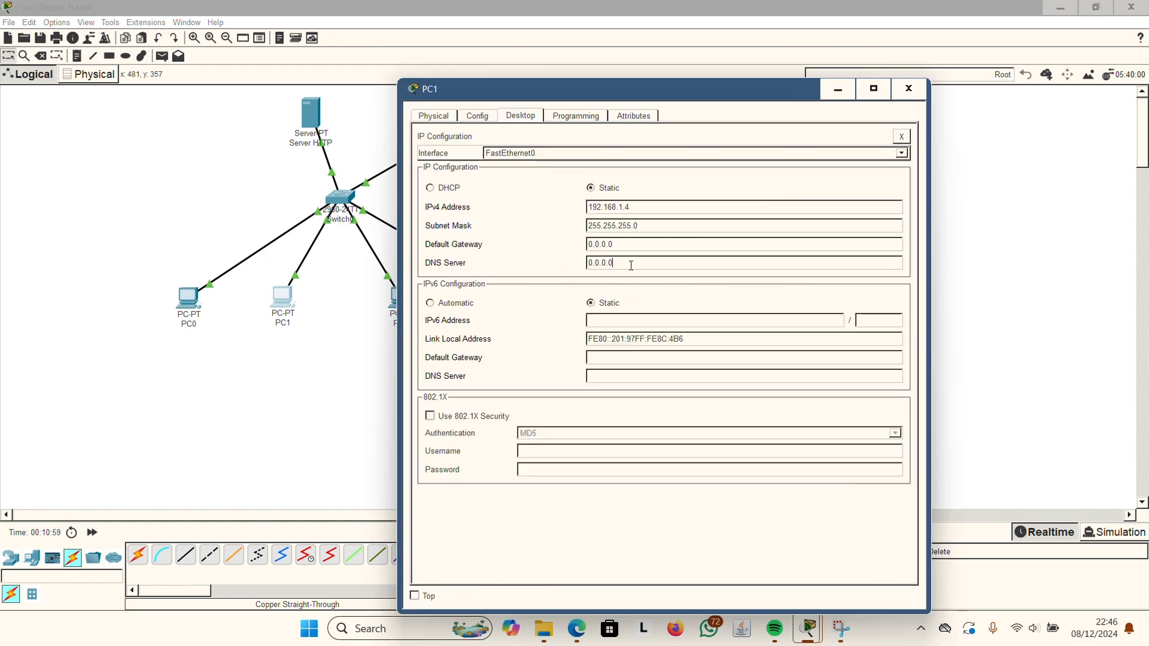
left_click_drag(631, 265, 588, 264)
type("192.168.1.2")
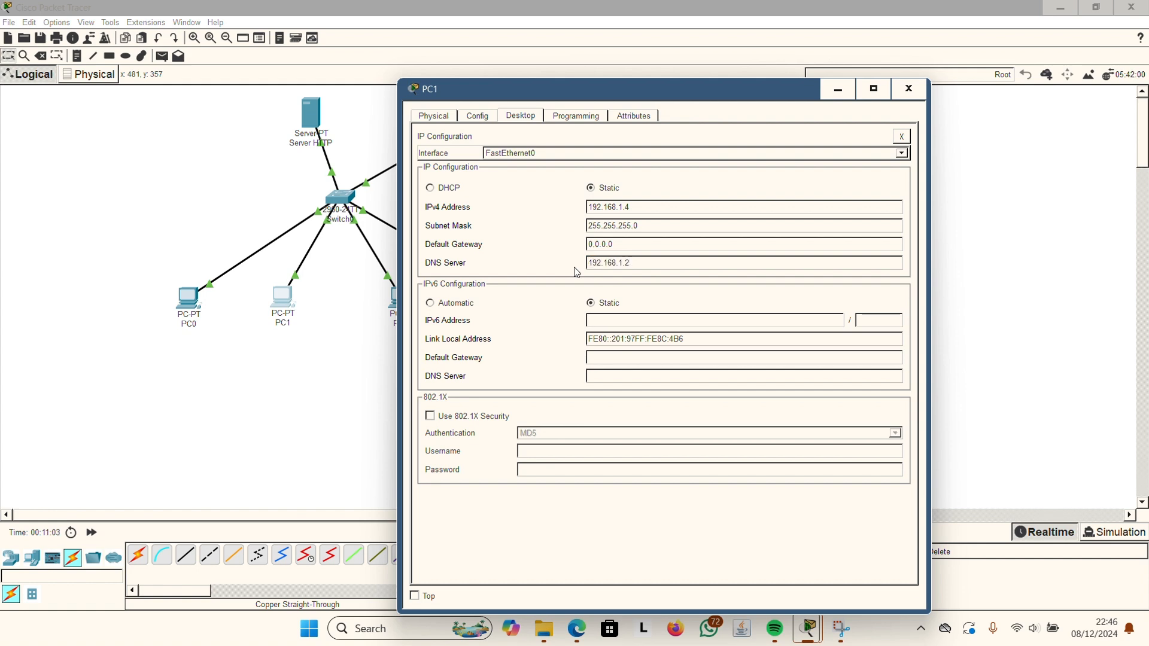
left_click(908, 90)
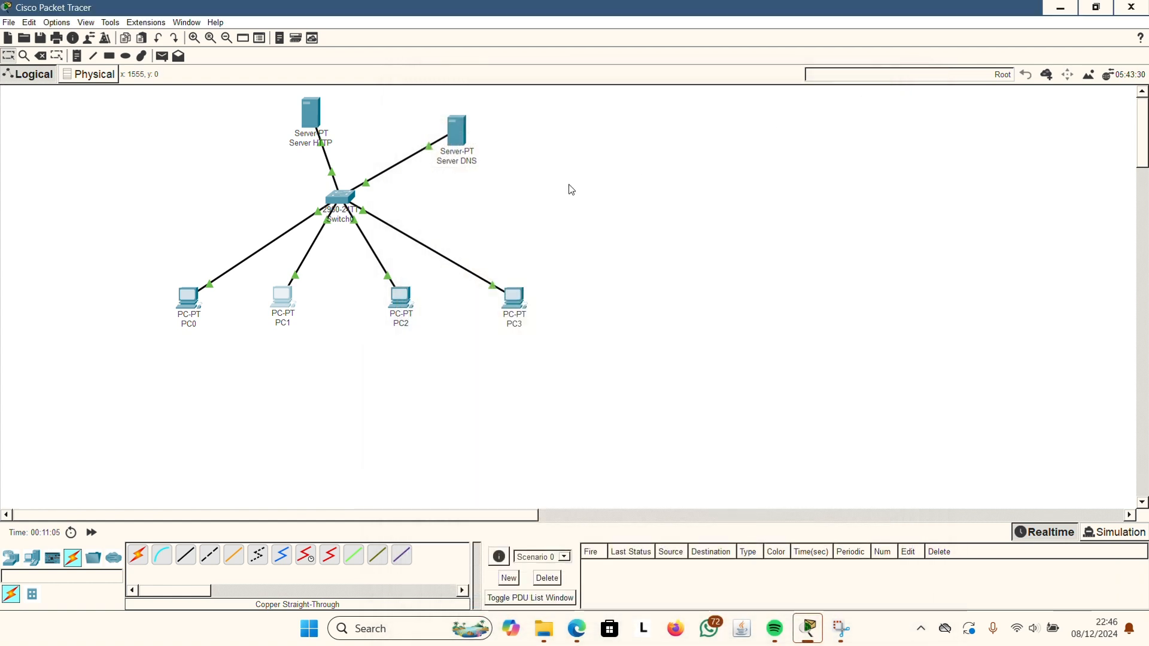
Set the DNS server in PC2's IP configuration to 192.168.1.2 and close PC2's window.
left_click(417, 298)
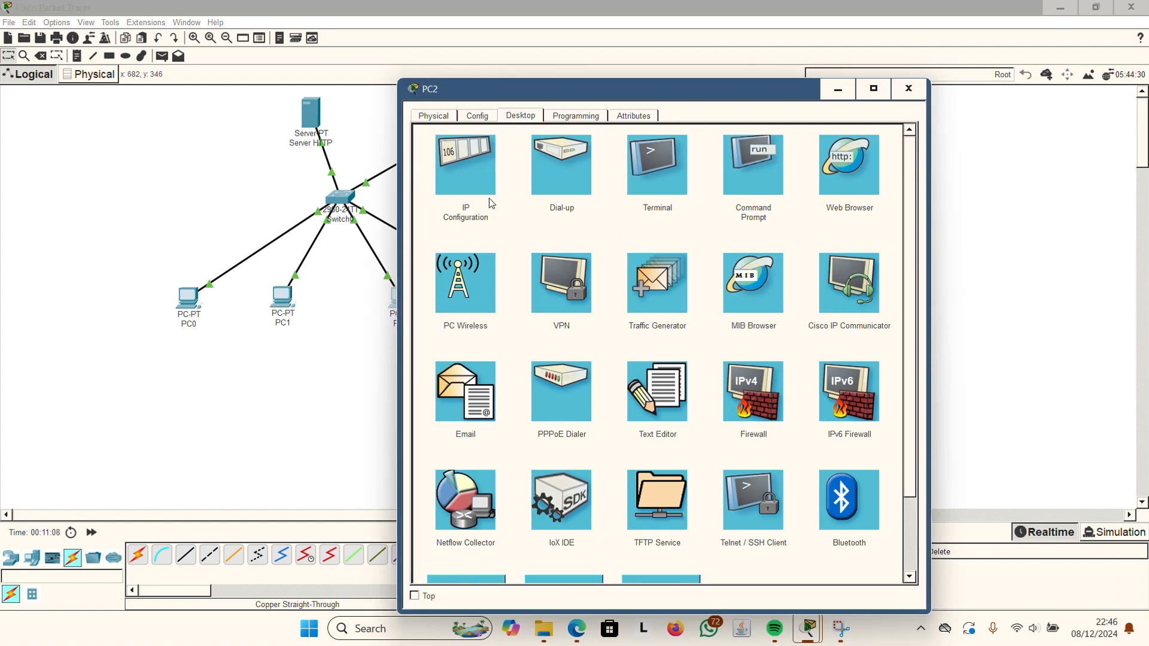
left_click(469, 189)
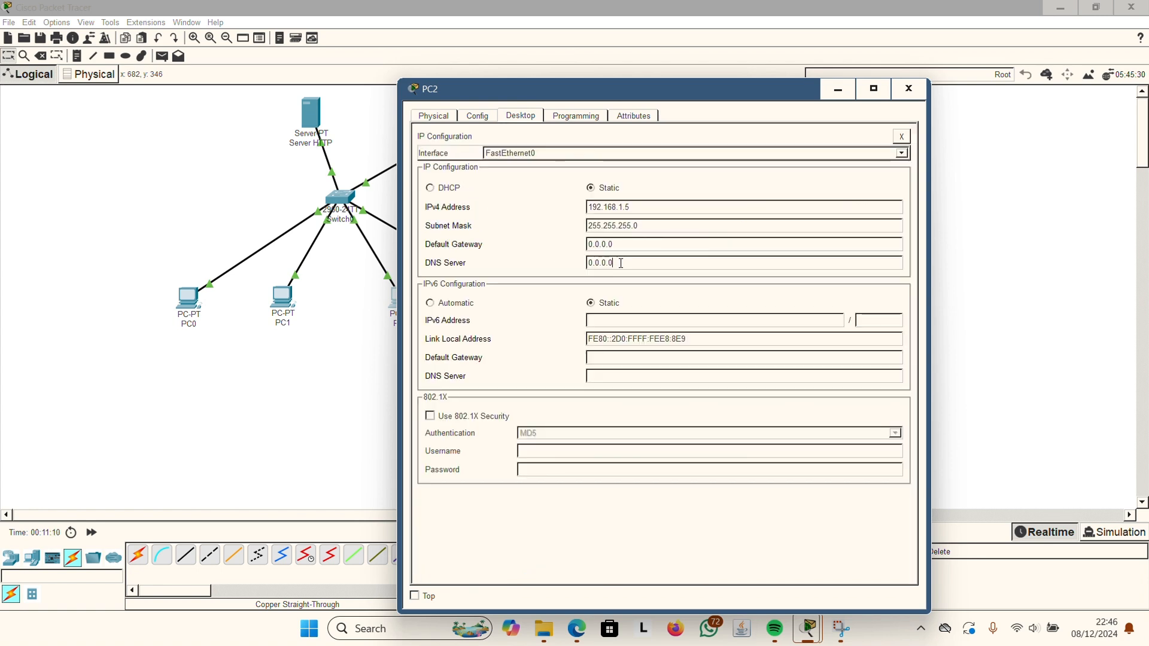
left_click_drag(618, 263, 566, 267)
type("192.168.1.2")
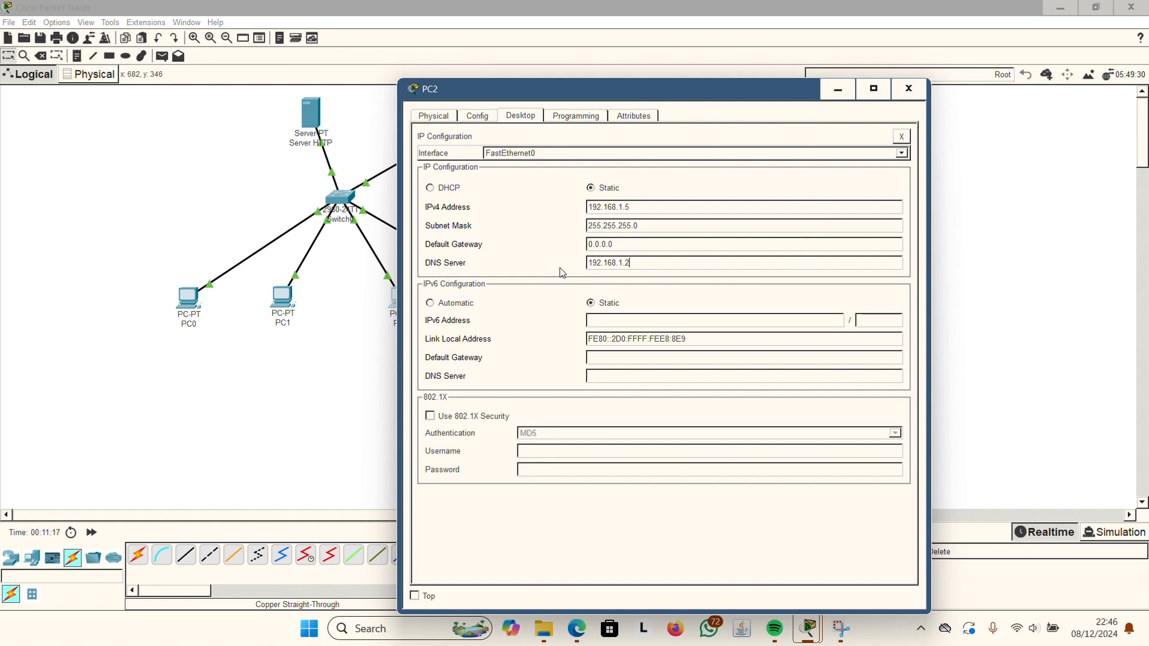
left_click(909, 90)
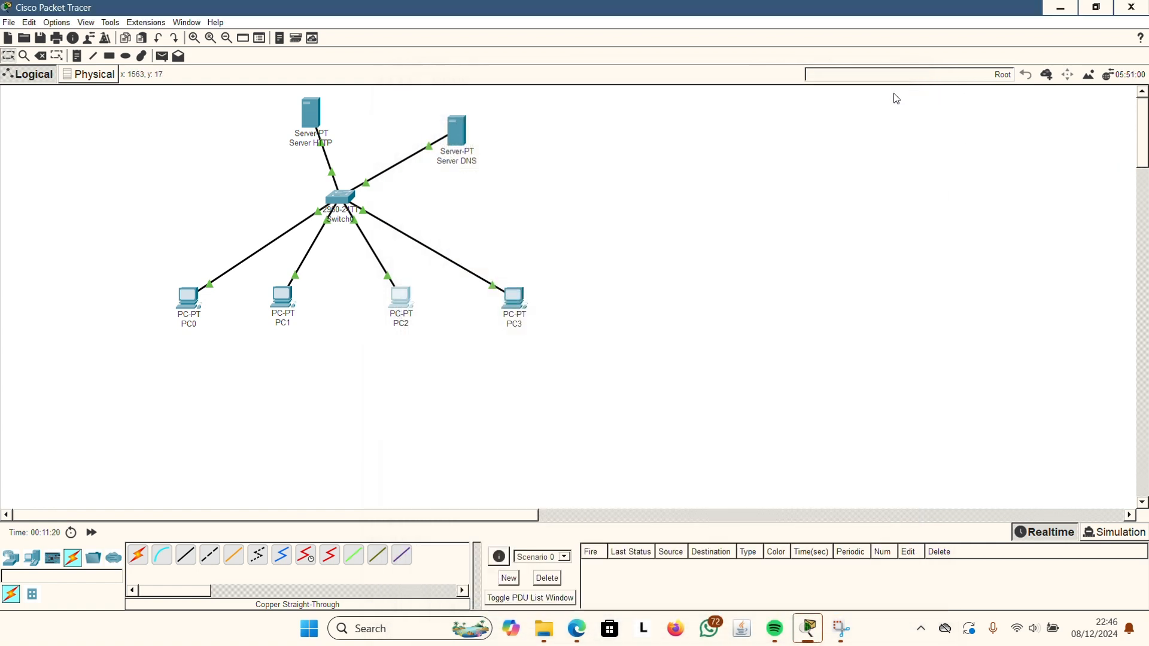
Change the DNS server address in PC3's IP configuration and close PC3's window.
left_click(515, 315)
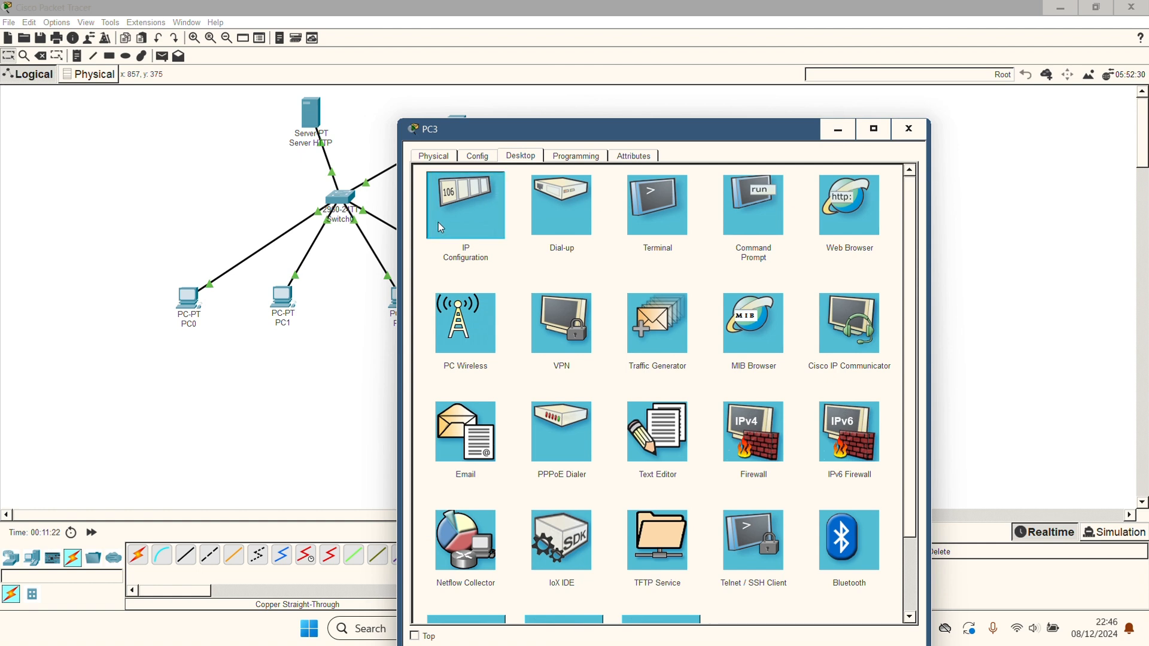
left_click(438, 221)
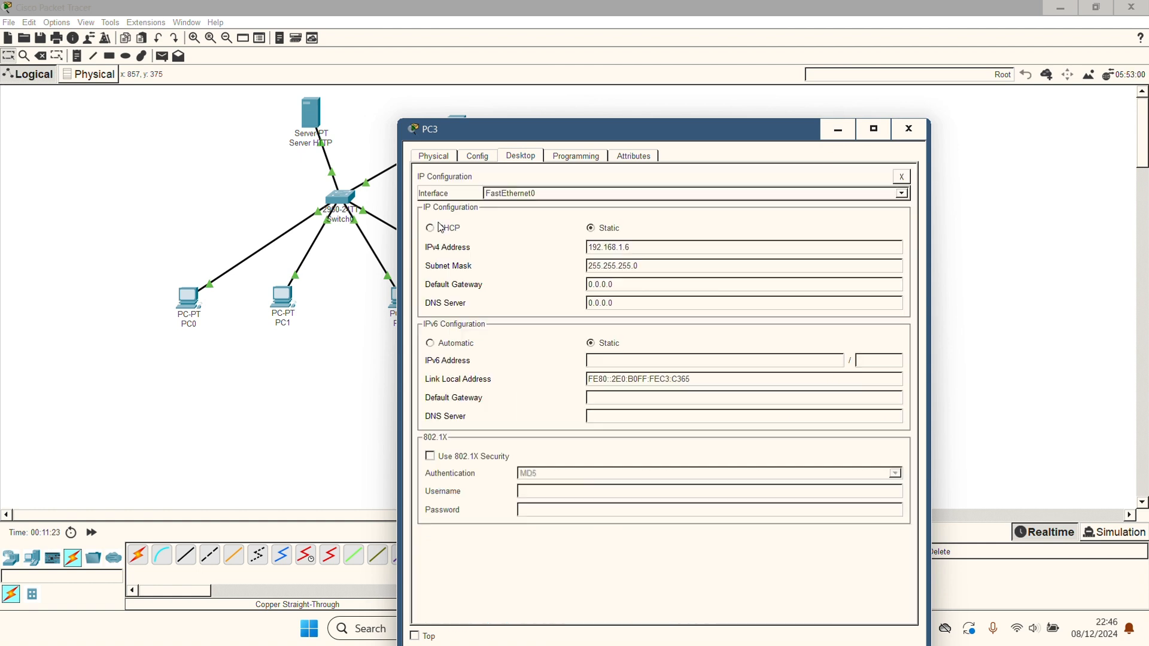
double_click(595, 303)
key("BackSpace")
left_click(925, 130)
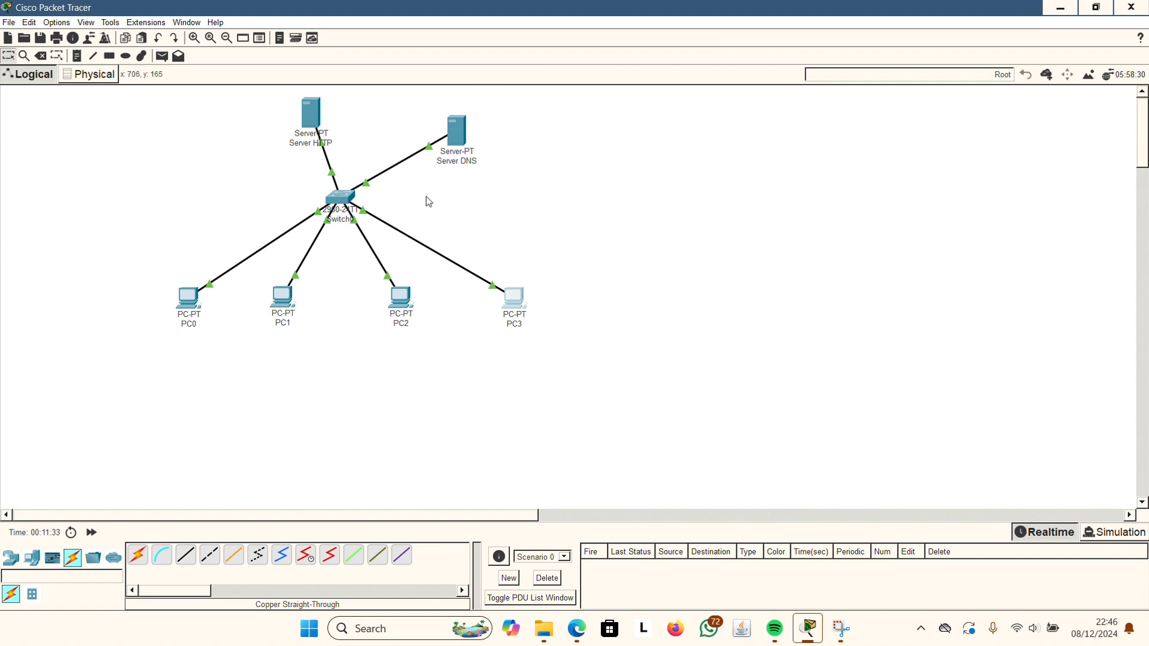
Open komputer.com in PC0's web browser to test the DNS access, and close PC0's window.
left_click(191, 299)
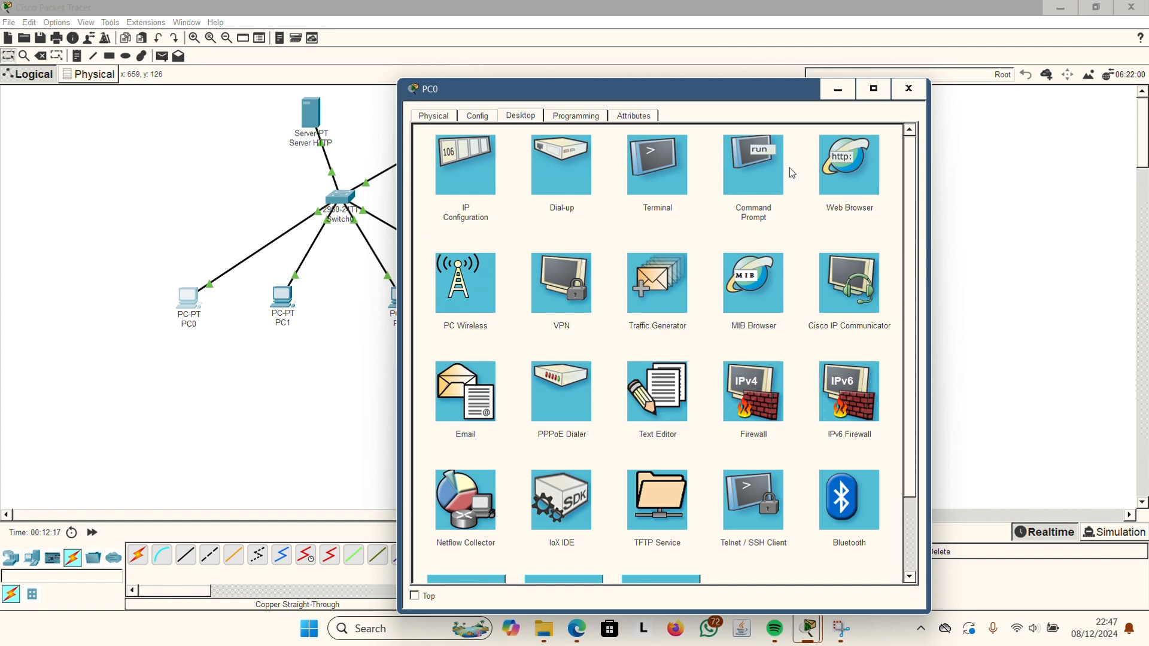
left_click(852, 191)
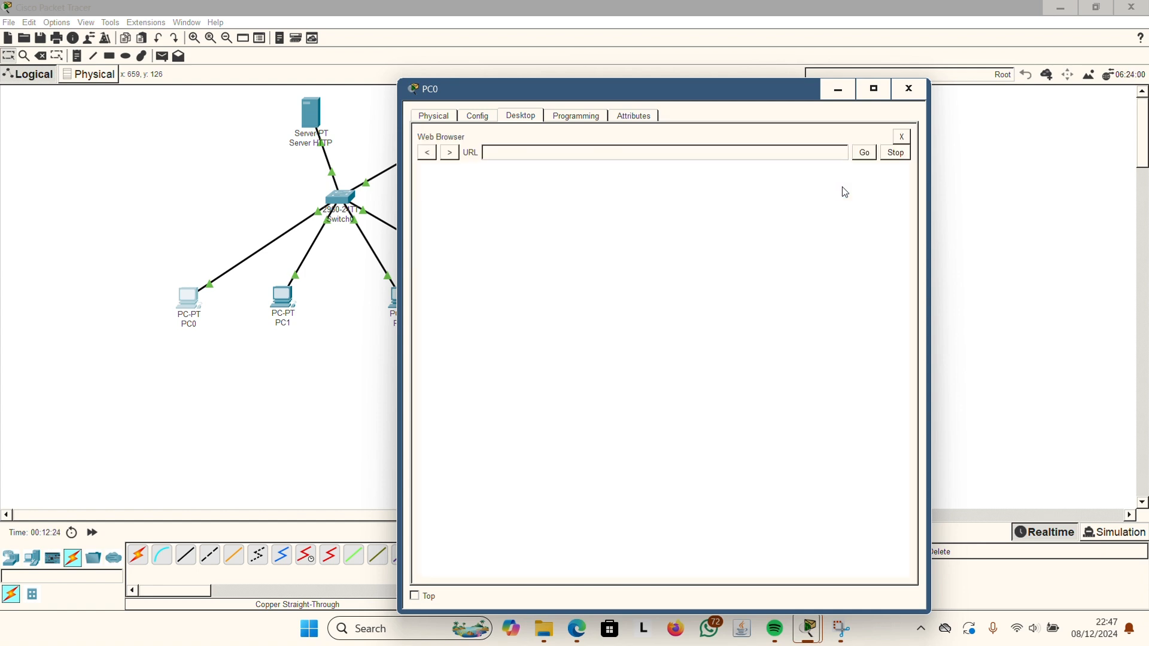
type("komputer.com")
key("Return")
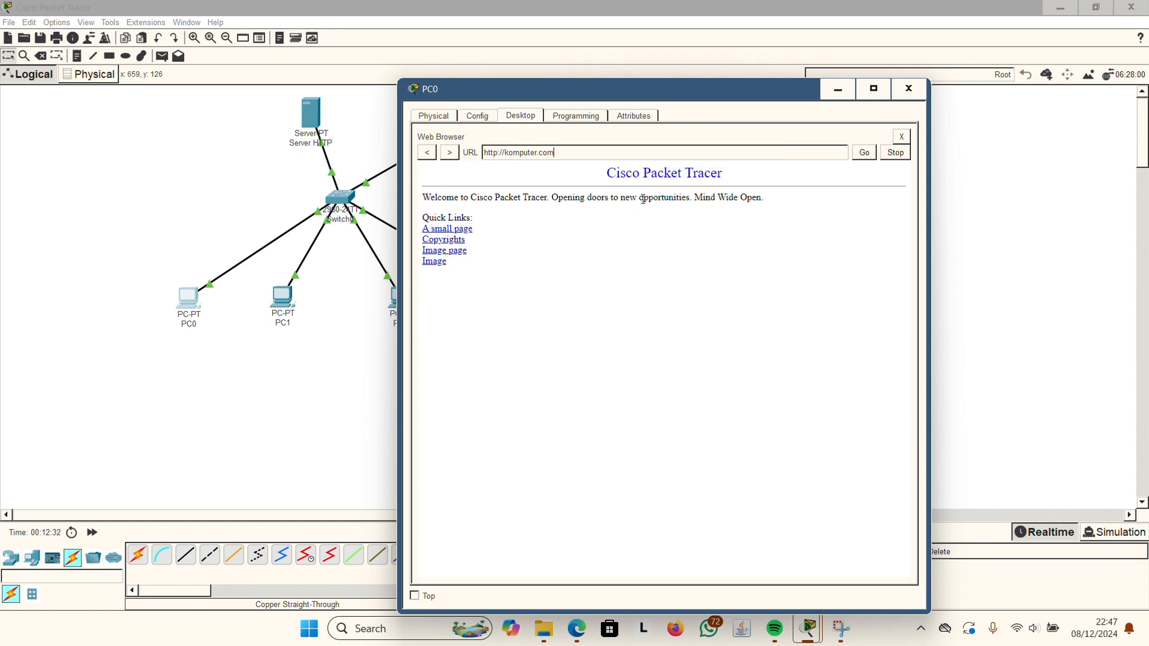
left_click(910, 89)
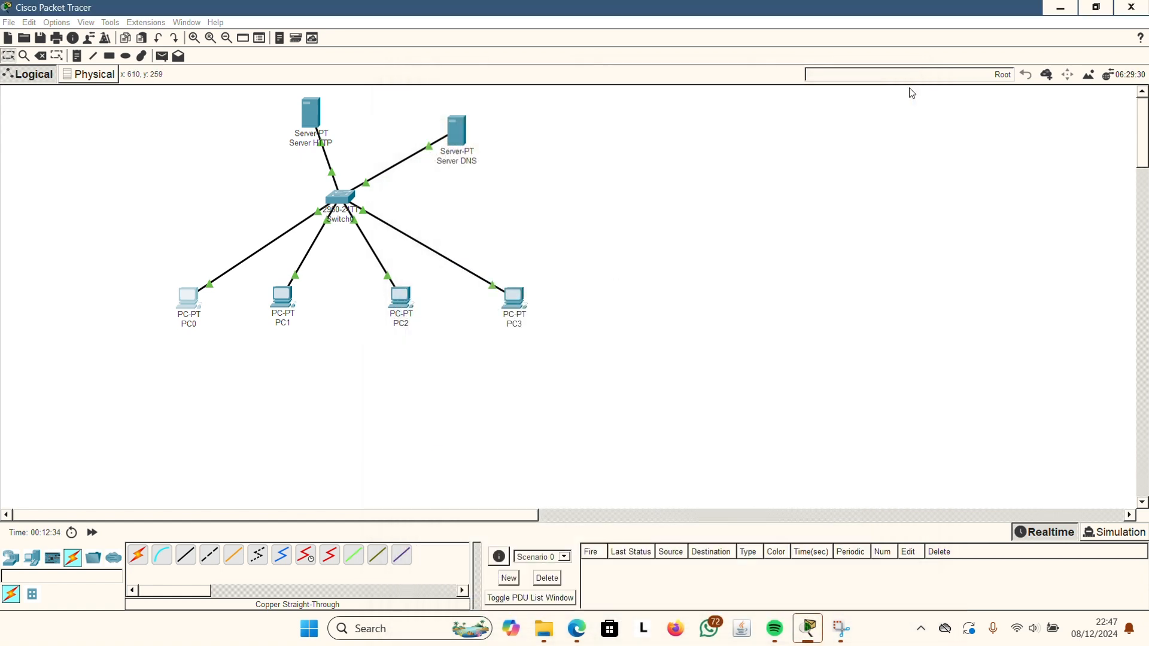
Open komputer.com in PC1's web browser to test the DNS access, and close PC1's window.
left_click(279, 303)
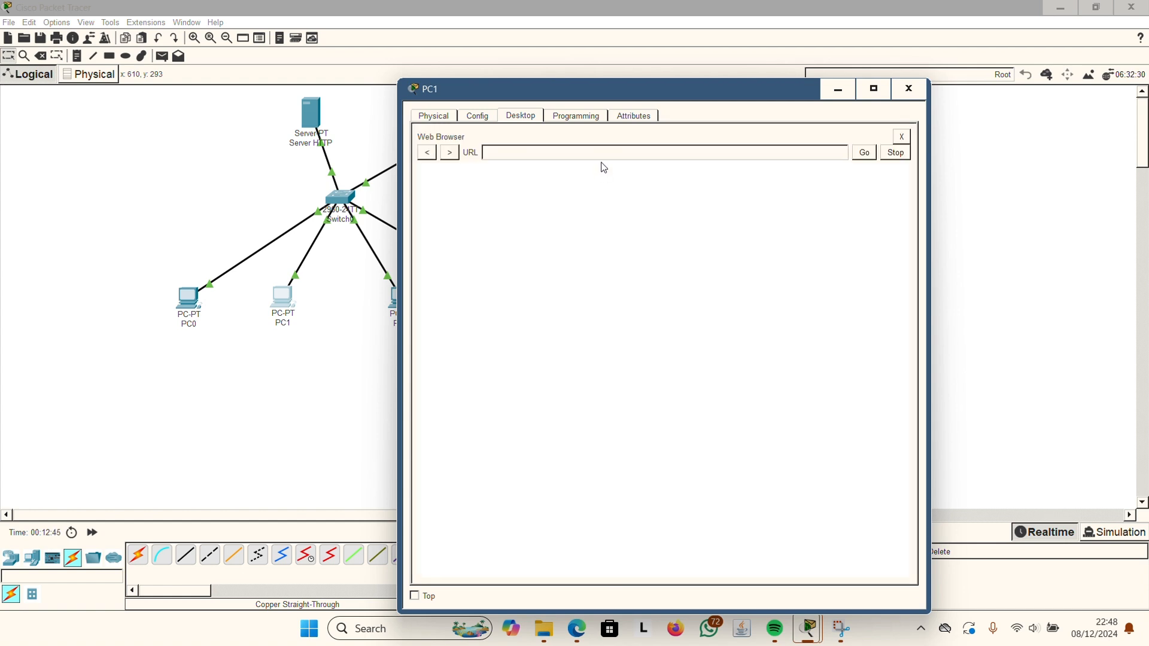
type("komputer.com")
key("Return")
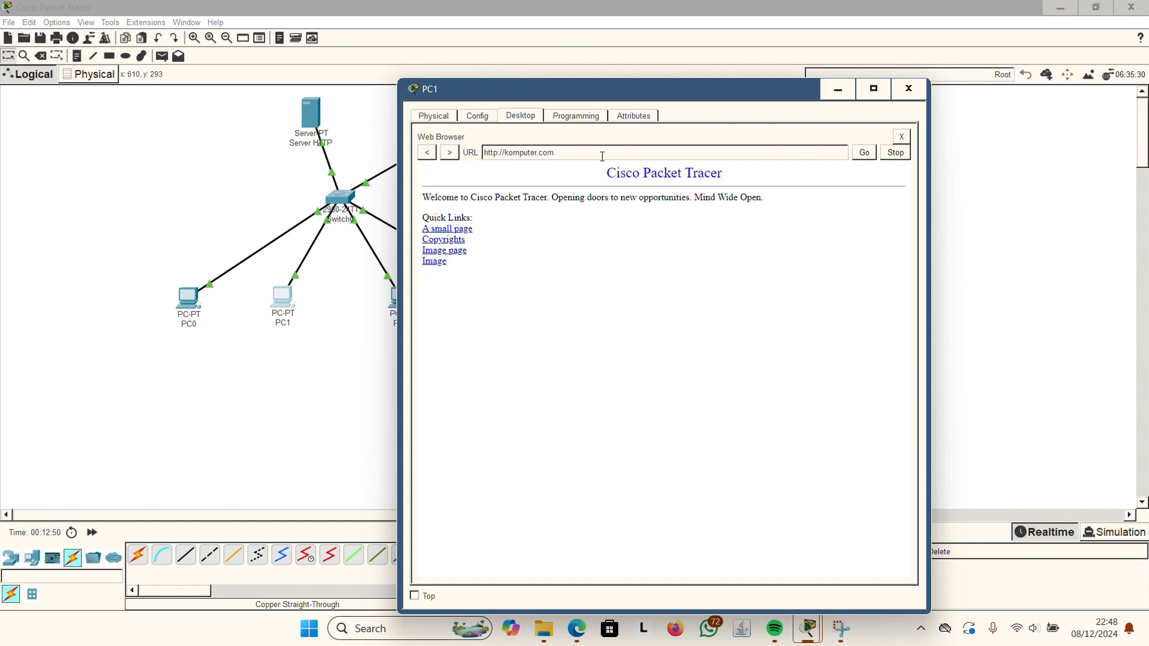
left_click(909, 89)
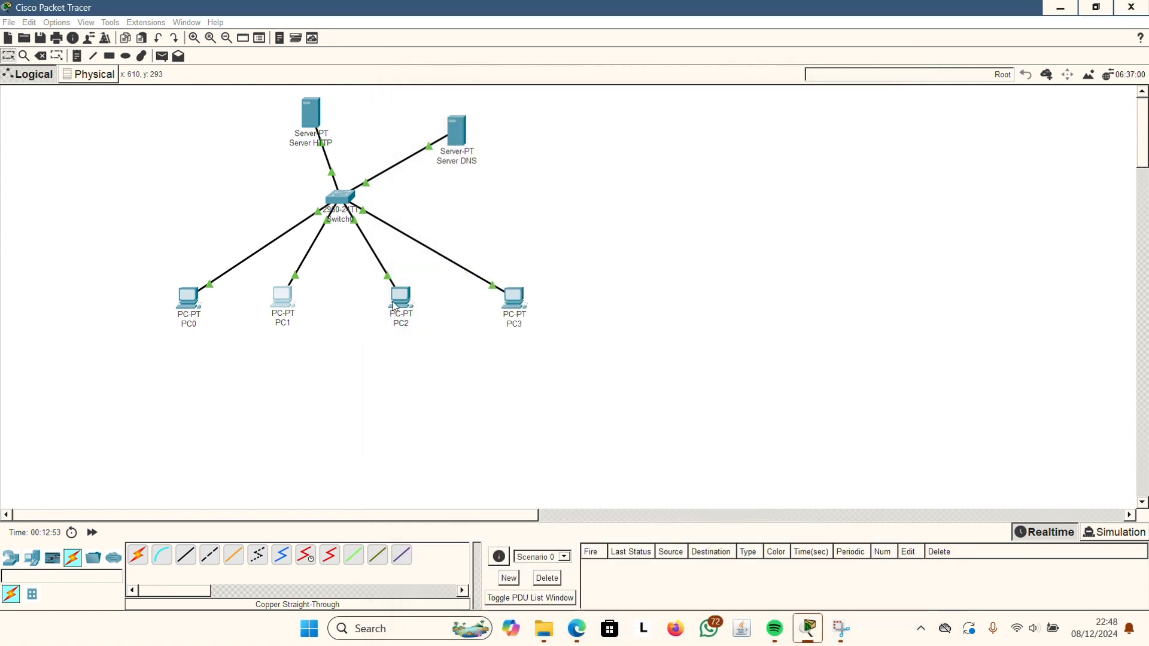
Open komputer.com in PC2's web browser to test the DNS access, and close PC2's window.
left_click(394, 306)
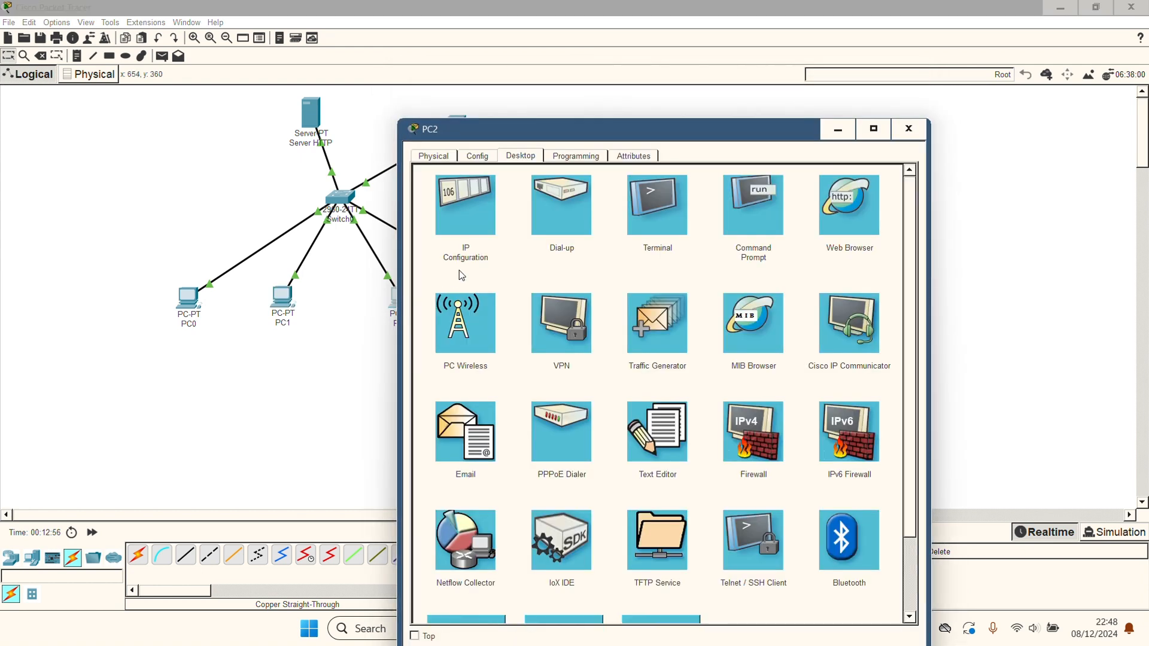
left_click(846, 215)
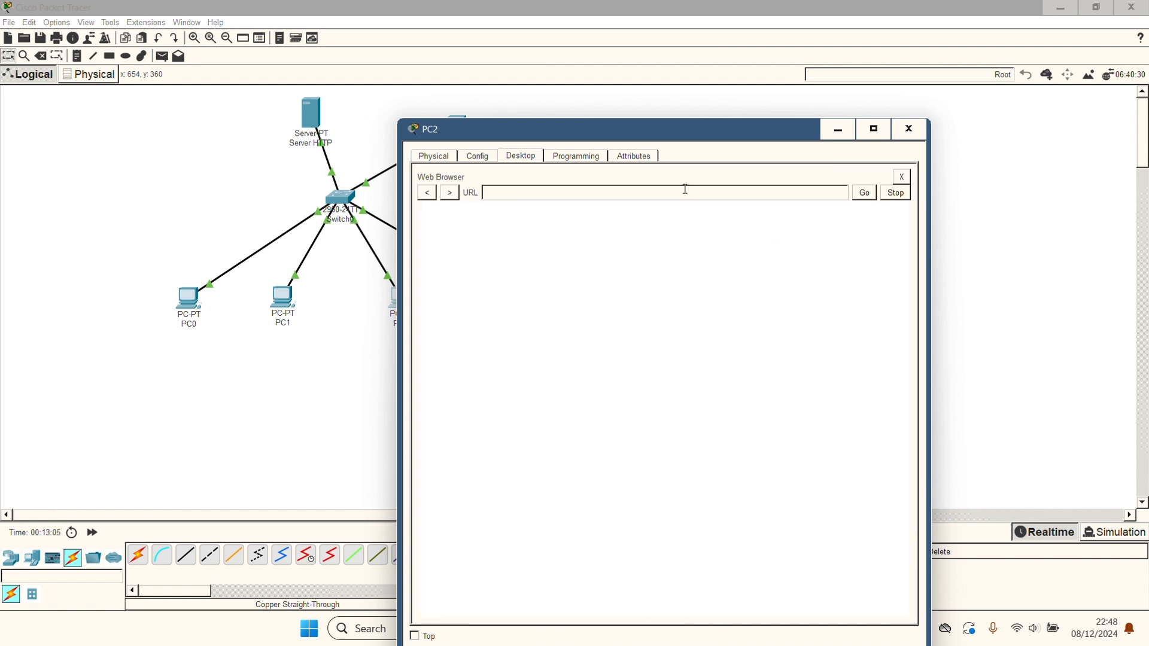
left_click(686, 189)
type("komputer.com")
key("Return")
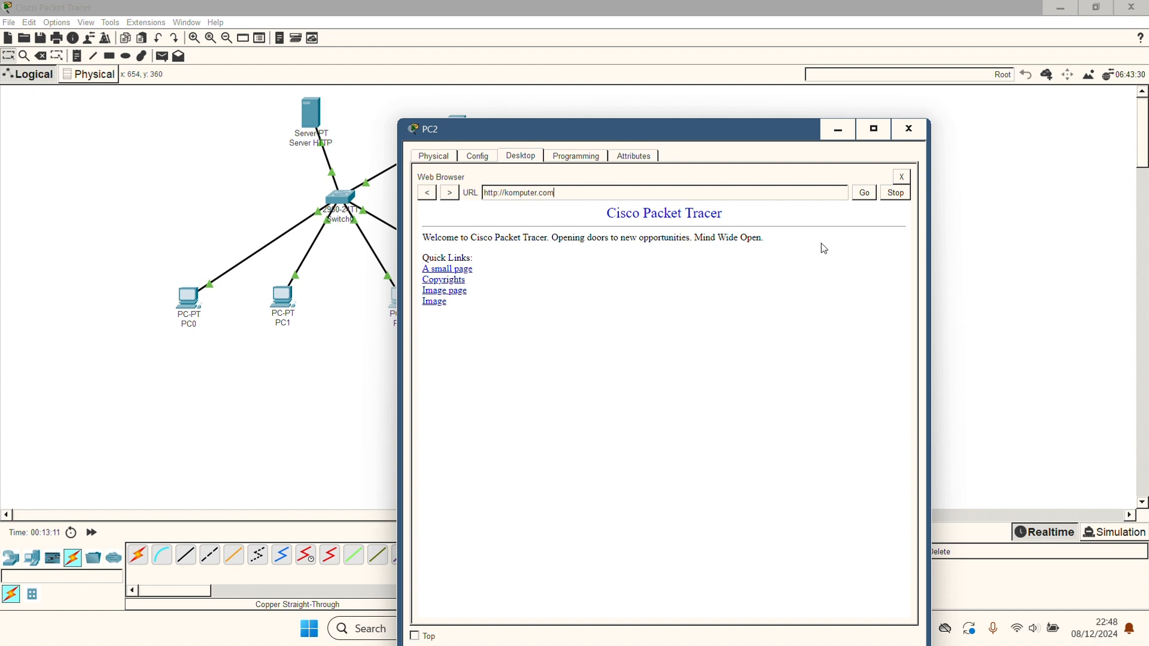
left_click(911, 133)
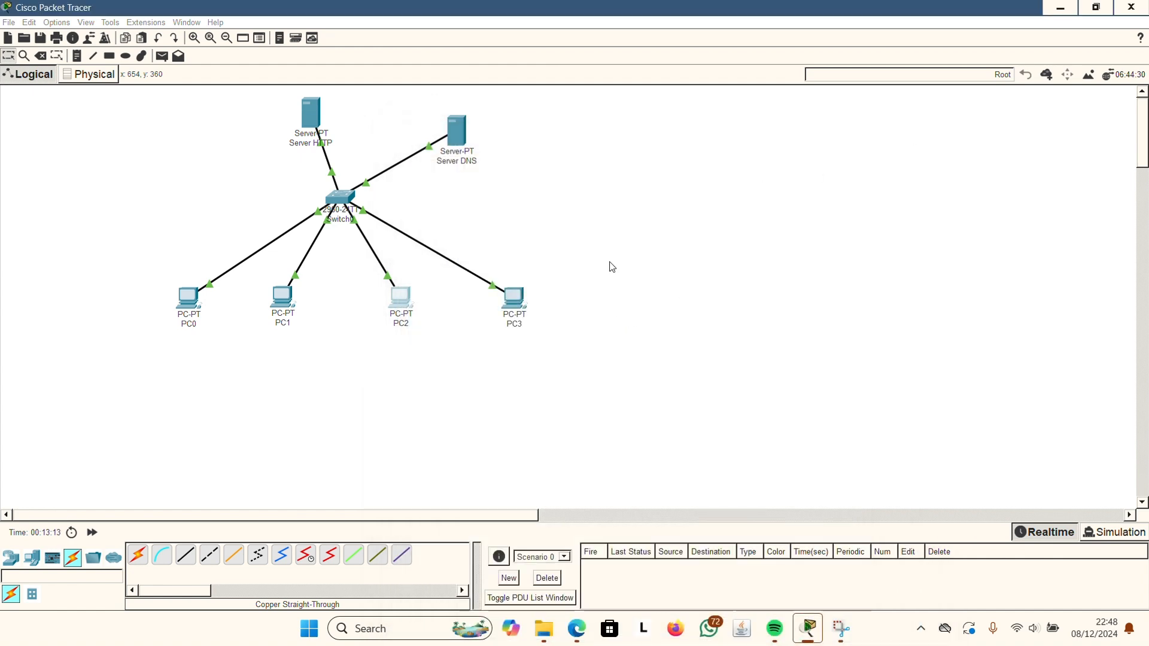
Open komputer.com in PC3's web browser to test the DNS access, and close PC3's window.
left_click(514, 300)
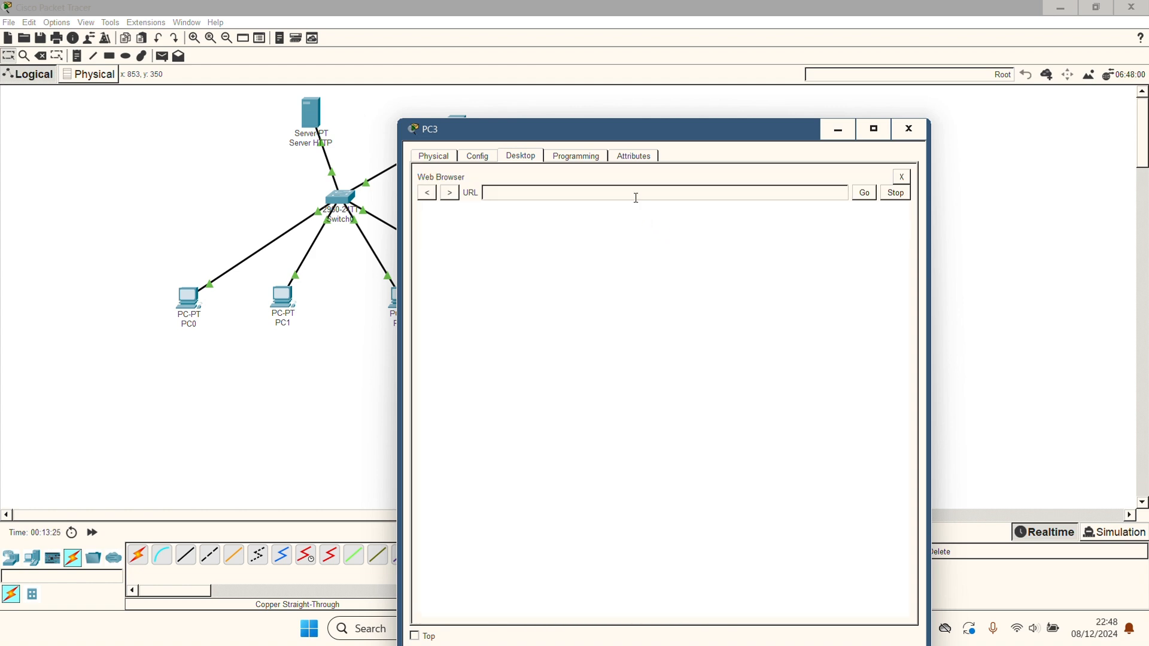
type("komputer.com")
key("Return")
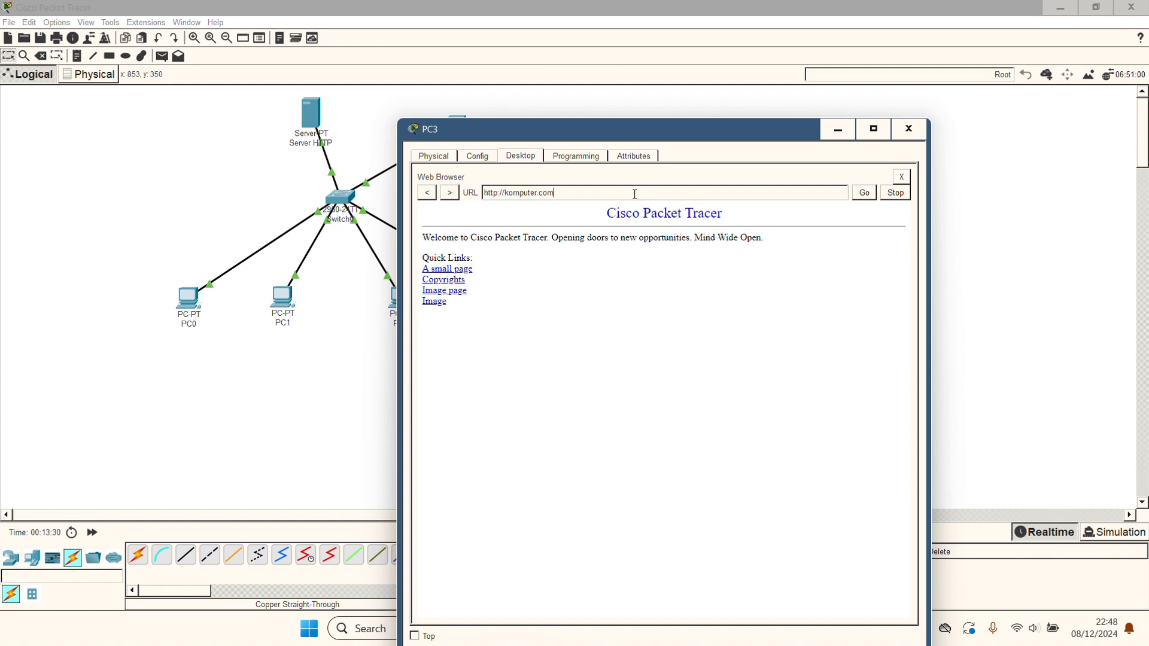
left_click(909, 130)
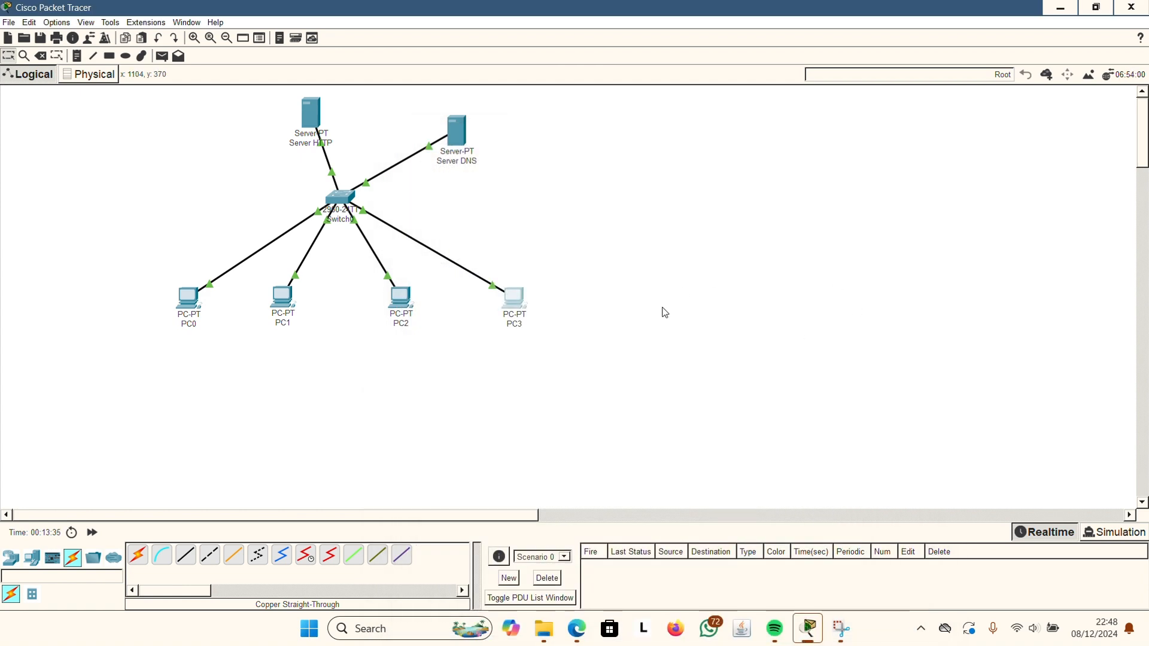
Switch to the assignment PDF in Microsoft Edge and read task 4's network diagram and its four instructions.
left_click(576, 638)
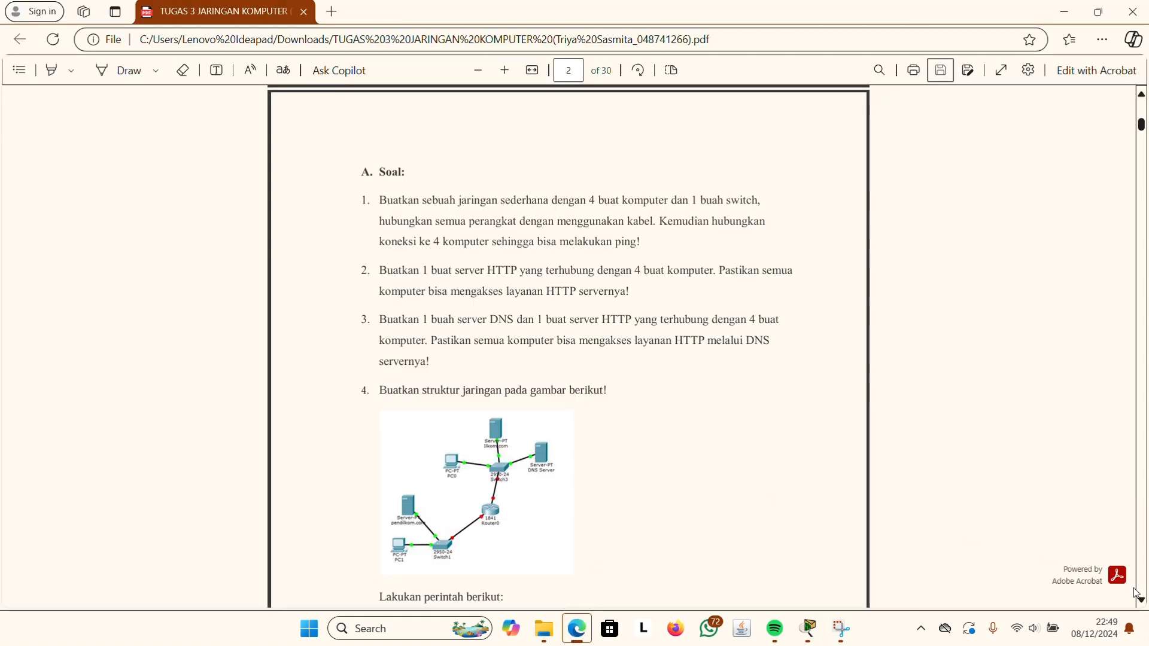
scroll(1140, 599, "down", 5)
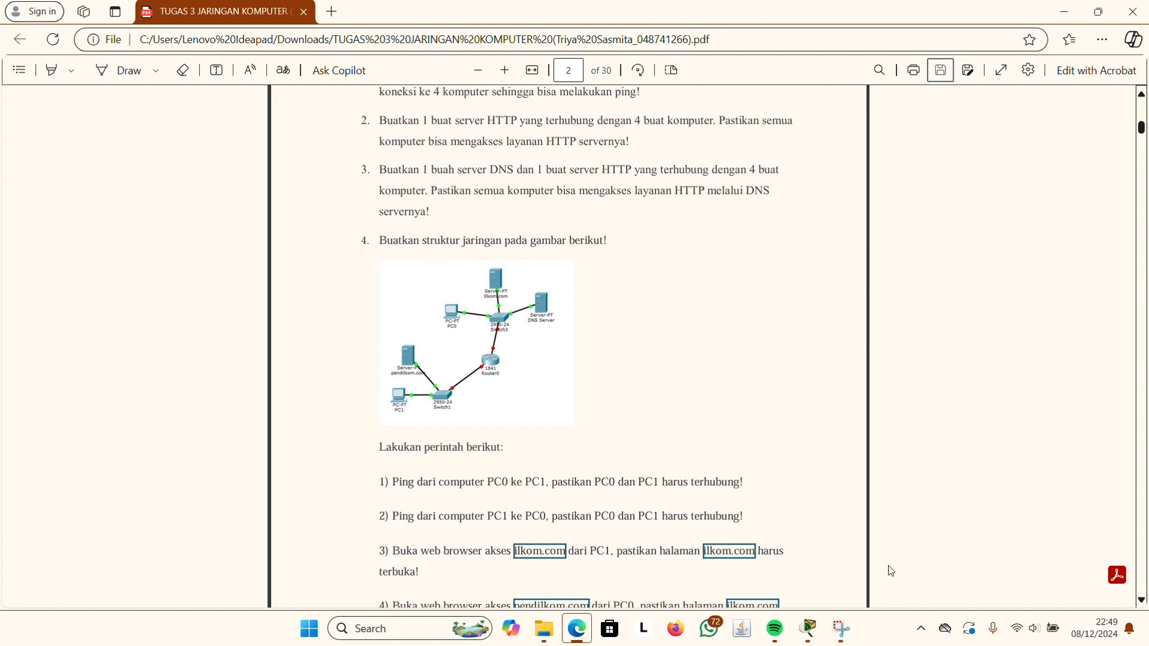
scroll(1141, 602, "down", 2)
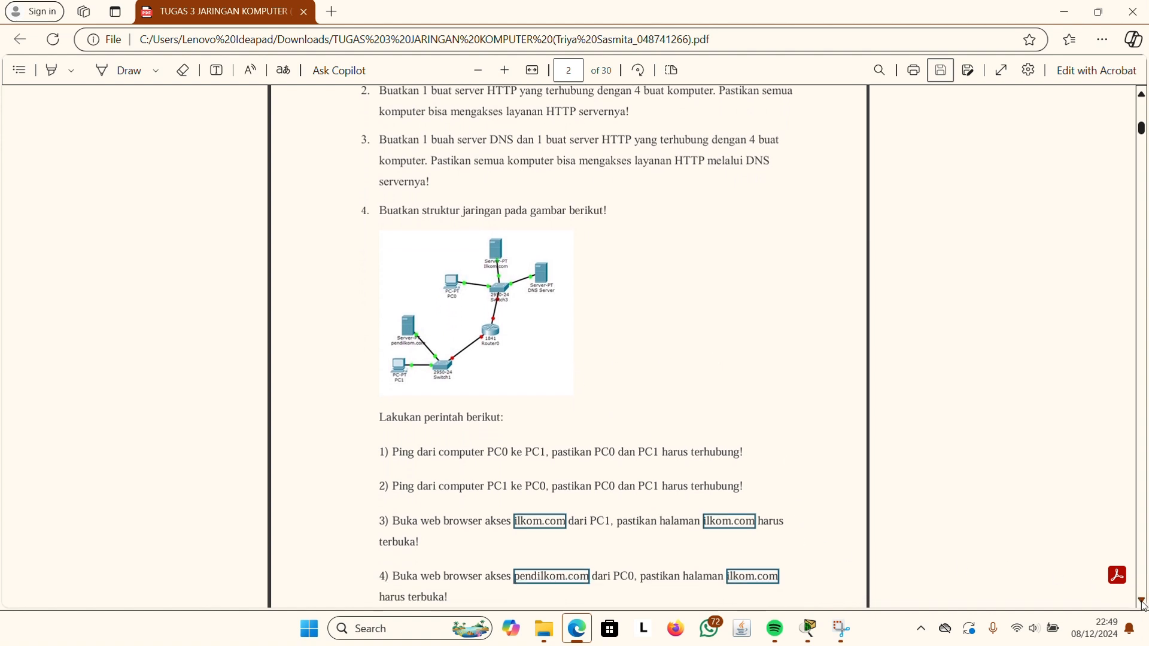
scroll(530, 292, "down", 1)
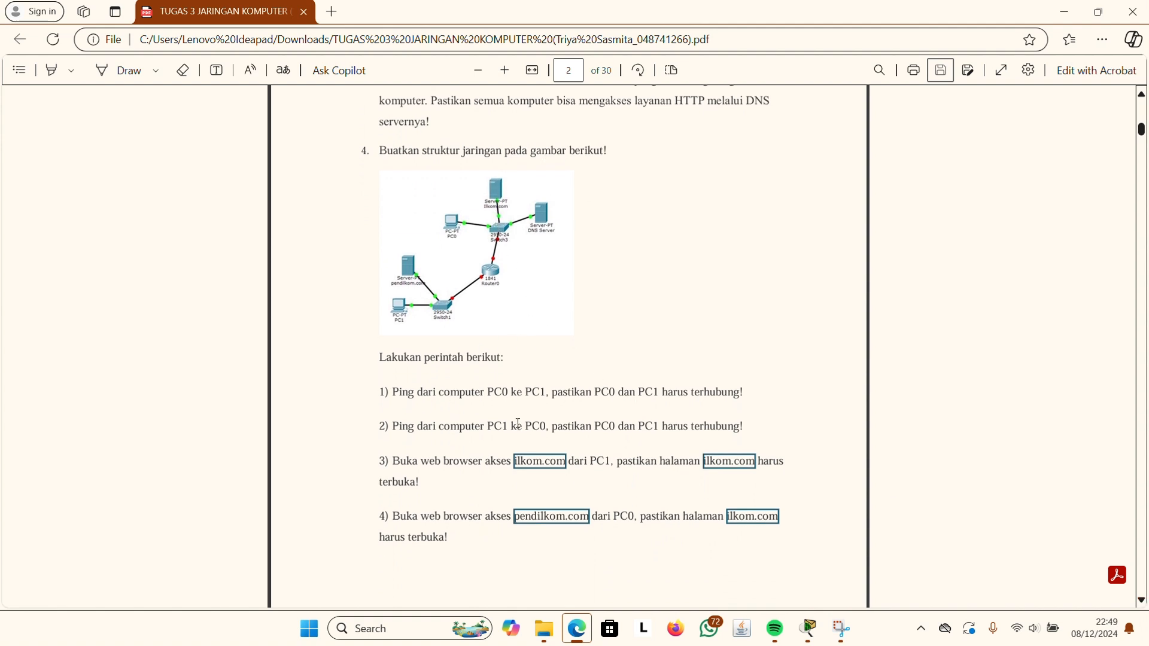
Switch back to Cisco Packet Tracer and place two PCs in the empty workspace, with PC1 well to the left of PC0 at about the same height.
left_click(807, 639)
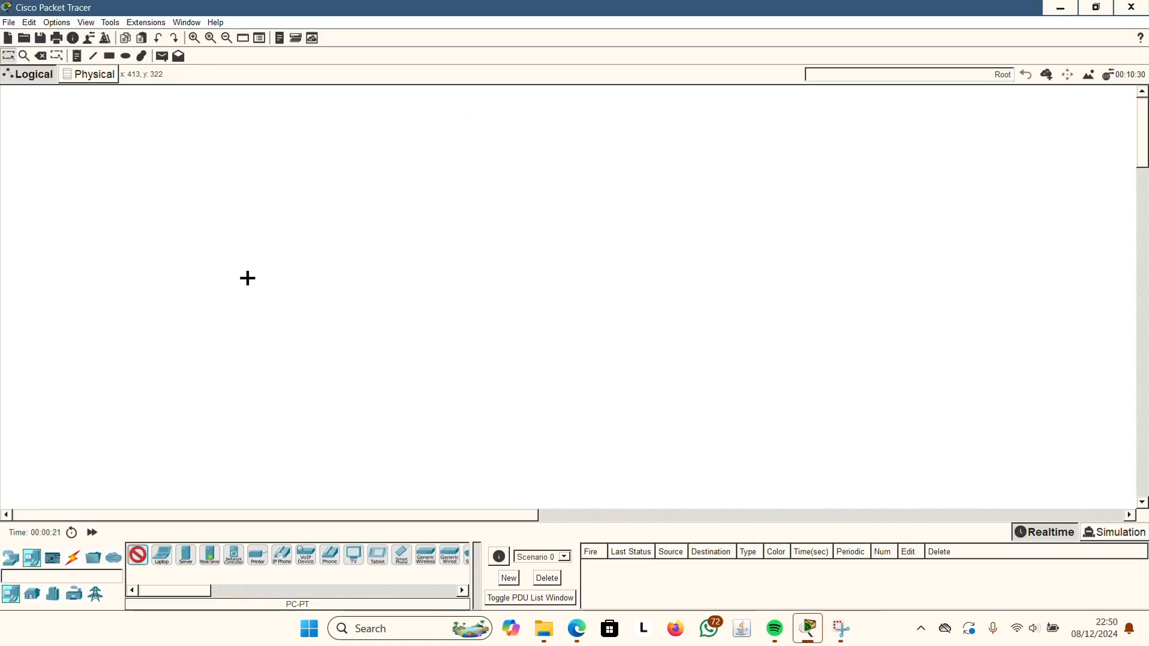
left_click(631, 239)
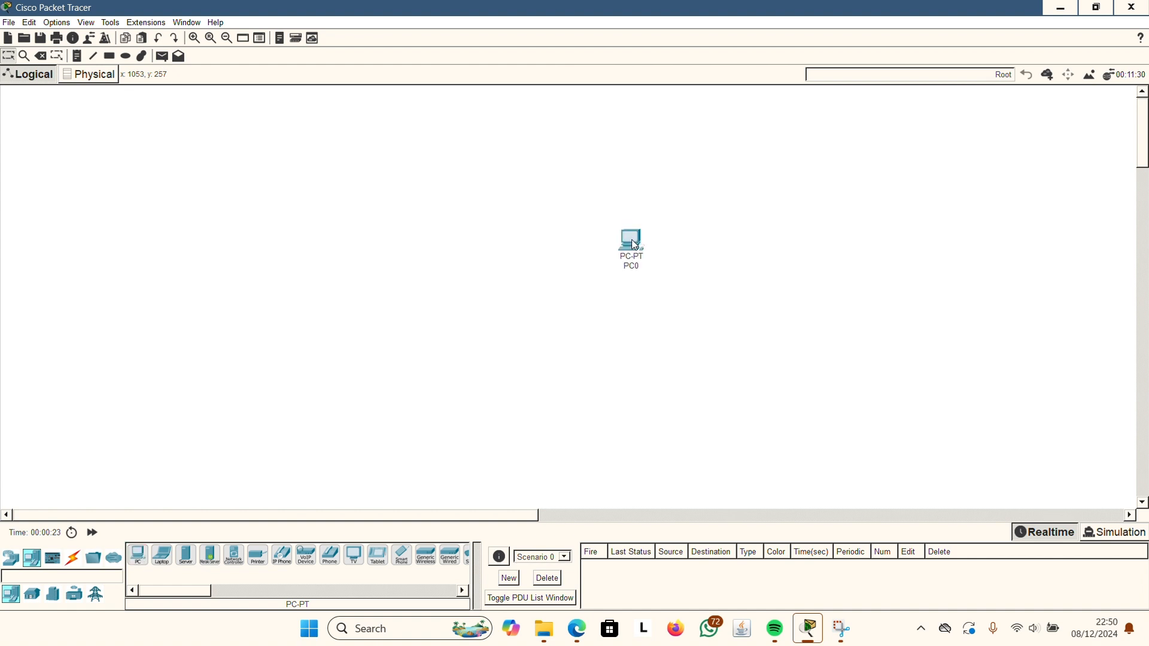
left_click(138, 555)
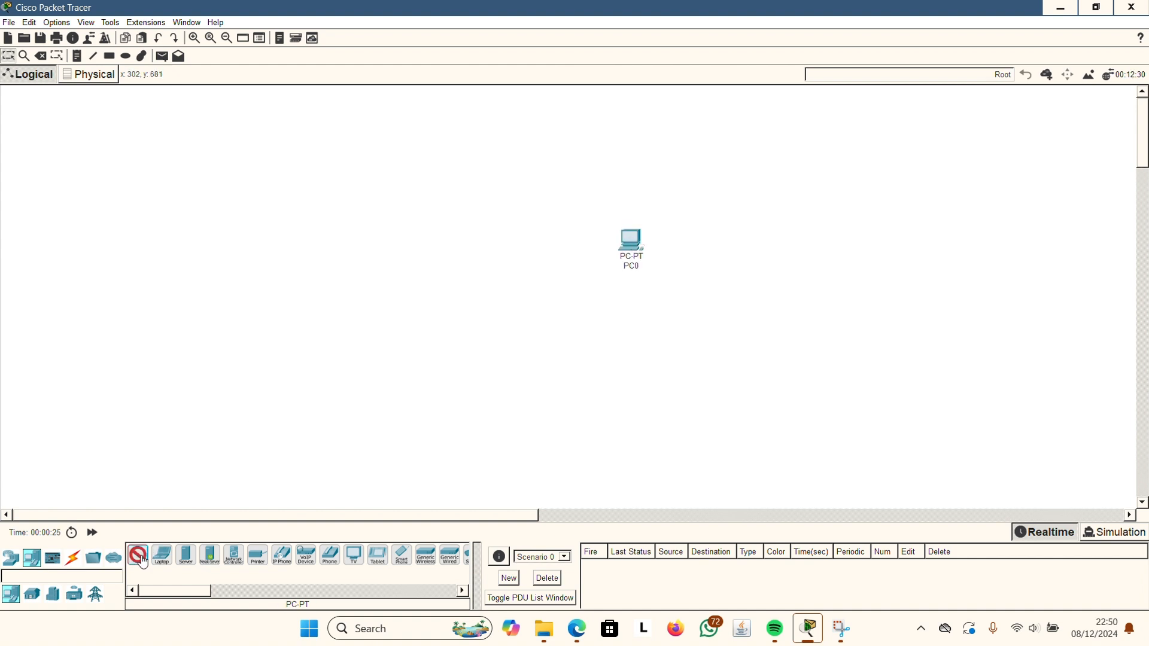
left_click(301, 262)
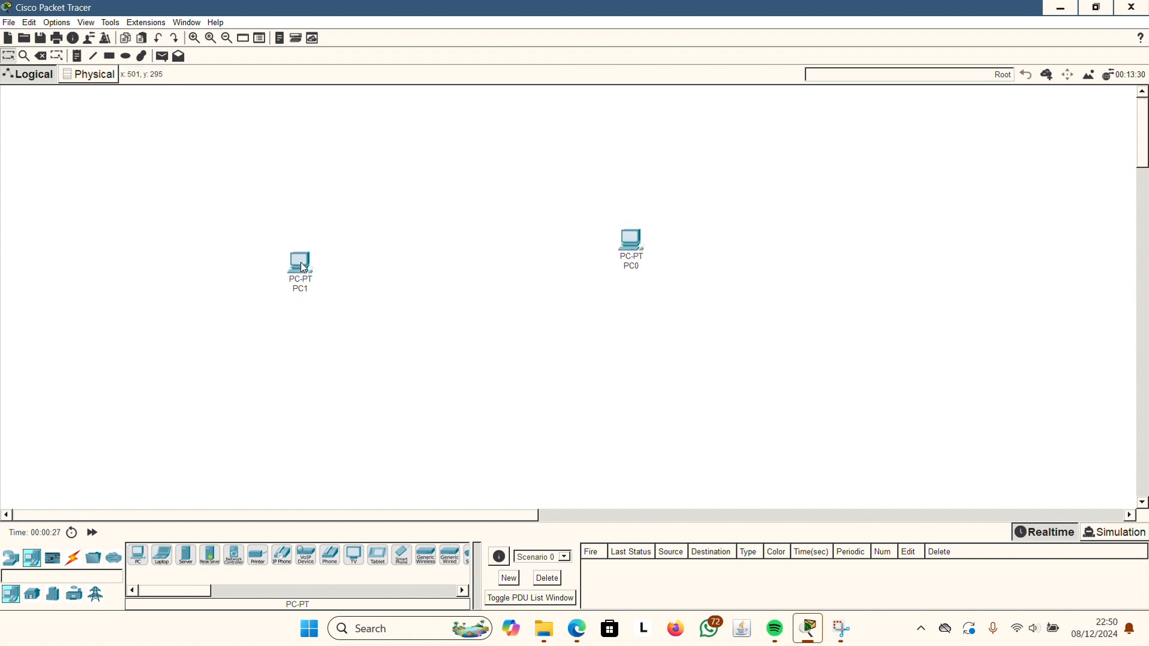
left_click_drag(303, 267, 306, 252)
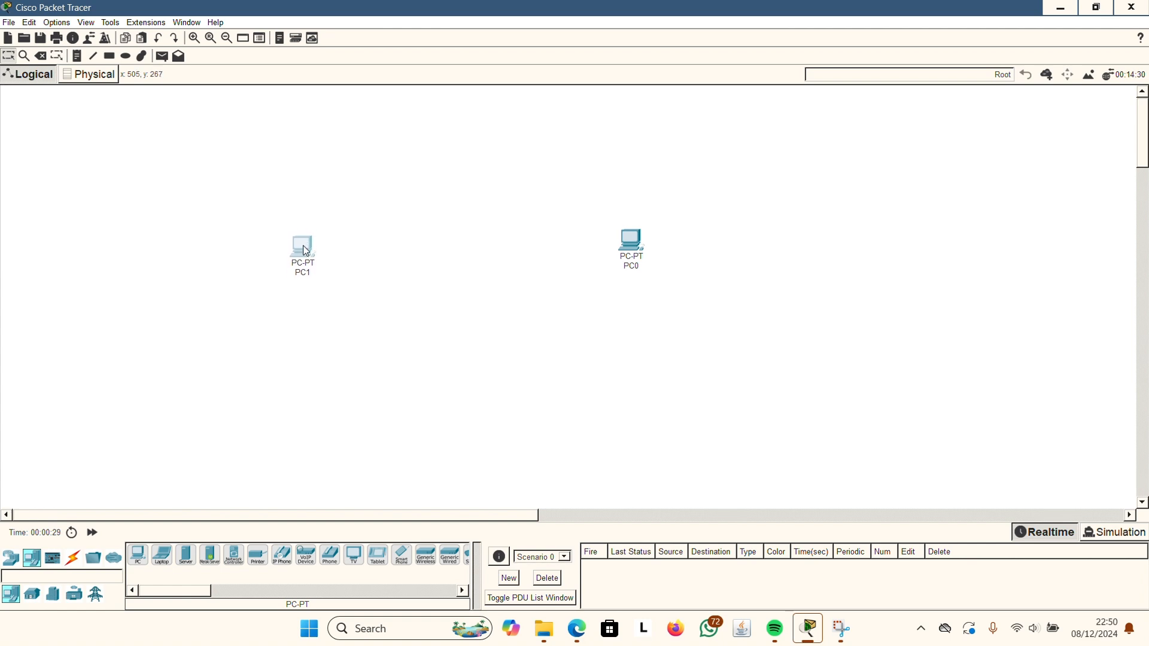
left_click(306, 251)
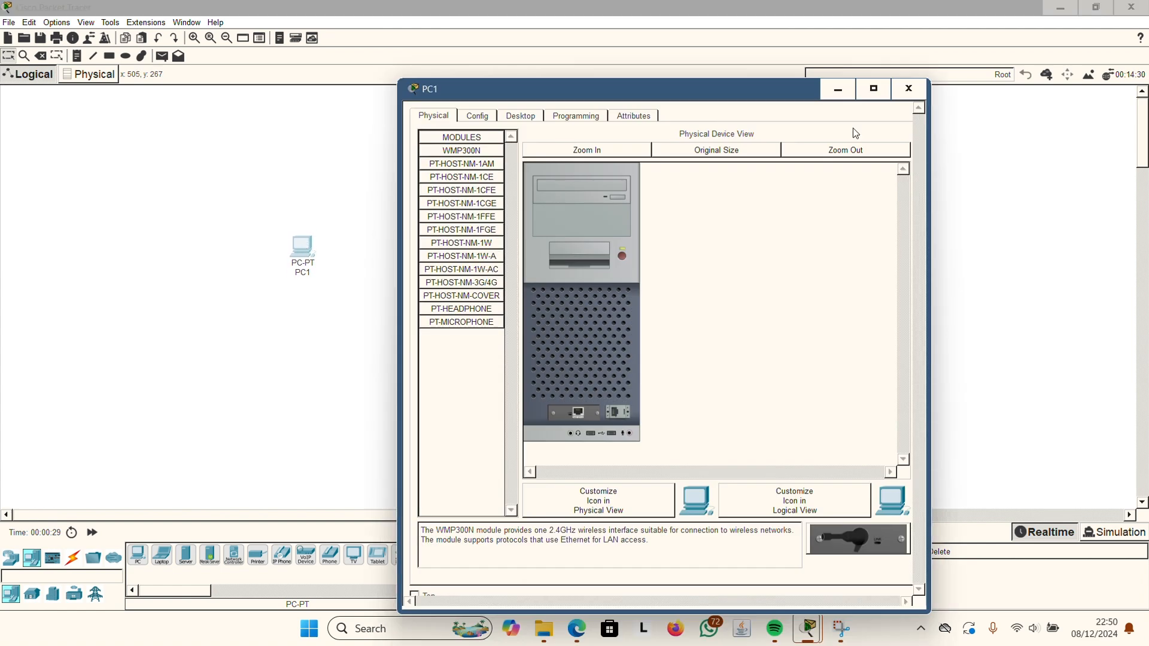
left_click(908, 88)
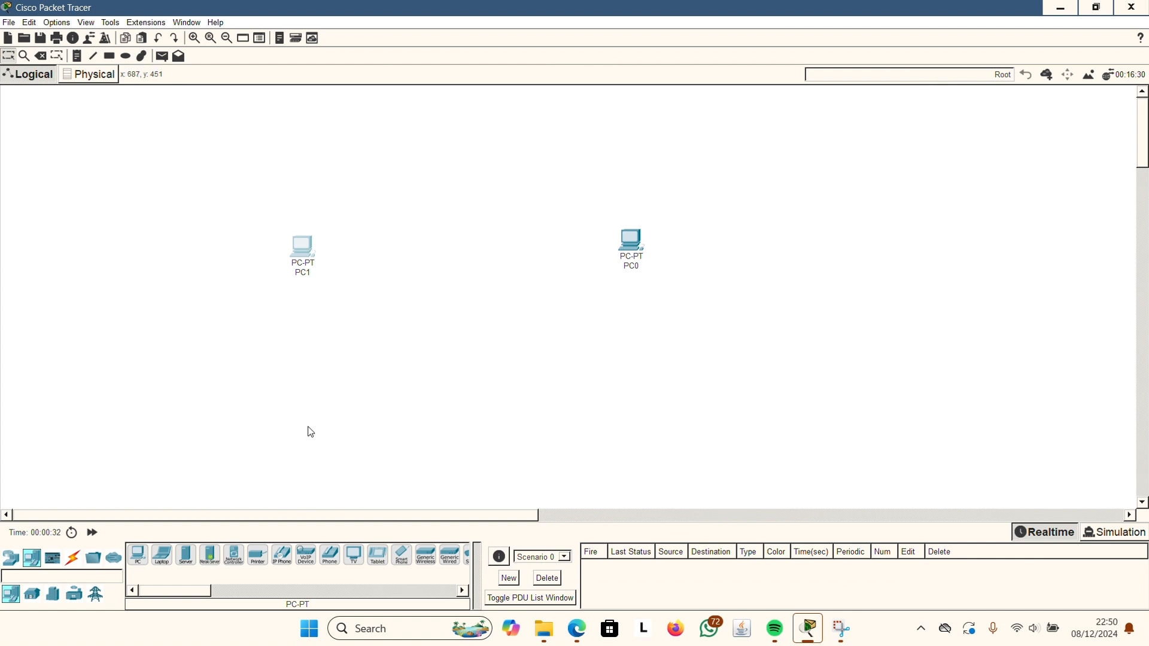
Place two 2950-24 switches between the PCs, Switch0 beside PC1 and Switch1 beside PC0, and shift Switch0 slightly away from PC1.
left_click(10, 563)
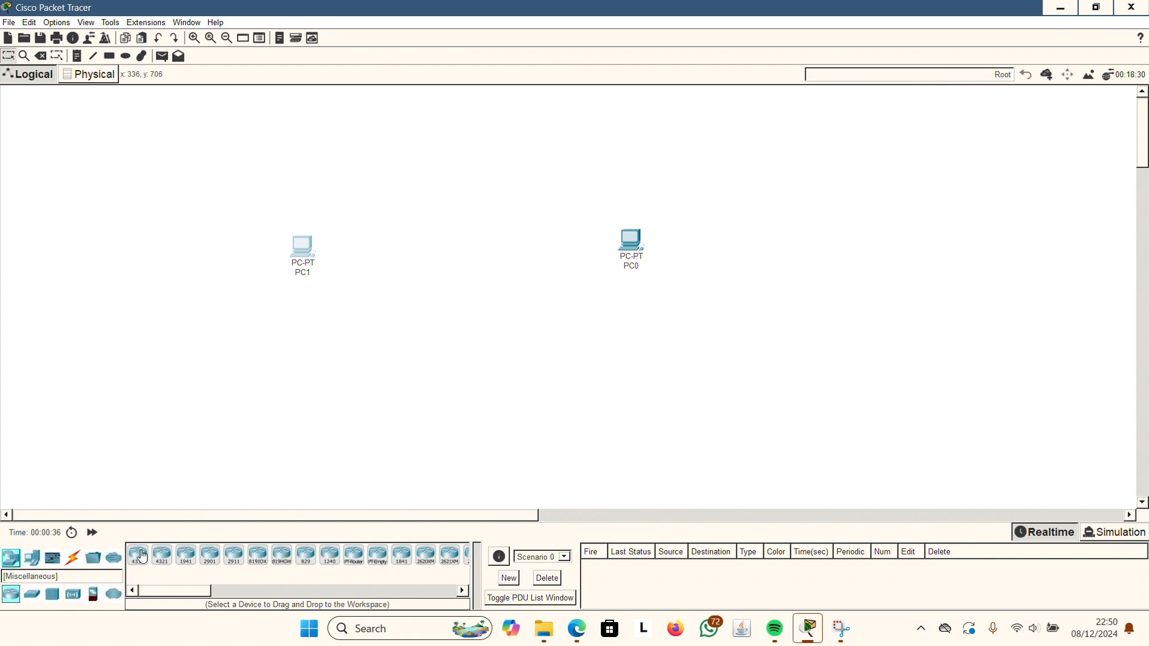
left_click(33, 597)
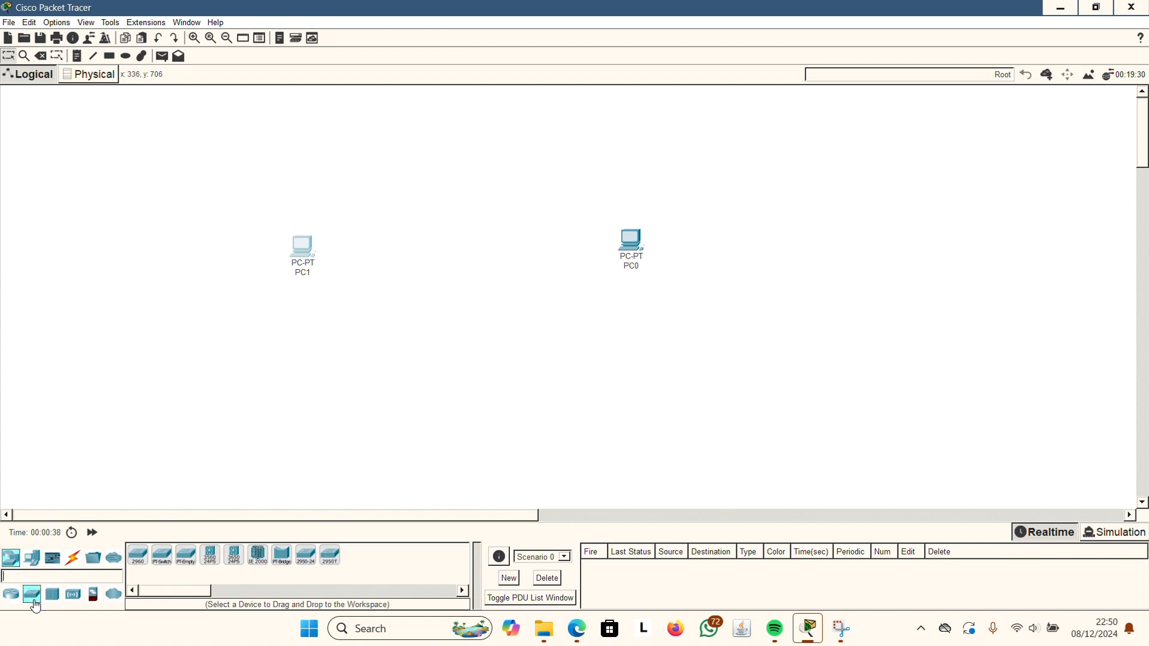
left_click(310, 564)
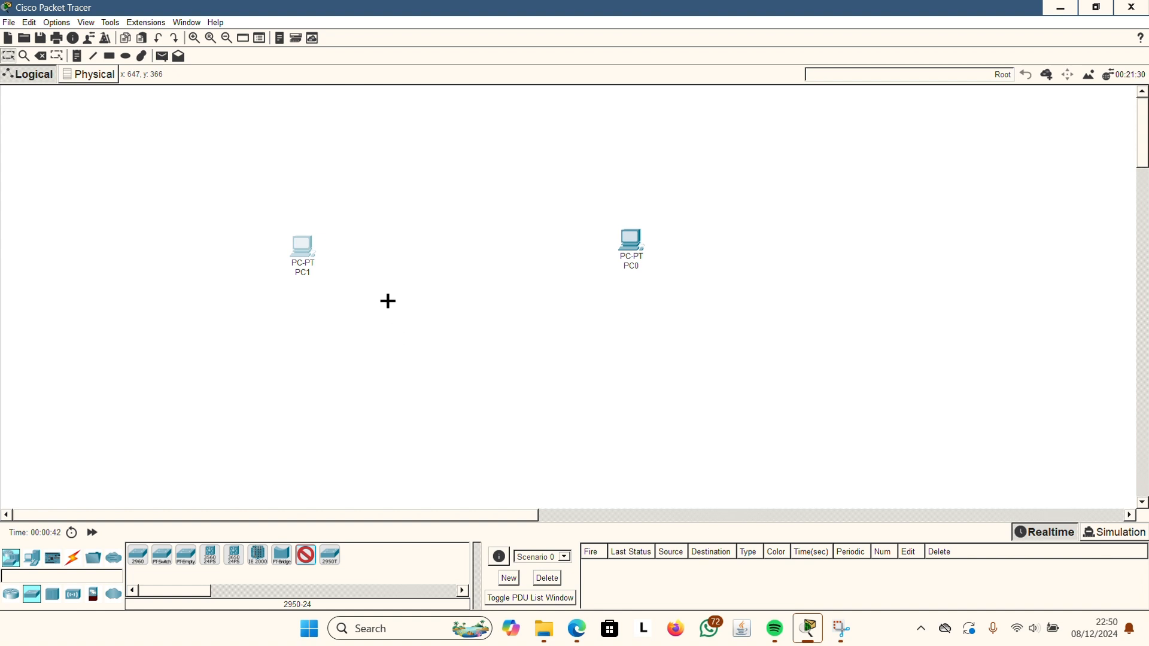
left_click(372, 256)
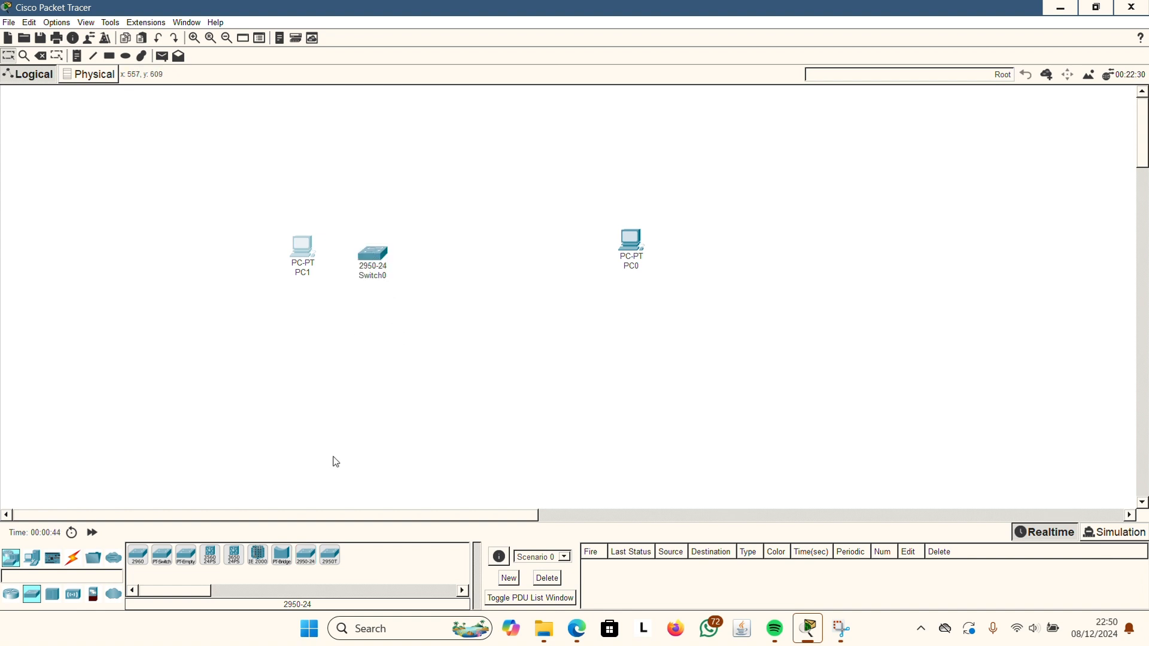
left_click(306, 559)
left_click(562, 248)
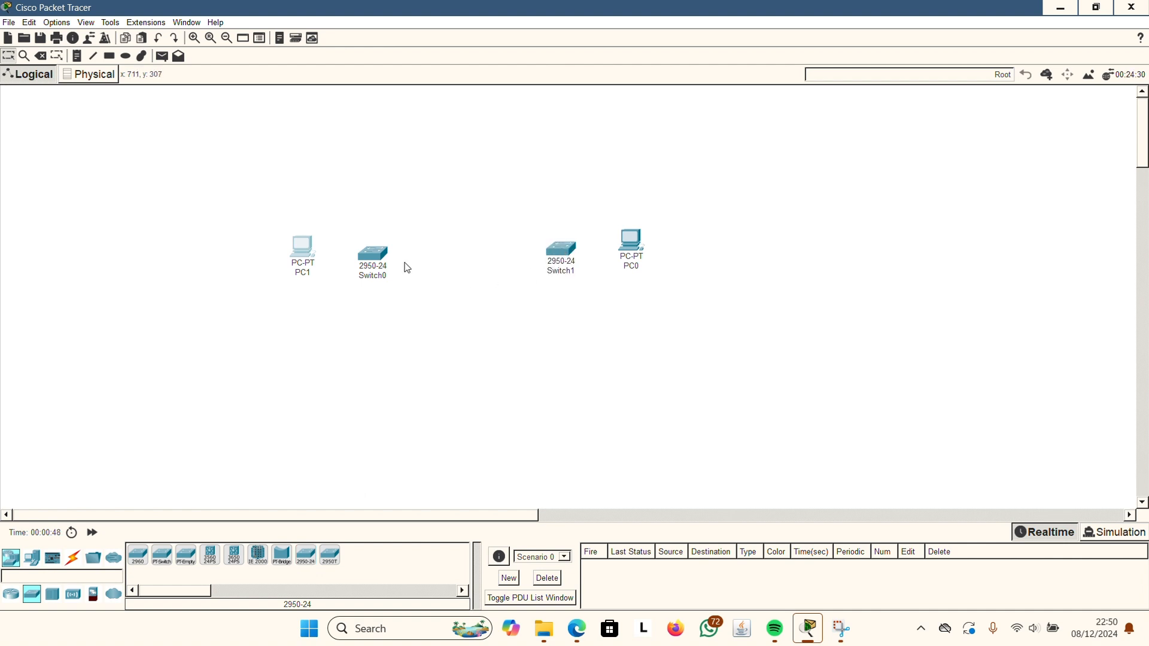
left_click_drag(375, 250, 396, 243)
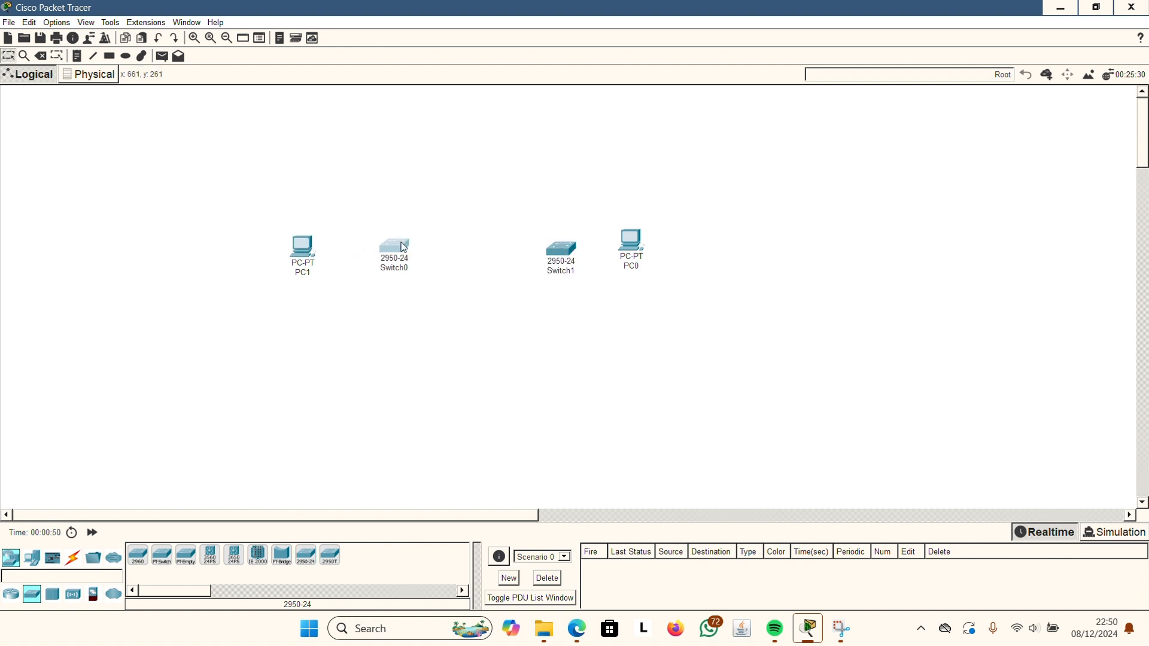
left_click(559, 248)
left_click(559, 247)
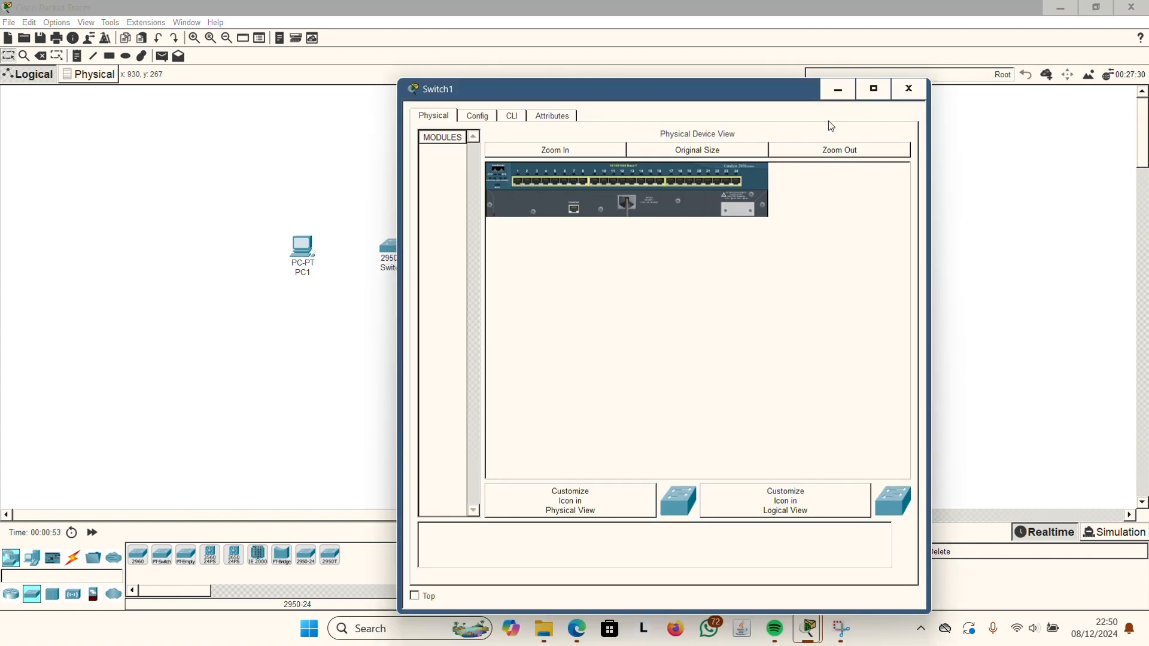
left_click(909, 89)
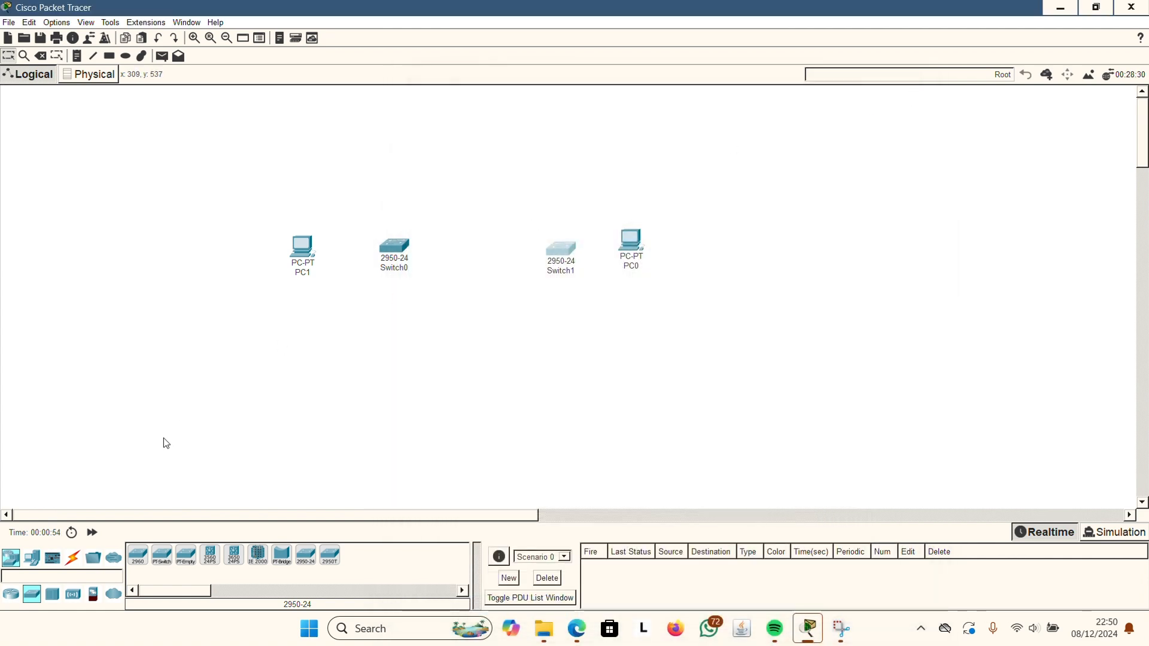
Connect PC1 to Switch0 with a copper straight-through cable.
left_click(72, 558)
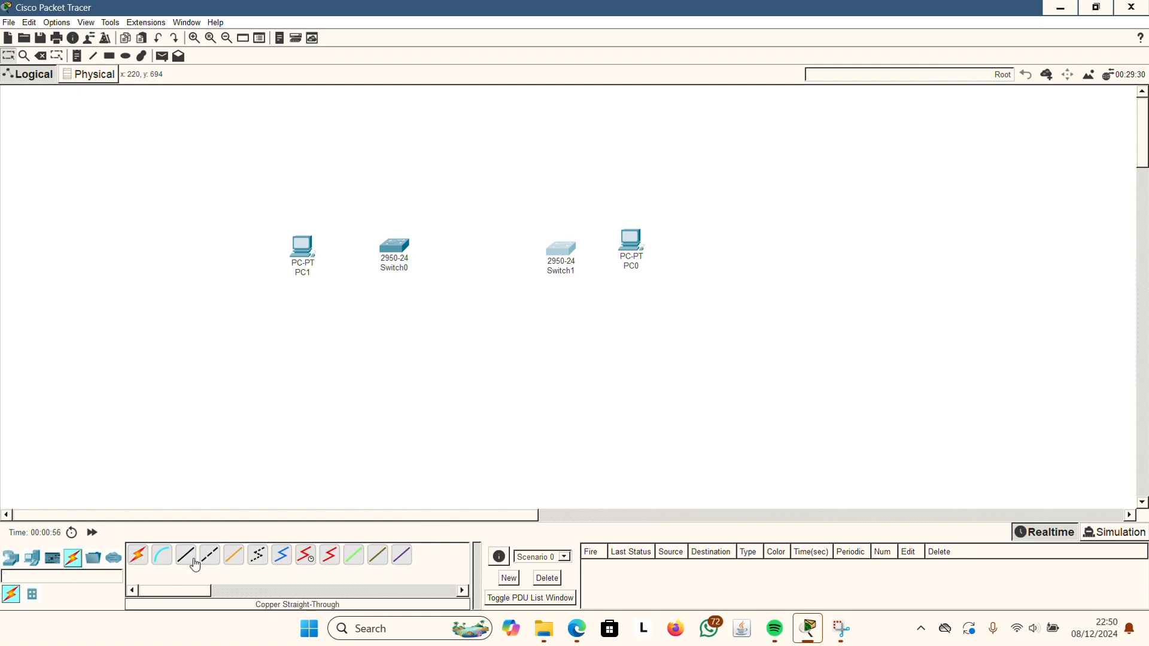
left_click(306, 253)
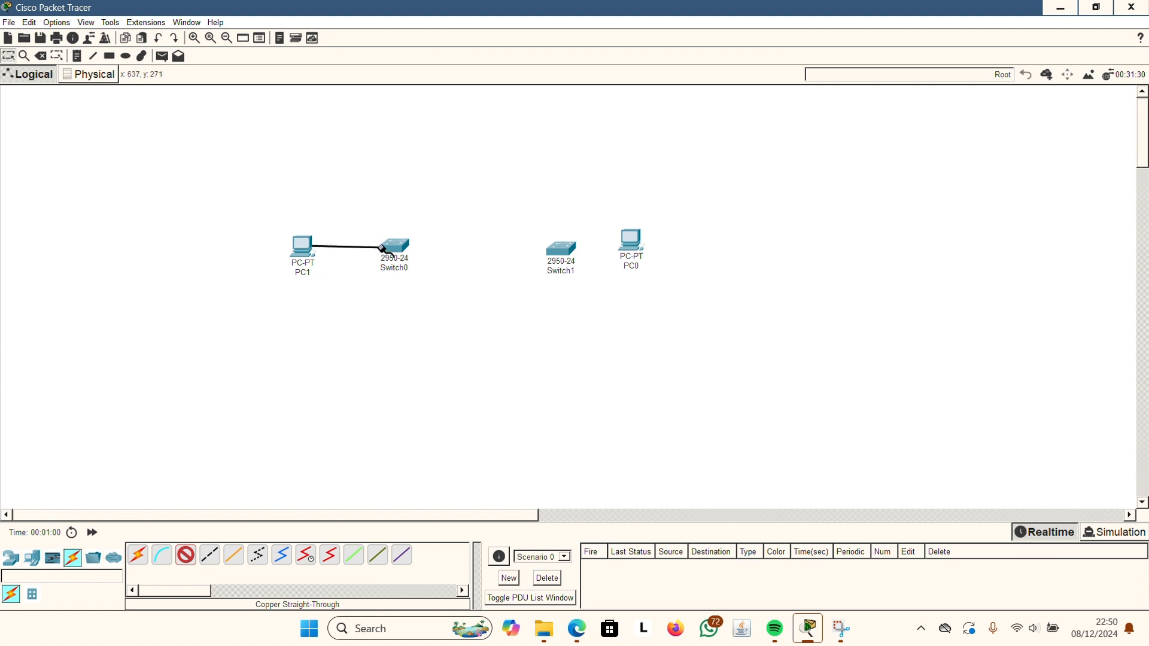
left_click(394, 247)
left_click(395, 273)
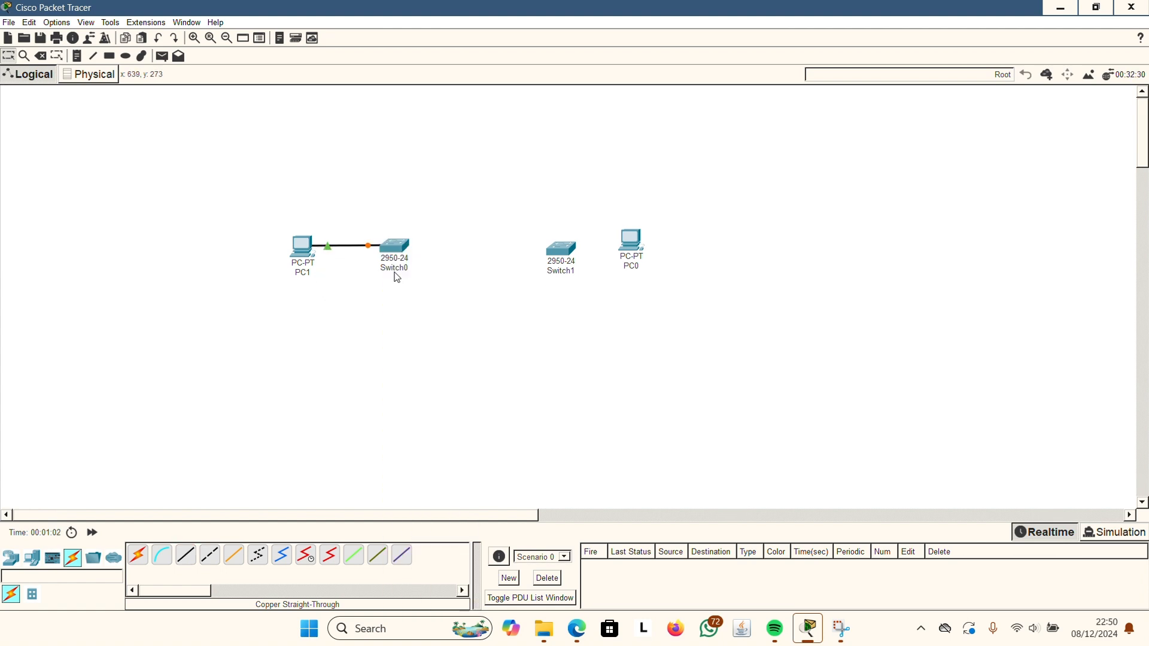
Connect PC0's FastEthernet0 port to Switch1 with a copper straight-through cable, and move Switch1 slightly away from PC0.
left_click(185, 556)
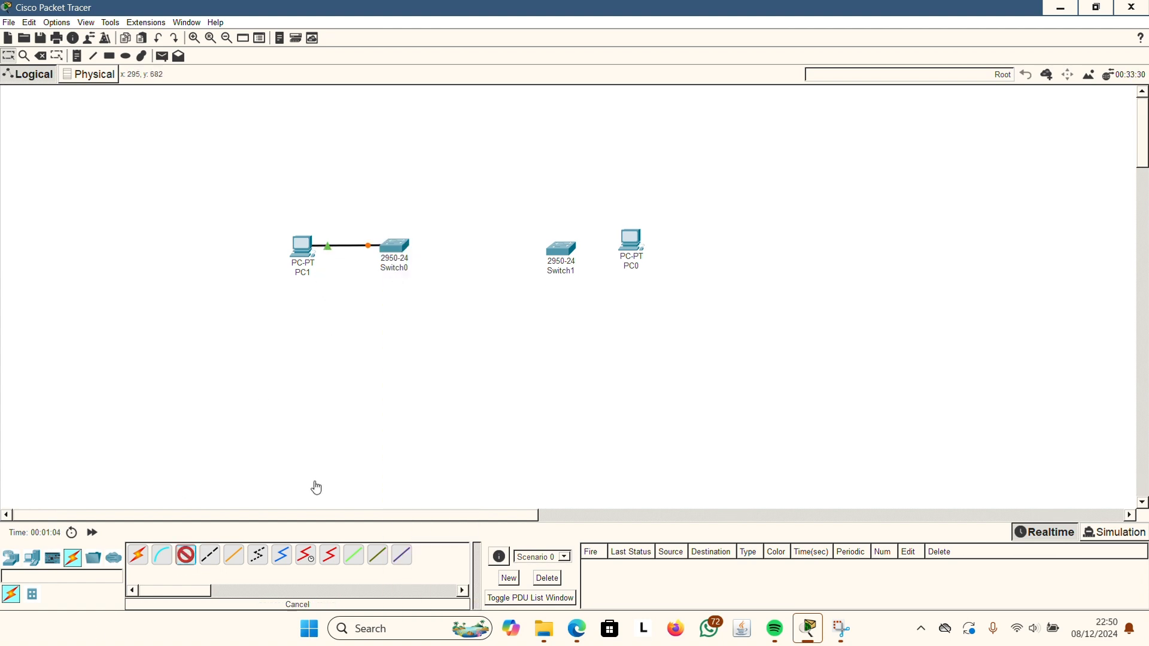
left_click(633, 242)
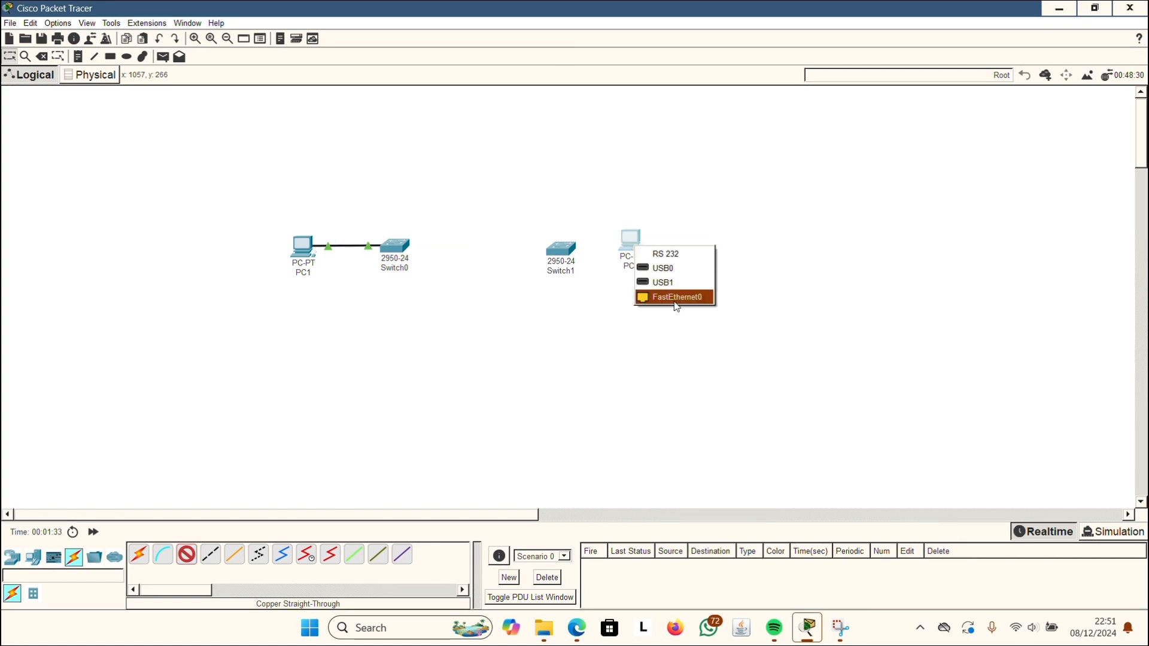
left_click(671, 297)
left_click(570, 251)
left_click(617, 276)
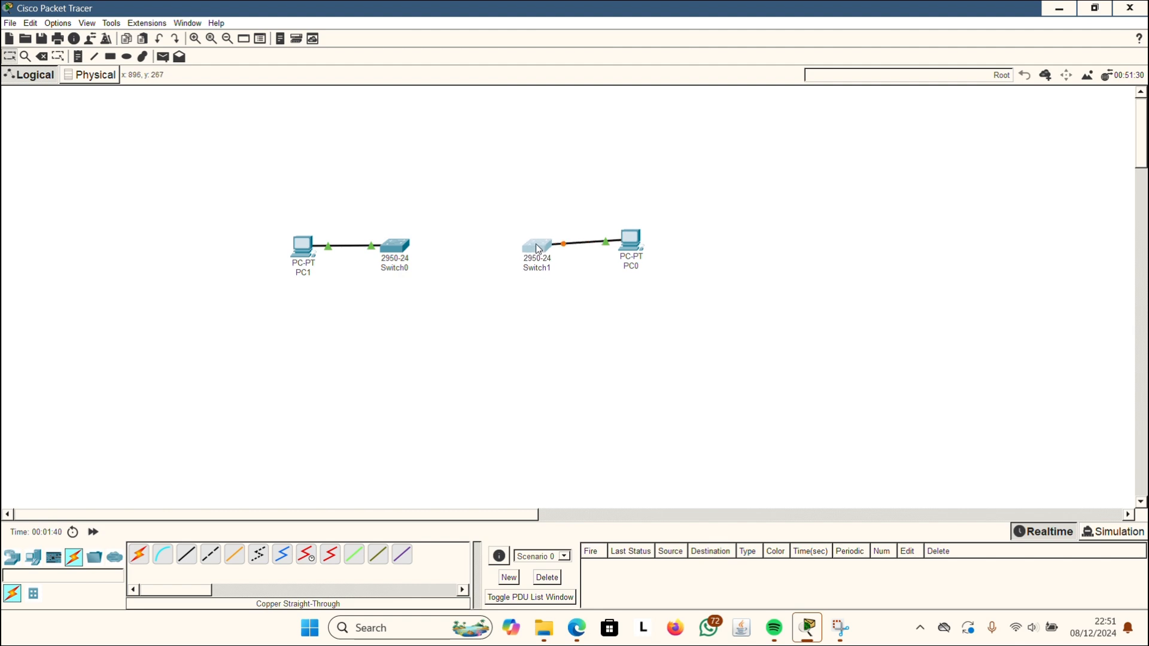
left_click_drag(562, 249, 535, 243)
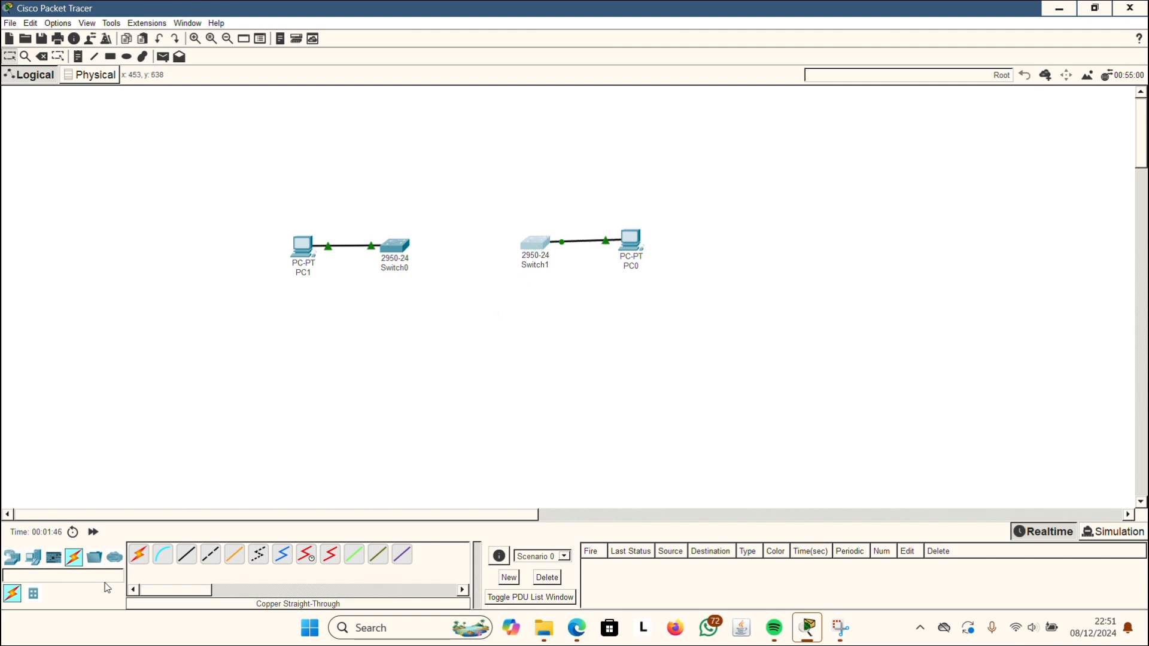
Place a Server-PT just above PC1 and rename it pendilkom.com.
left_click(33, 557)
left_click(186, 562)
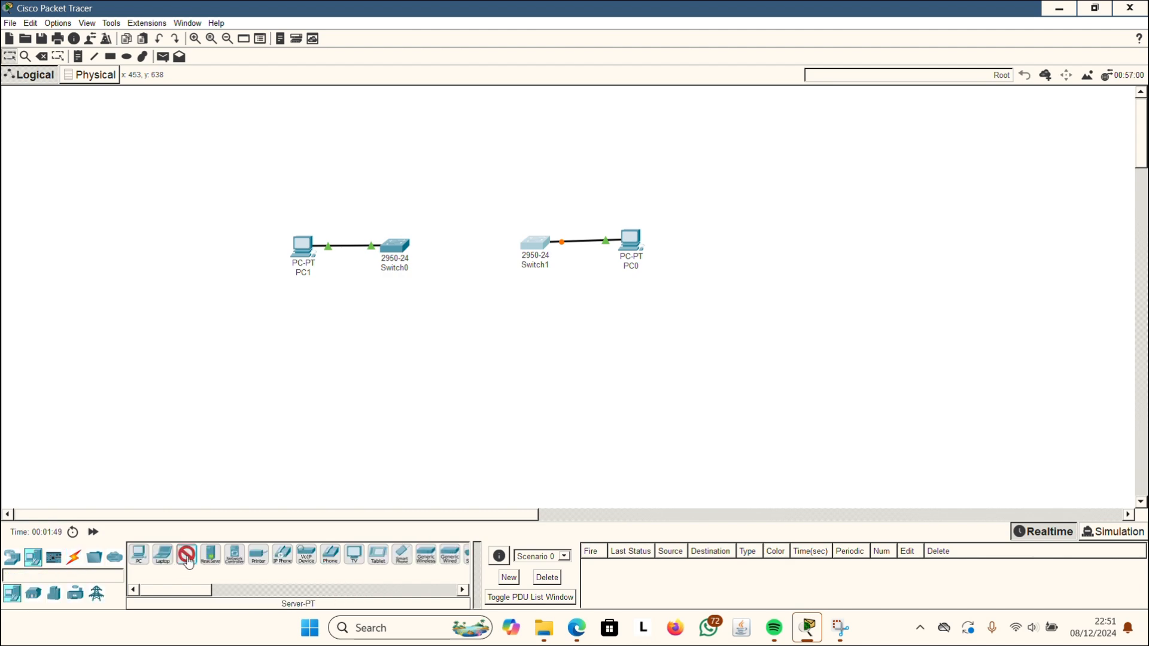
left_click(295, 168)
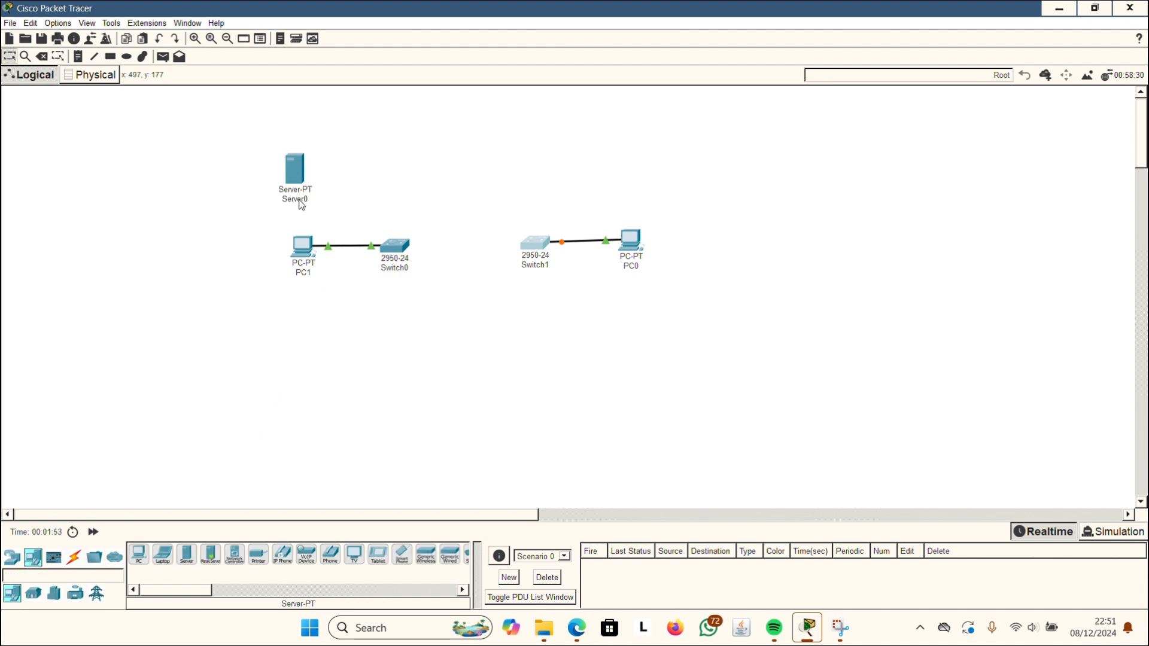
left_click(303, 200)
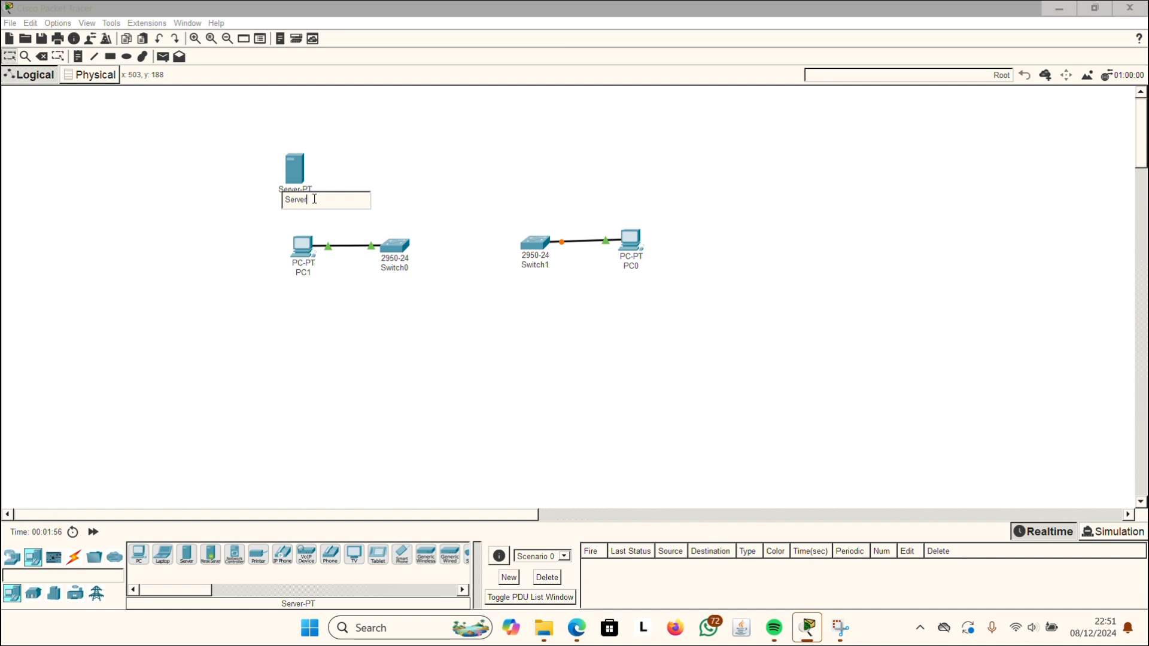
key("BackSpace")
key("BackSpace")
key("BackSpace")
key("BackSpace")
key("BackSpace")
key("BackSpace")
type("pendilkom.com")
left_click(366, 181)
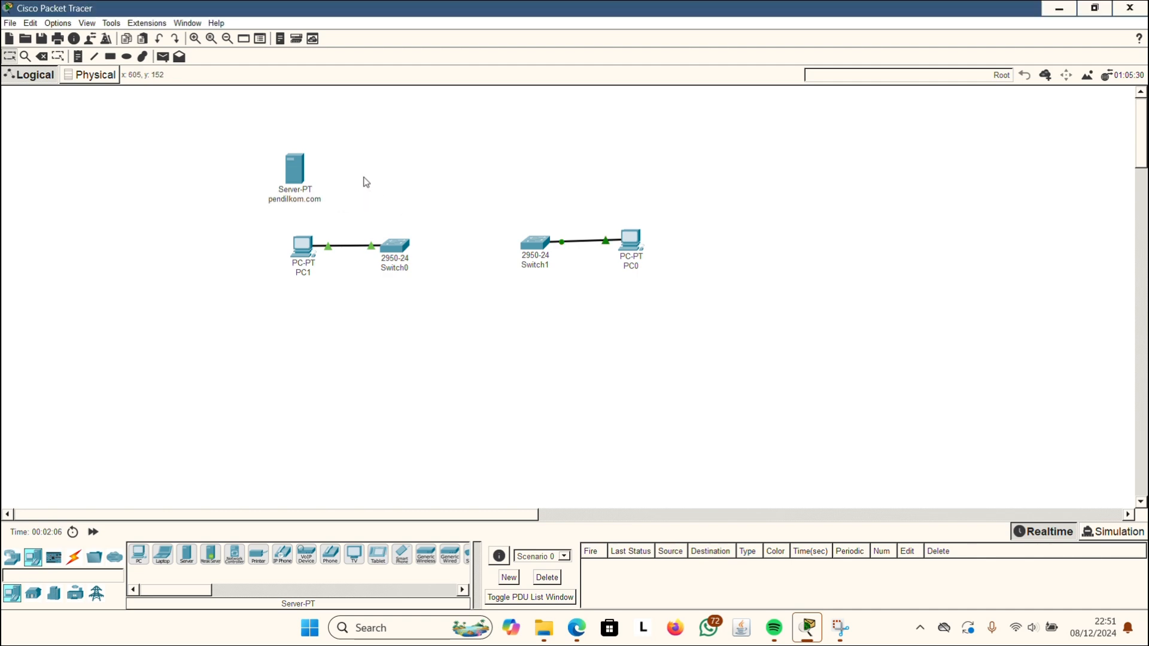
Connect the pendilkom.com server's FastEthernet0 port to Switch0 with a copper straight-through cable.
left_click(73, 563)
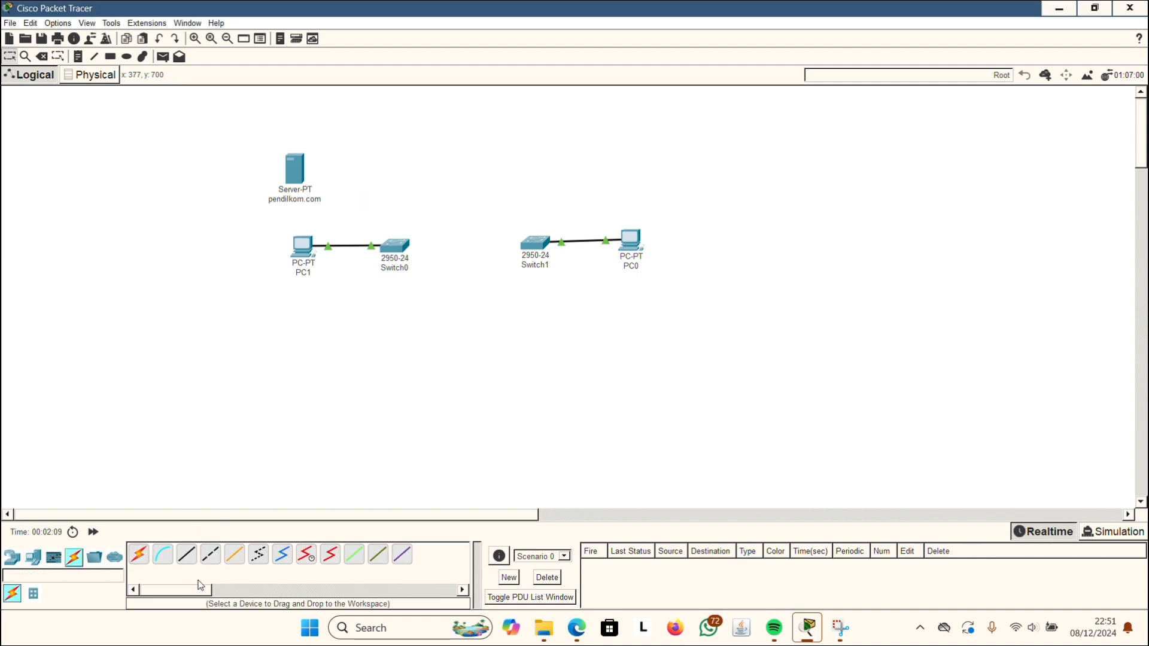
left_click(187, 555)
left_click(302, 173)
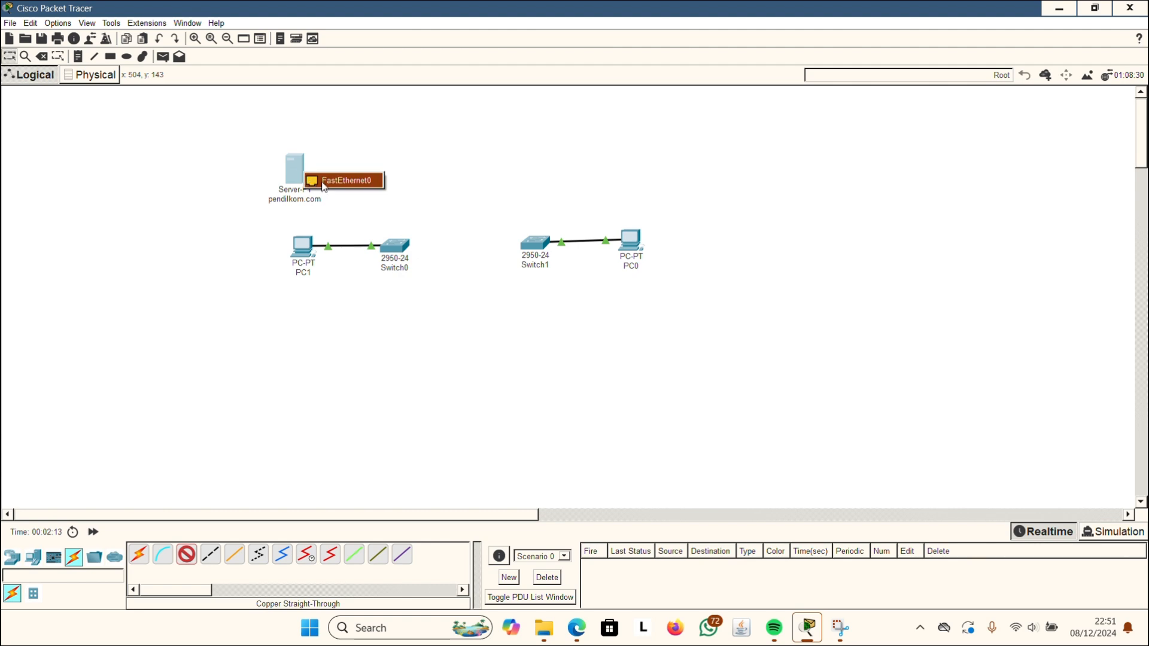
left_click(326, 180)
left_click(396, 255)
left_click(431, 272)
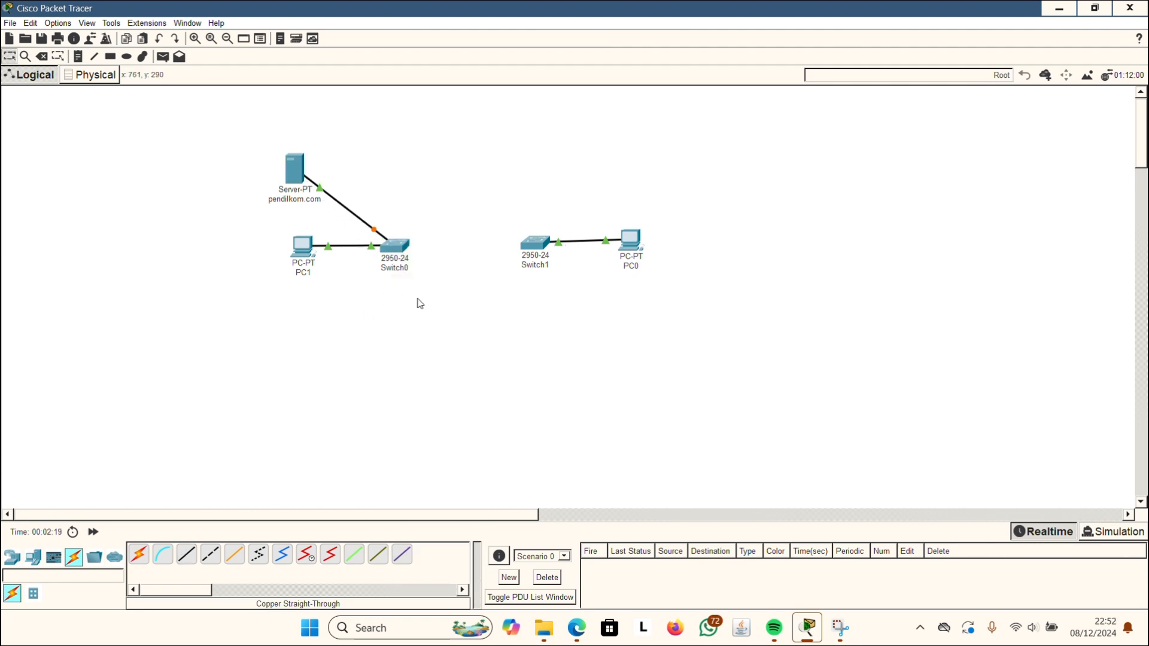
Place a second Server-PT above PC0 and rename it Ilkom.com.
left_click(33, 558)
left_click(193, 558)
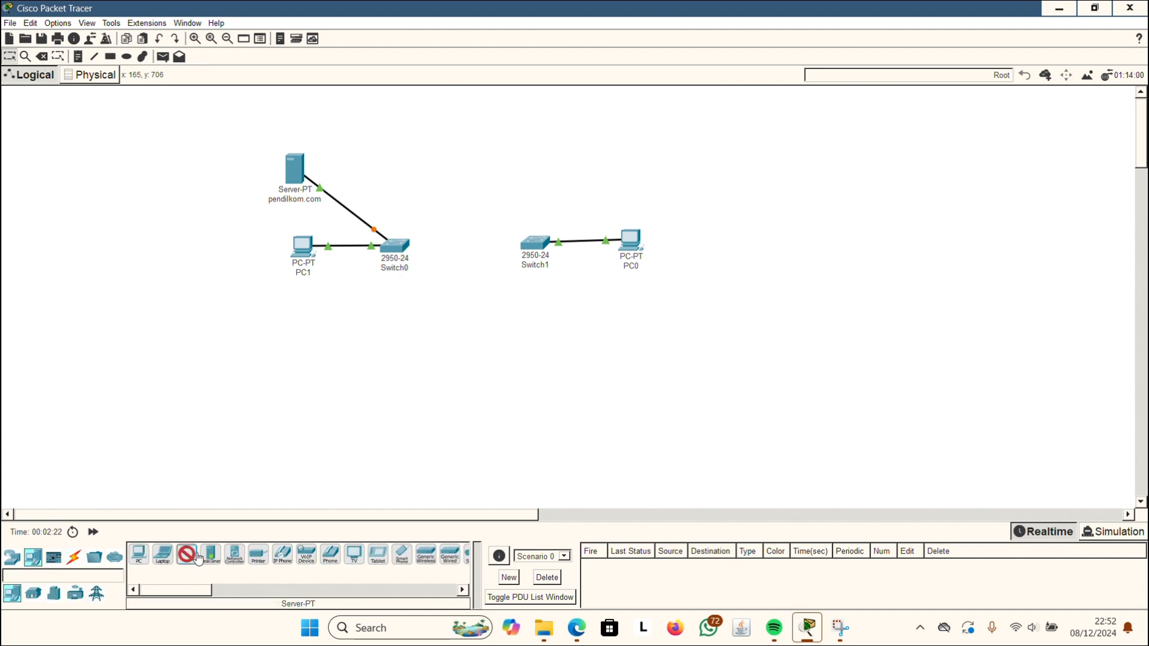
left_click(609, 157)
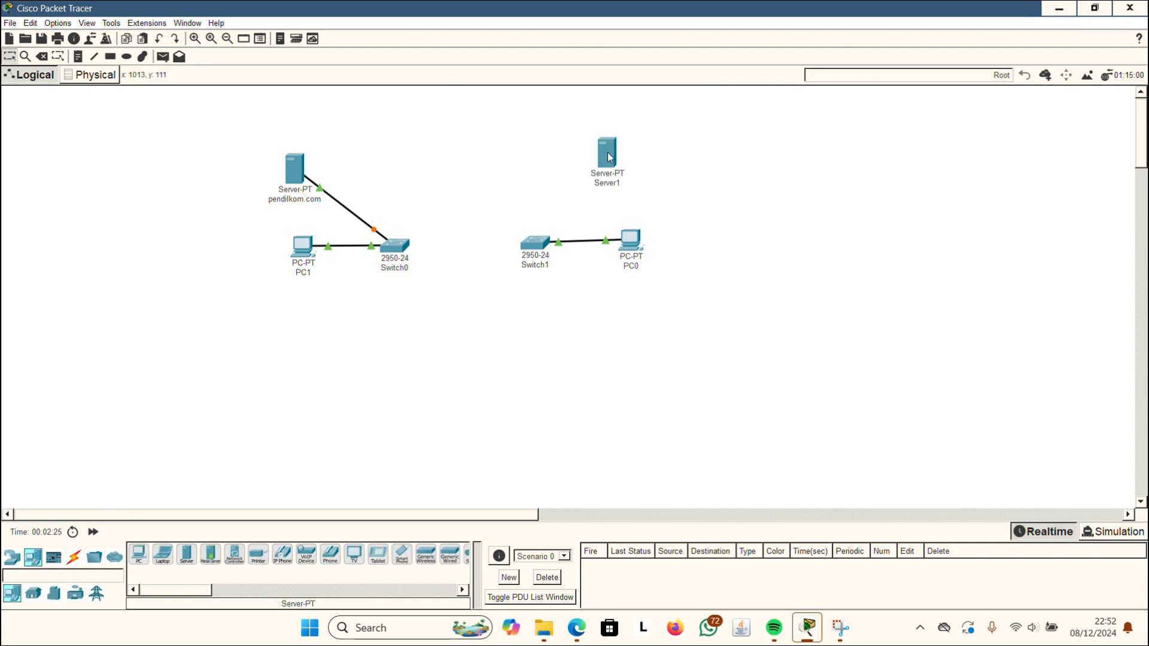
left_click(617, 184)
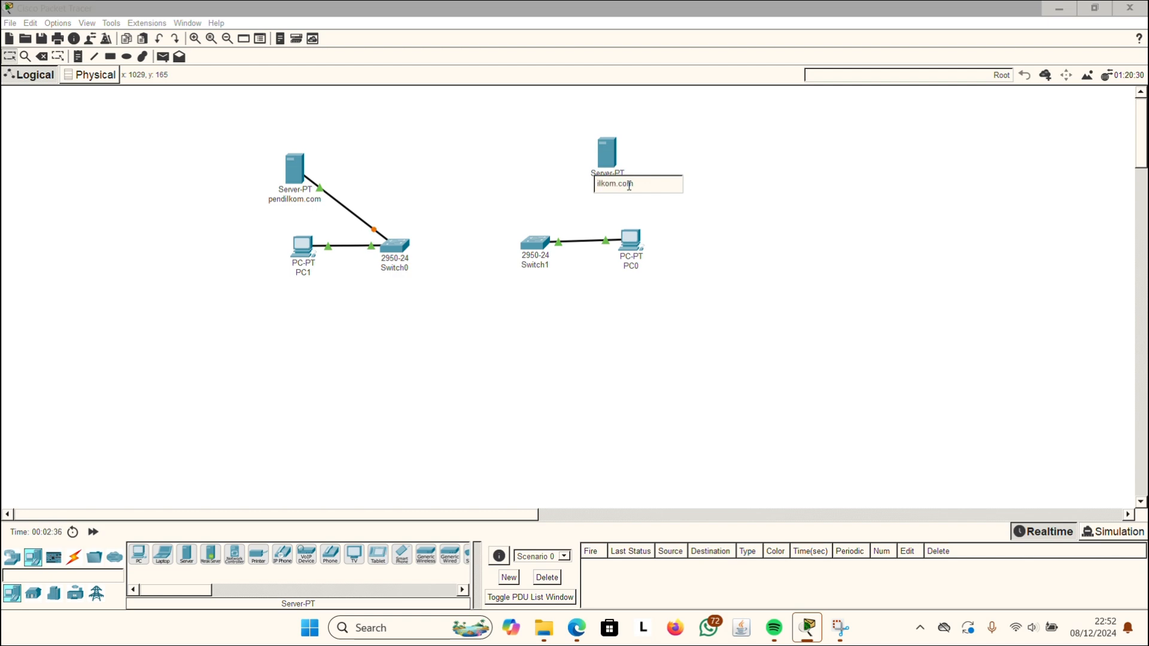
type("l")
key("Return")
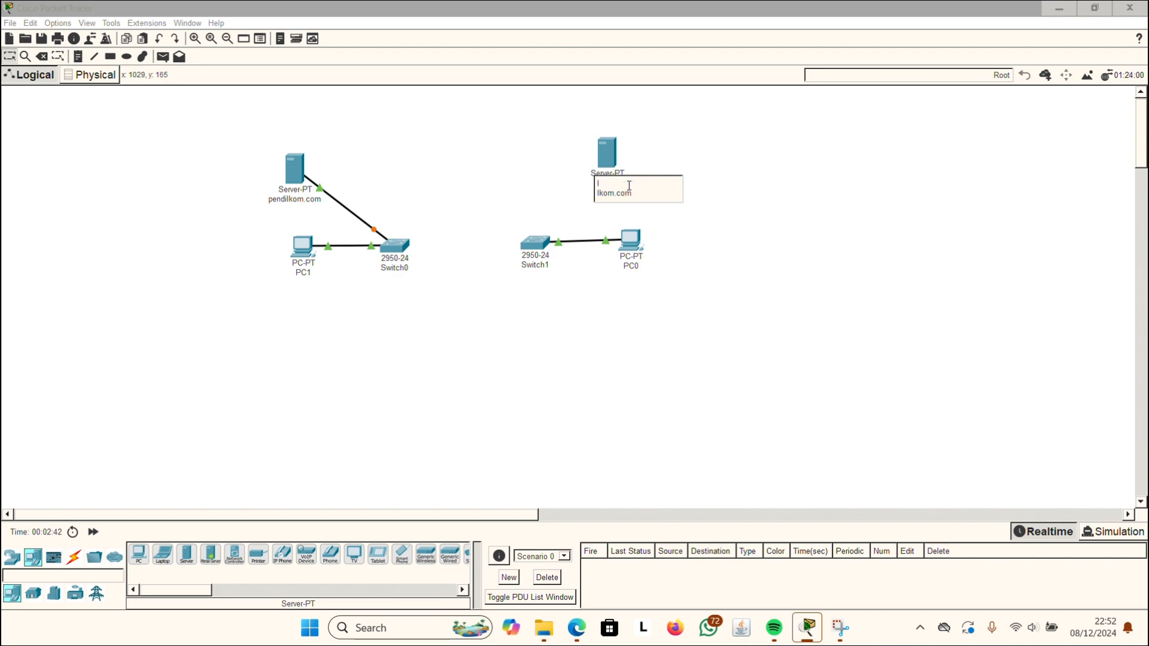
key("BackSpace")
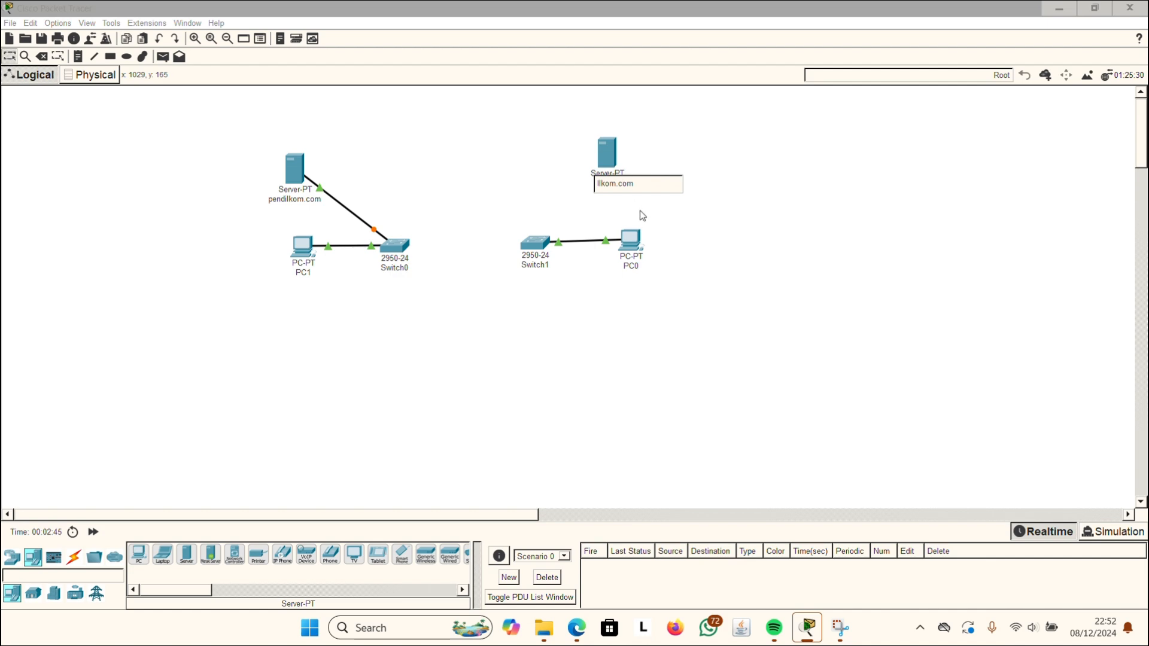
left_click(646, 184)
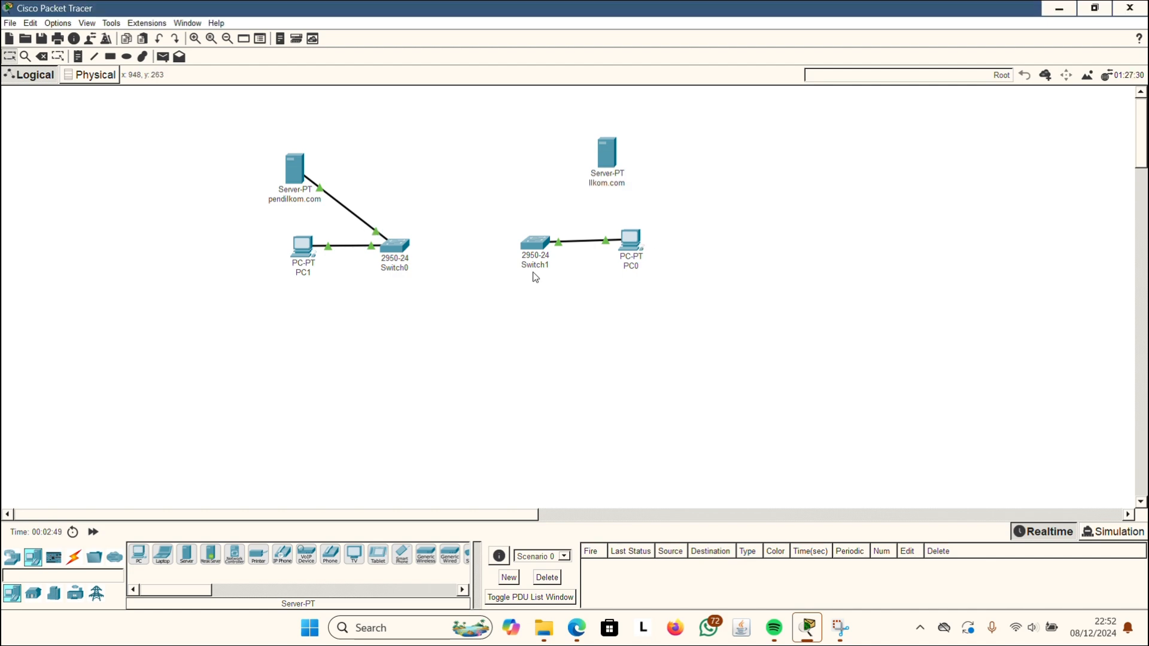
Place a third Server-PT to the right of the Ilkom.com server and rename it DNS Server.
left_click(191, 557)
left_click(677, 157)
left_click(691, 190)
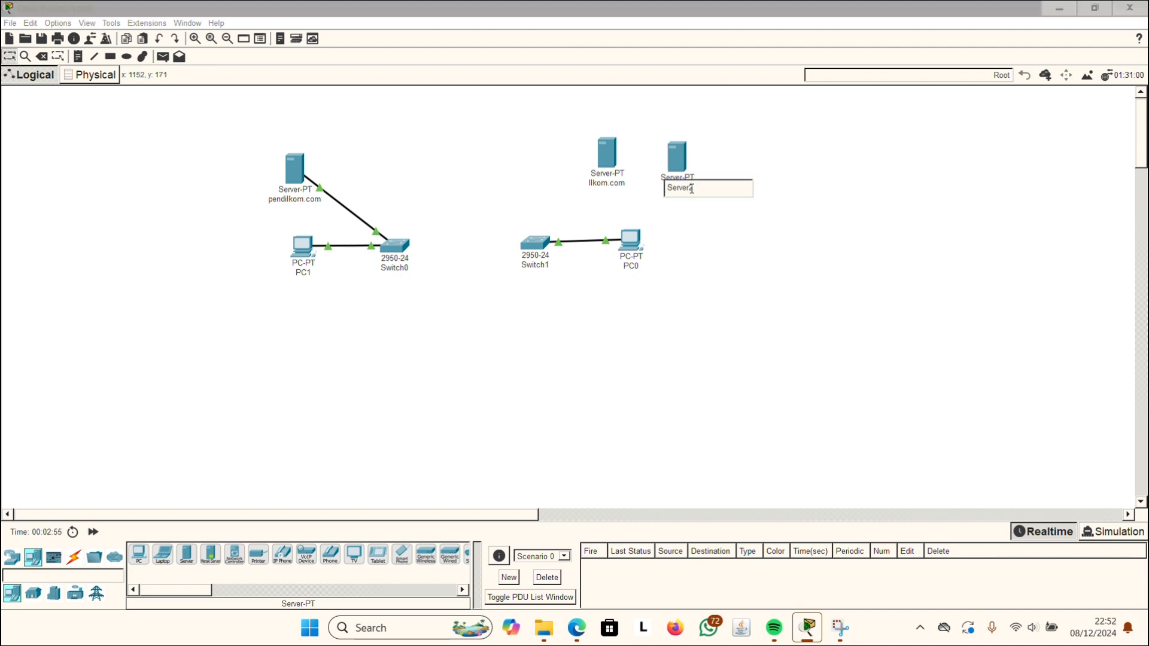
left_click_drag(700, 189, 664, 191)
type("DNS Server")
key("Return")
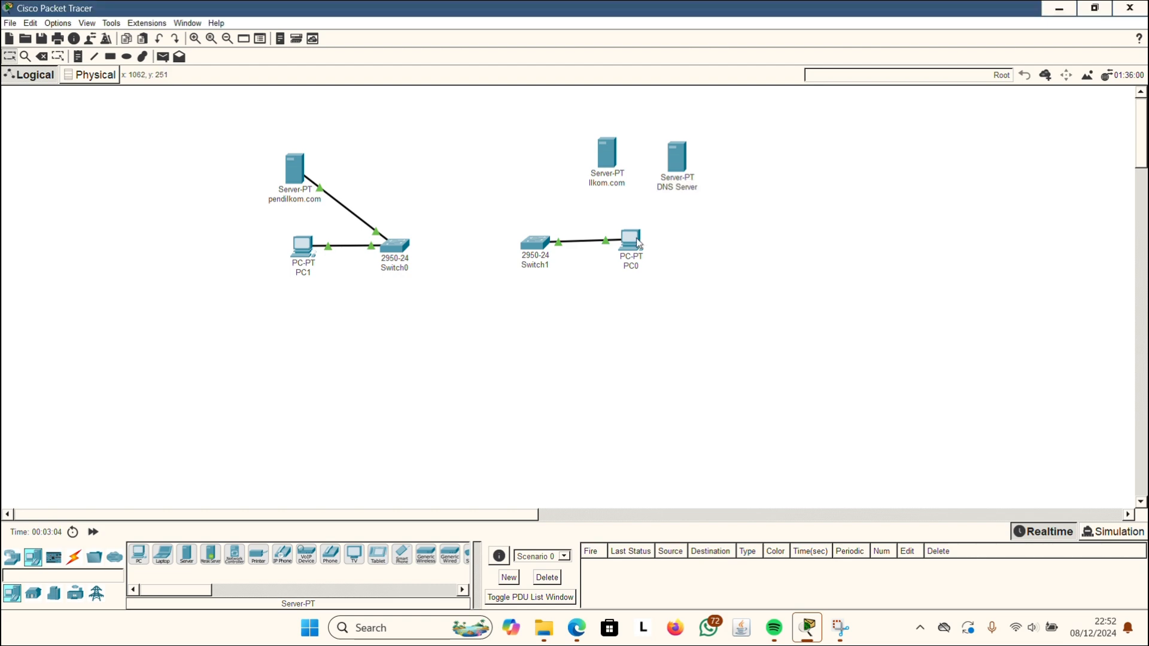
Rearrange the devices around Switch1: PC0 directly above it, Ilkom.com to its upper right and DNS Server to its lower right.
left_click_drag(632, 250, 545, 163)
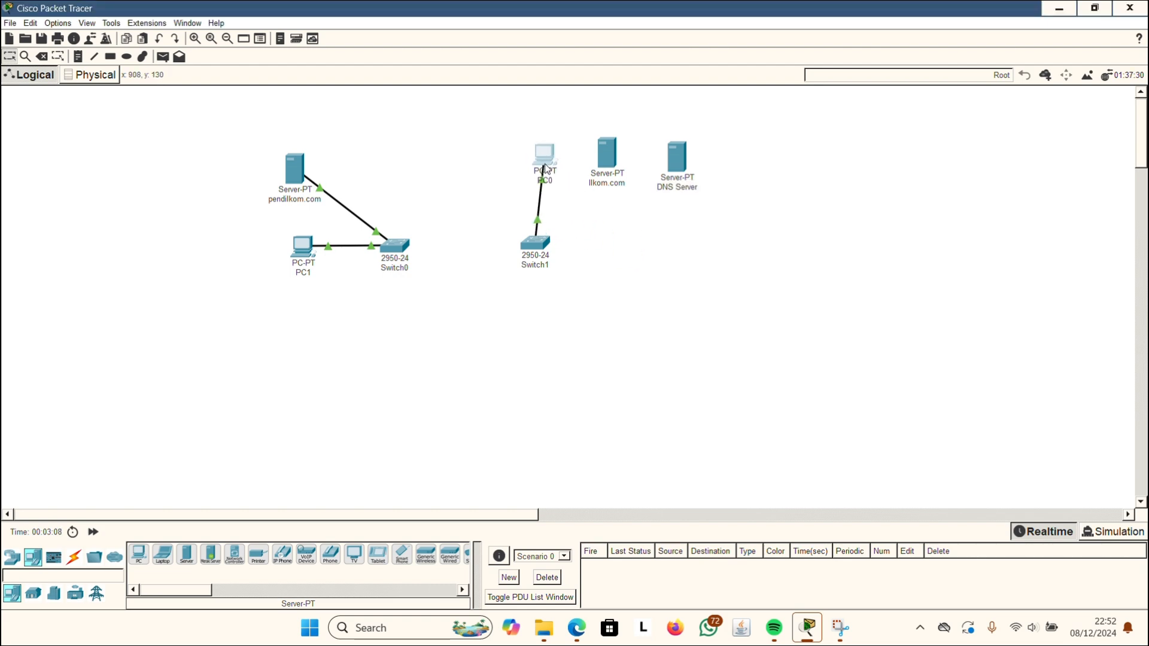
left_click_drag(687, 174, 699, 305)
left_click_drag(607, 161, 634, 203)
Connect the Ilkom.com server to Switch1 with a copper straight-through cable.
left_click(73, 558)
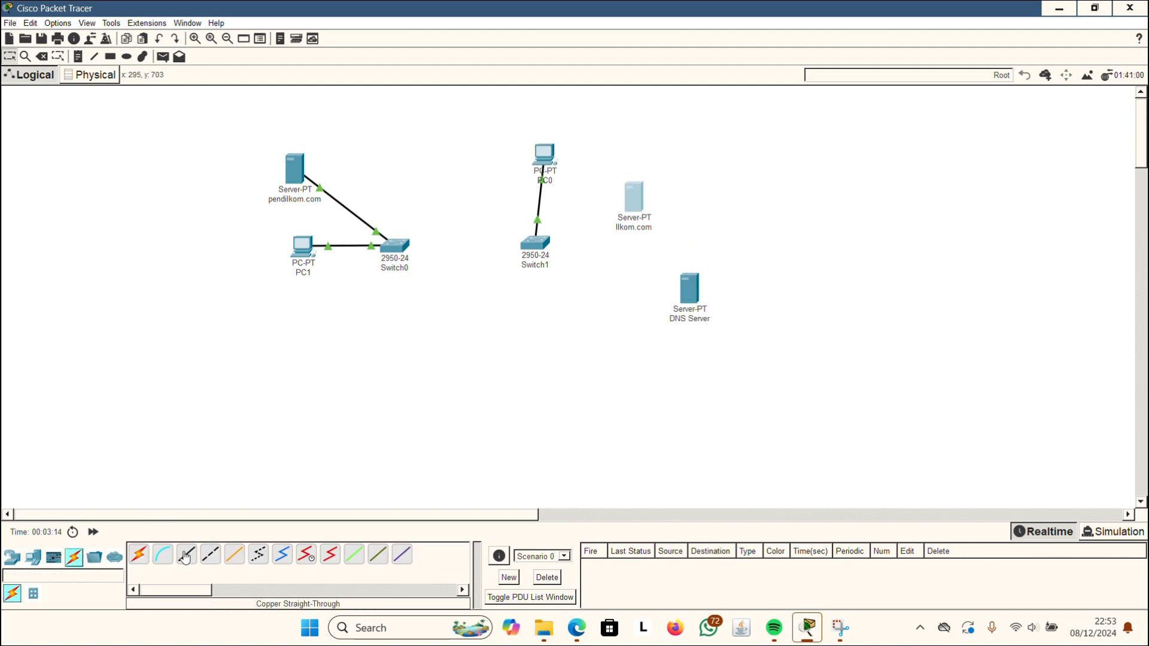
left_click(195, 554)
left_click(633, 201)
left_click(664, 207)
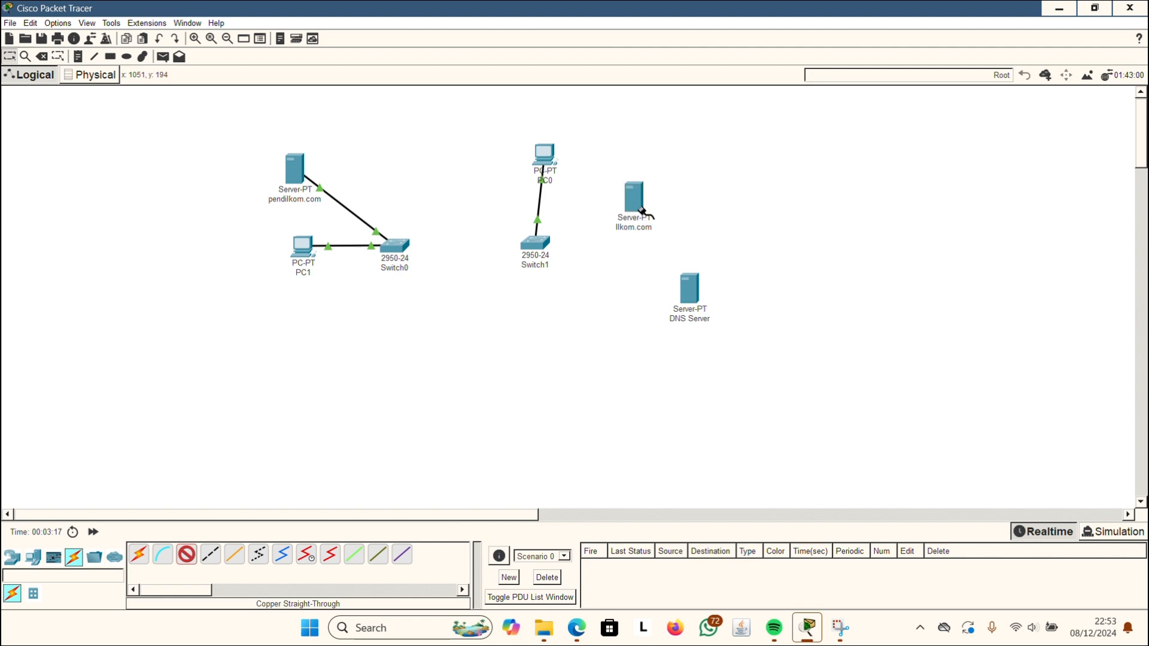
left_click(536, 245)
left_click(557, 268)
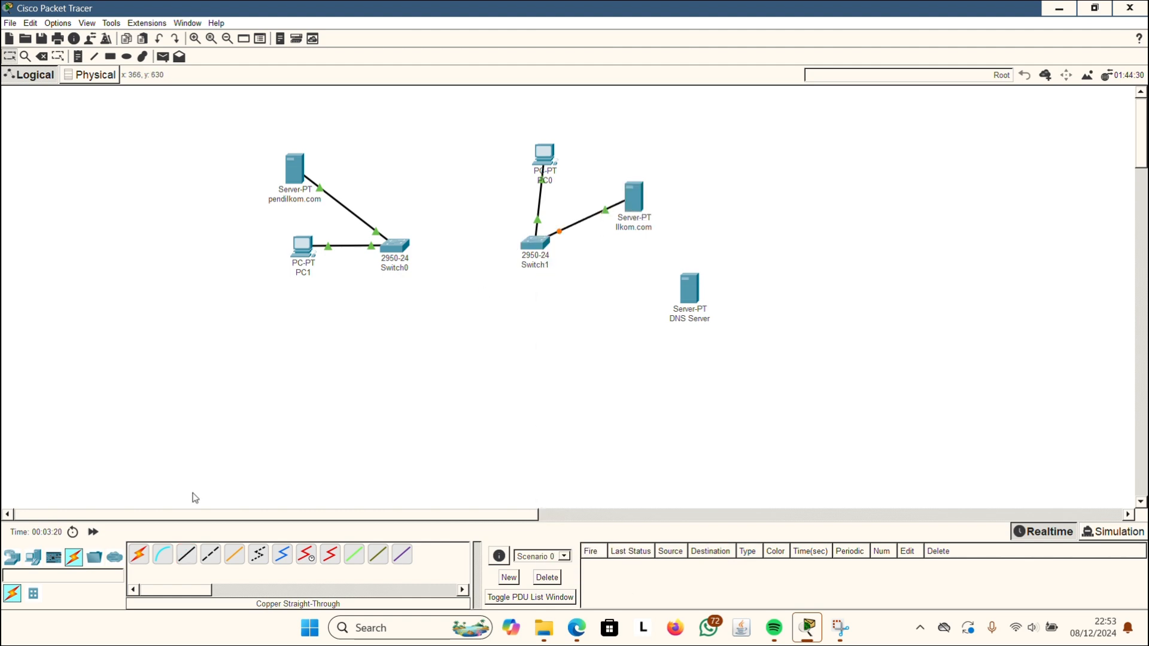
Connect the DNS Server to Switch1 with a copper straight-through cable.
left_click(186, 554)
left_click(689, 292)
left_click(730, 309)
left_click(541, 253)
left_click(544, 267)
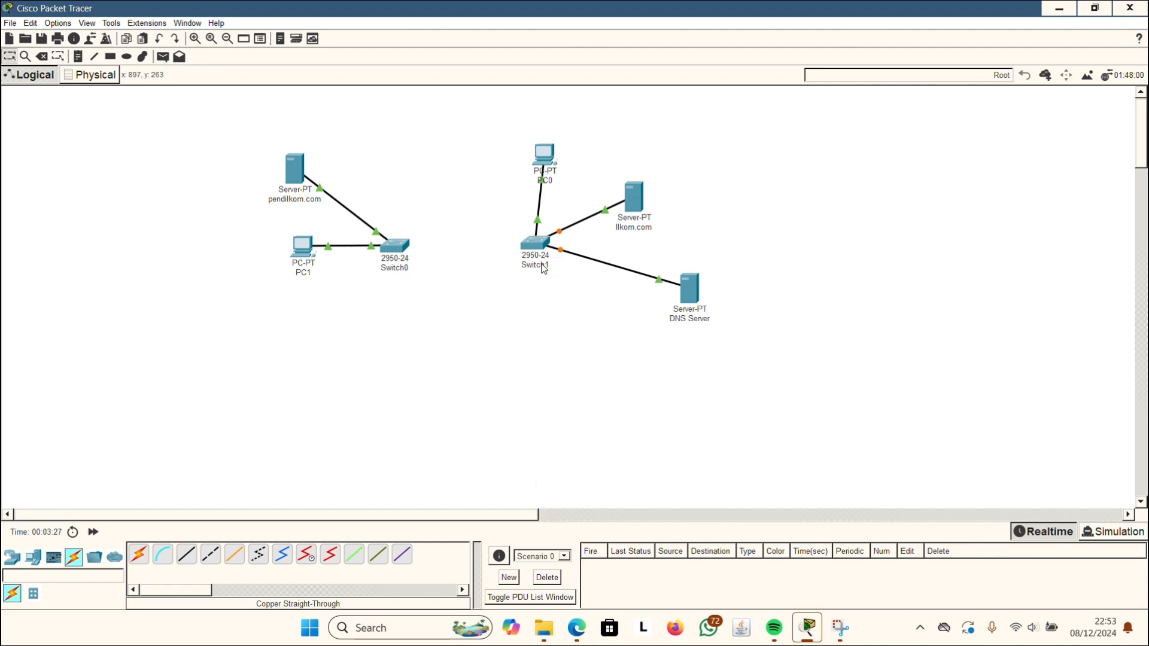
Set PC1's static IPv4 address to 192.168.1.2 with the default subnet mask, and close PC1's window.
left_click(303, 257)
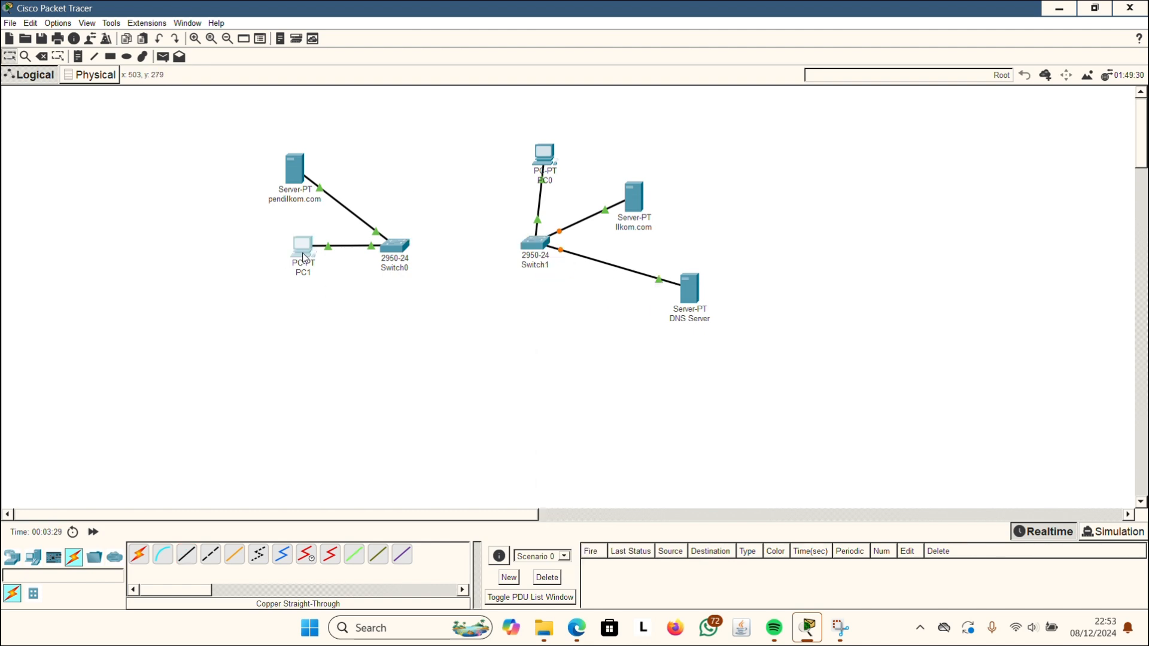
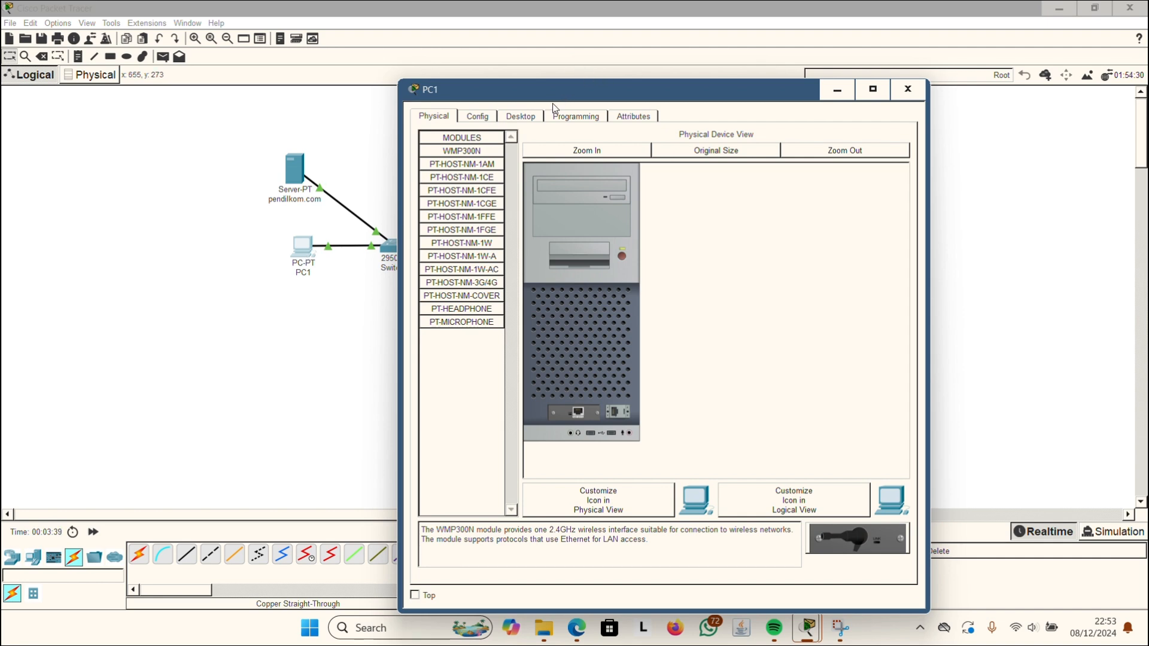
left_click(534, 115)
left_click(461, 162)
left_click(613, 210)
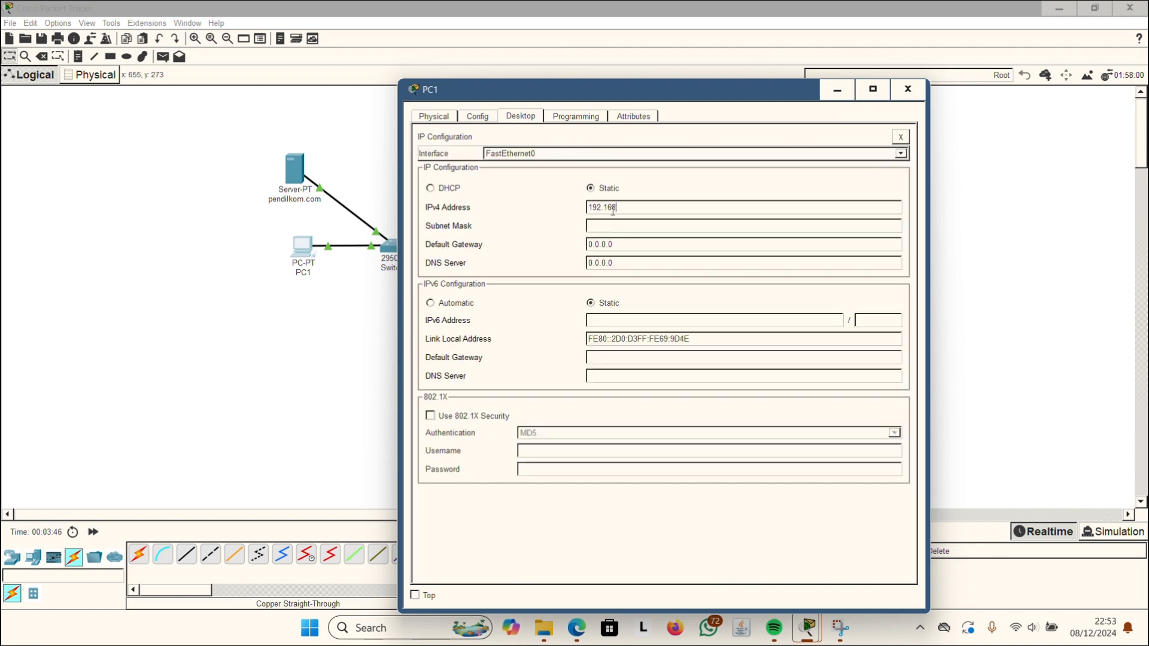
type("192.168.1.2")
left_click(623, 225)
left_click(902, 96)
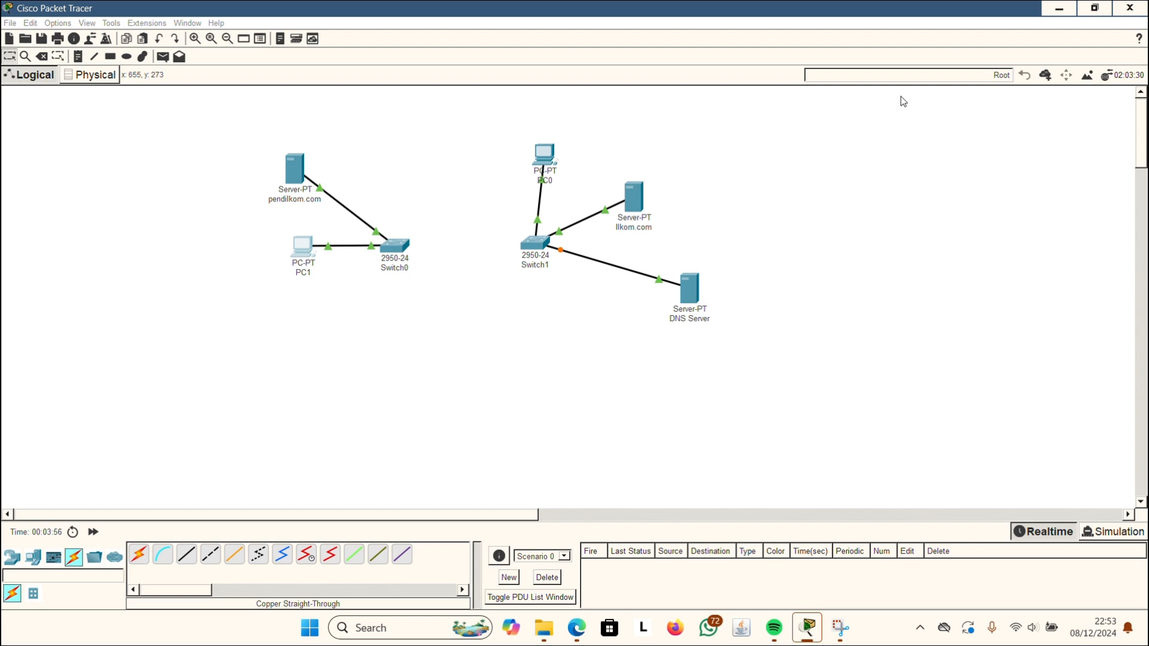
Open the pendilkom.com server's IP configuration and fill in its static IPv4 address and default subnet mask.
left_click(305, 178)
left_click(568, 157)
left_click(452, 218)
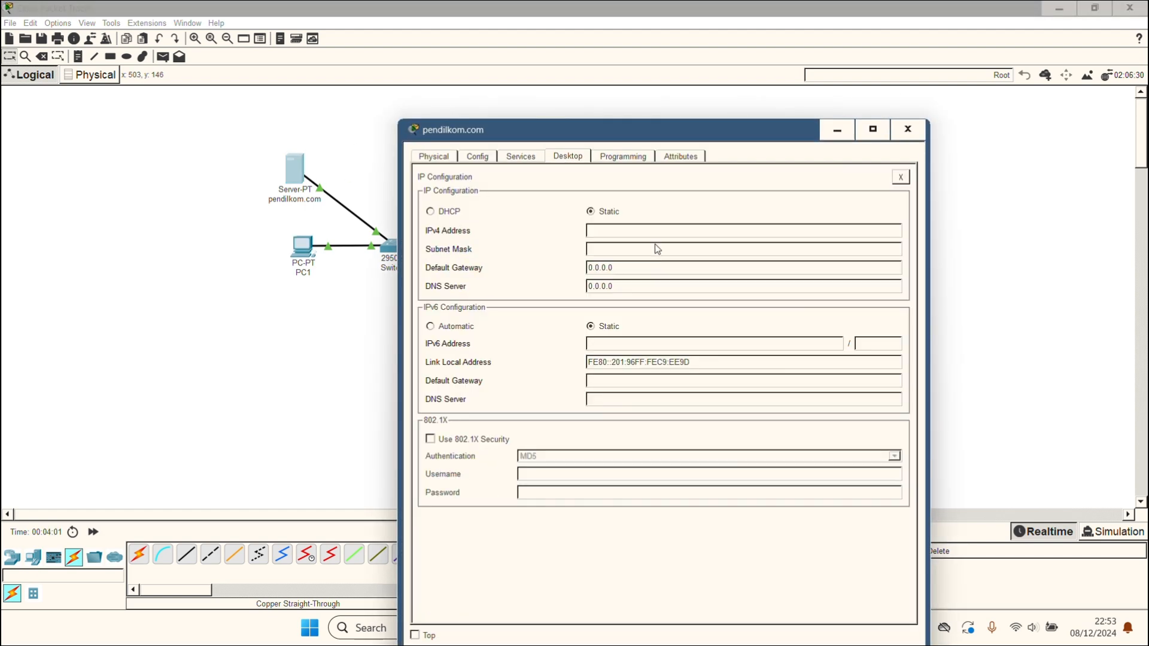
left_click(652, 233)
left_click(652, 248)
Enable the DNS service on the pendilkom.com server and add an A record mapping pendilkom.com to 192.168.1.1.
left_click(528, 157)
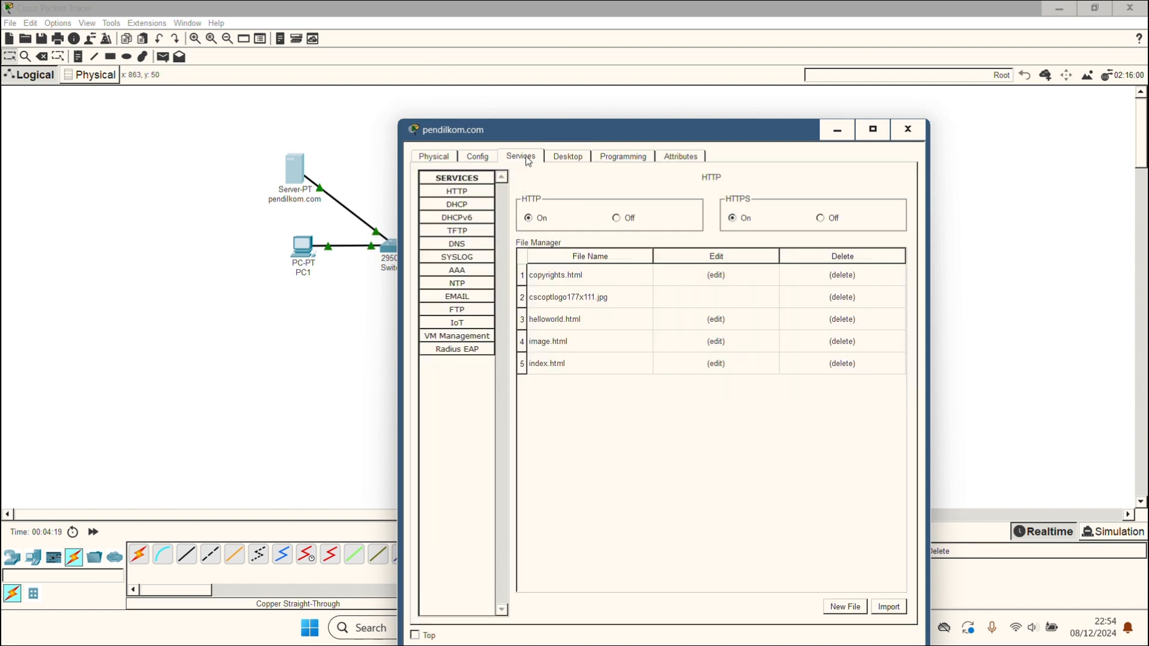
left_click(471, 245)
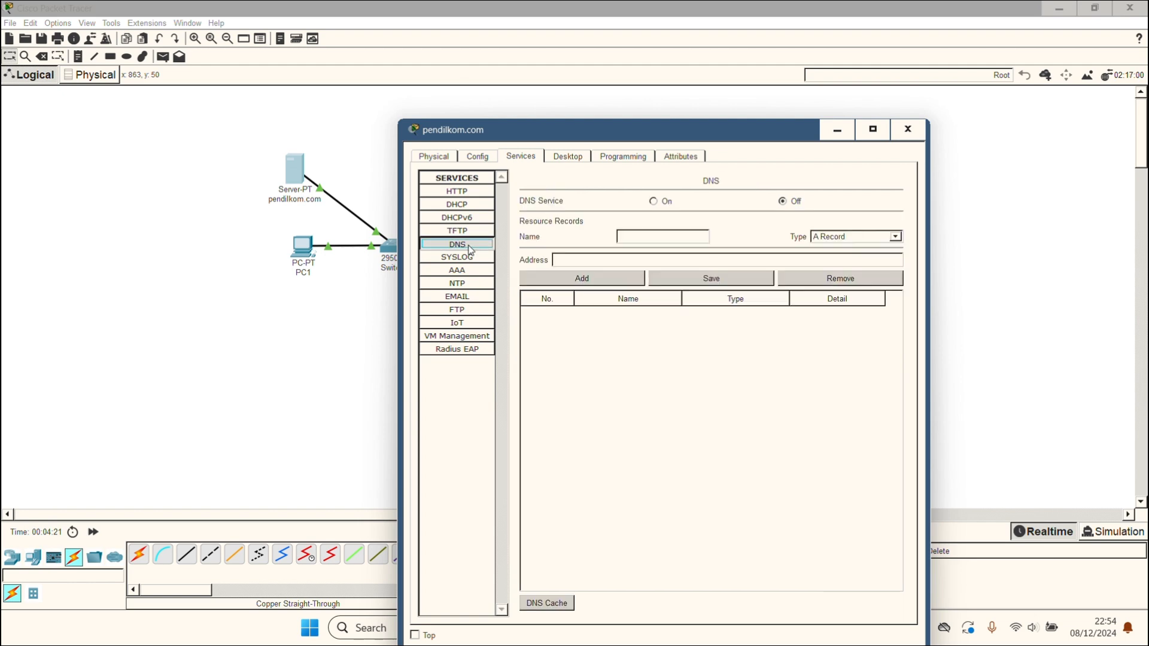
left_click(653, 201)
left_click(645, 237)
type("pendilkom.com")
left_click(643, 261)
type("192.168.1.1")
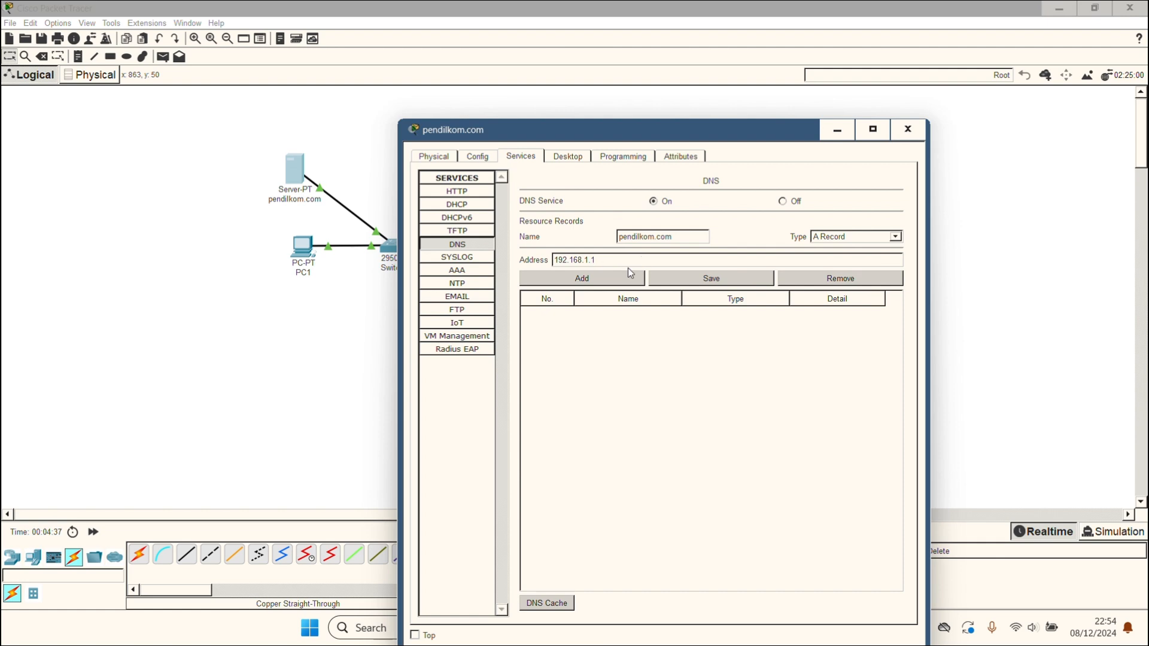
left_click(630, 276)
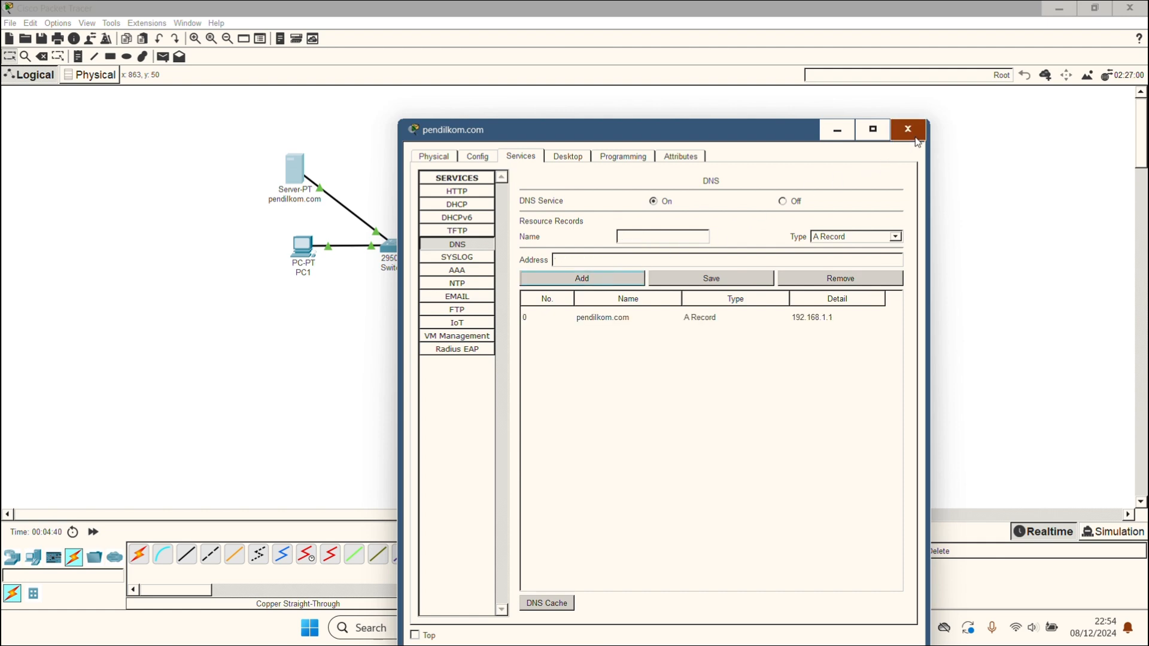
Ping PC1 at 192.168.1.2 from the pendilkom.com server's command prompt, and close the server's window.
left_click(579, 157)
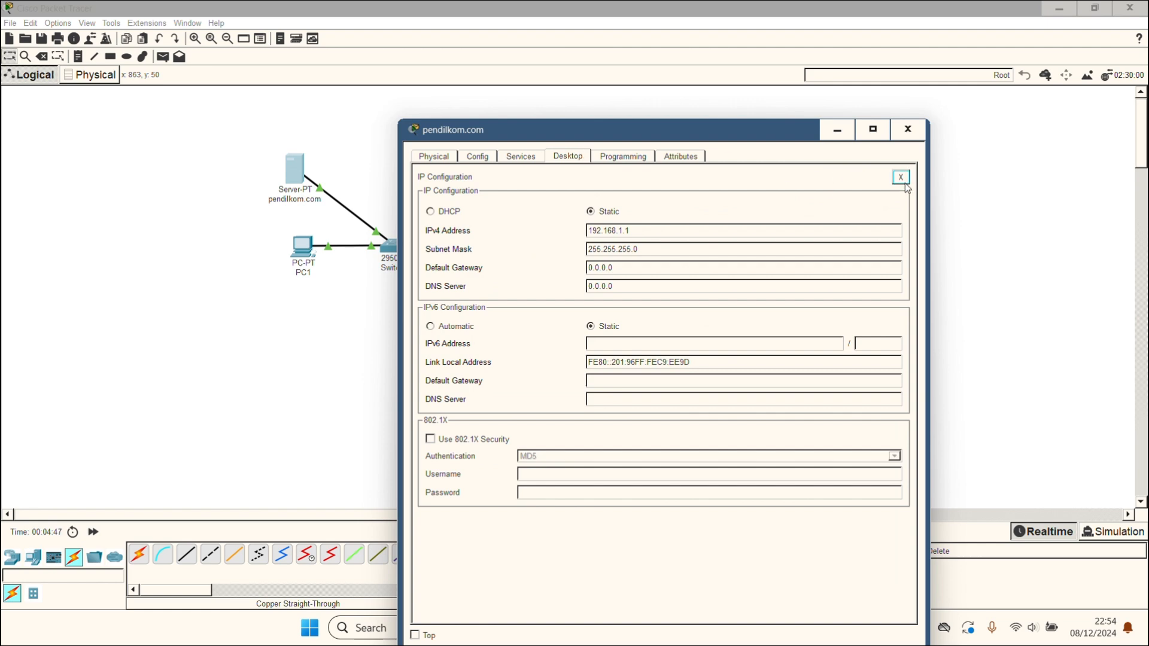
left_click(904, 181)
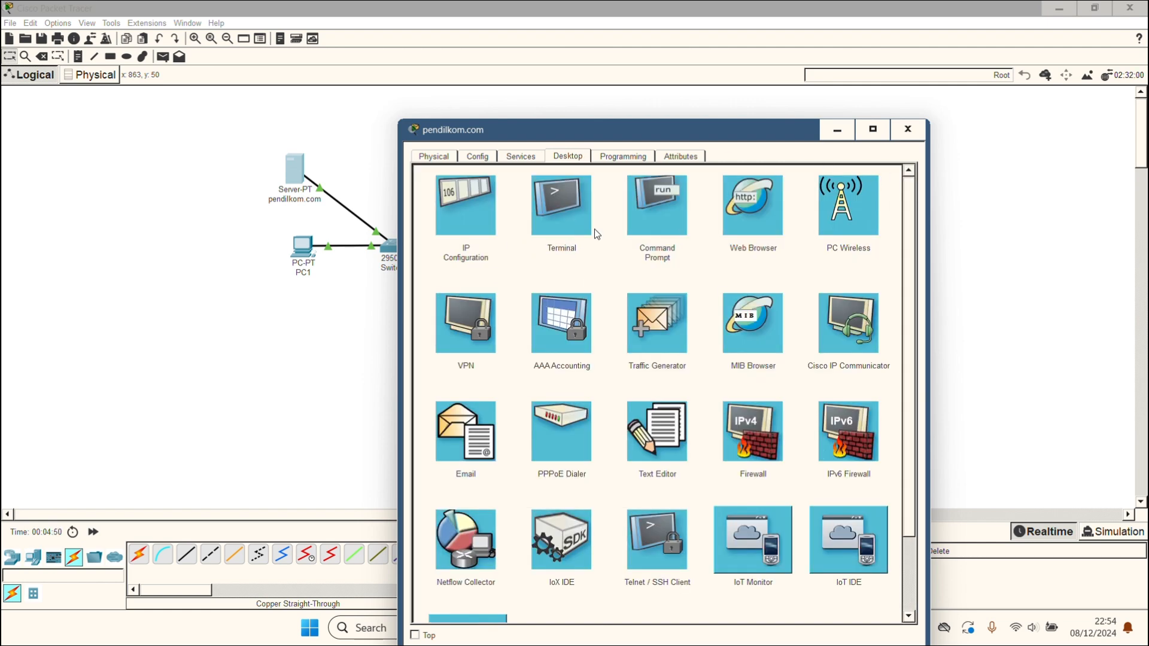
left_click(630, 212)
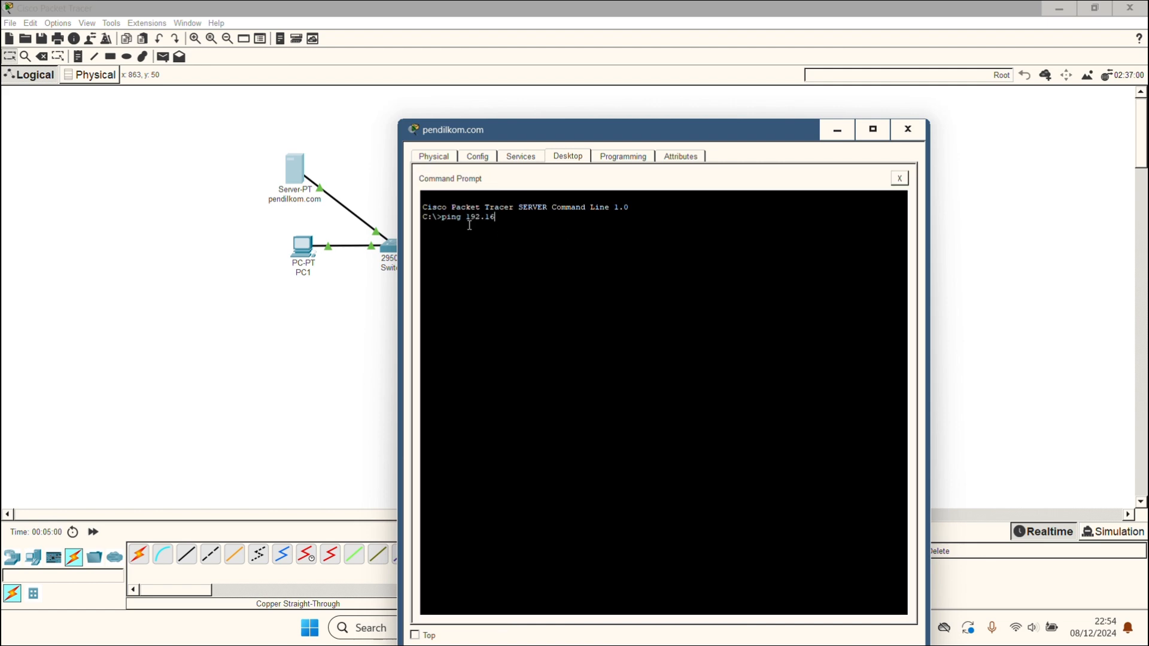
type("ping 192.168.1.2")
key("Return")
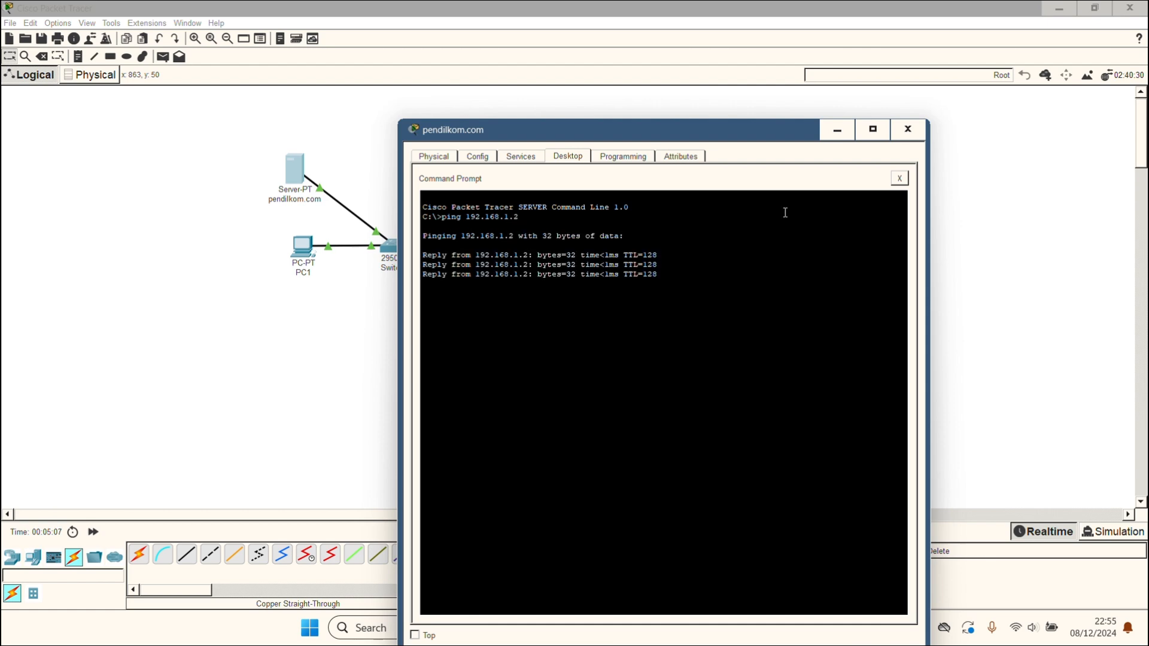
left_click(908, 129)
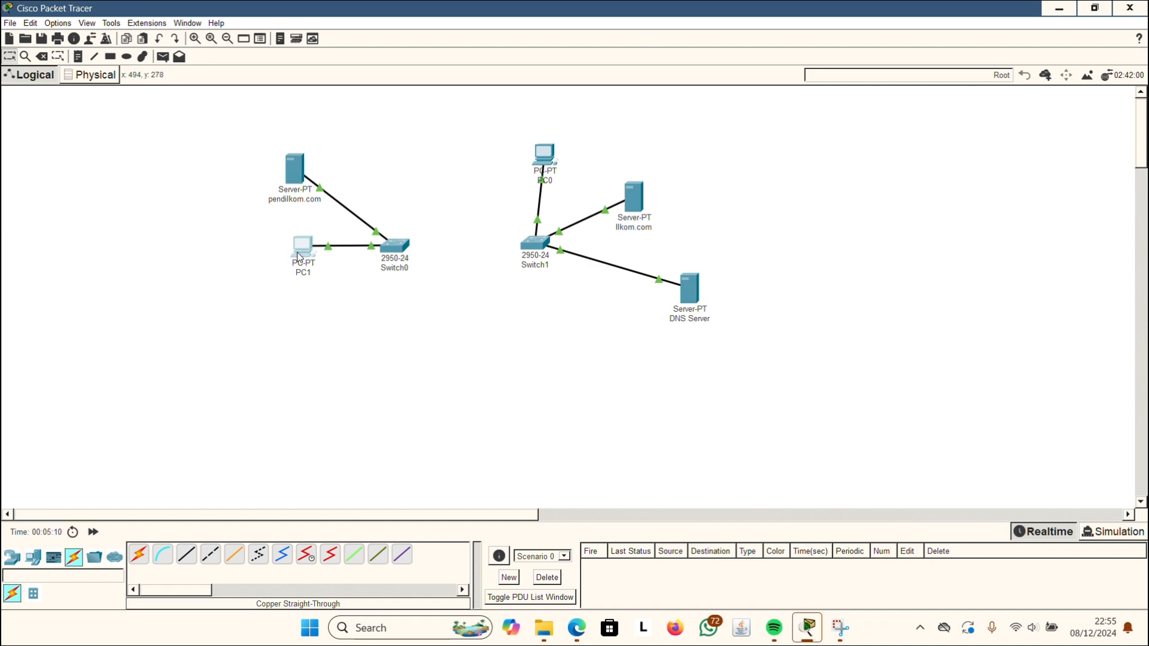
Ping the pendilkom.com server at 192.168.1.1 from PC1's command prompt.
left_click(298, 256)
left_click(752, 179)
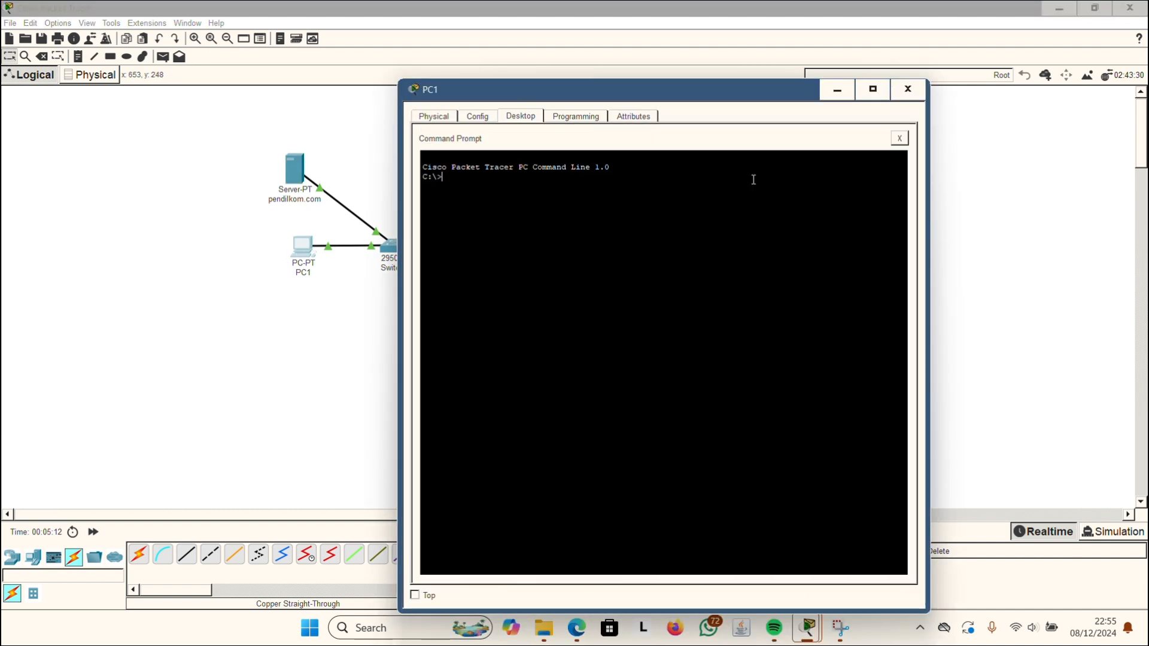
type("ping 192.168.1.1")
key("Return")
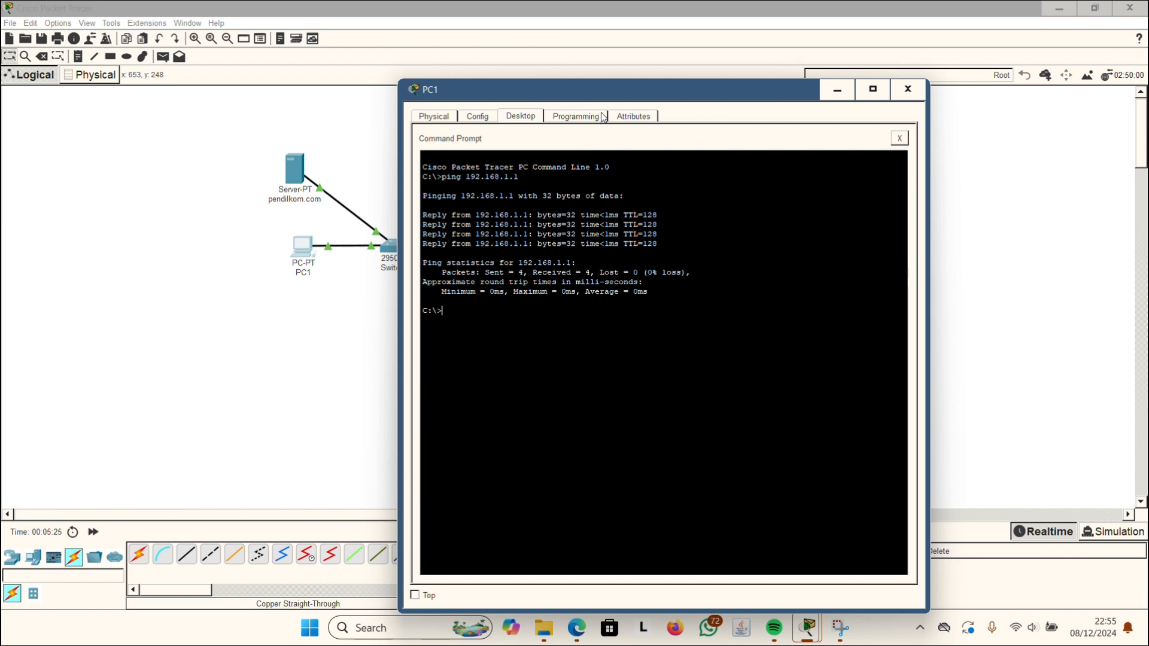
Close PC1's command prompt and try to load pendilkom.com in PC1's web browser.
left_click(900, 139)
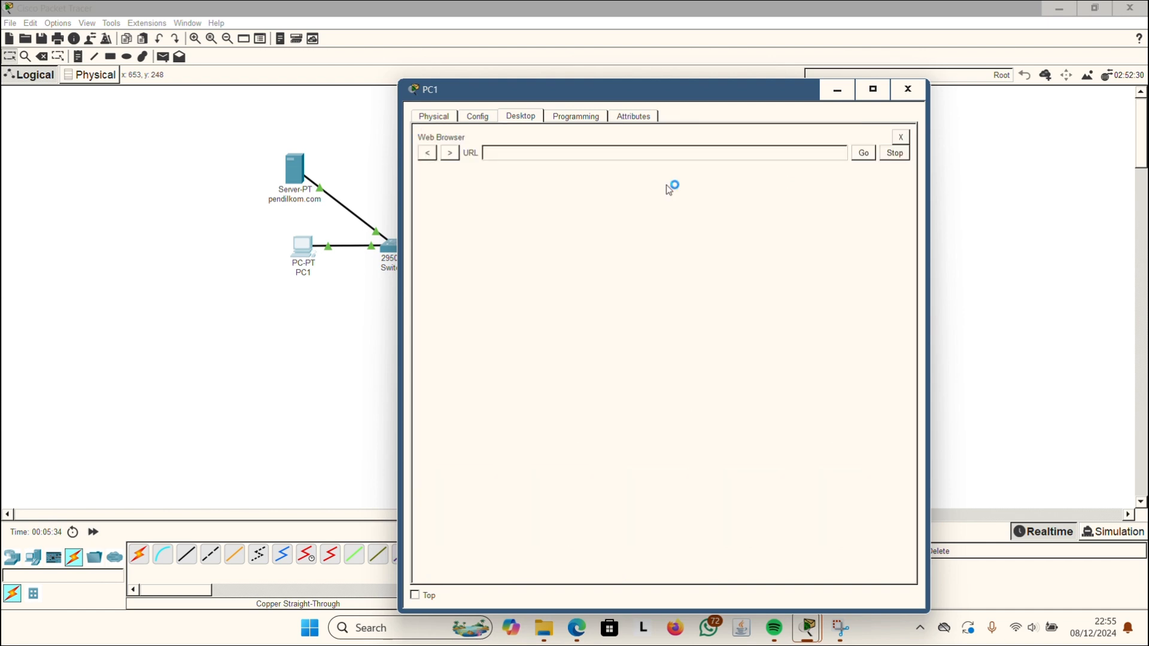
left_click(628, 154)
type("pendilkom.com")
key("Return")
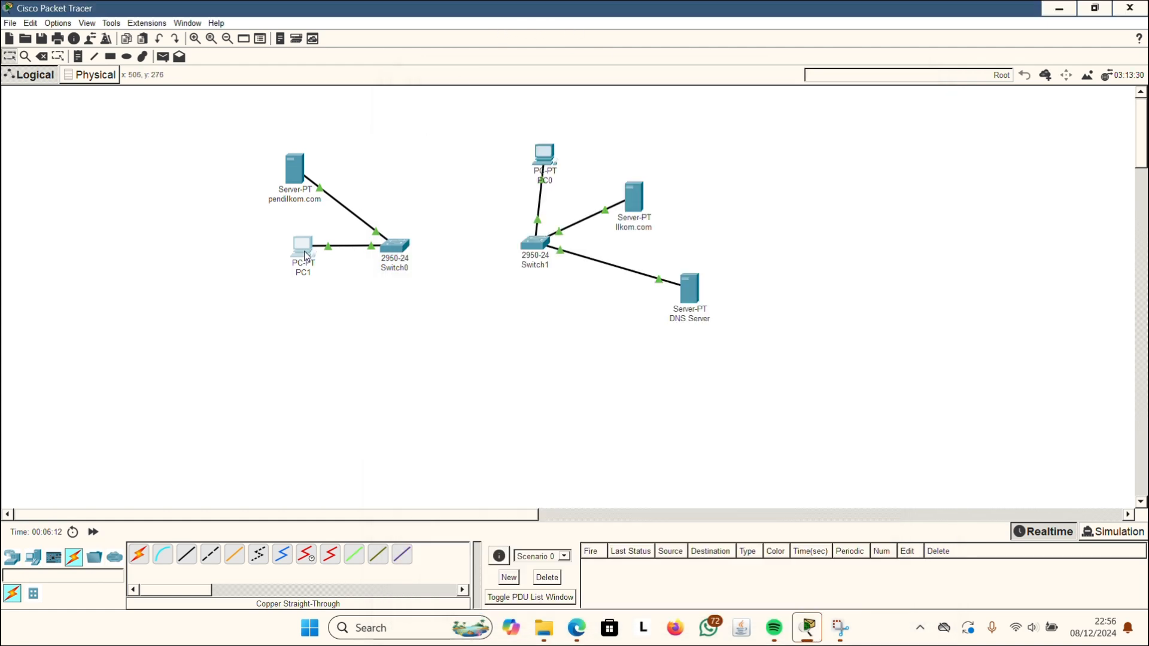
Set PC1's DNS server address to 192.168.1.1 in its IP configuration.
left_click(305, 256)
left_click(472, 184)
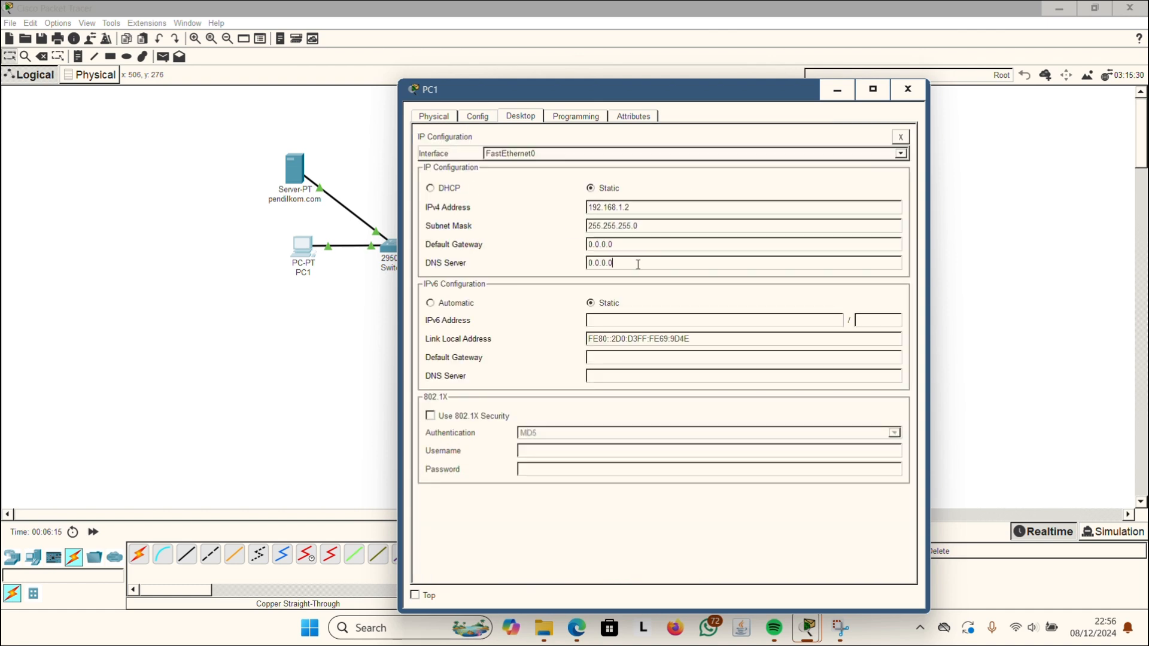
left_click_drag(638, 265, 578, 266)
type("192.168.1.1")
left_click(901, 137)
Load pendilkom.com again in PC1's web browser, and close PC1's window.
left_click(846, 162)
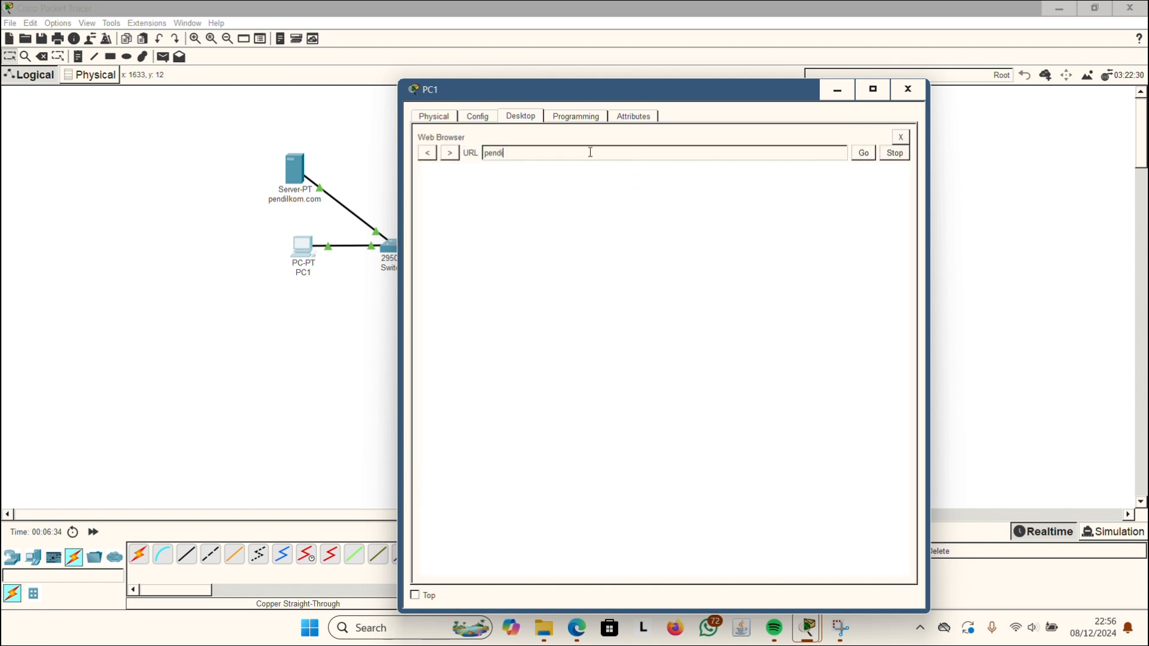
type(".com")
key("Return")
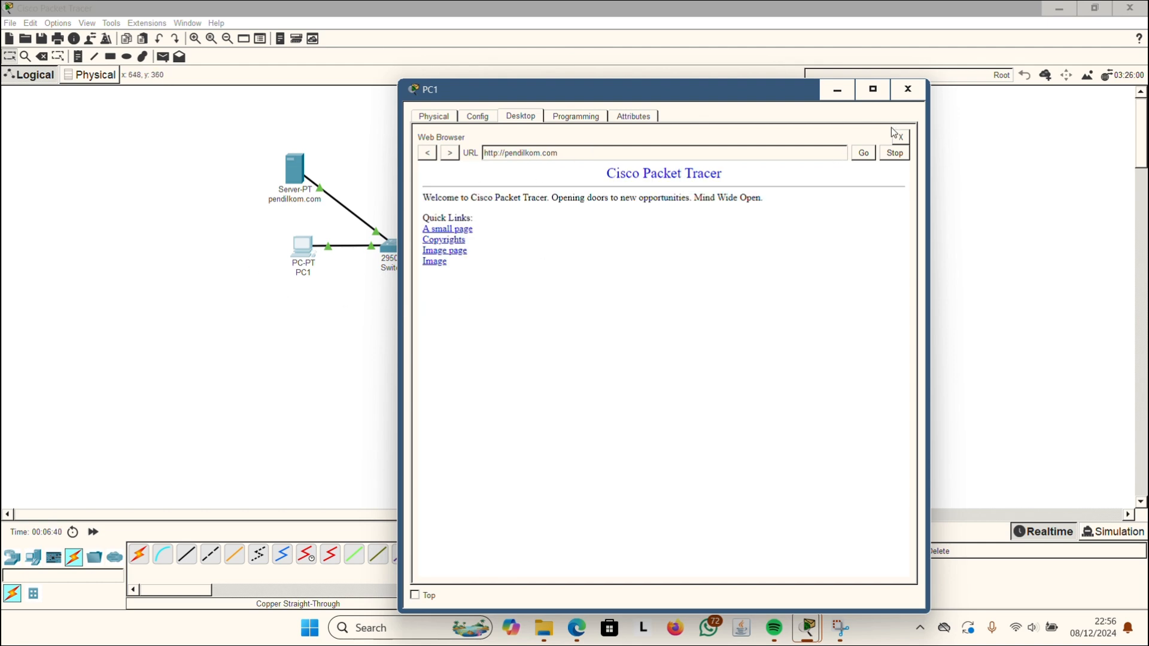
left_click(909, 90)
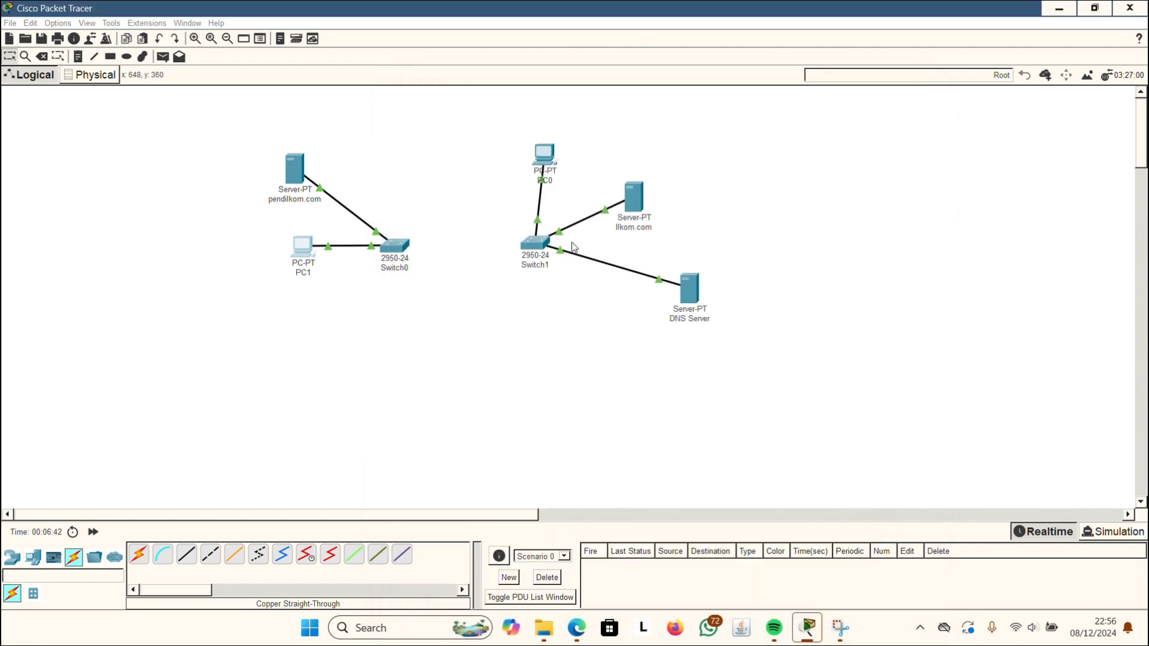
Set PC0's static IPv4 address to 10.0.0.2 with the default subnet mask 255.0.0.0, and close PC0's window.
left_click(554, 160)
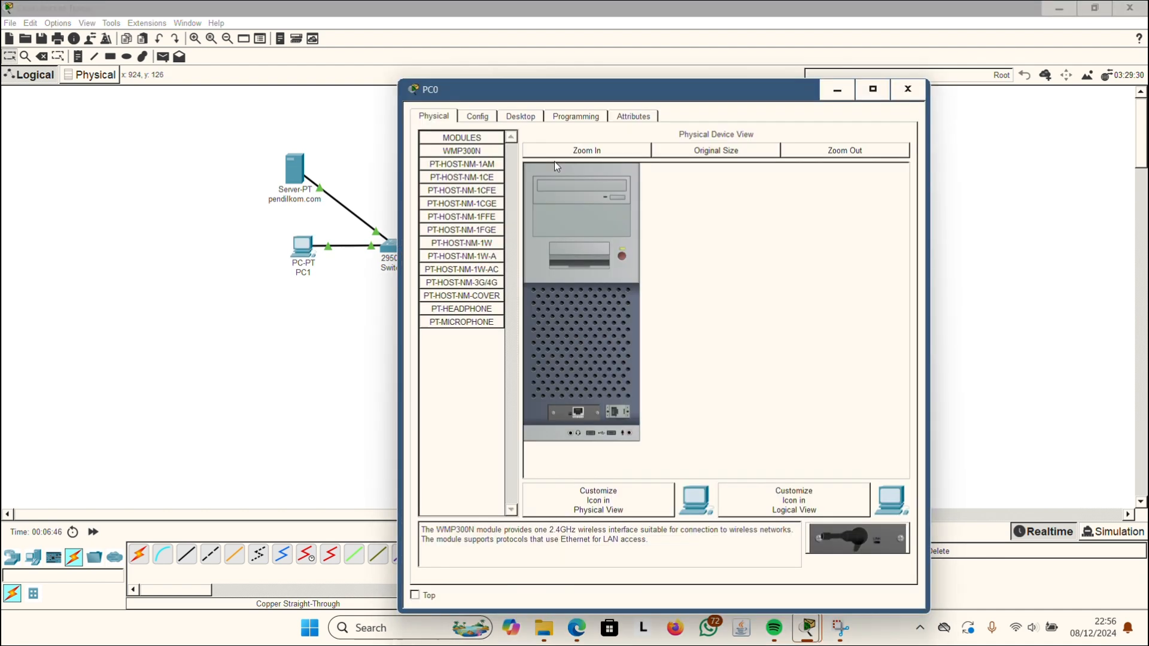
left_click(537, 117)
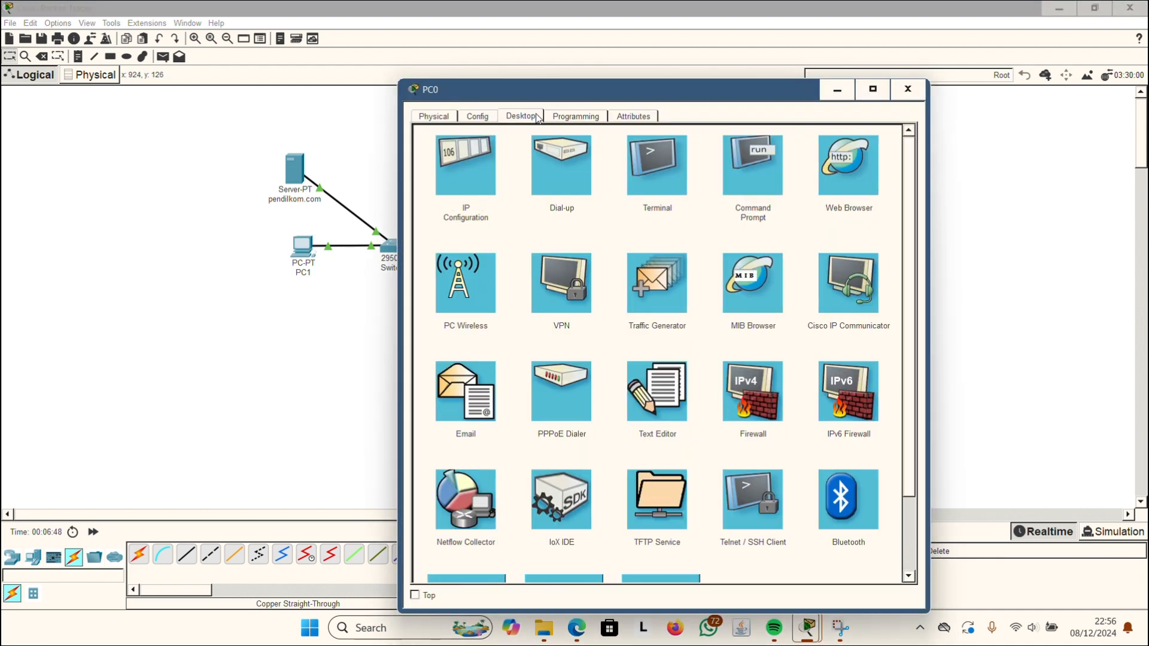
left_click(462, 173)
type("10.0.0.2")
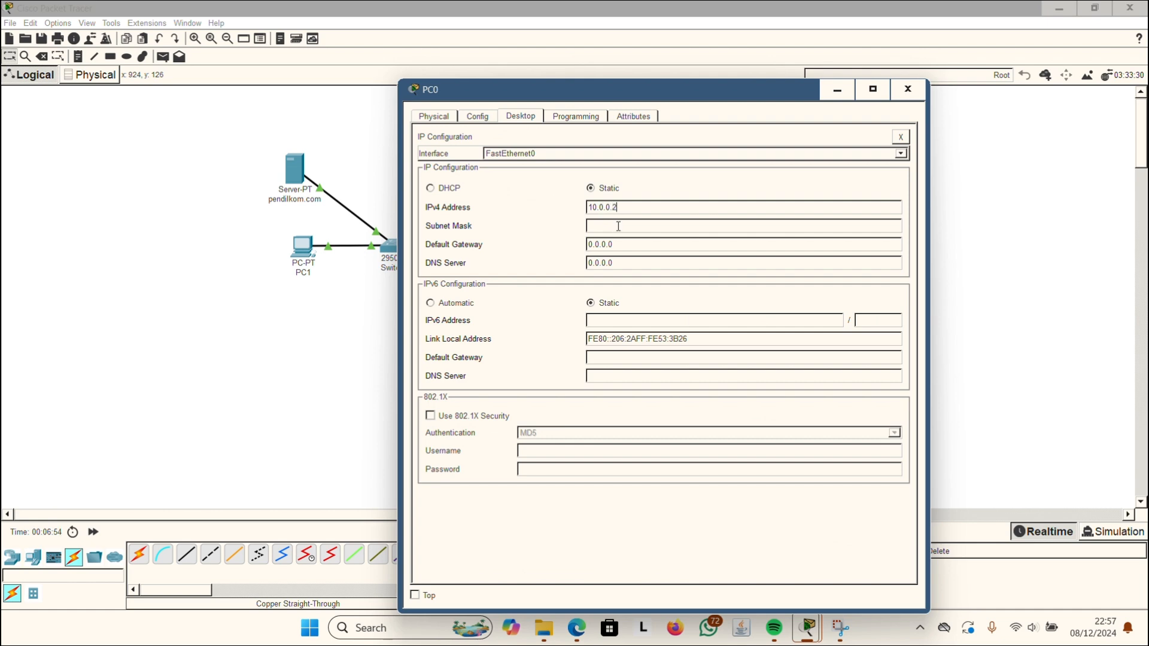
left_click(618, 226)
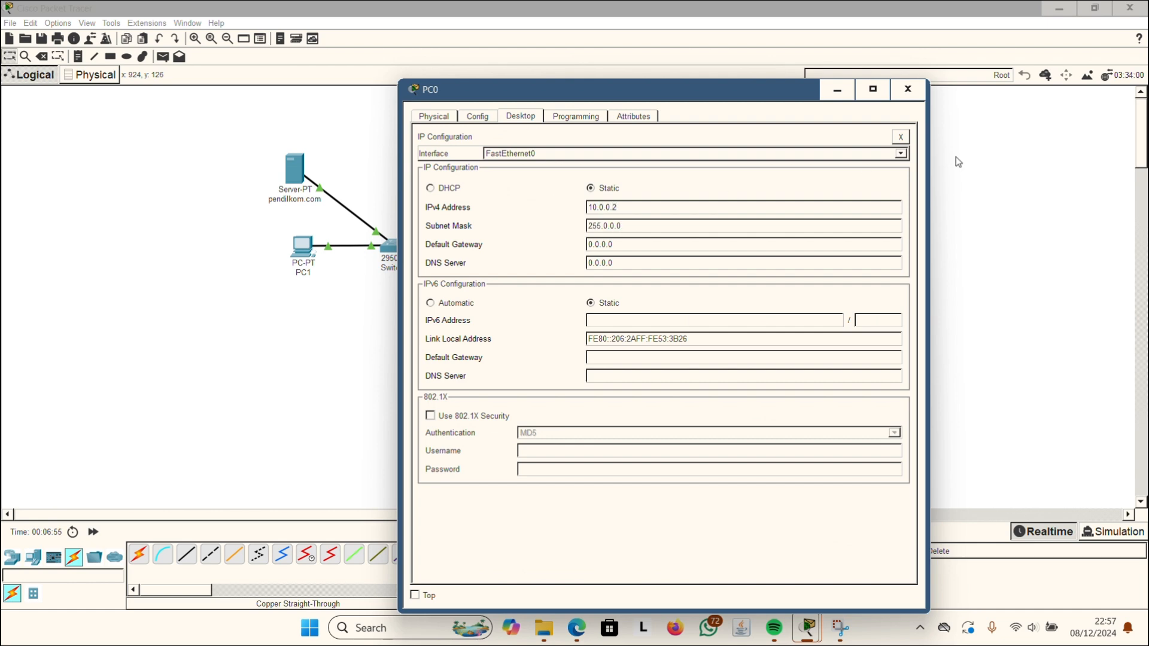
left_click(908, 90)
Open the Ilkom.com server's IP configuration and look up its assigned address in the assignment PDF in Edge.
left_click(631, 207)
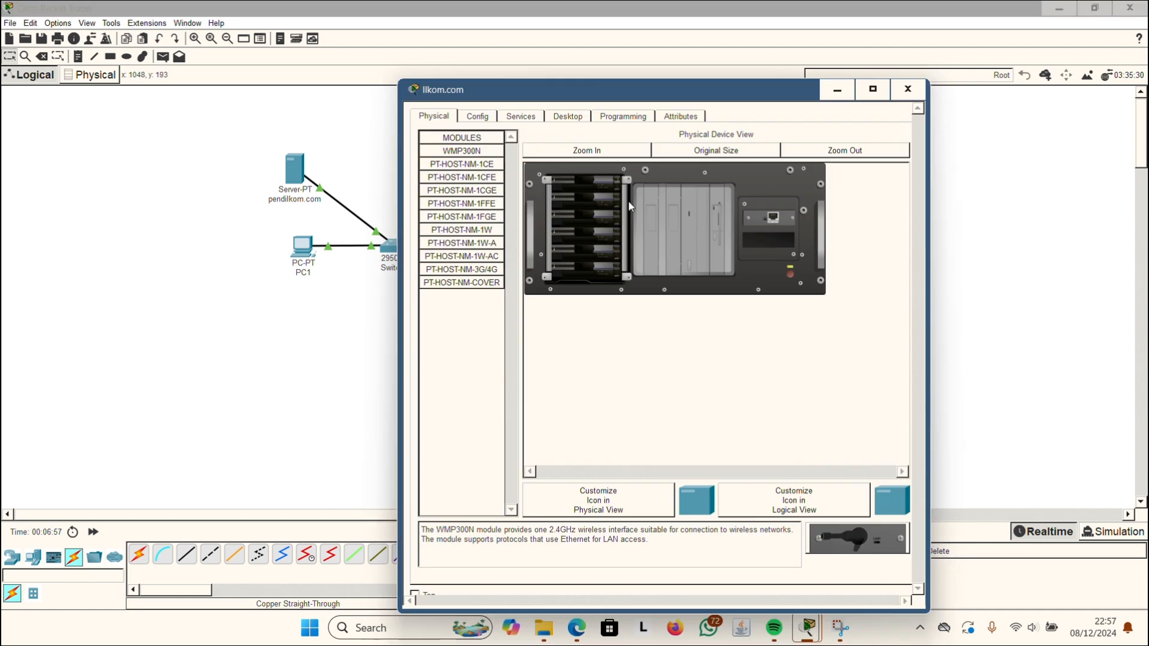
left_click(569, 116)
left_click(455, 165)
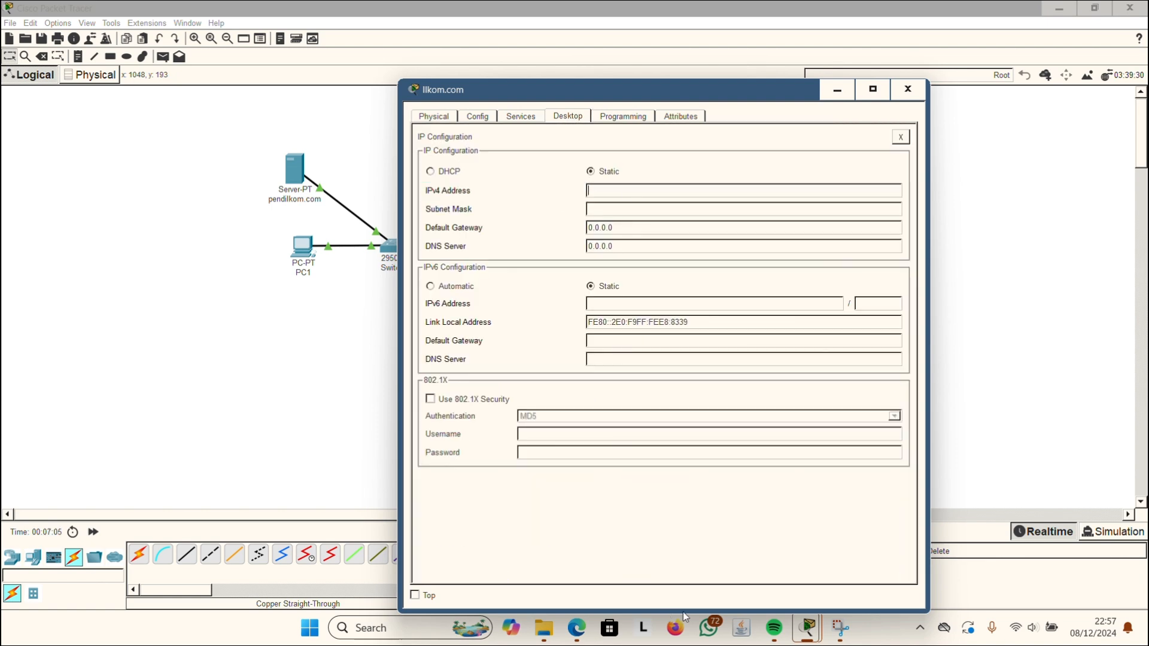
mouse_move(589, 641)
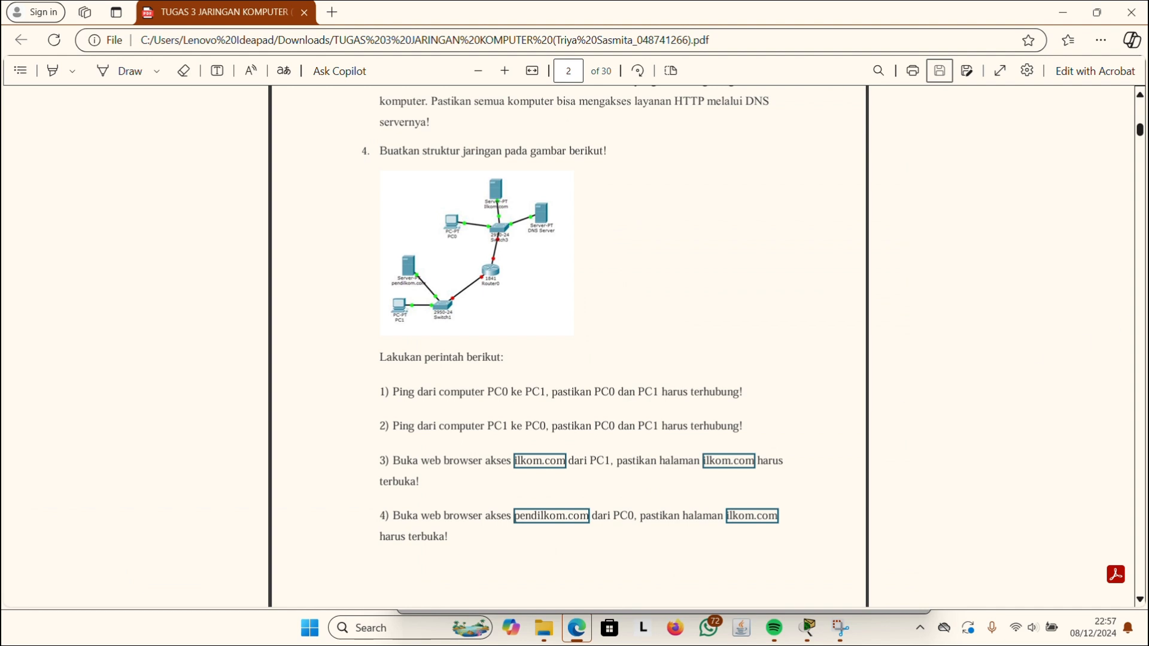
left_click_drag(1141, 129, 1140, 423)
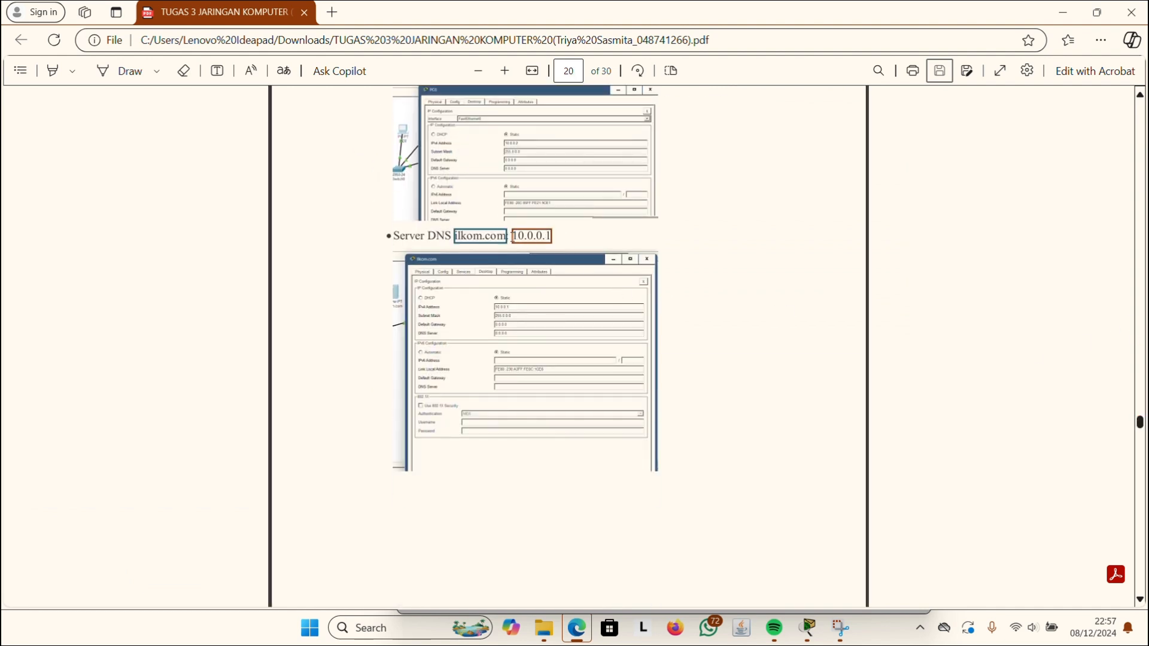
mouse_move(806, 631)
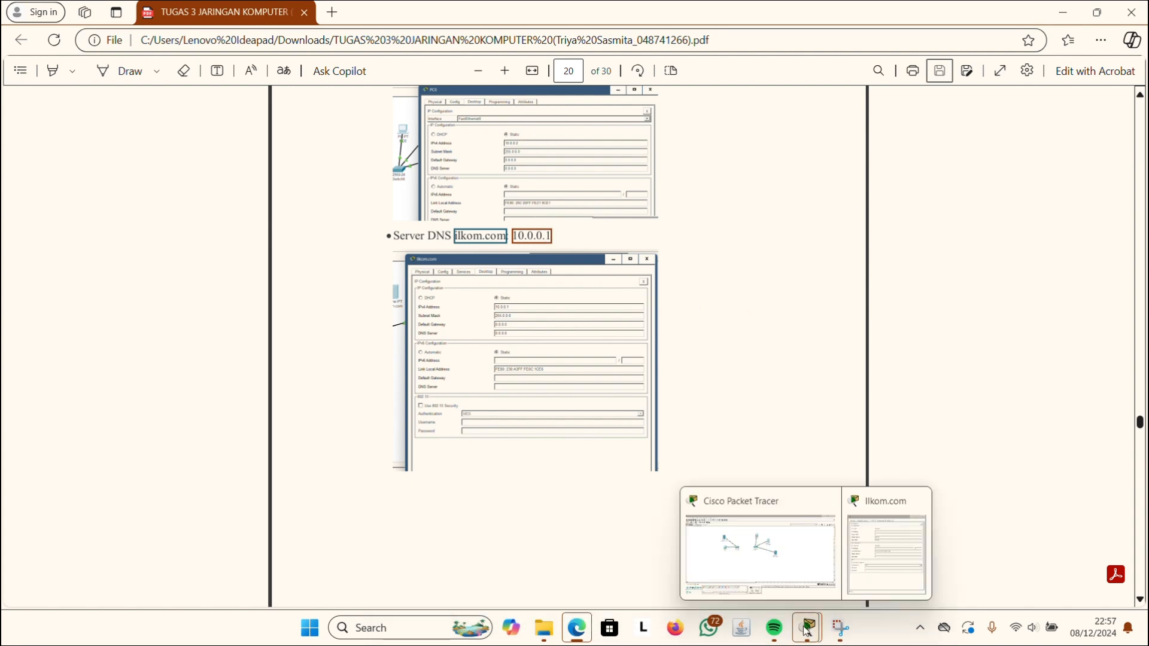
Switch to Cisco Packet Tracer, set the Ilkom.com server's static IPv4 address to 10.0.0.1 with the default subnet mask, and close its window.
left_click(811, 549)
left_click(639, 226)
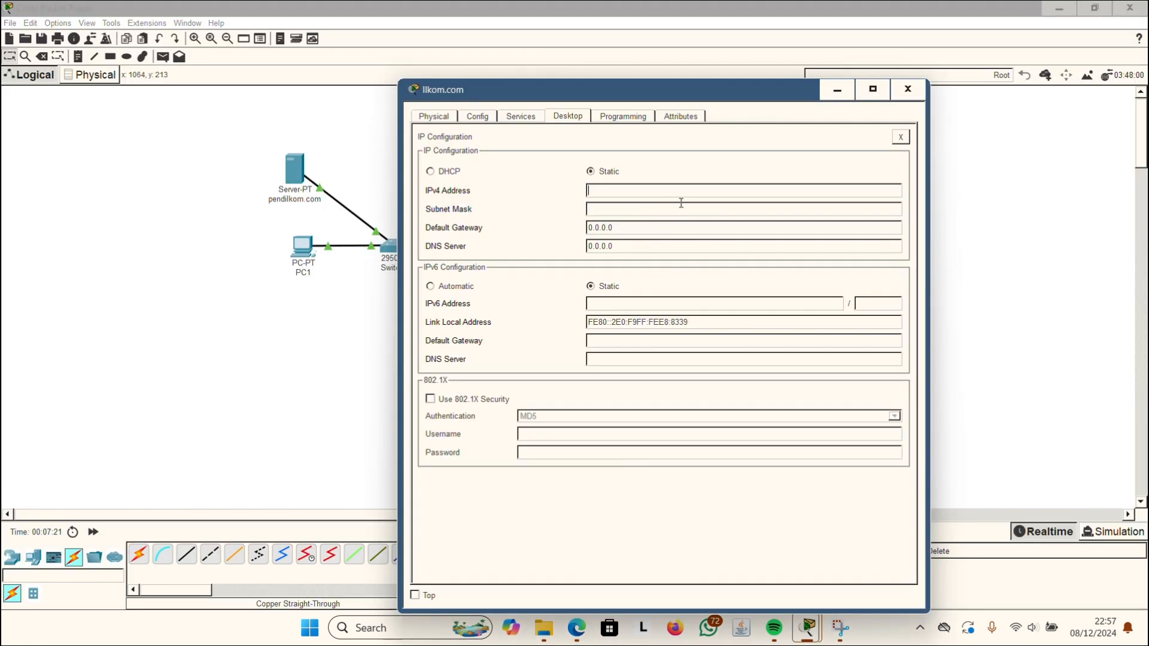
type("10.0.0.0")
left_click(681, 203)
left_click(907, 89)
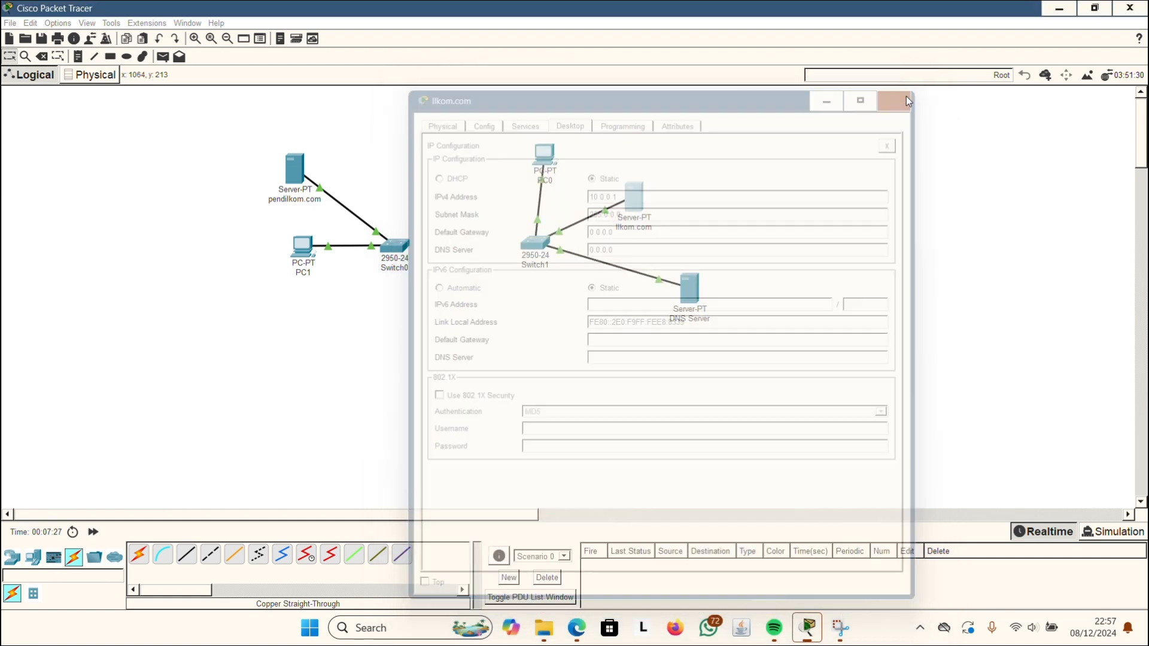
Open the DNS Server's IP configuration.
mouse_move(696, 318)
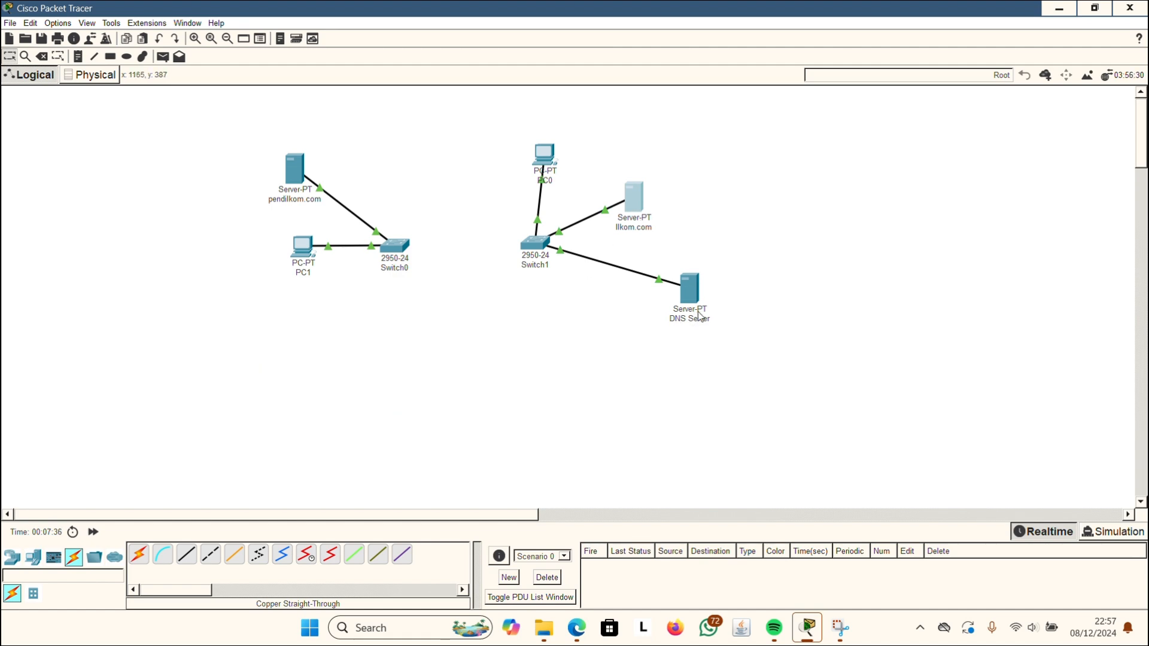
left_click(692, 293)
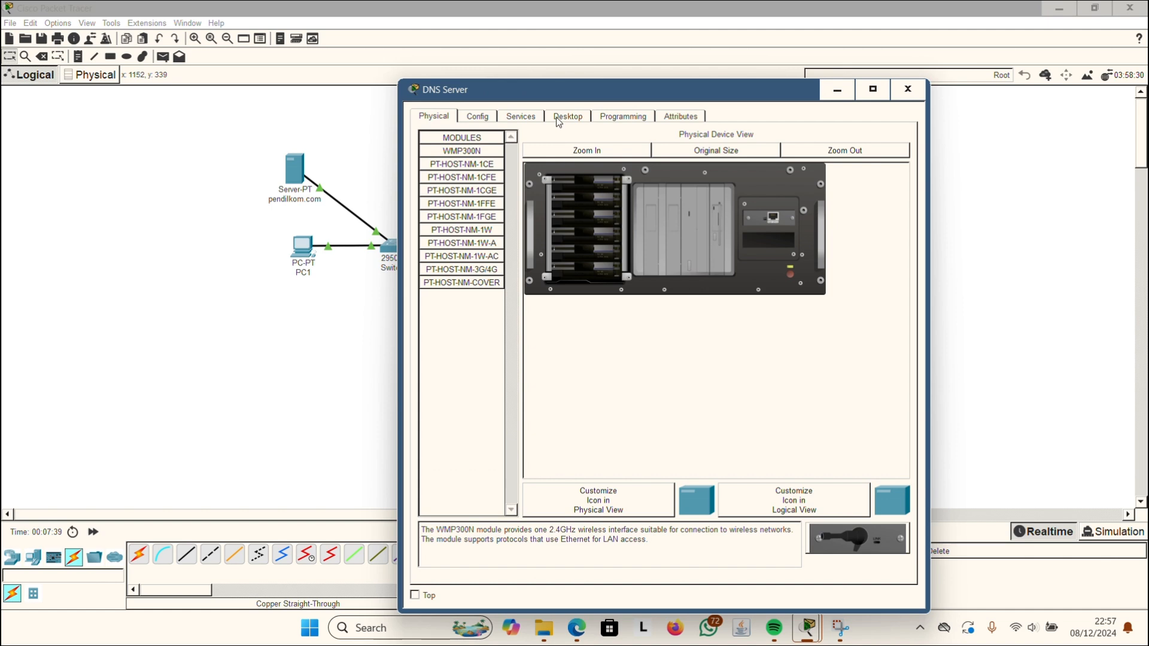
left_click(560, 116)
left_click(451, 167)
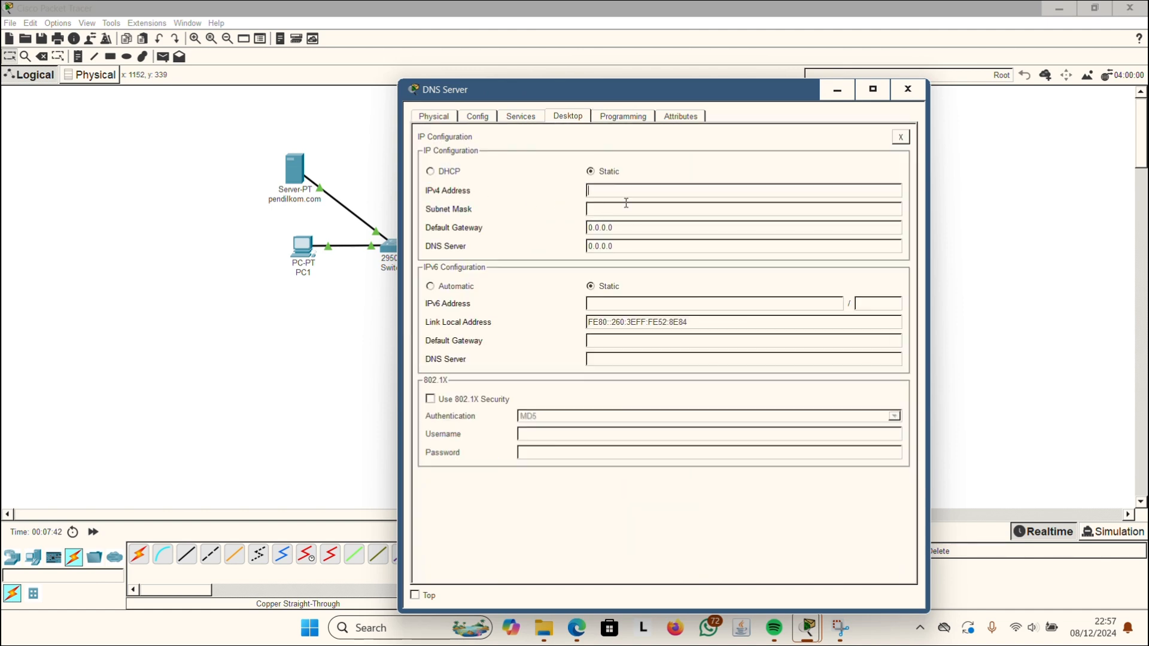
Look up the DNS Server's assigned address in the assignment PDF in Edge, and return to its IP configuration window in Cisco Packet Tracer.
left_click(633, 509)
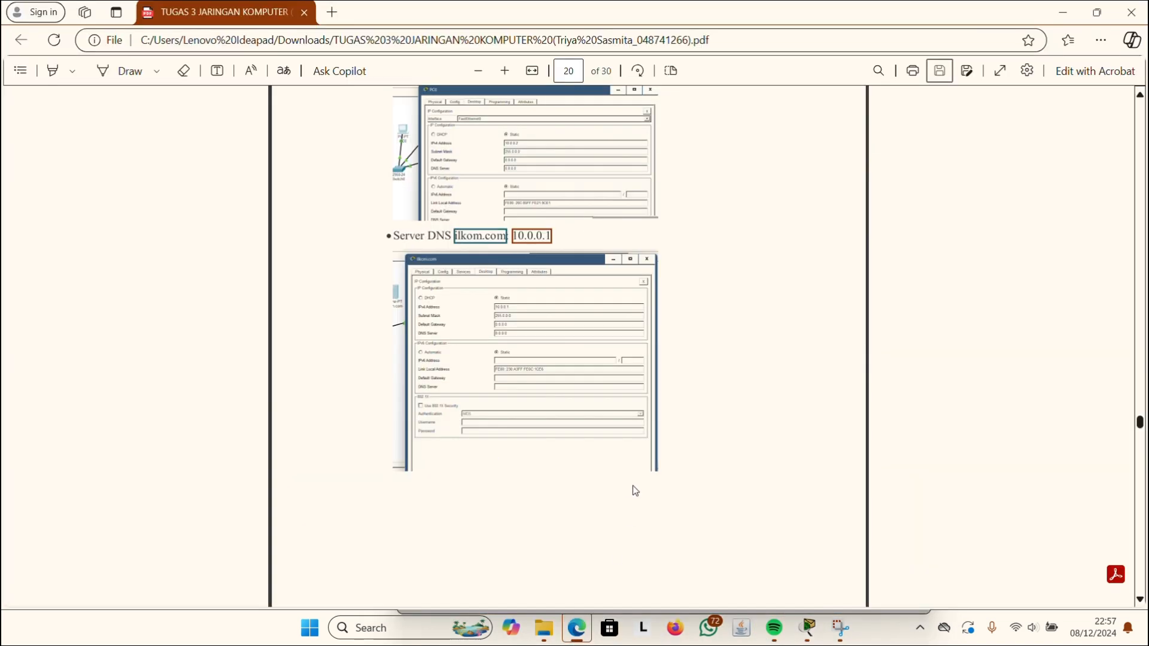
scroll(948, 515, "down", 6)
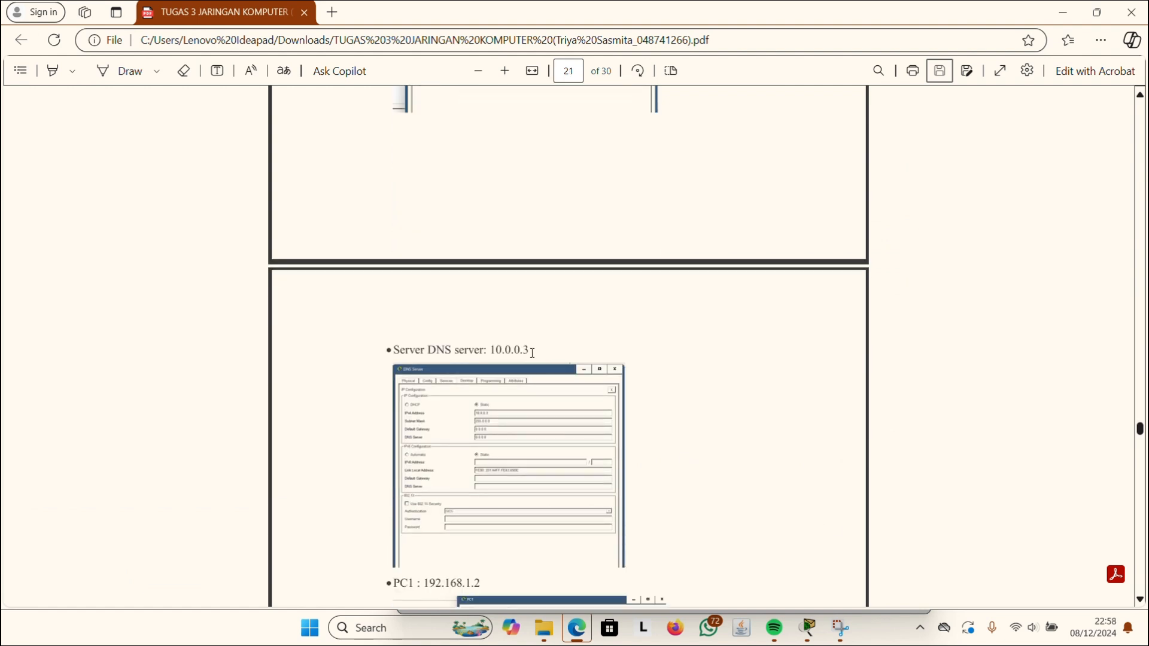
left_click_drag(534, 353, 486, 350)
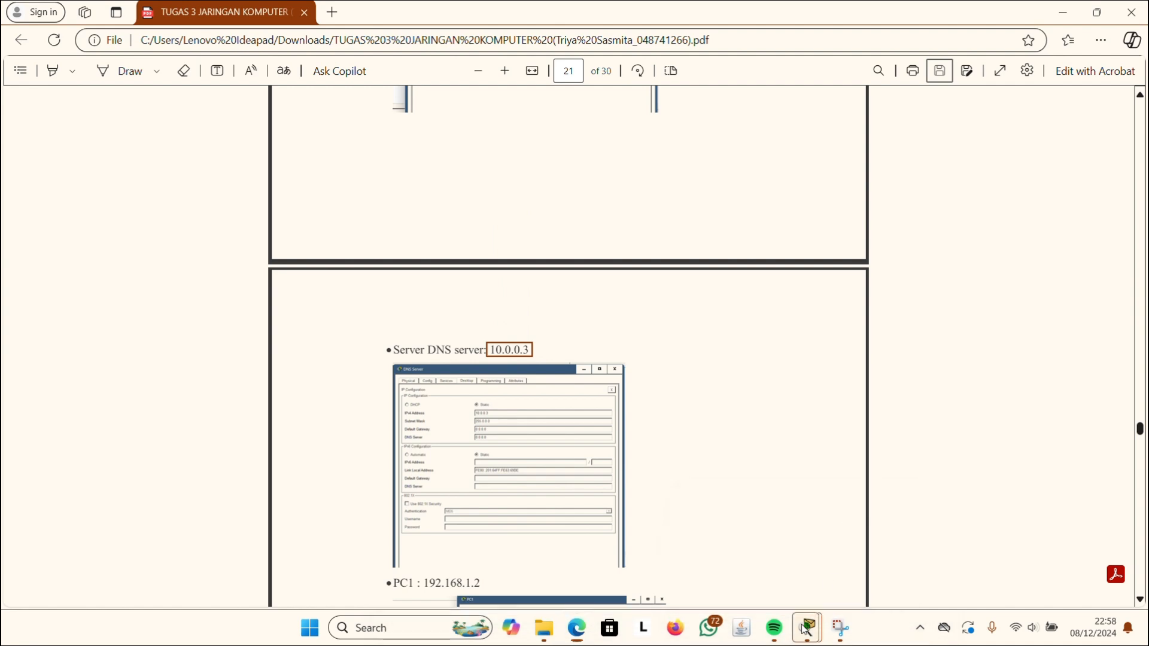
mouse_move(808, 628)
left_click(877, 529)
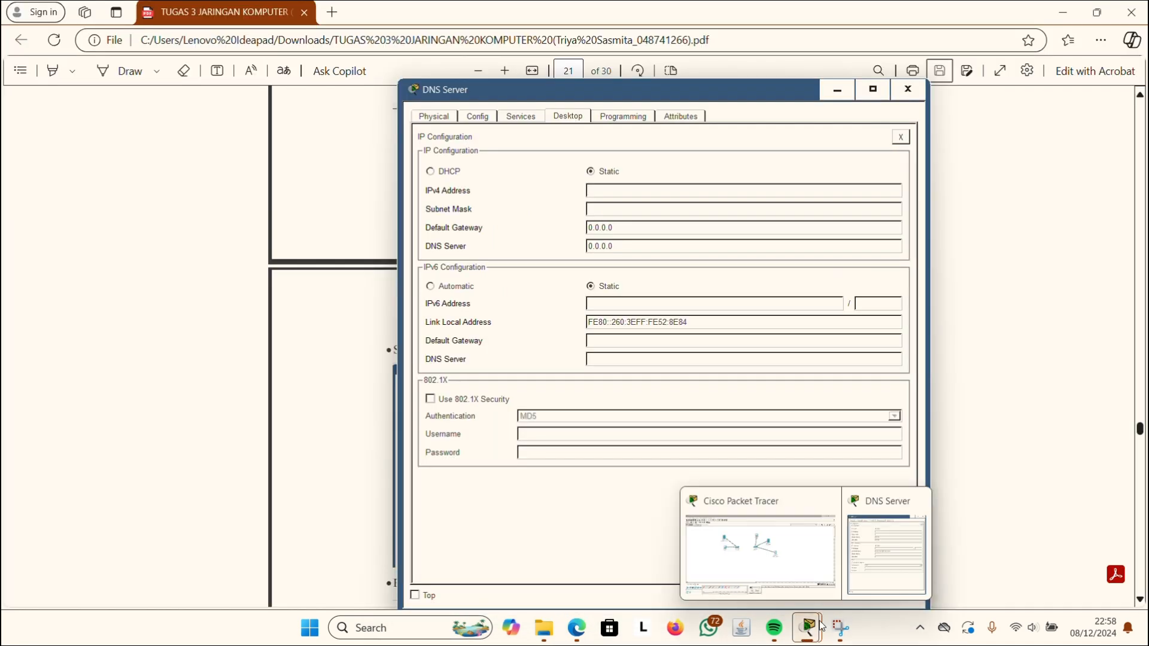
Set the DNS Server's static IPv4 address to 10.0.0.3 with the default subnet mask, and close its window.
left_click(810, 562)
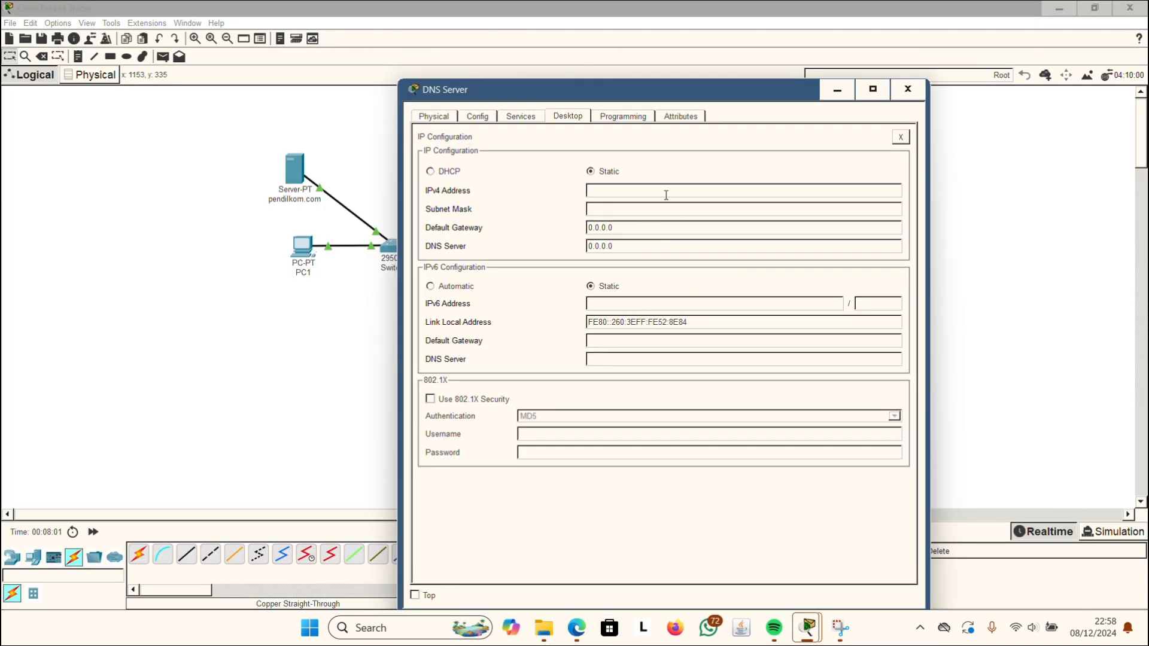
left_click(665, 194)
type("10.0.0.3")
key("Tab")
left_click(908, 88)
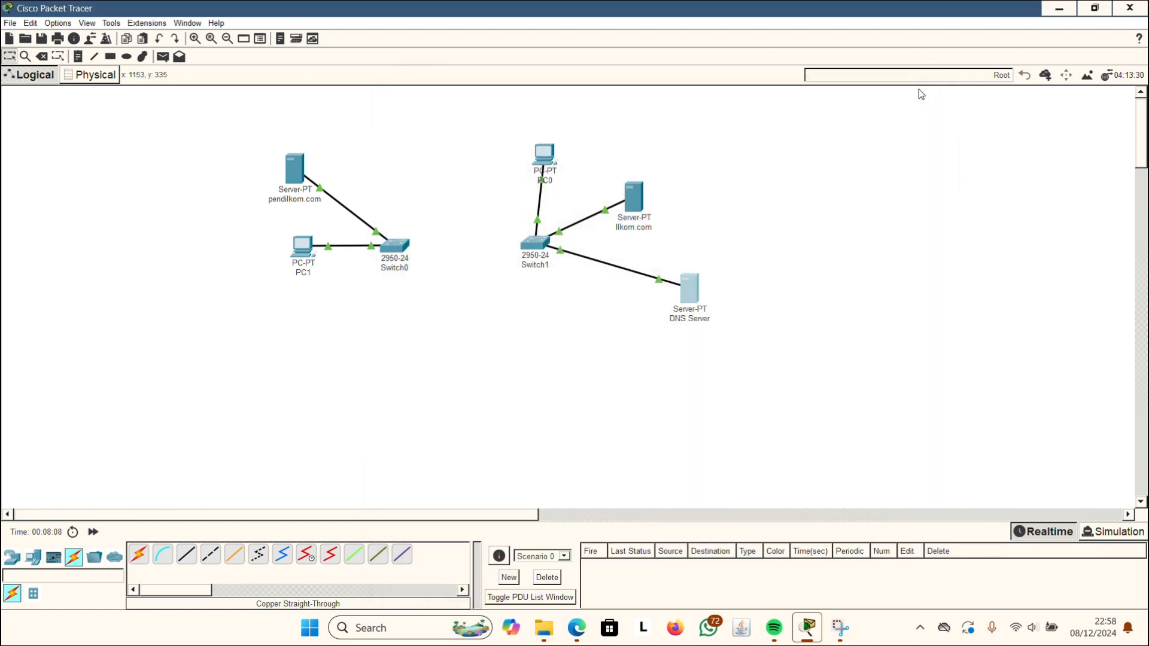
Add a DNS A record for Ilkom.com with address 10.0.0.1 on the Ilkom.com server, and close its window.
left_click(629, 198)
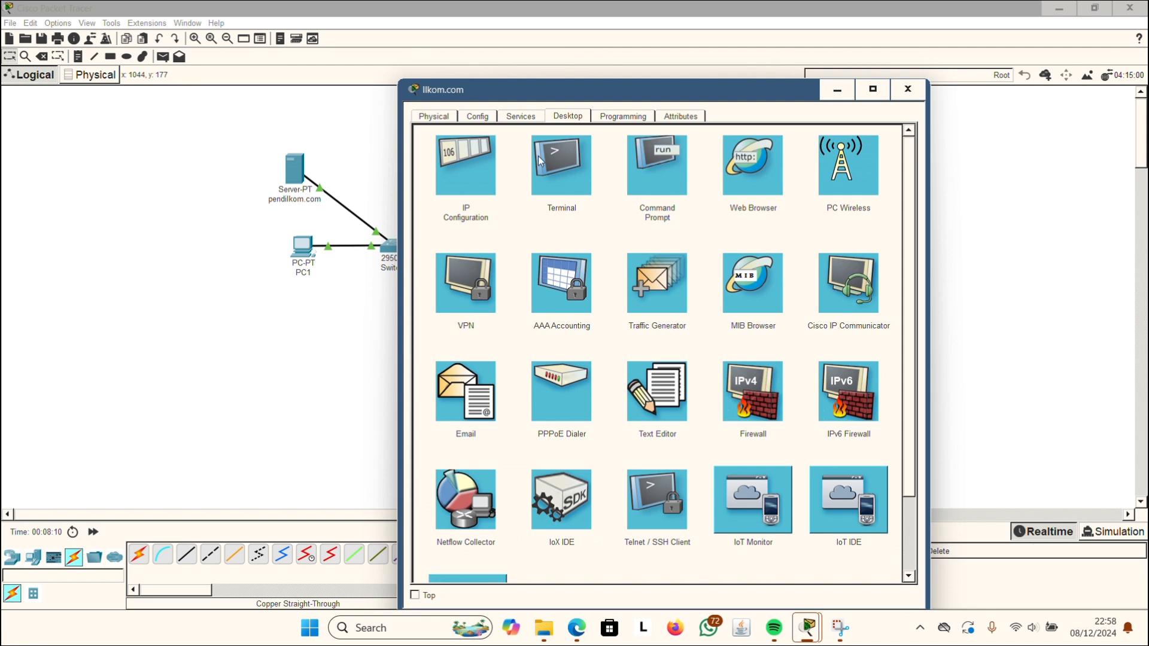
left_click(521, 116)
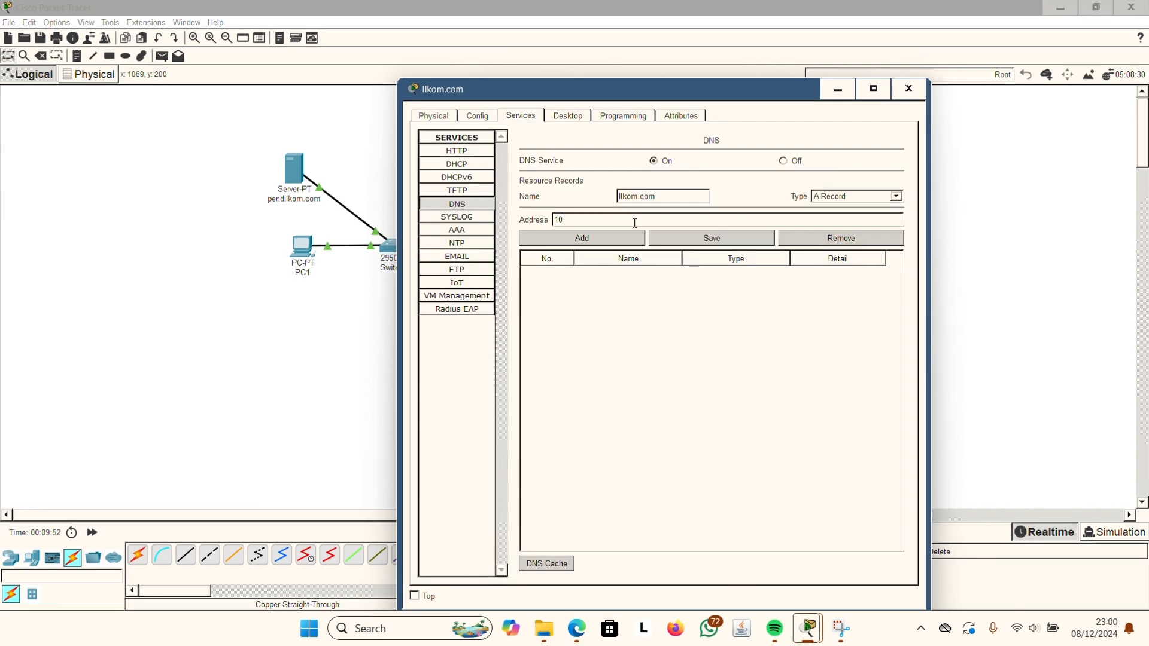
type(".0.0.1")
left_click(613, 239)
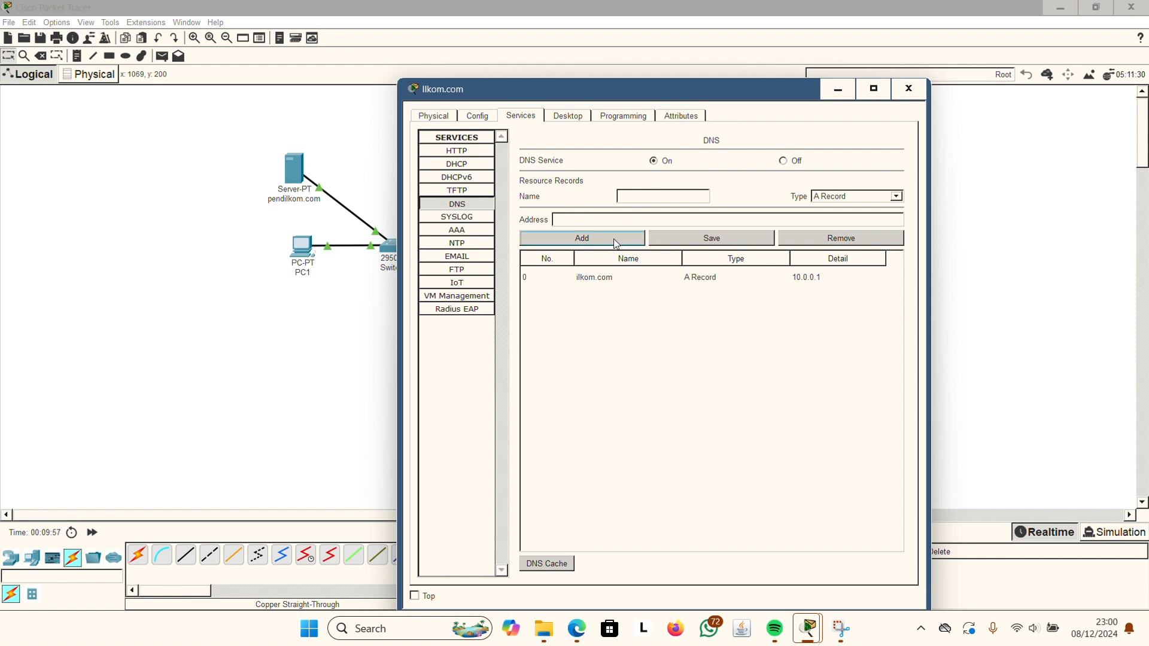
left_click(909, 89)
Add a DNS A record for the student's first-name .com domain with address 10.0.0.3 on the DNS Server, and close its window.
left_click(687, 292)
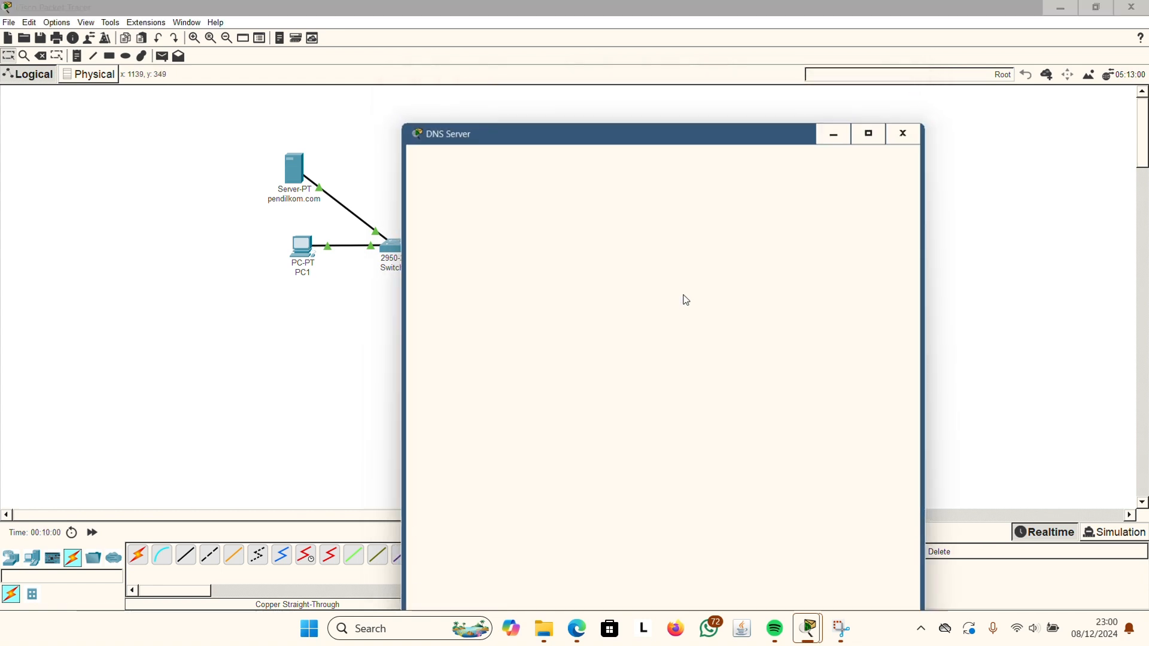
left_click(469, 205)
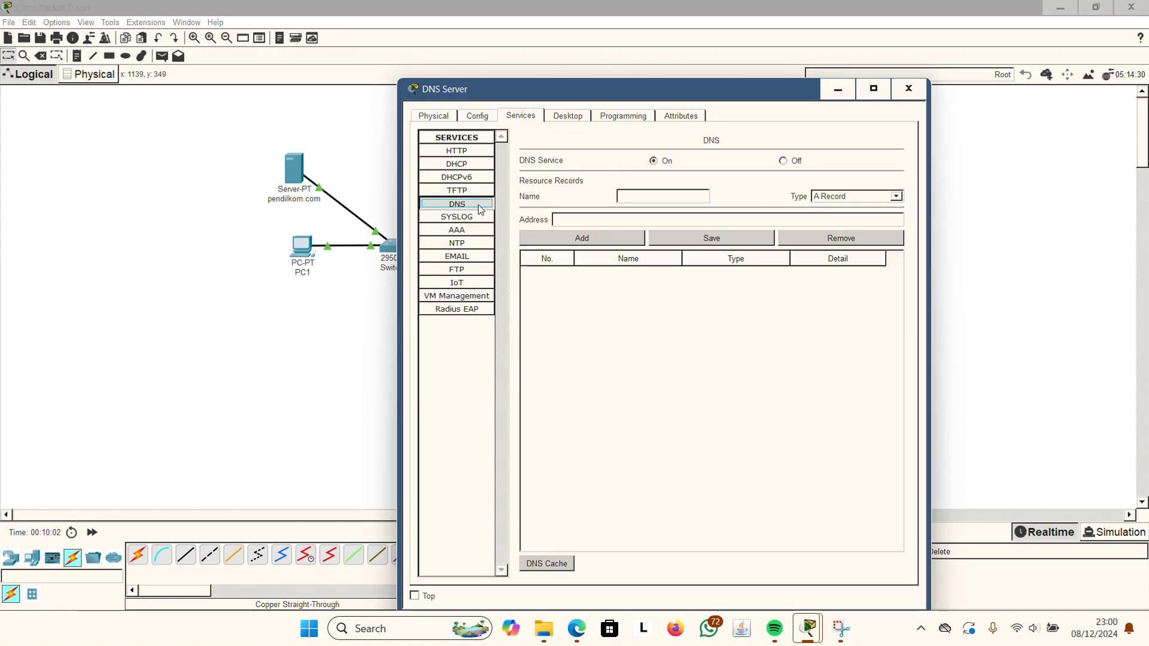
left_click(648, 200)
type("triya")
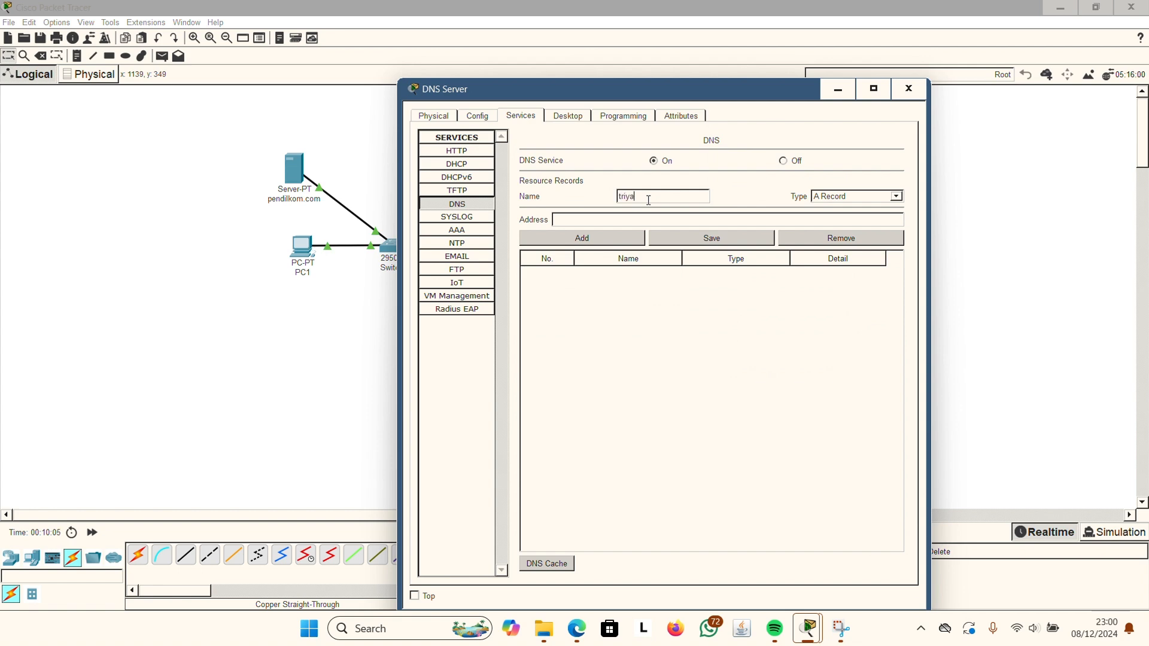
type(".com")
type("10.0.0.3")
left_click(576, 239)
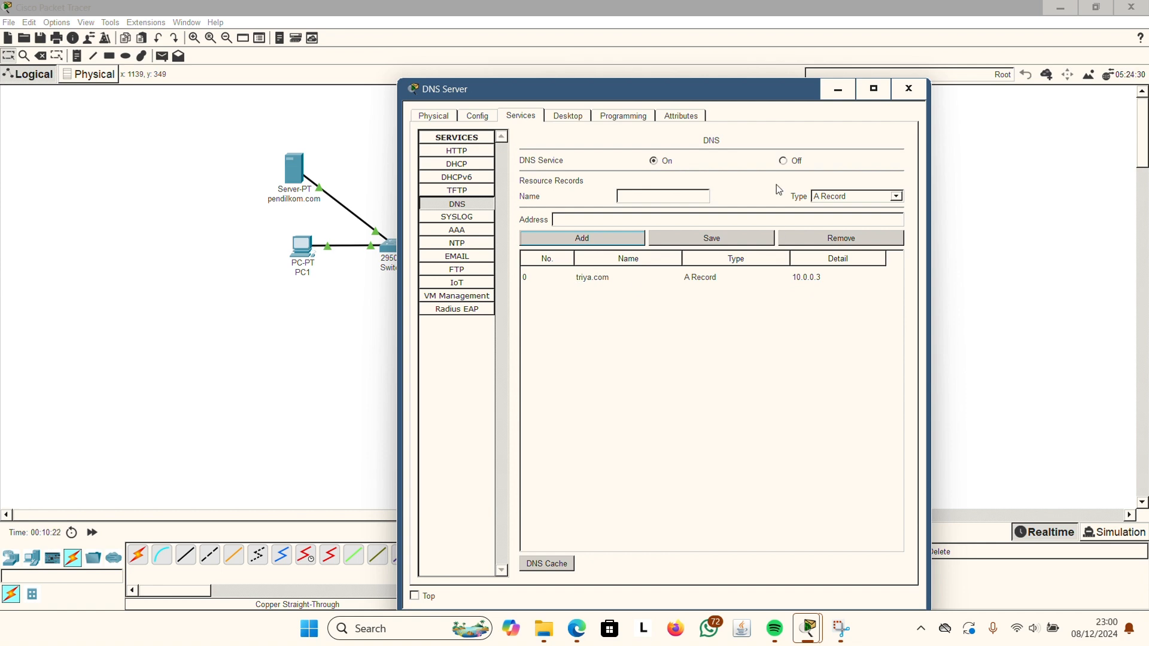
left_click(909, 89)
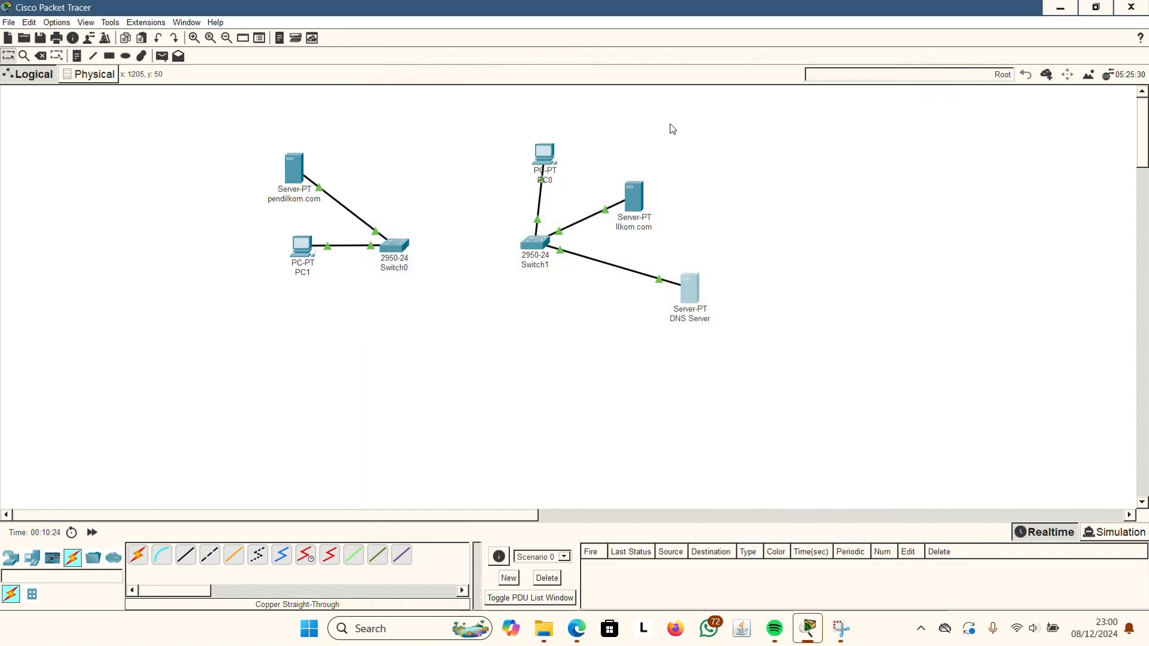
Ping 10.0.0.1 and 10.0.0.3 from PC0's command prompt, and close its window.
left_click(552, 150)
left_click(734, 181)
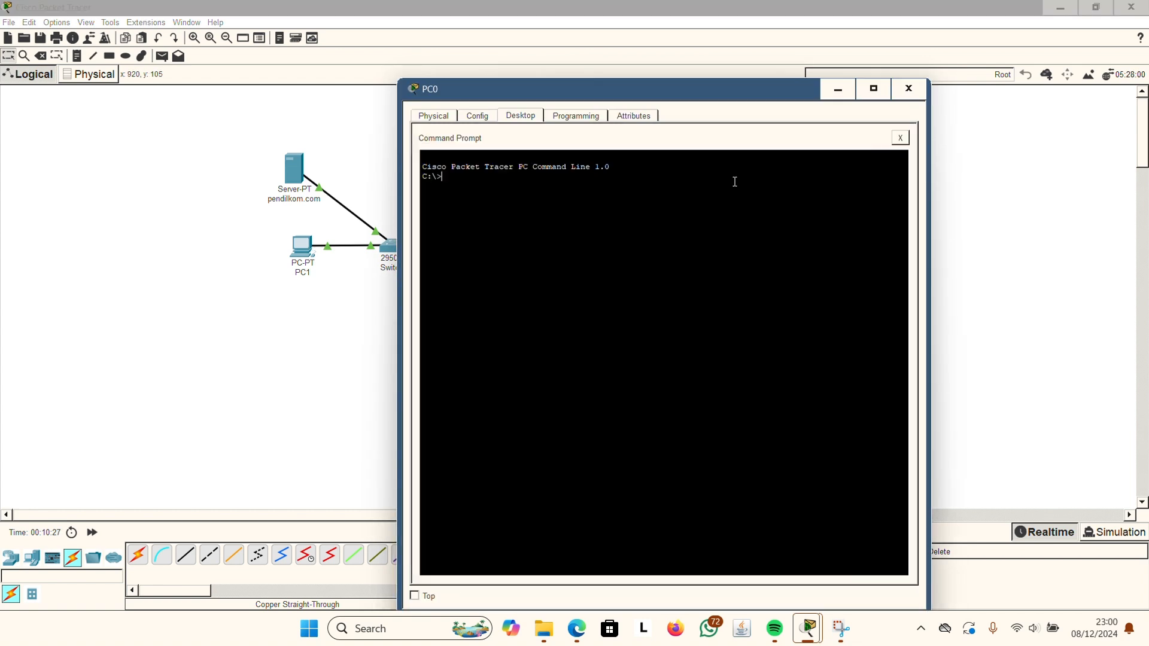
type("ping 10.0.0.1")
key("Return")
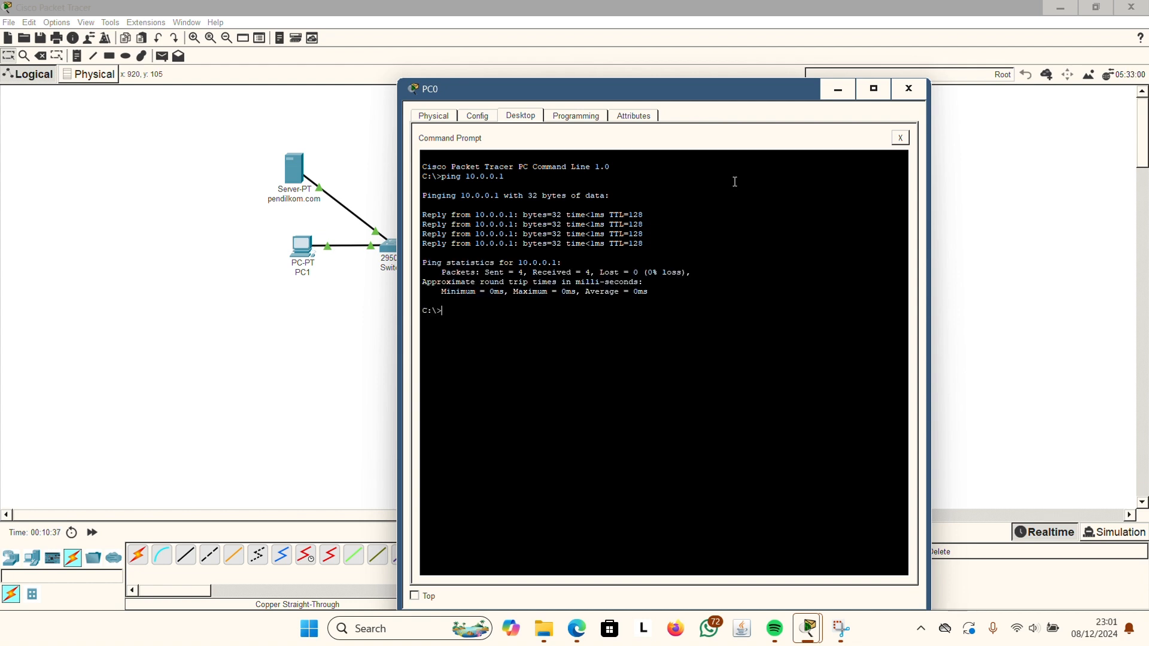
type("ping 10.0.0.3")
key("Return")
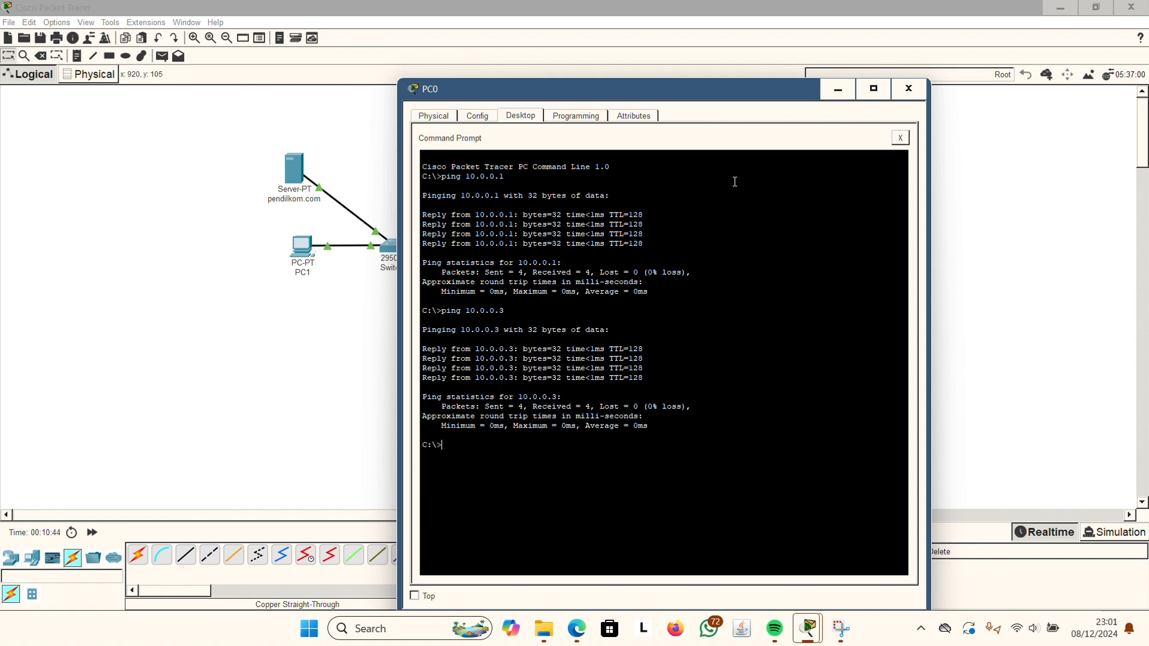
left_click(922, 86)
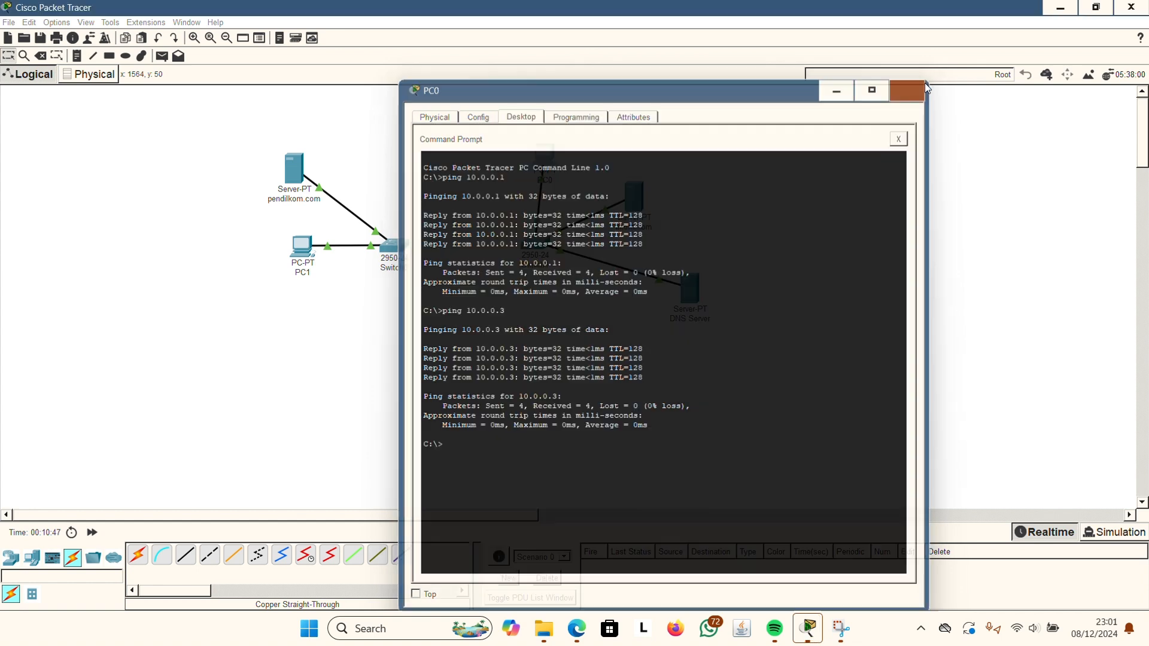
Ping 10.0.0.2 and 10.0.0.3 from the Ilkom.com server's command prompt, and close its window.
left_click(636, 194)
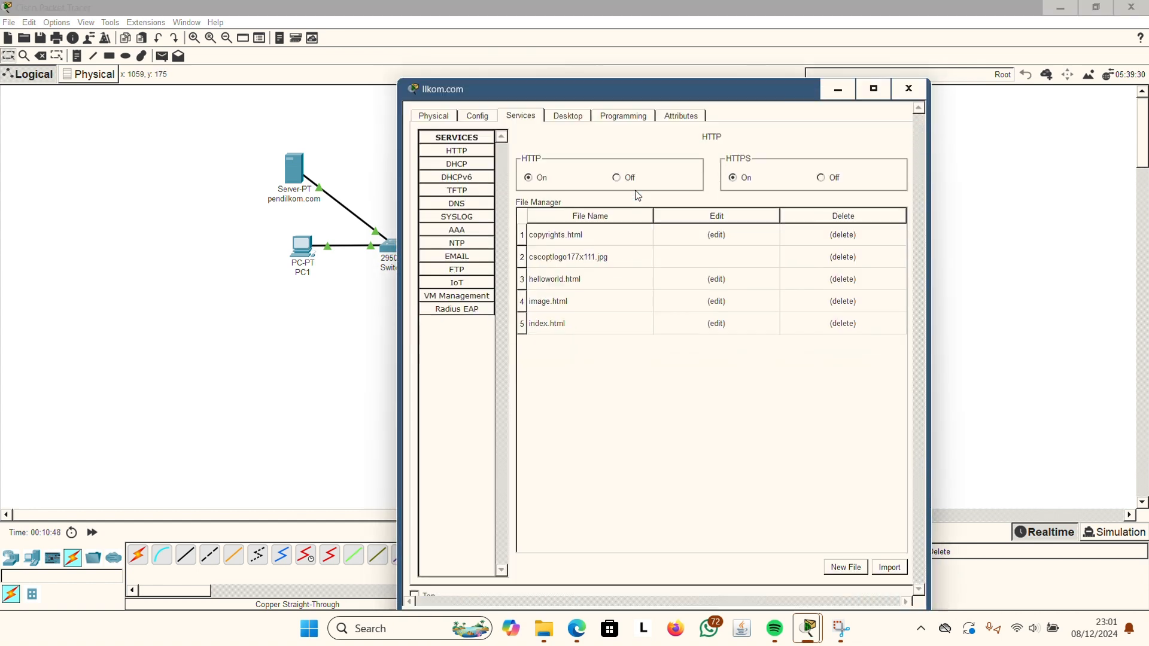
left_click(571, 116)
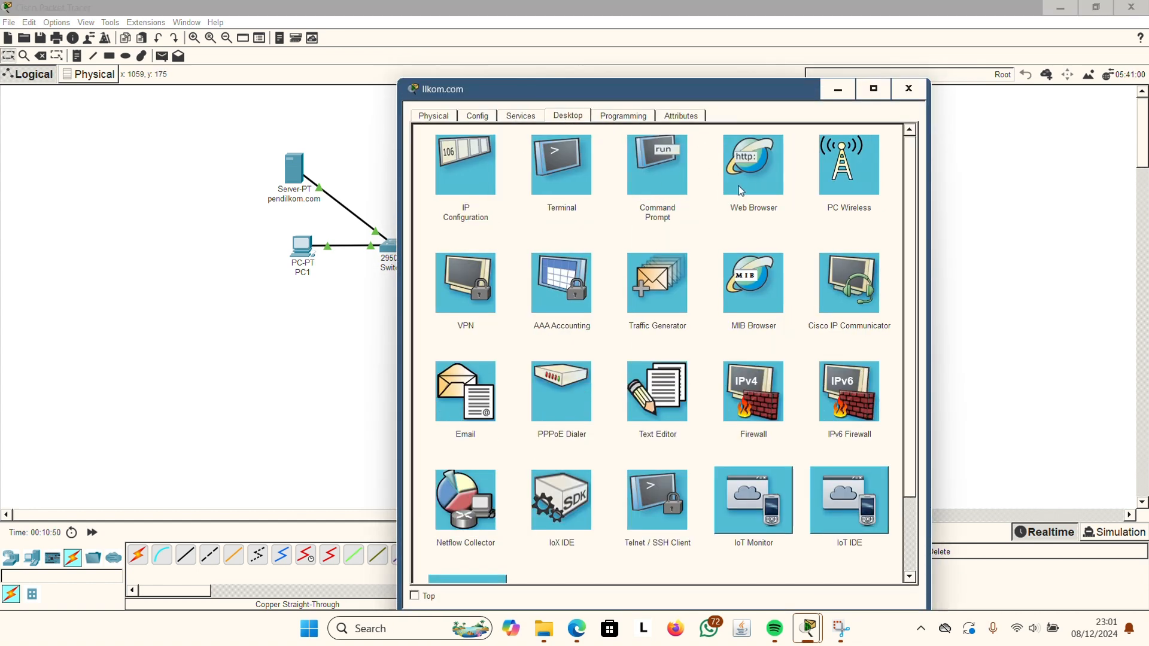
left_click(664, 181)
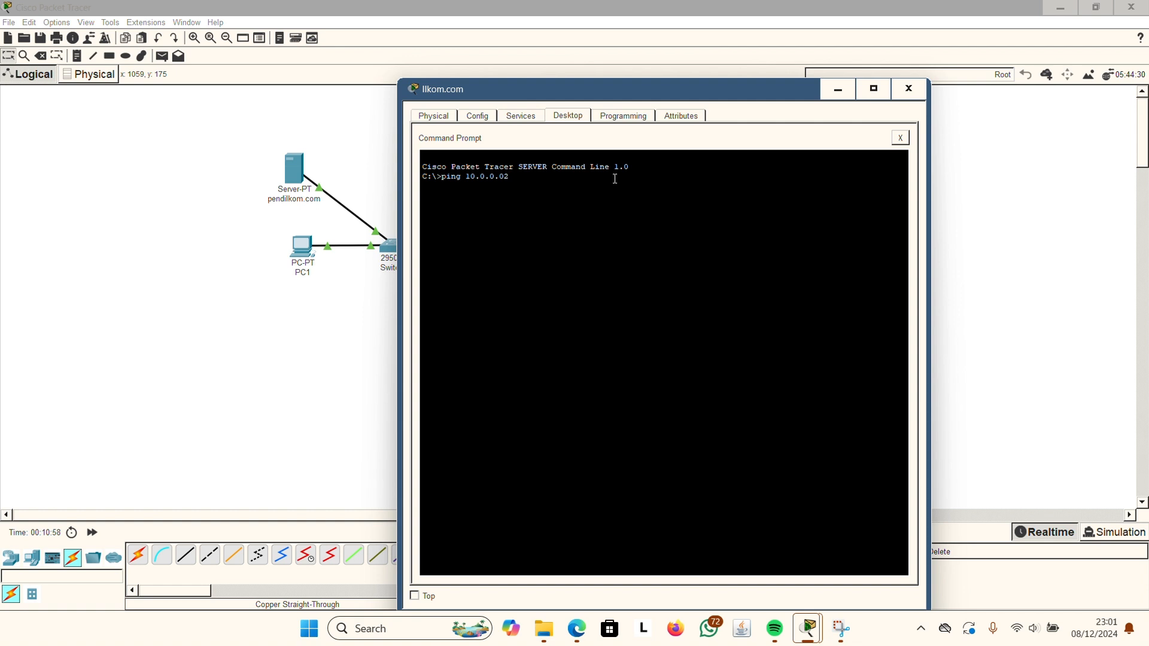
type("ping 10.0.0.2")
key("Return")
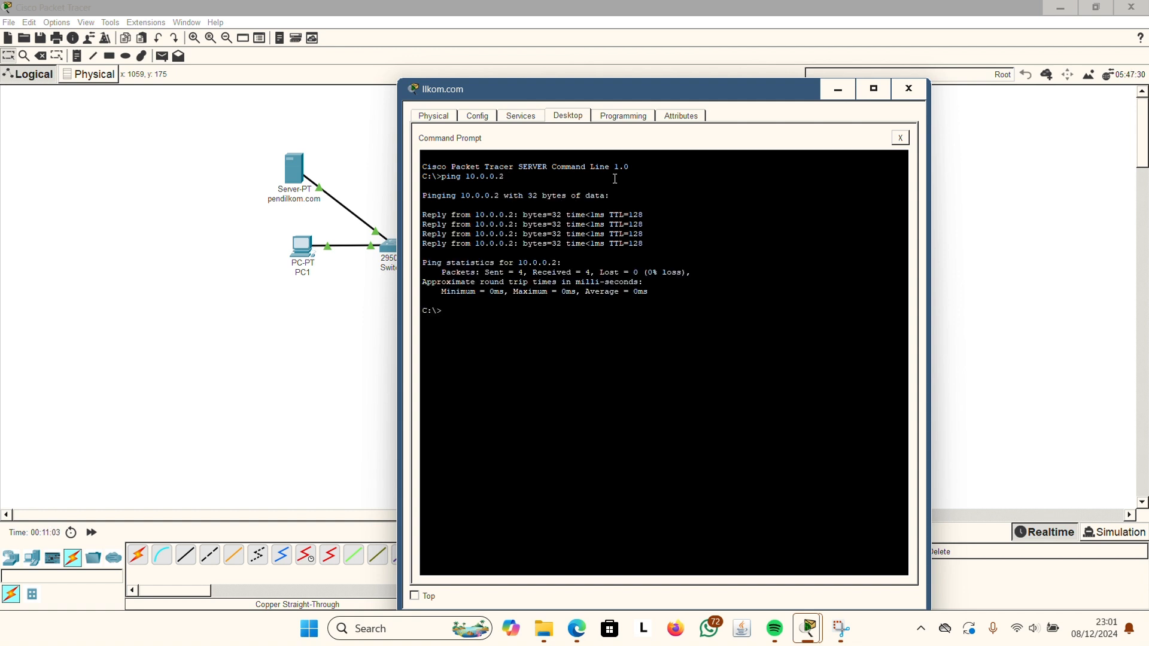
type("ping 10.0.0.3")
key("Return")
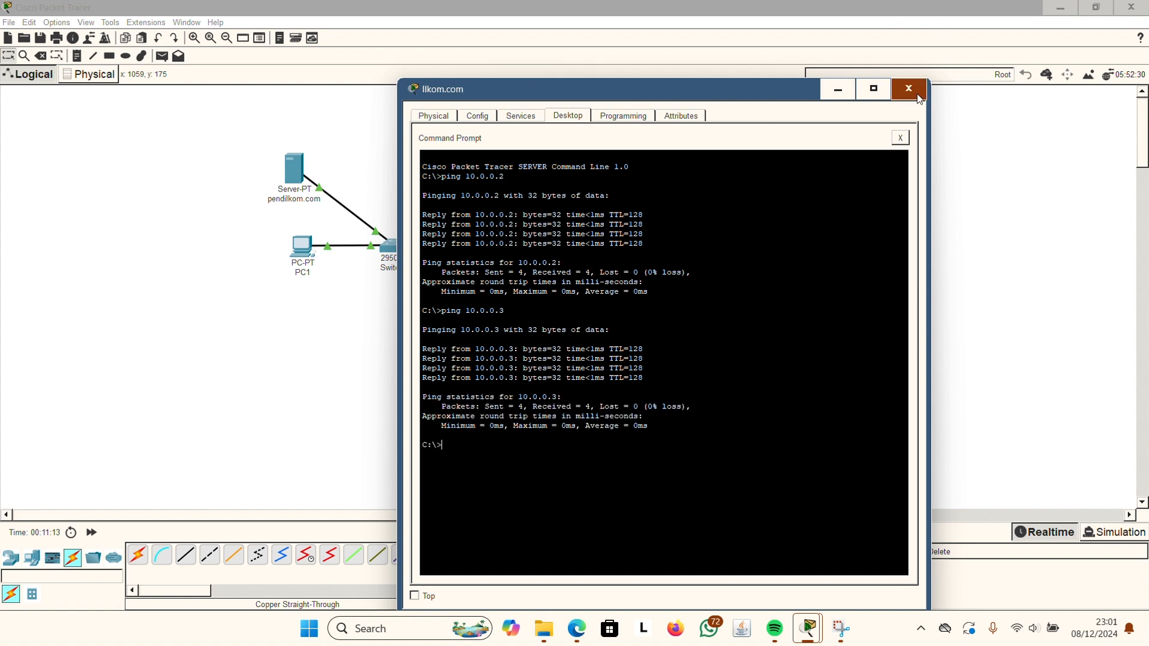
left_click(908, 88)
Ping 10.0.0.1 and 10.0.0.2 from the DNS Server's command prompt, and close its window.
left_click(682, 293)
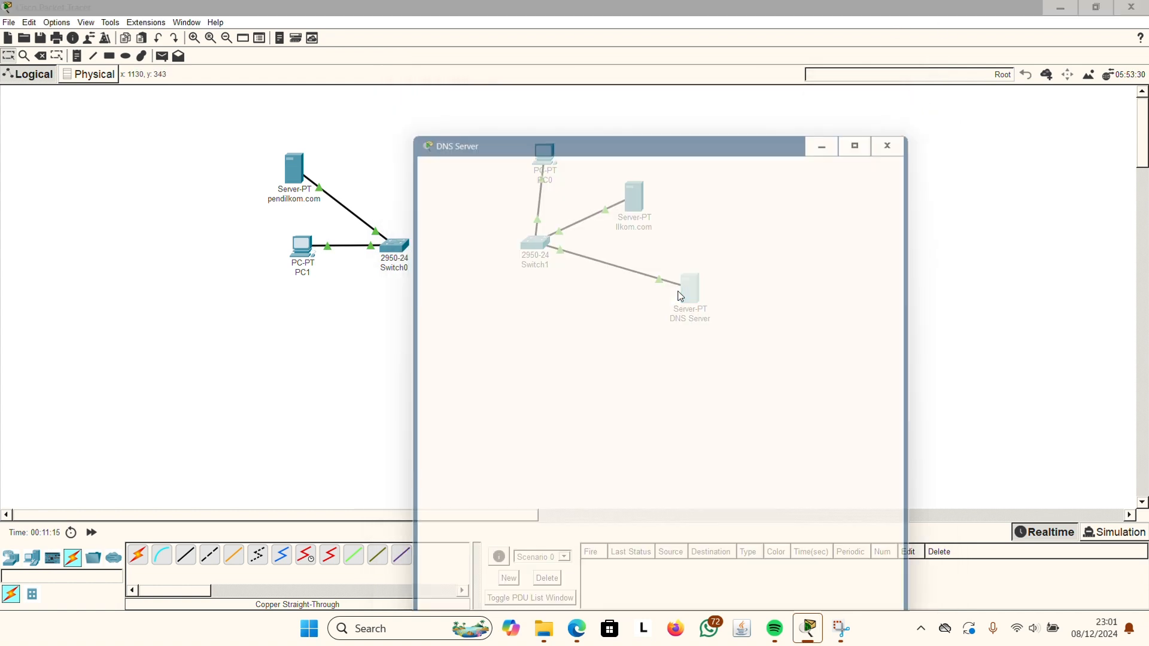
left_click(567, 116)
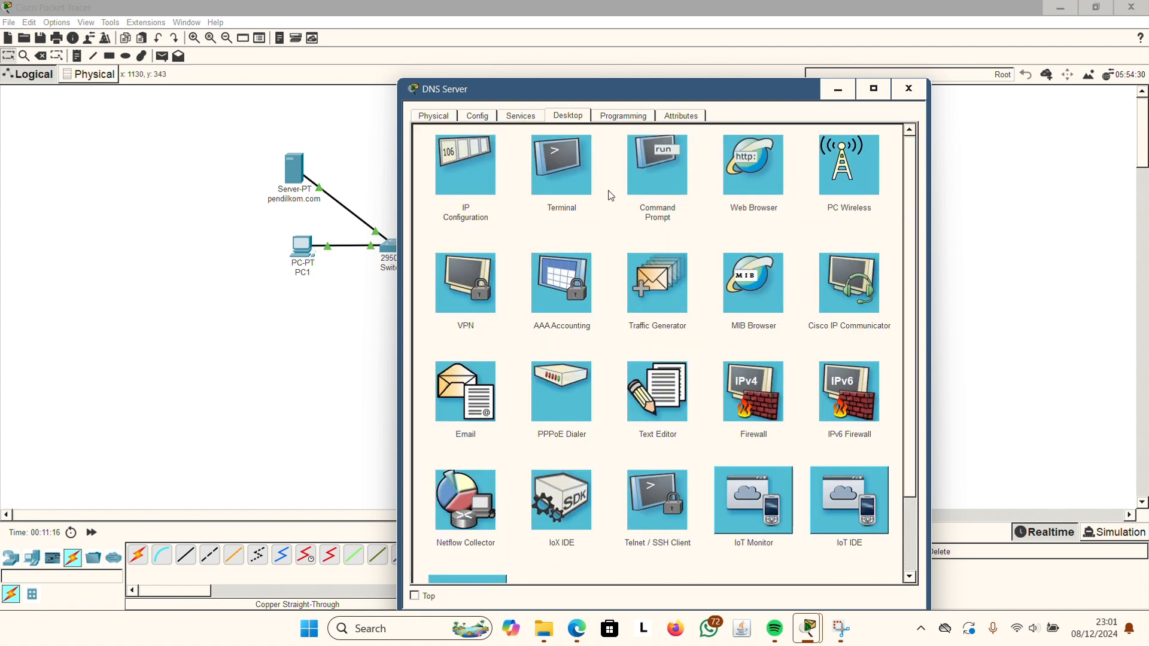
left_click(656, 193)
type("pi")
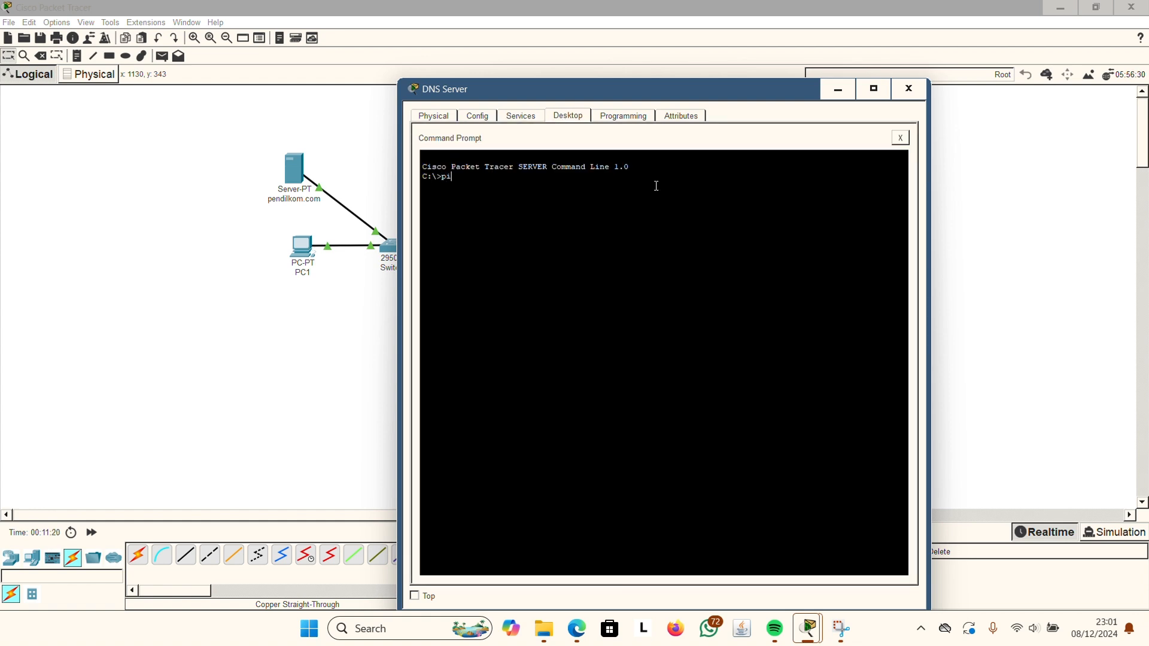
type("ng 10.0.0.1")
key("Return")
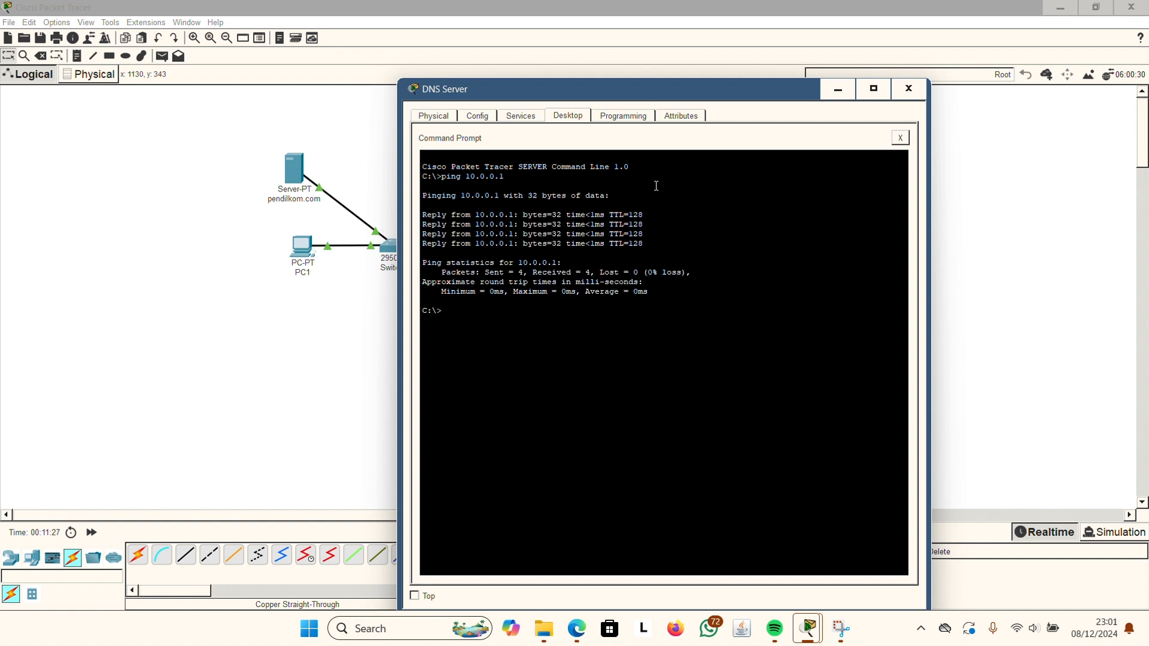
type("ping 10.0.0.2")
key("Return")
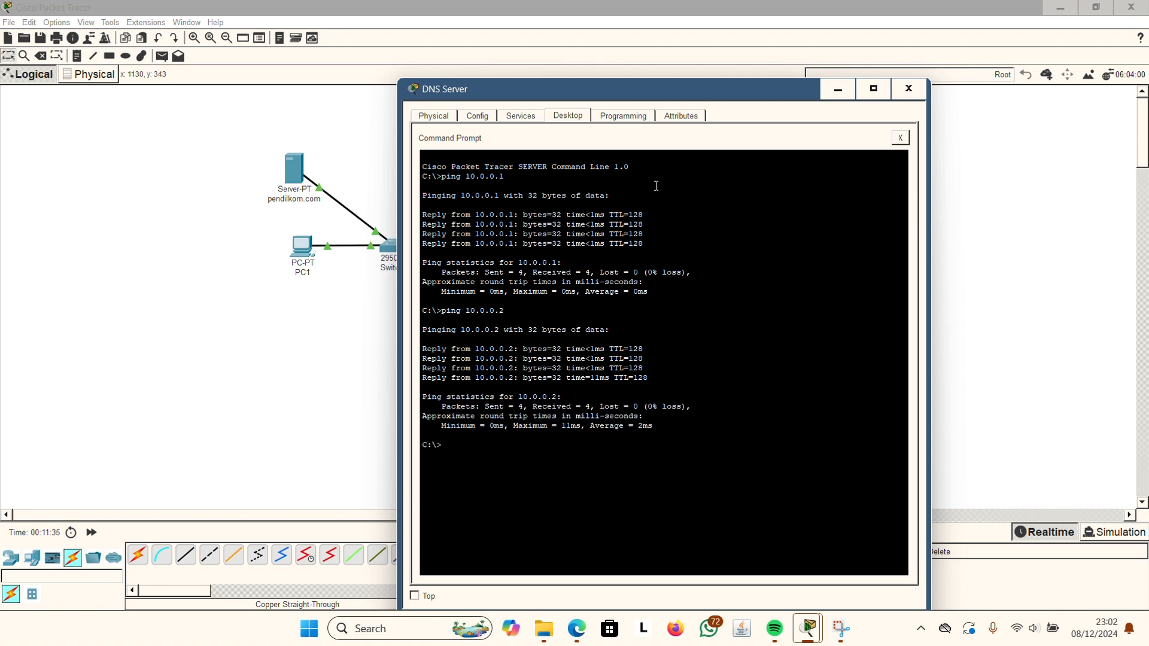
left_click(908, 89)
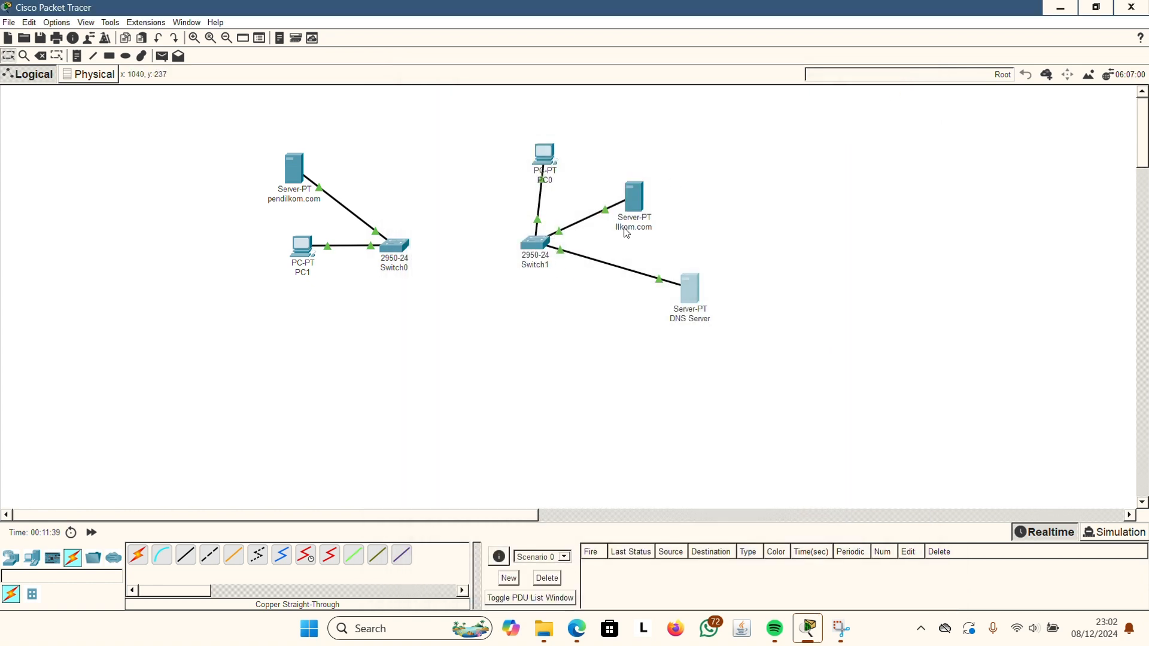
Try to load Ilkom.com in PC0's web browser, and close the browser.
mouse_move(626, 232)
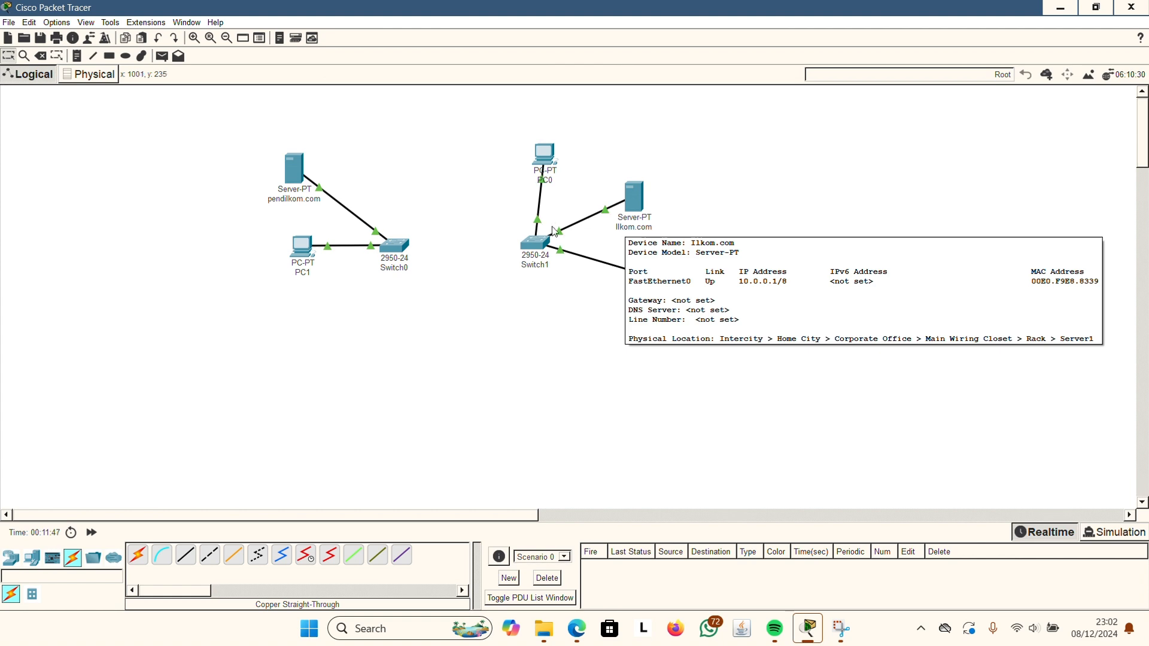
left_click(544, 153)
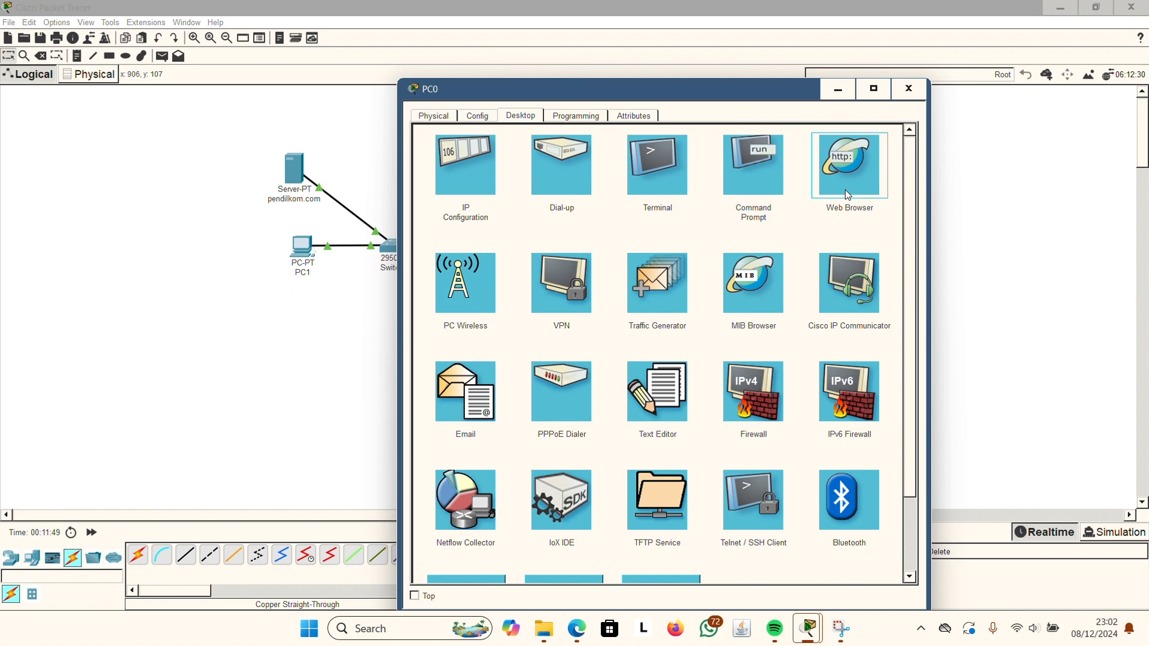
left_click(848, 195)
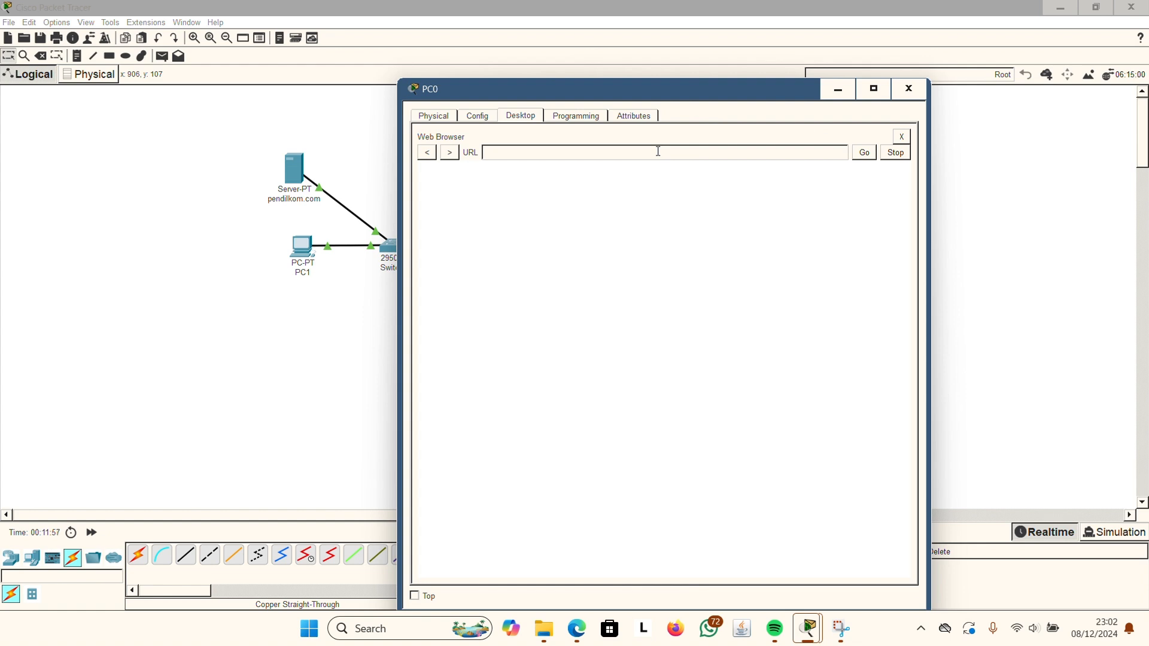
type("llkom.com")
key("Return")
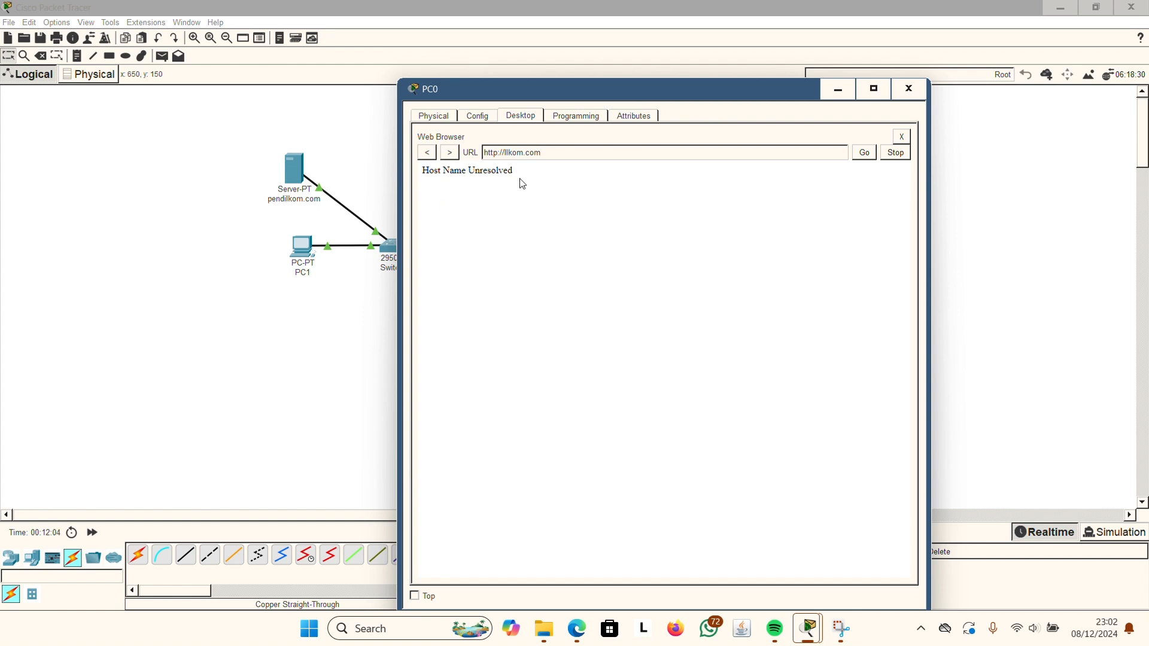
left_click(903, 142)
Set the DNS server address in PC0's IP configuration to 10.0.0.1.
left_click(466, 168)
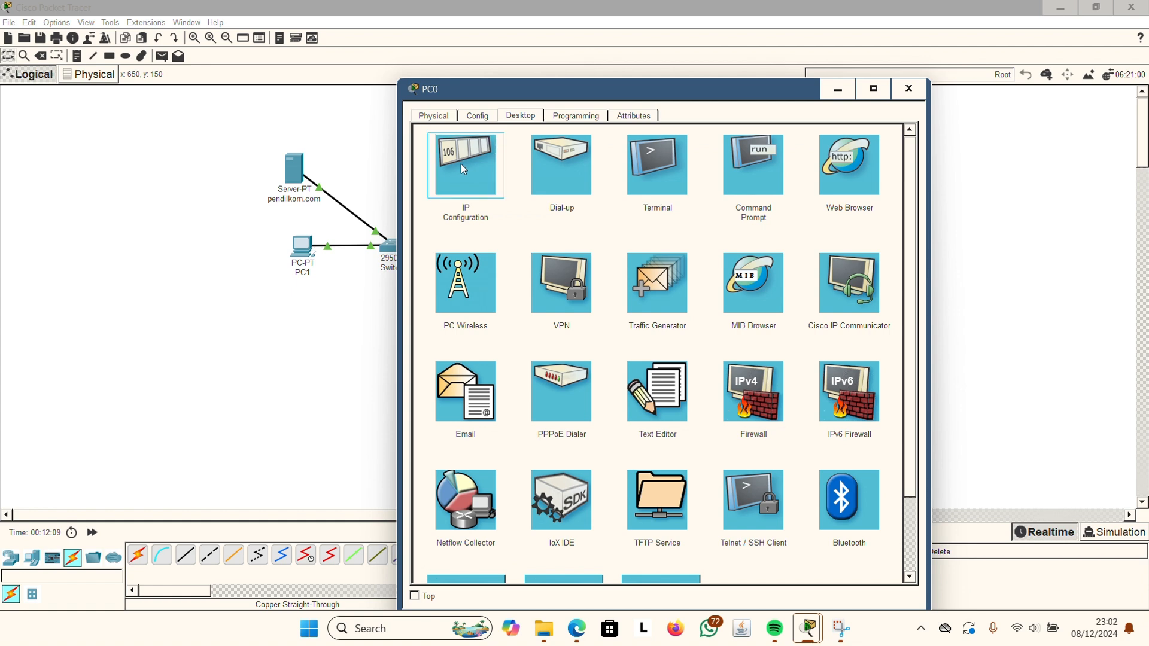
left_click_drag(619, 264, 572, 265)
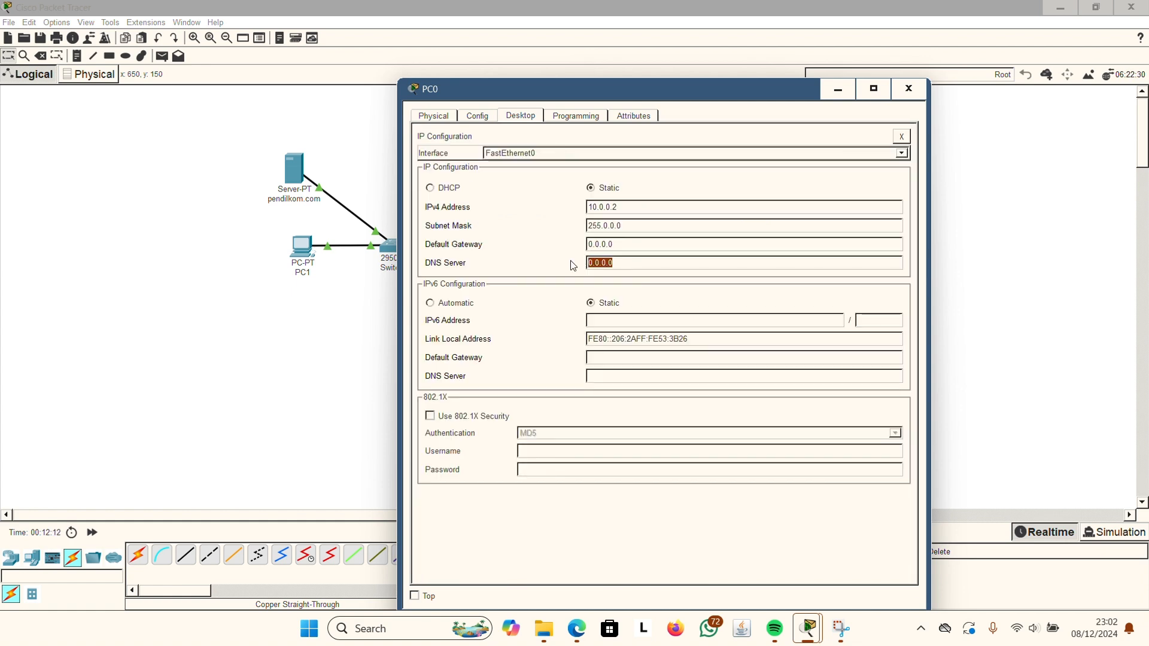
type("10.0.0")
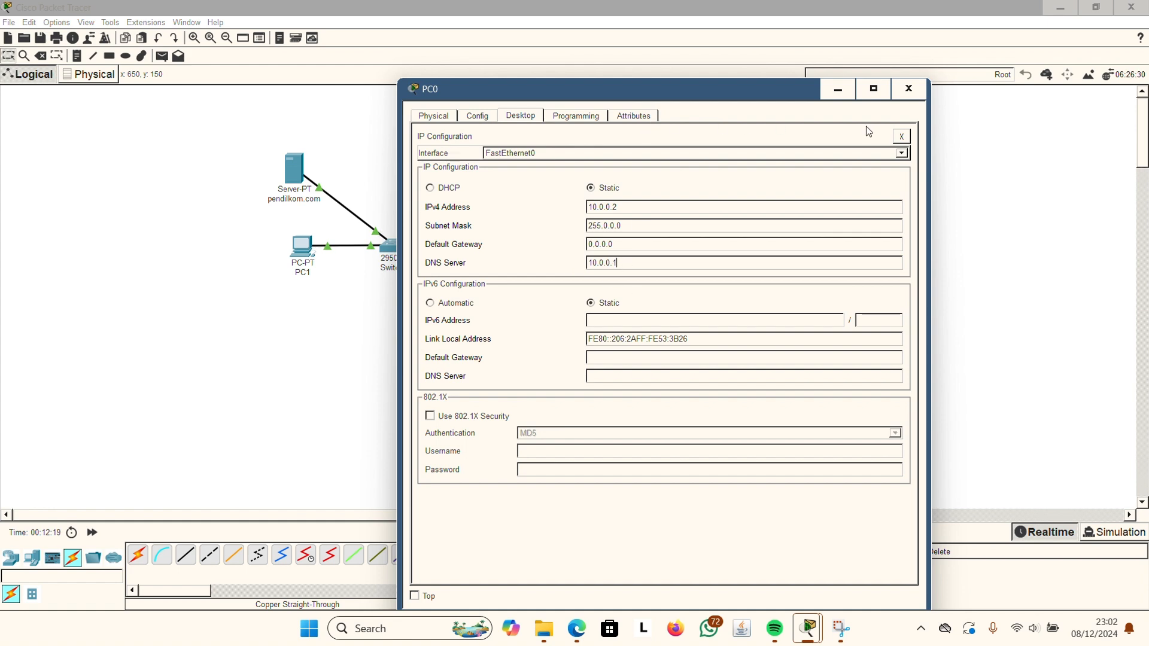
left_click(901, 136)
Load Ilkom.com in PC0's web browser again to test name resolution, and close PC0's window.
left_click(853, 166)
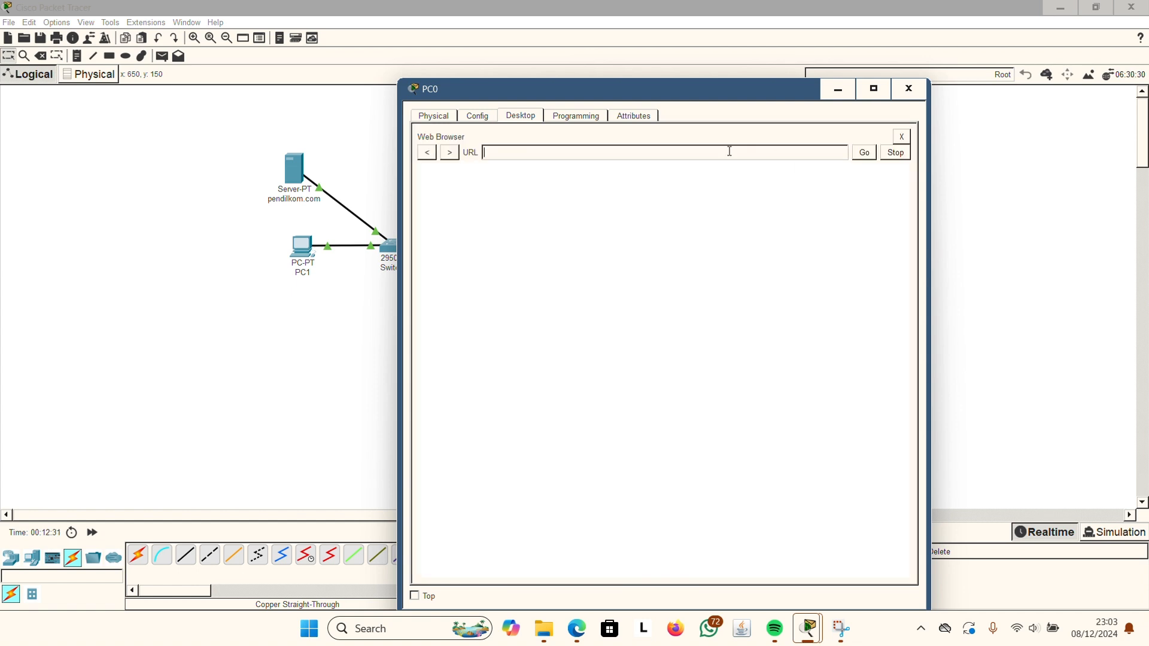
type("llkom.com")
key("Return")
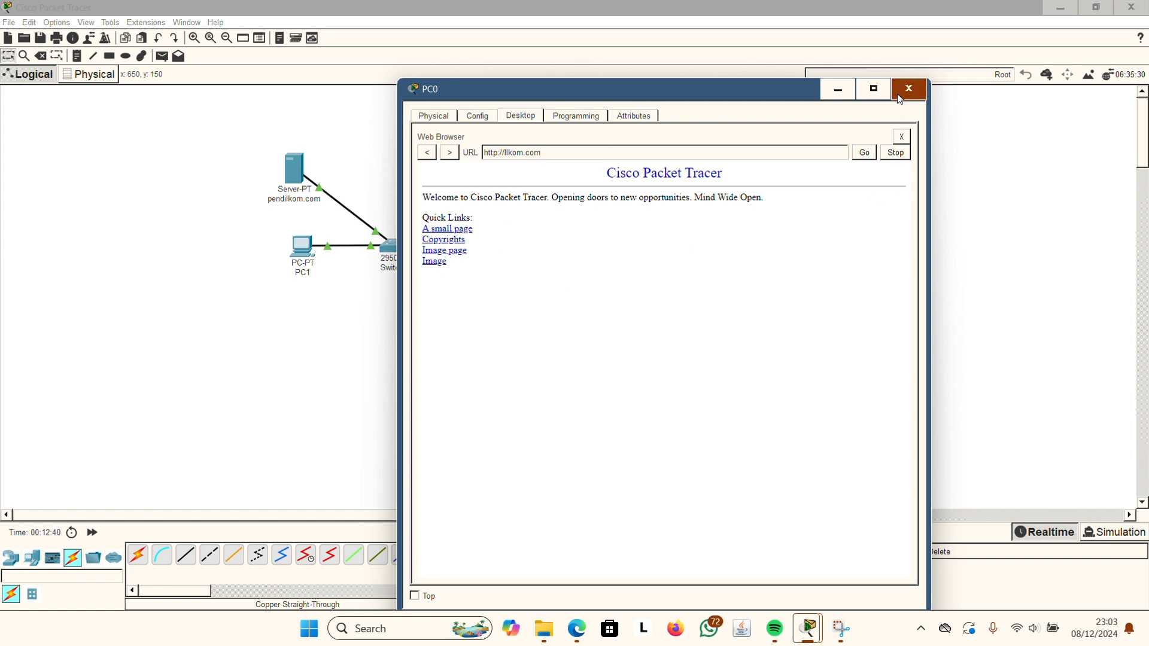
left_click(898, 94)
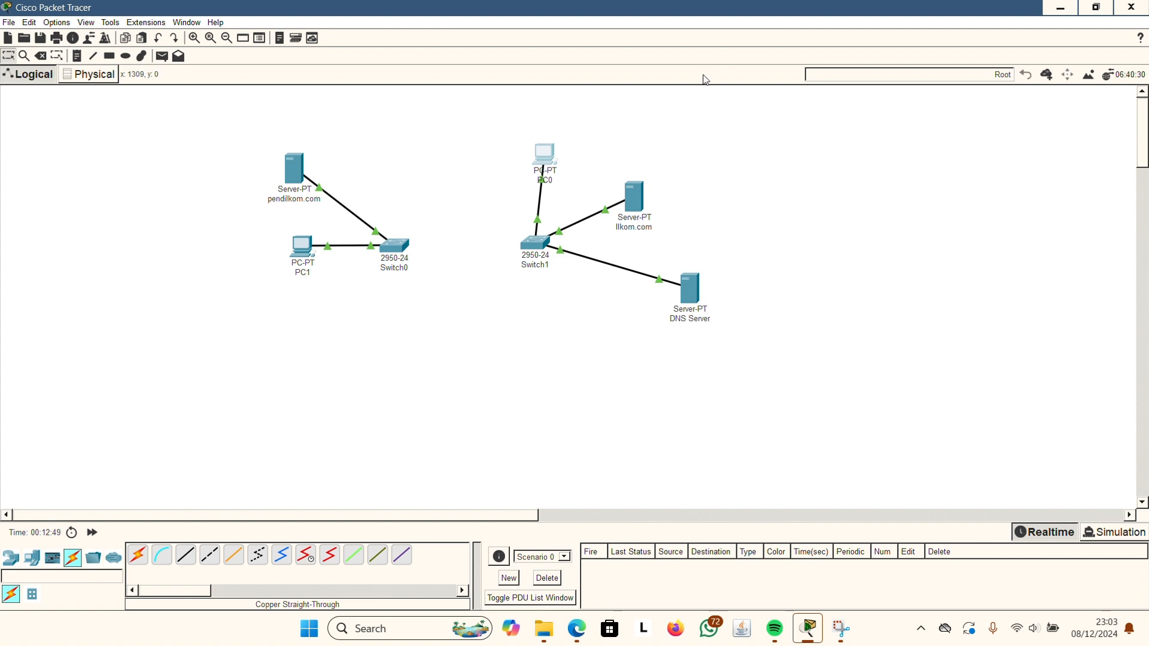
Place a 1841 router between Switch0 and Switch1, moving PC1 and Switch0 outward to make room for it.
left_click(10, 557)
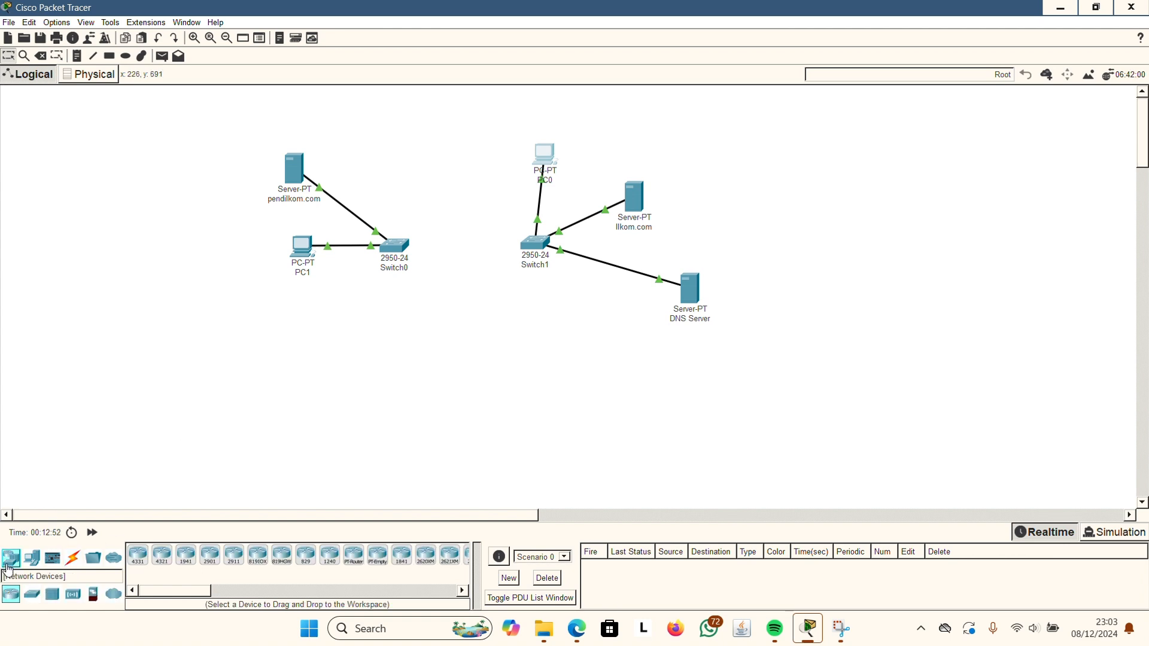
left_click(402, 555)
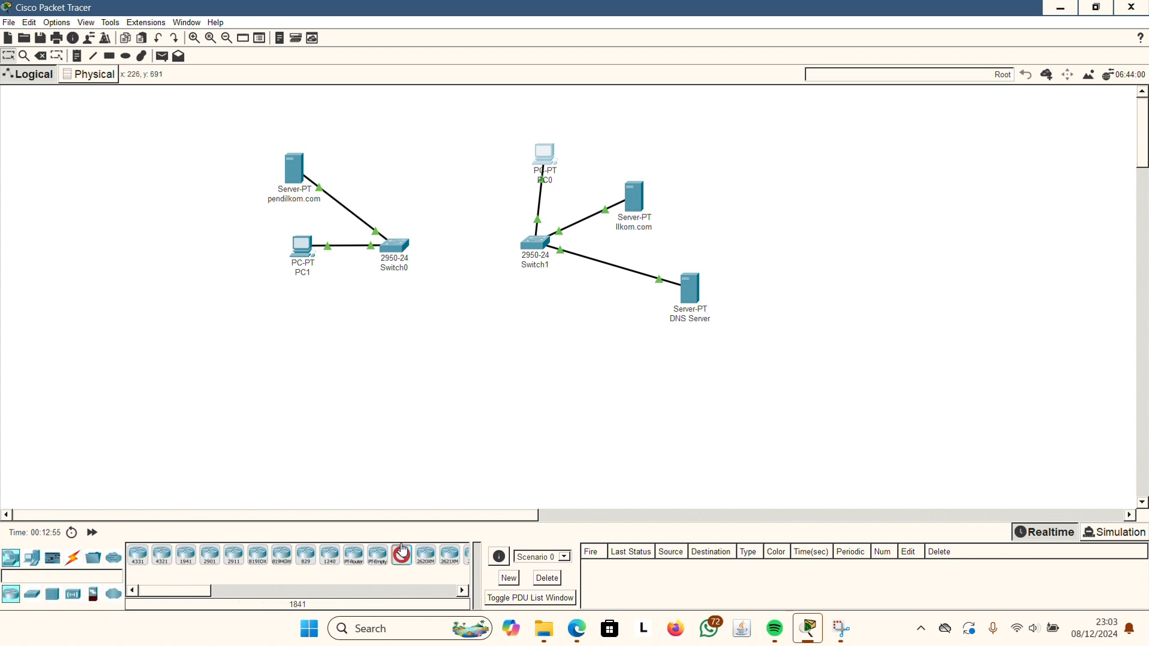
left_click(451, 249)
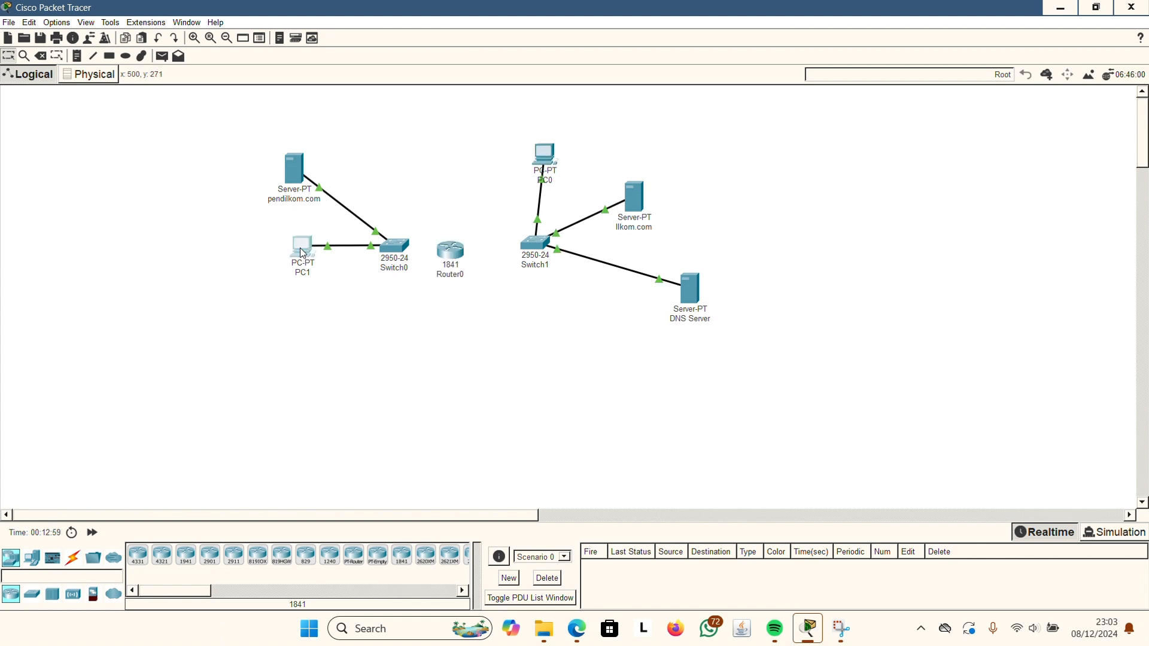
left_click_drag(305, 261, 241, 260)
left_click_drag(388, 250, 329, 249)
left_click_drag(437, 250, 413, 245)
Connect Switch0 to Router0's FastEthernet0/0 port with a copper straight-through cable.
left_click(73, 558)
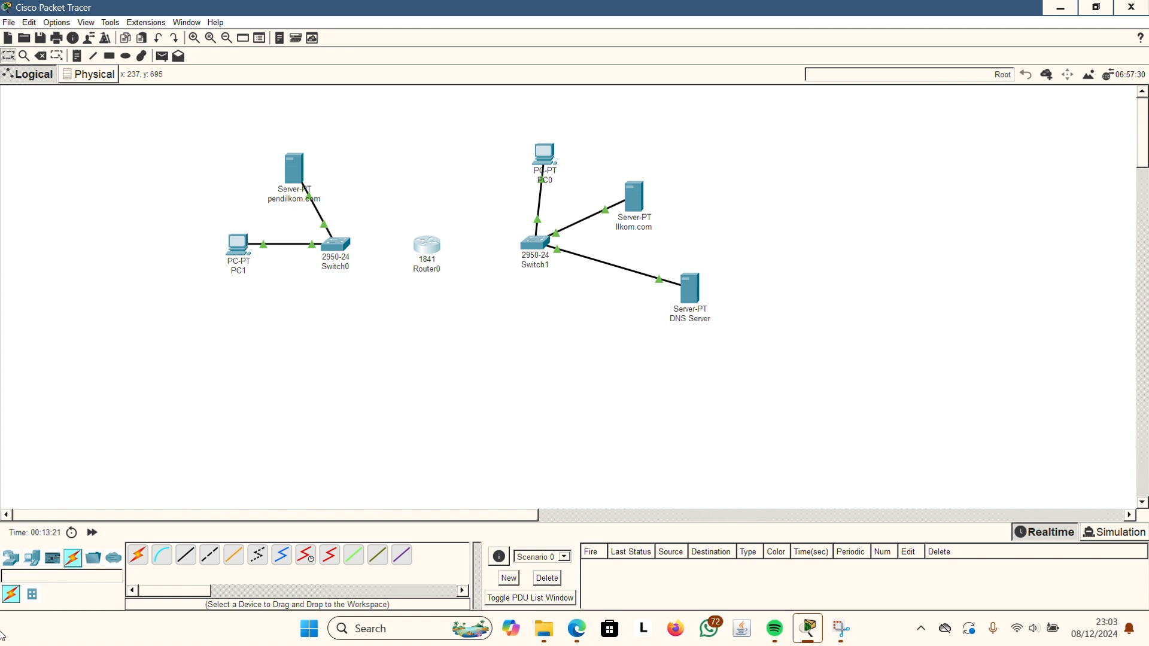
left_click(185, 558)
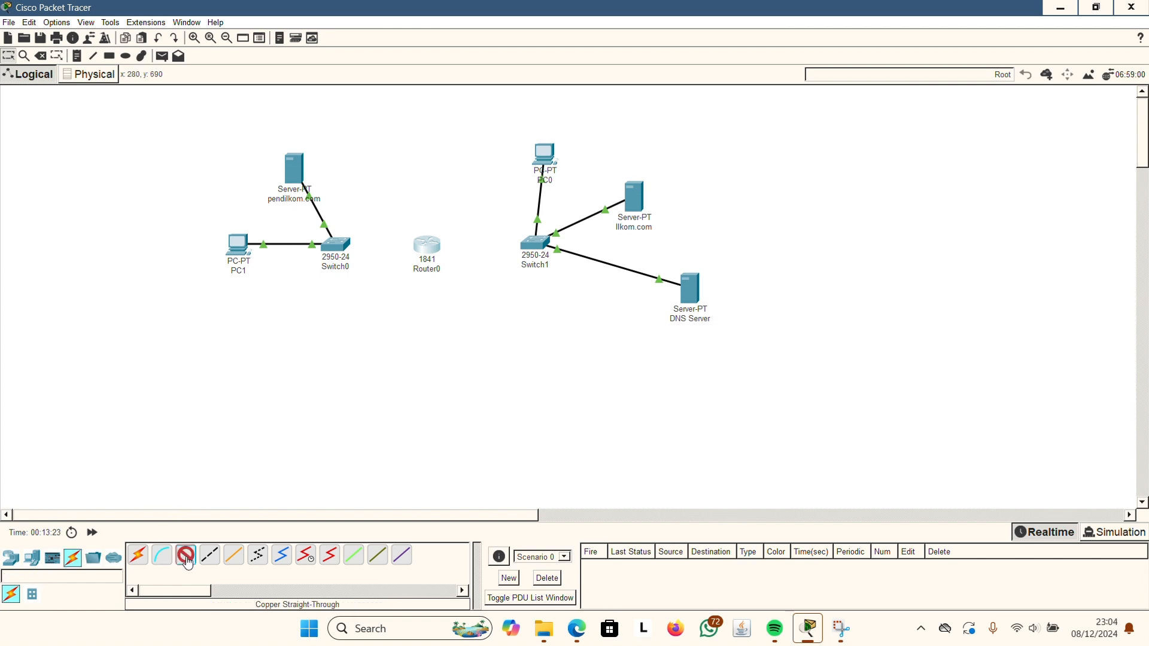
mouse_move(340, 251)
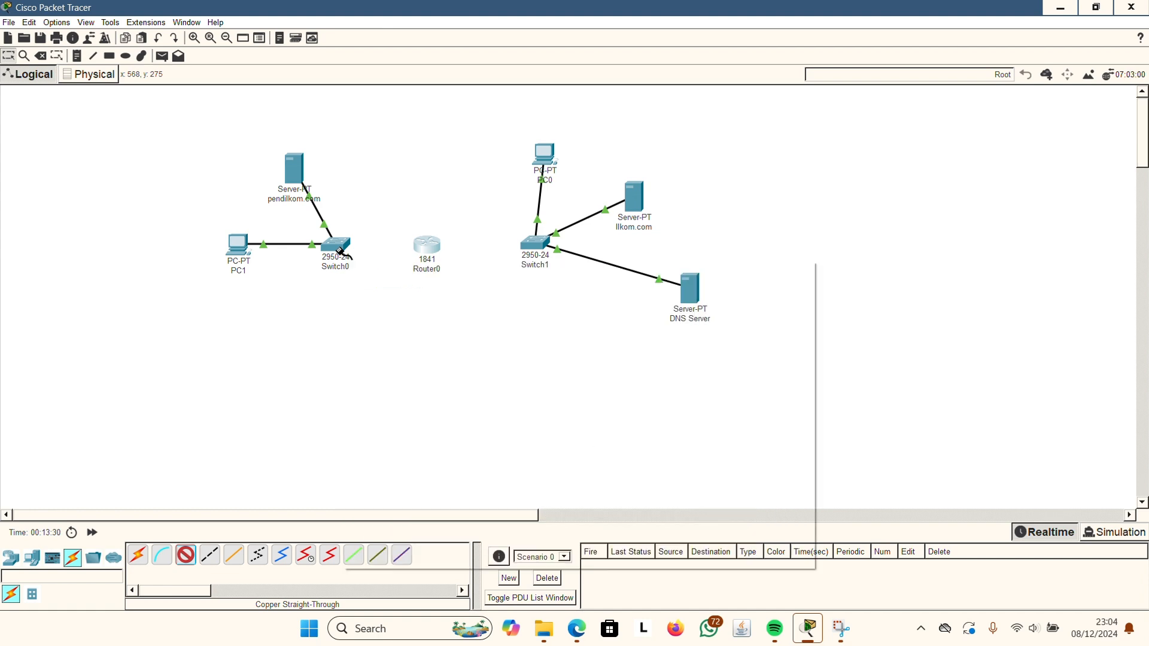
left_click(340, 251)
left_click(365, 273)
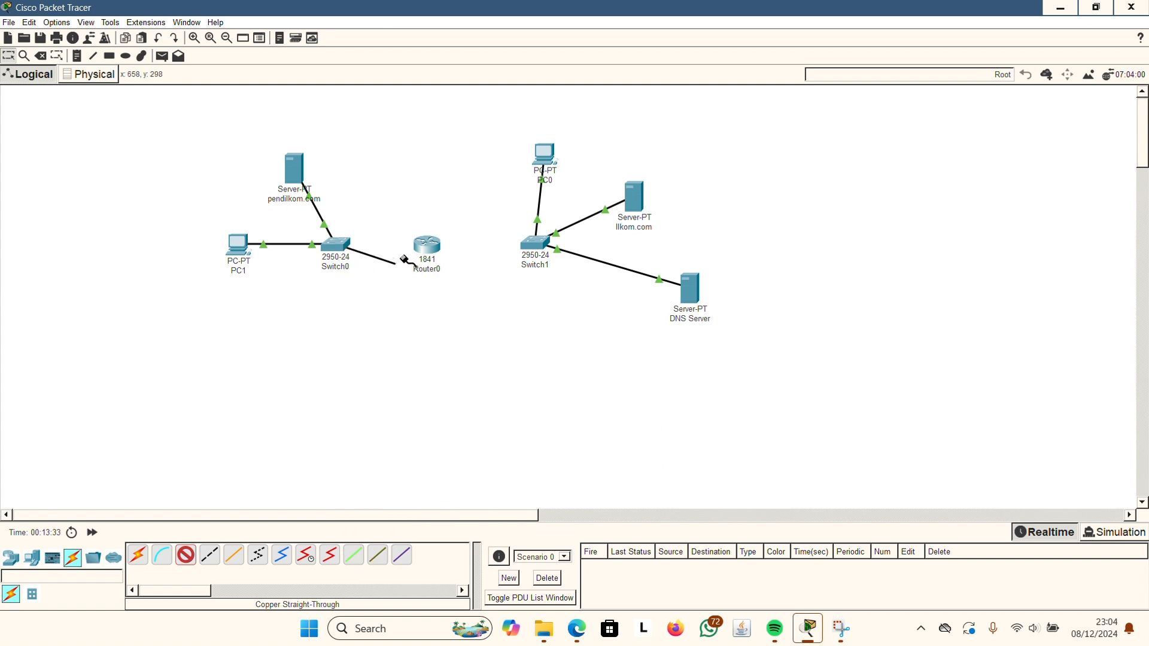
left_click(425, 249)
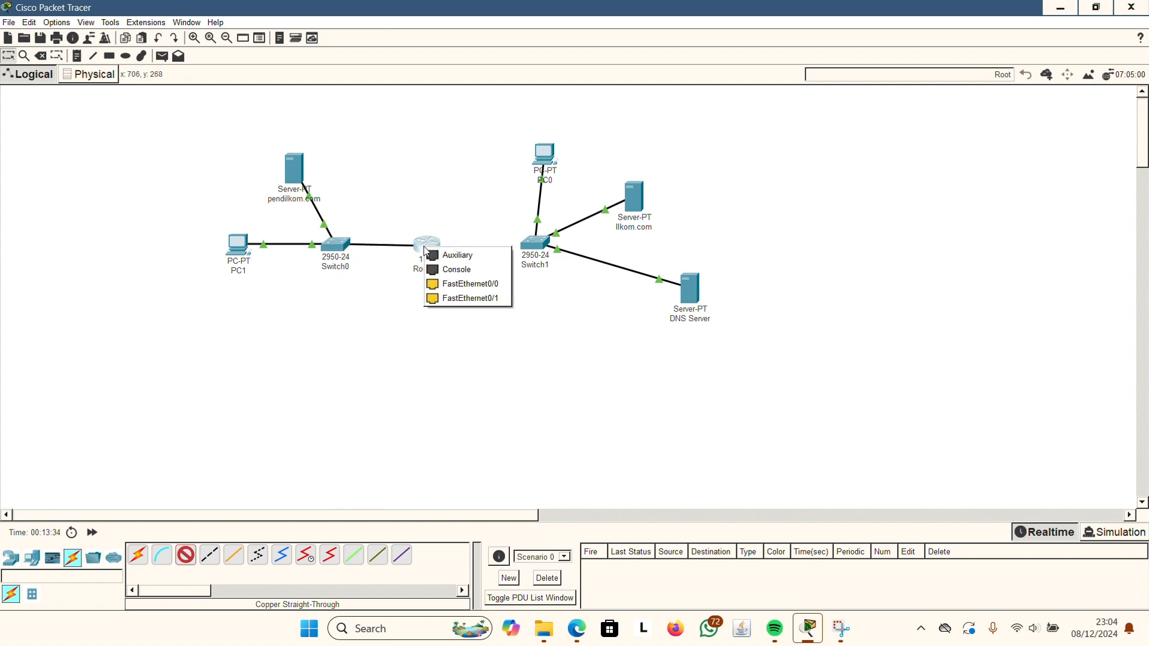
left_click(441, 285)
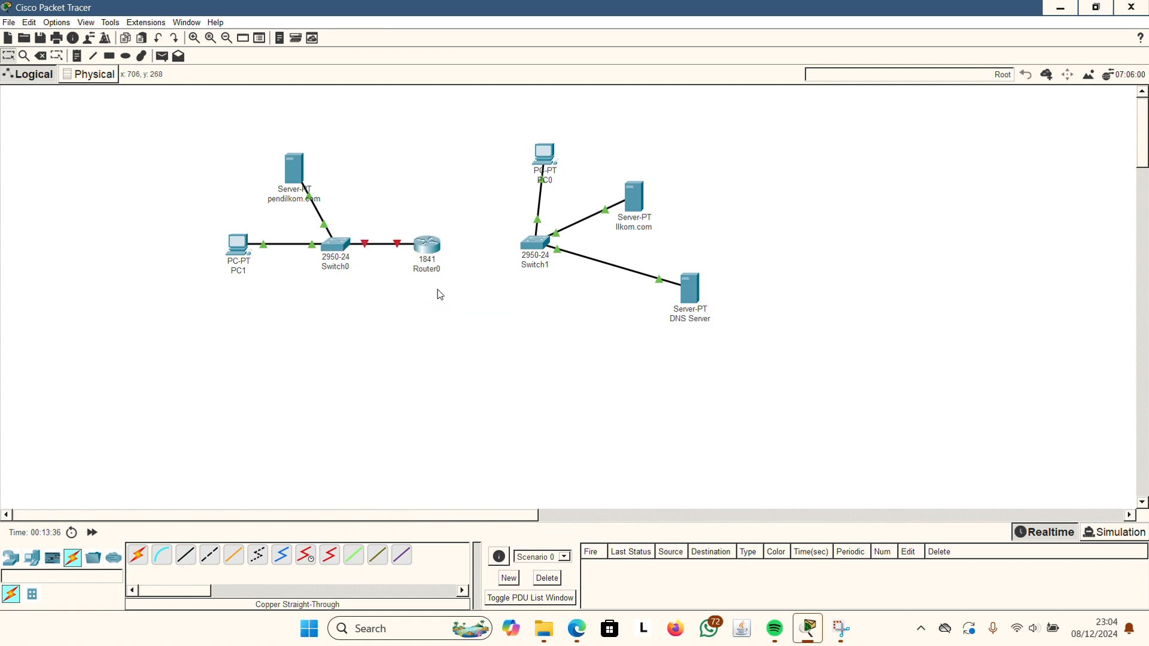
Connect Router0's FastEthernet0/1 port to Switch1 with a copper straight-through cable.
left_click(186, 555)
left_click(427, 247)
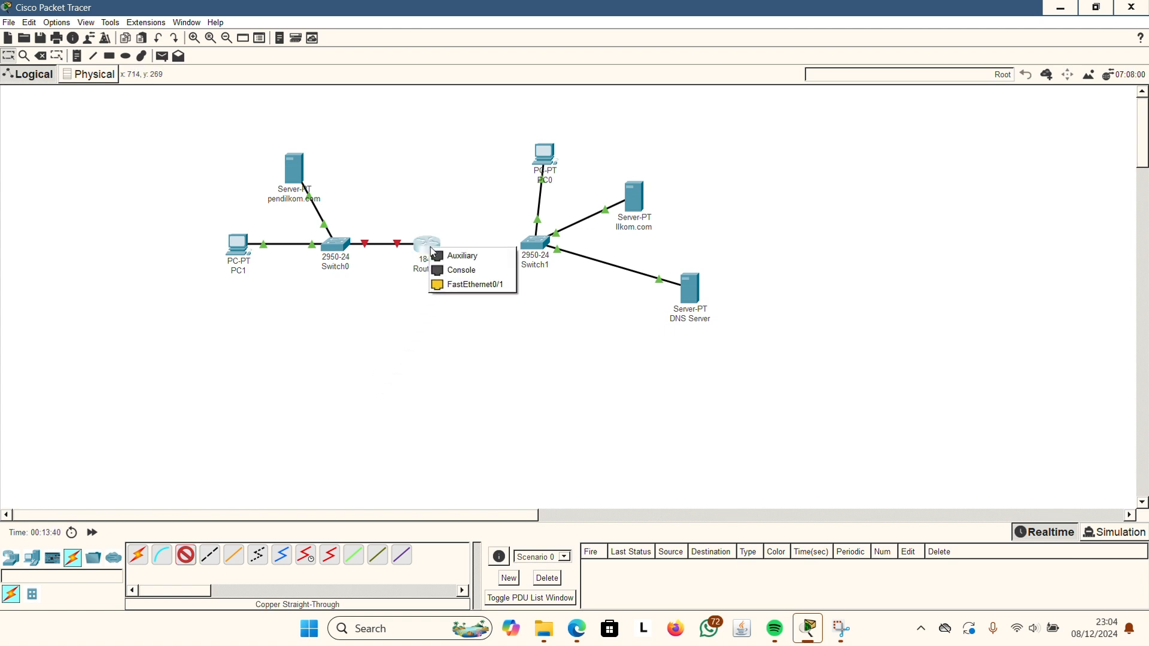
left_click(455, 285)
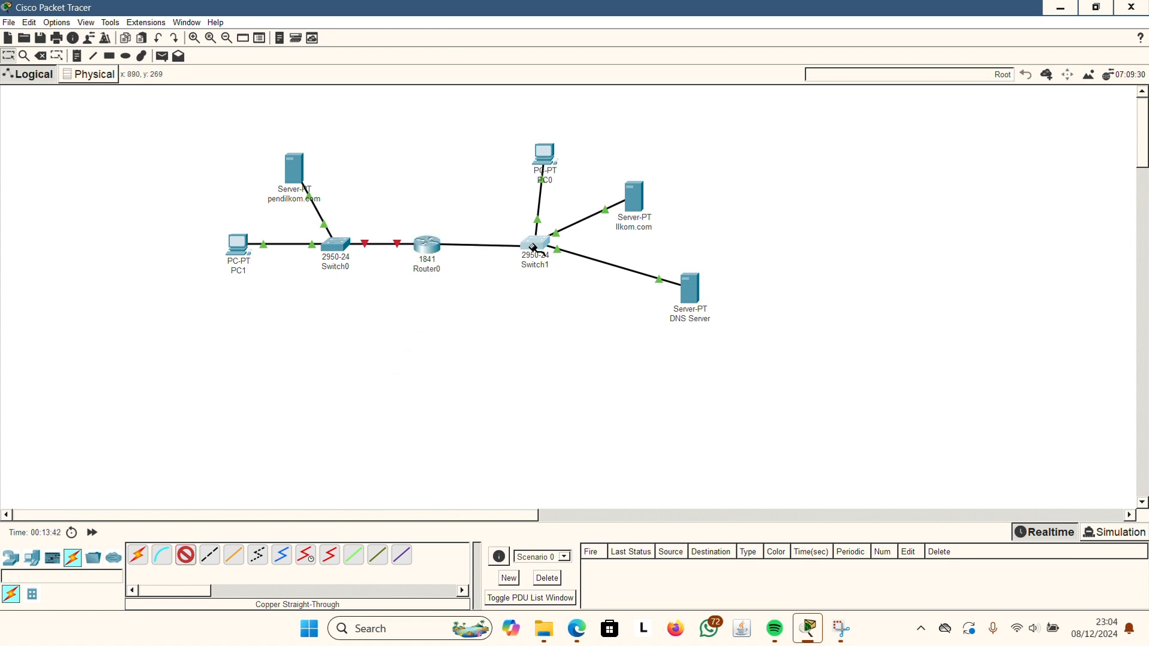
left_click(535, 243)
left_click(551, 279)
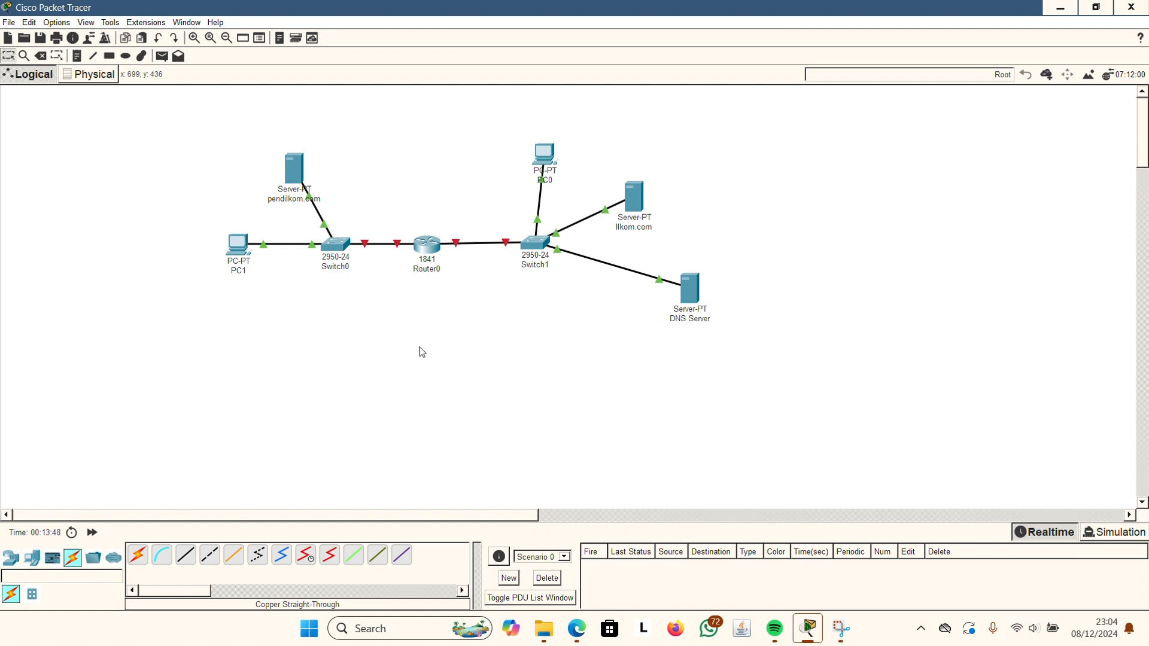
Configure Router0's FastEthernet0/0 with IPv4 address 192.168.1.3 and subnet mask 255.255.255.0, and turn the port on.
left_click(429, 257)
left_click_drag(428, 257, 481, 118)
left_click(480, 118)
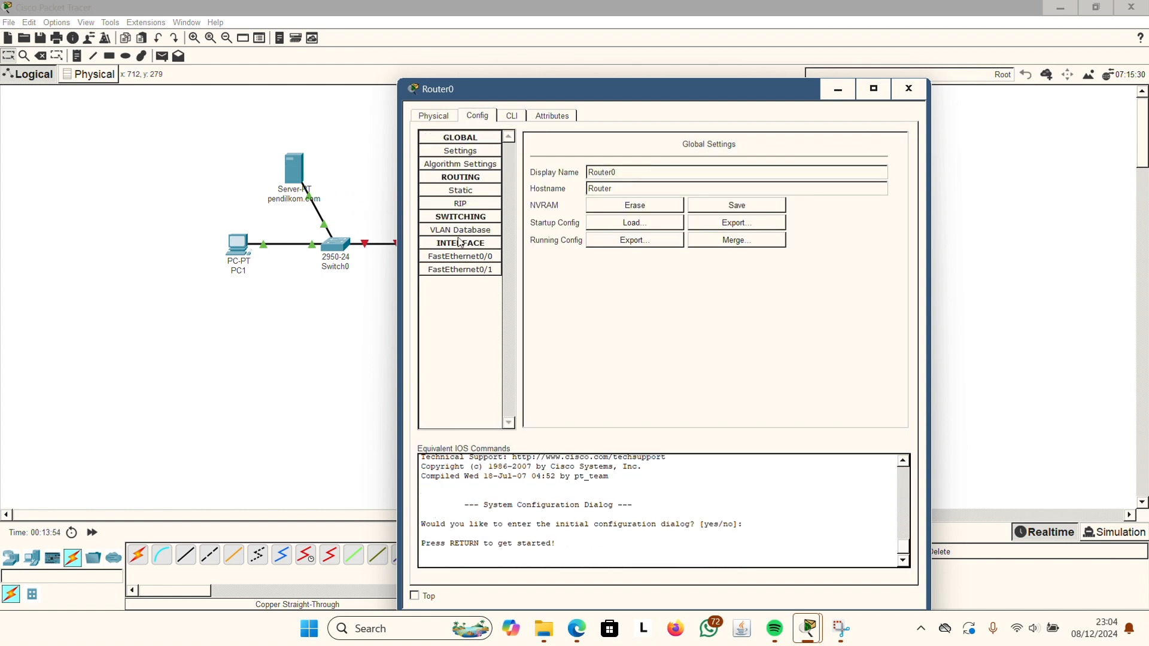
left_click(460, 257)
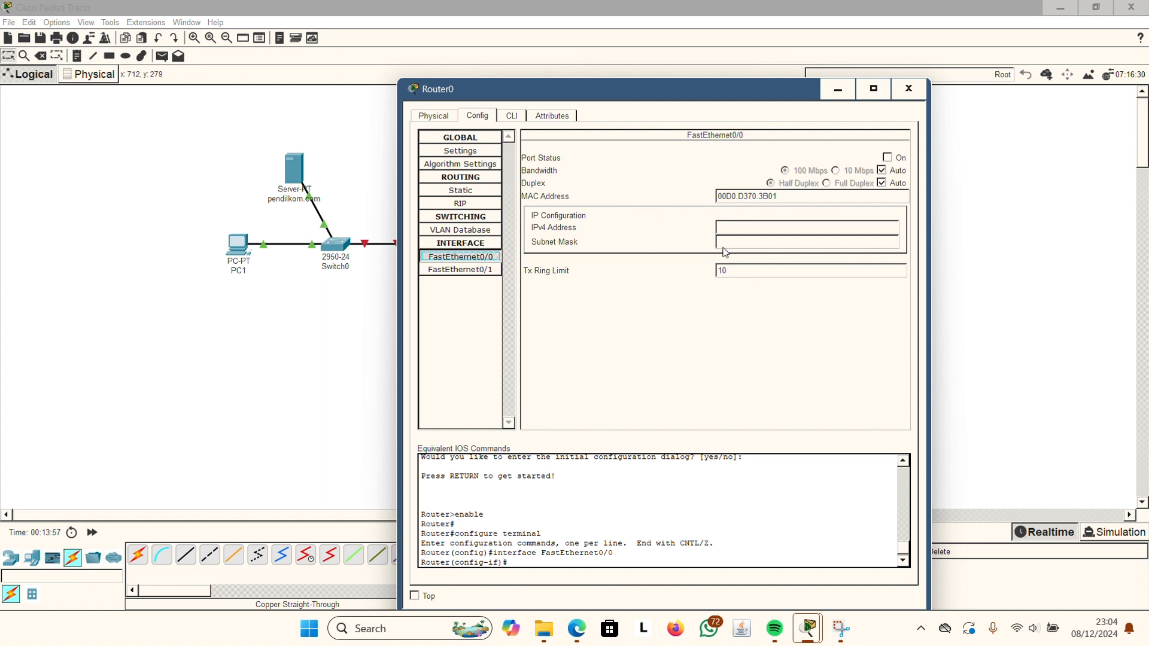
left_click(784, 230)
type("192.168.1.3")
left_click(767, 242)
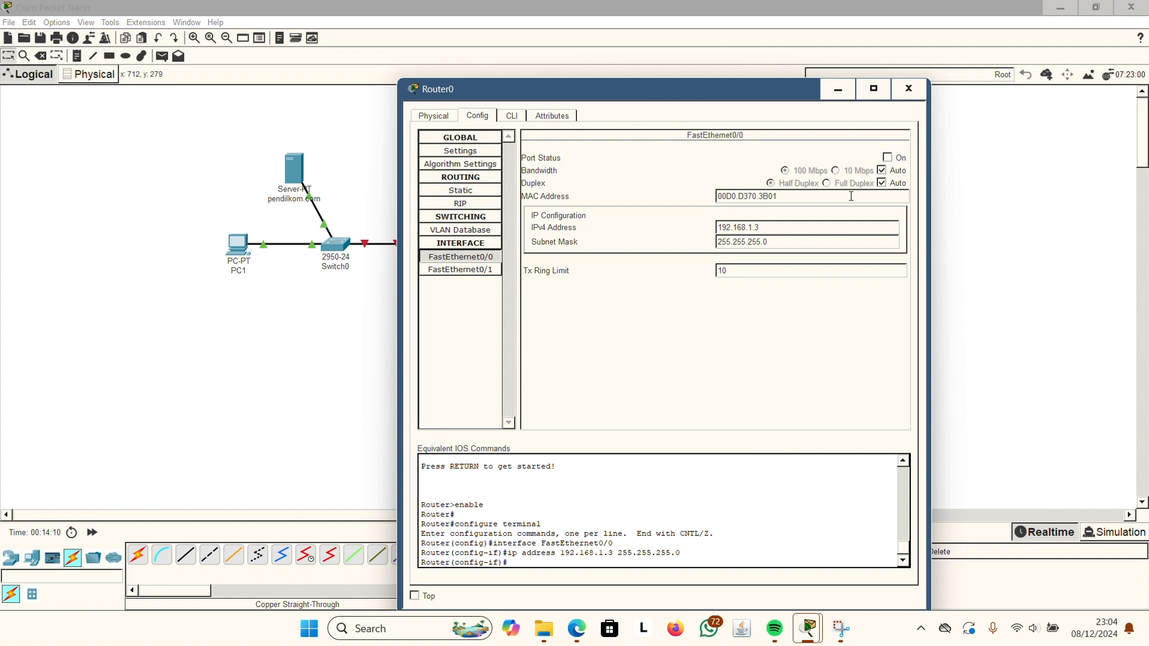
left_click(888, 157)
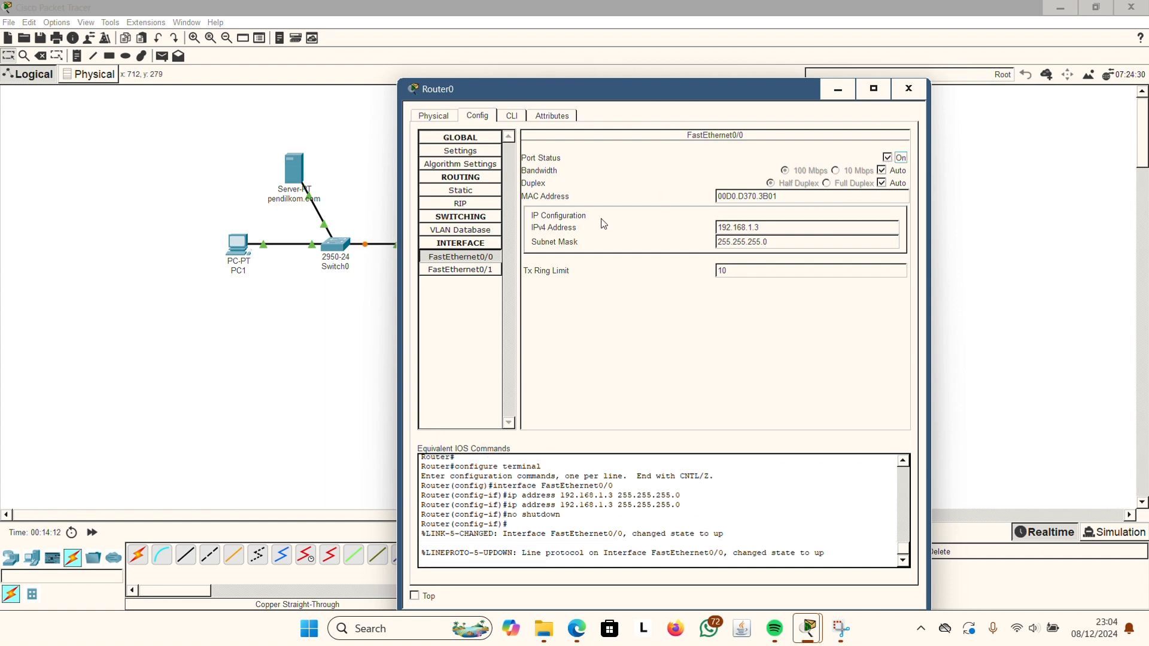
Configure Router0's FastEthernet0/1 with IPv4 address 10.0.0.4 and mask 255.0.0.0, turn the port on, and close the router's window.
left_click(469, 270)
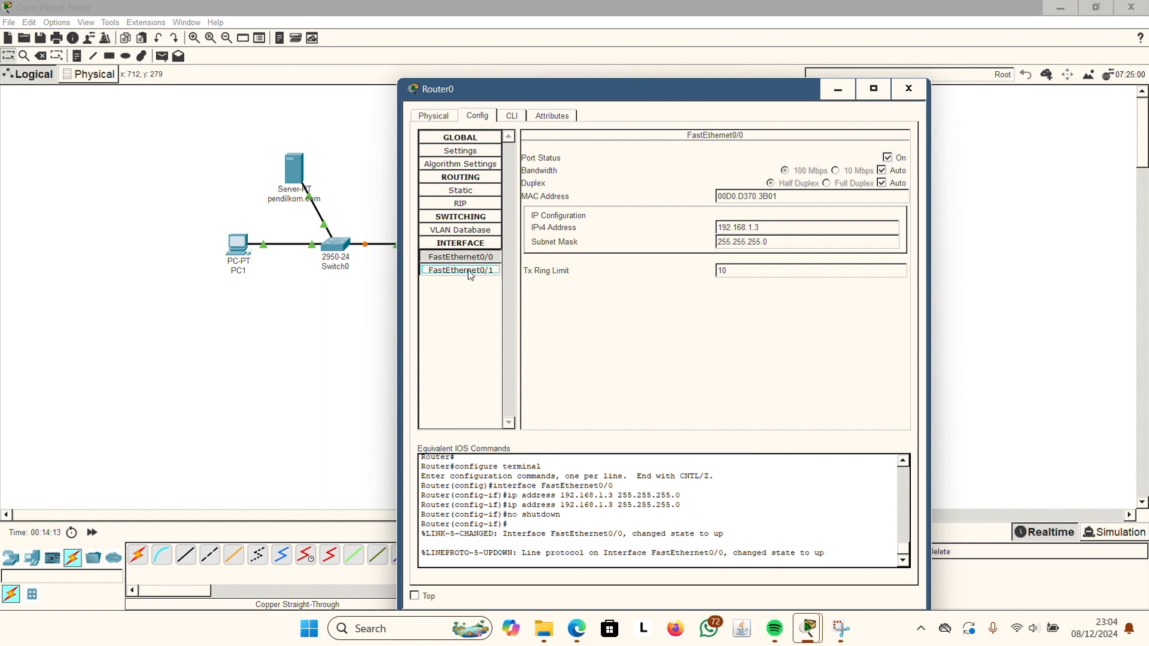
left_click(803, 227)
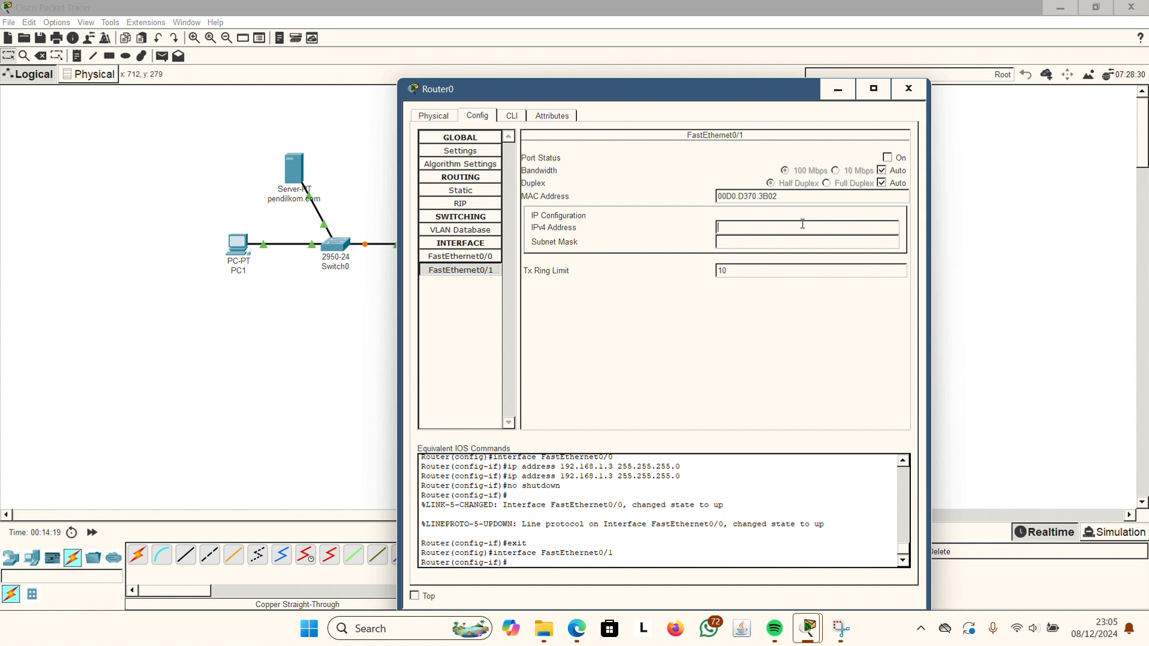
type("10.0.0.4")
left_click(781, 241)
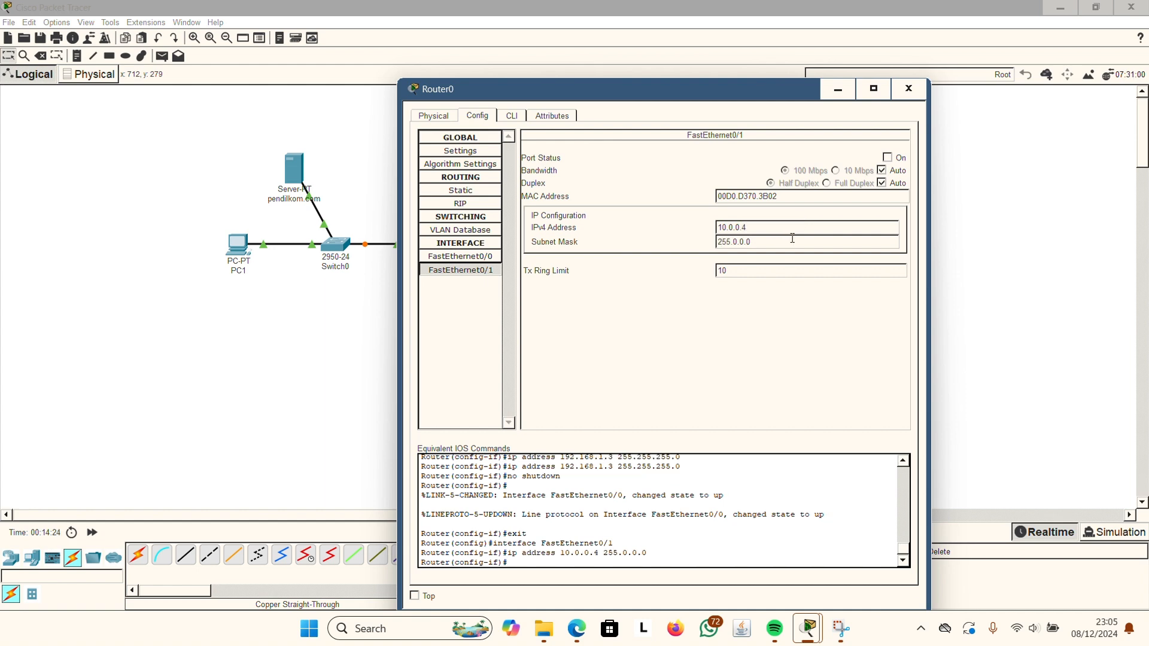
left_click(889, 157)
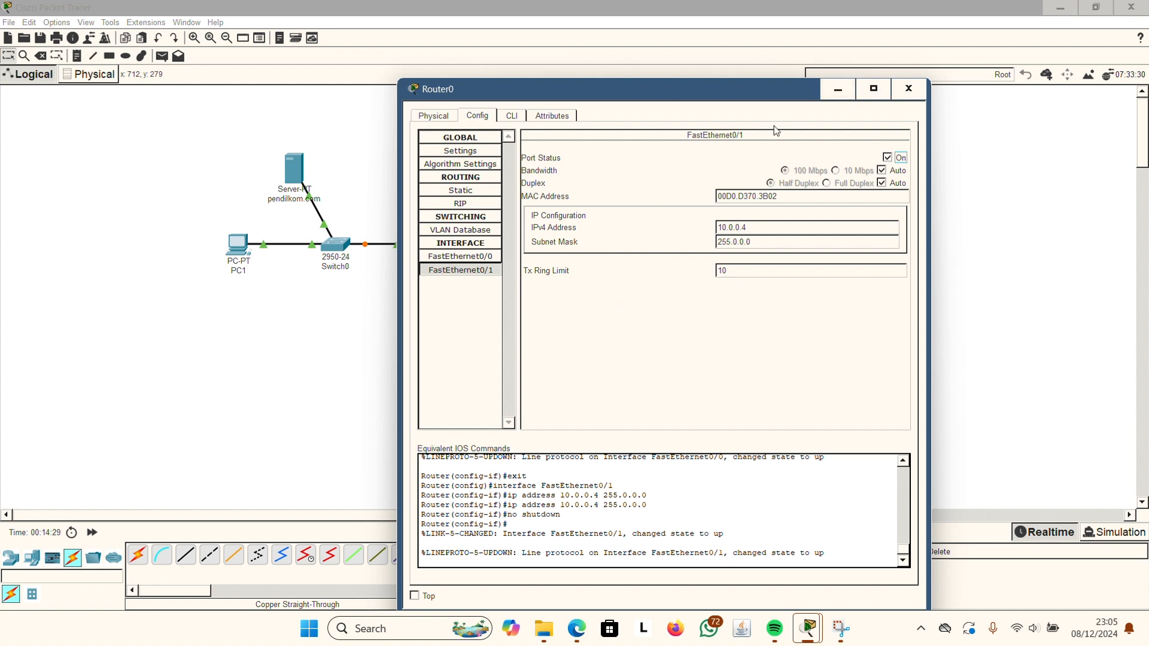
left_click(907, 91)
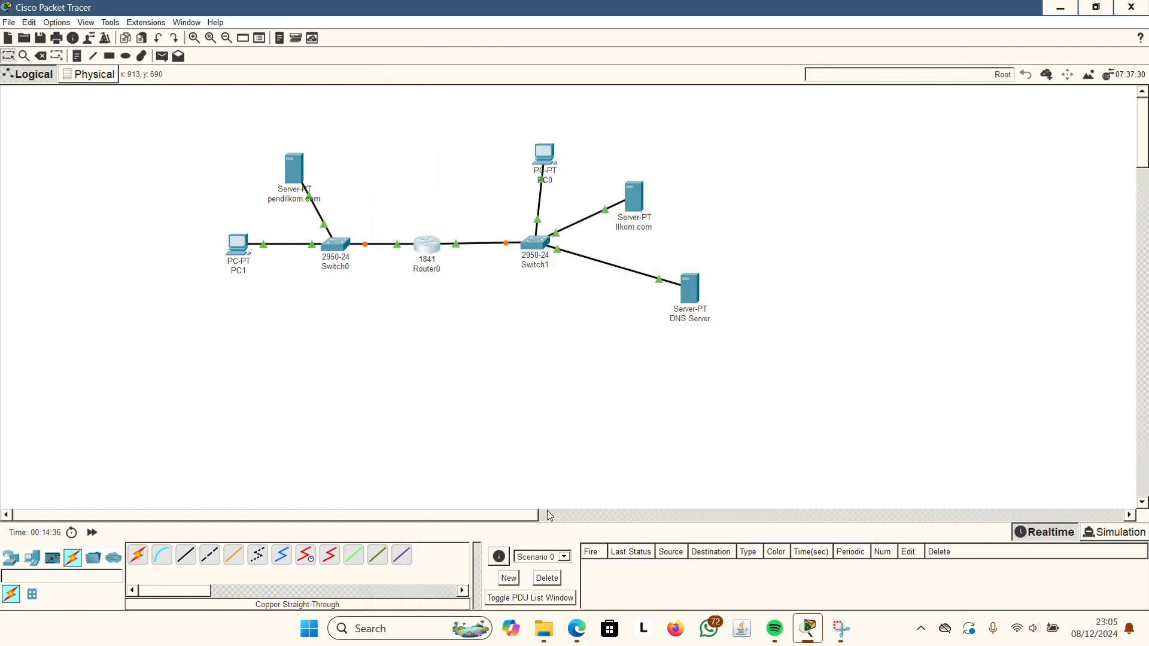
Switch to the assignment PDF in Edge, read instruction 1 on page 2, and return to Packet Tracer.
left_click(577, 628)
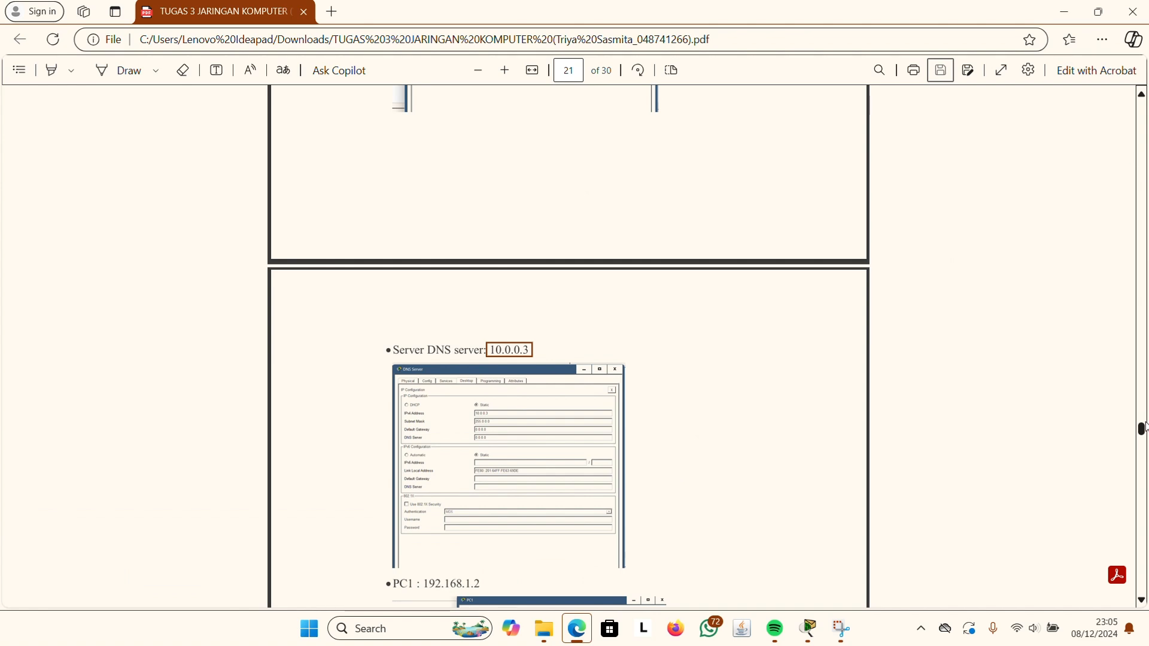
left_click_drag(1142, 429, 1143, 131)
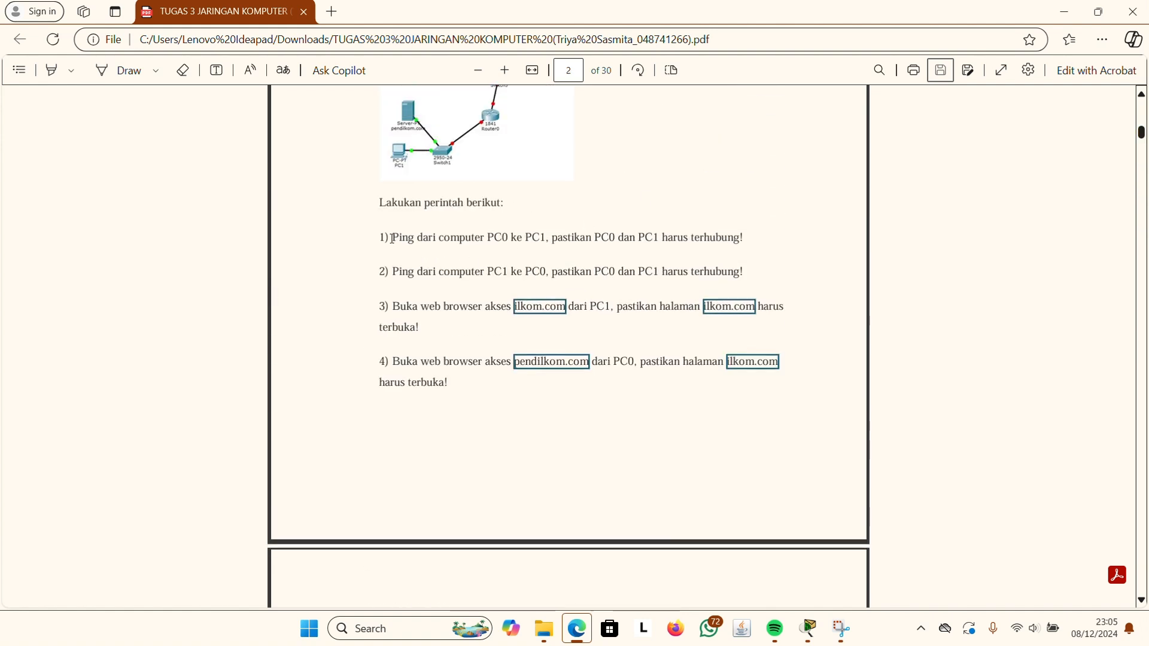
left_click_drag(392, 238, 735, 235)
mouse_move(809, 602)
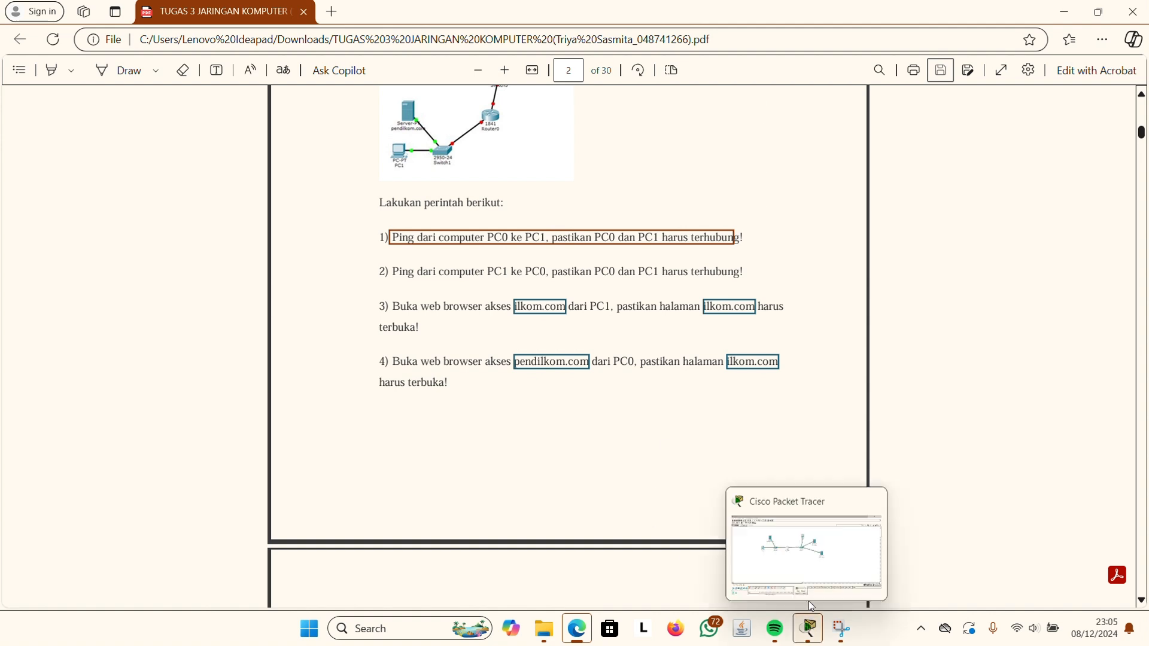
left_click(809, 566)
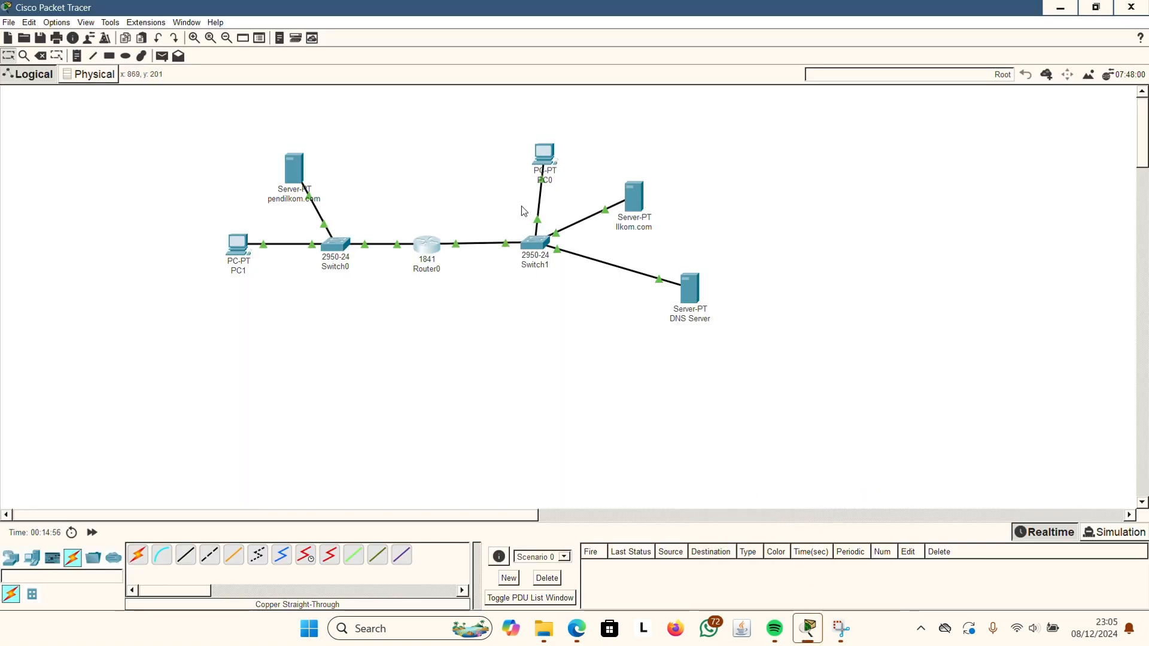
Ping 10.0.0.2 from PC0's command prompt in the saved Packet Tracer network, and close PC0's window.
left_click(544, 157)
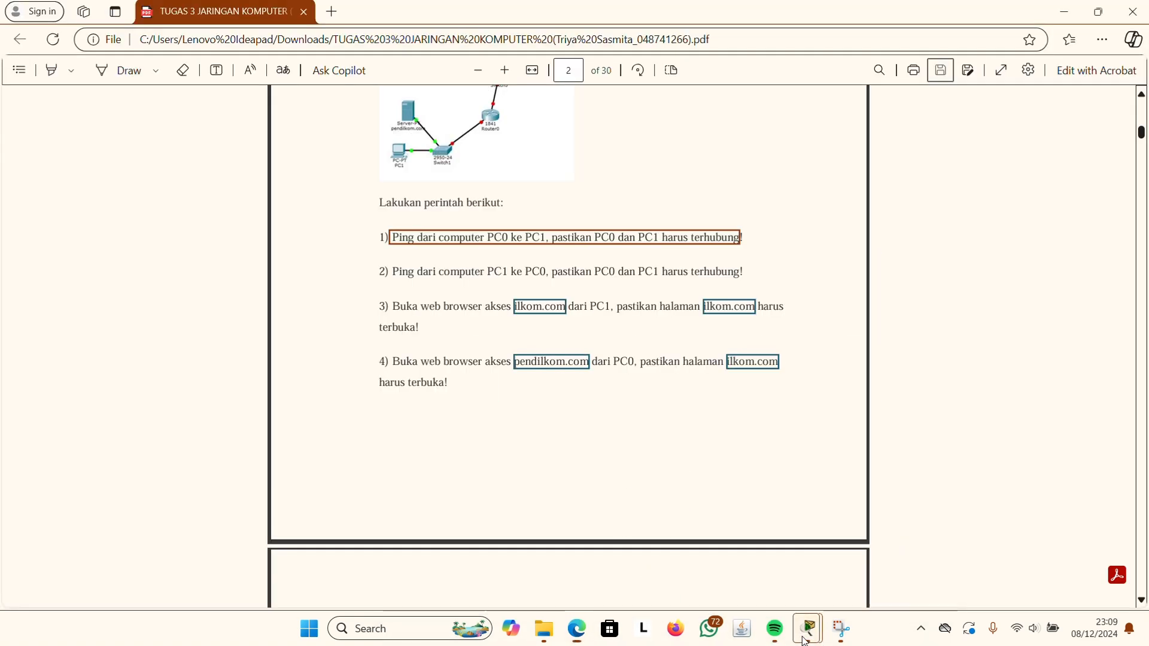
mouse_move(805, 640)
left_click(764, 559)
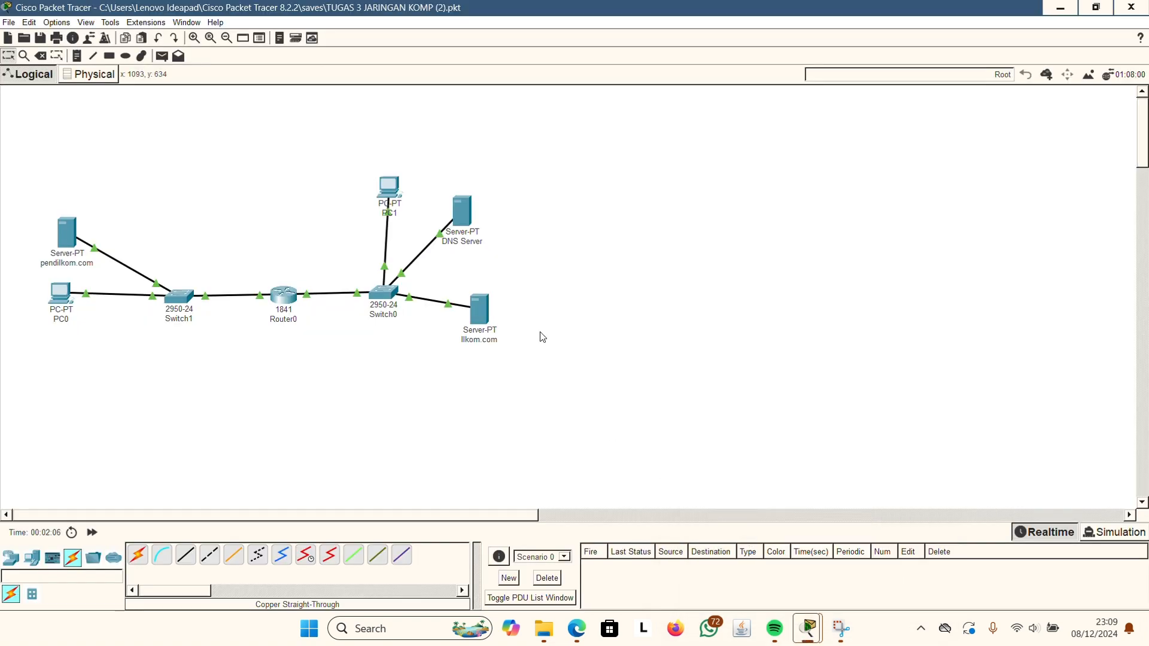
left_click(58, 304)
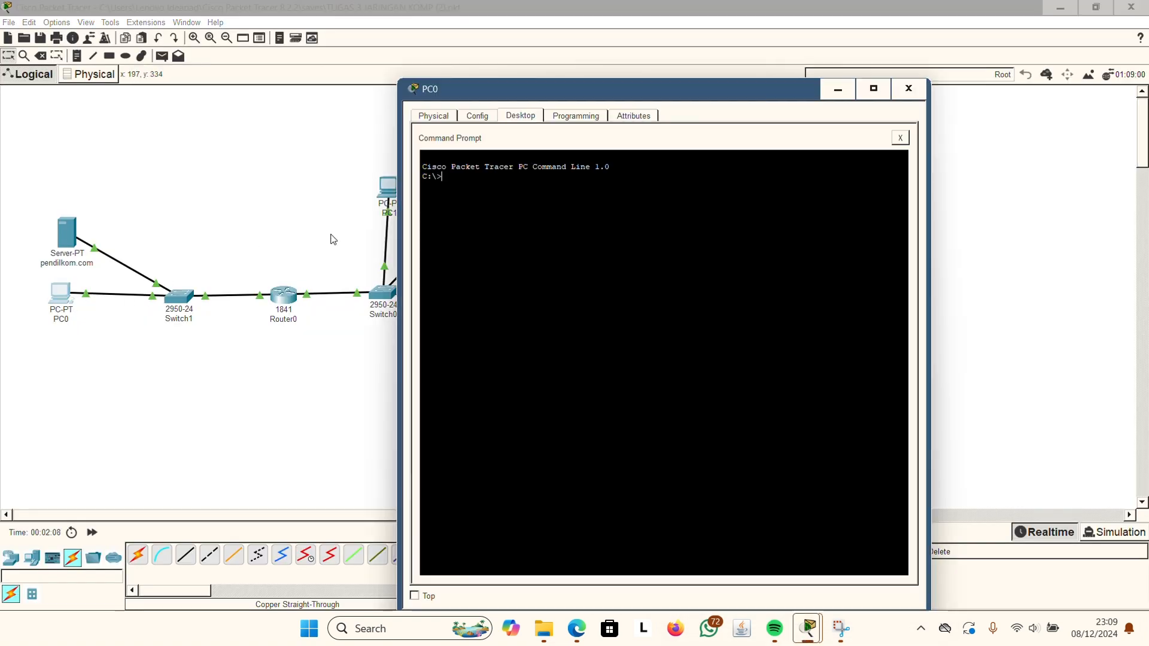
type("ping")
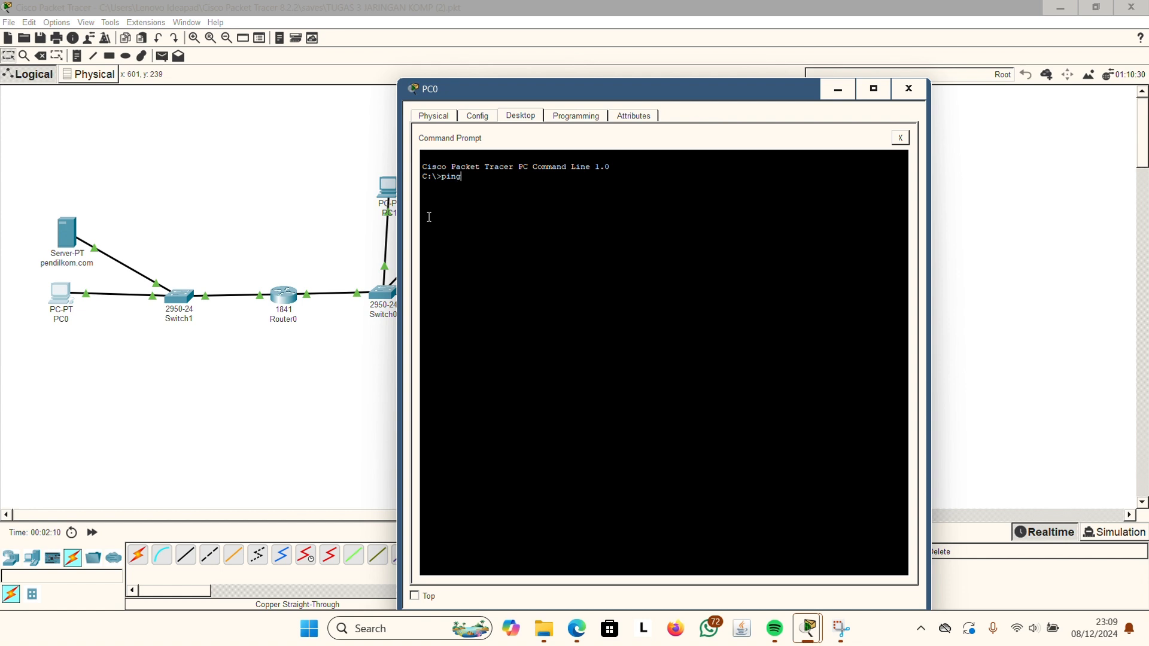
type(" 10.0.0.2")
key("Return")
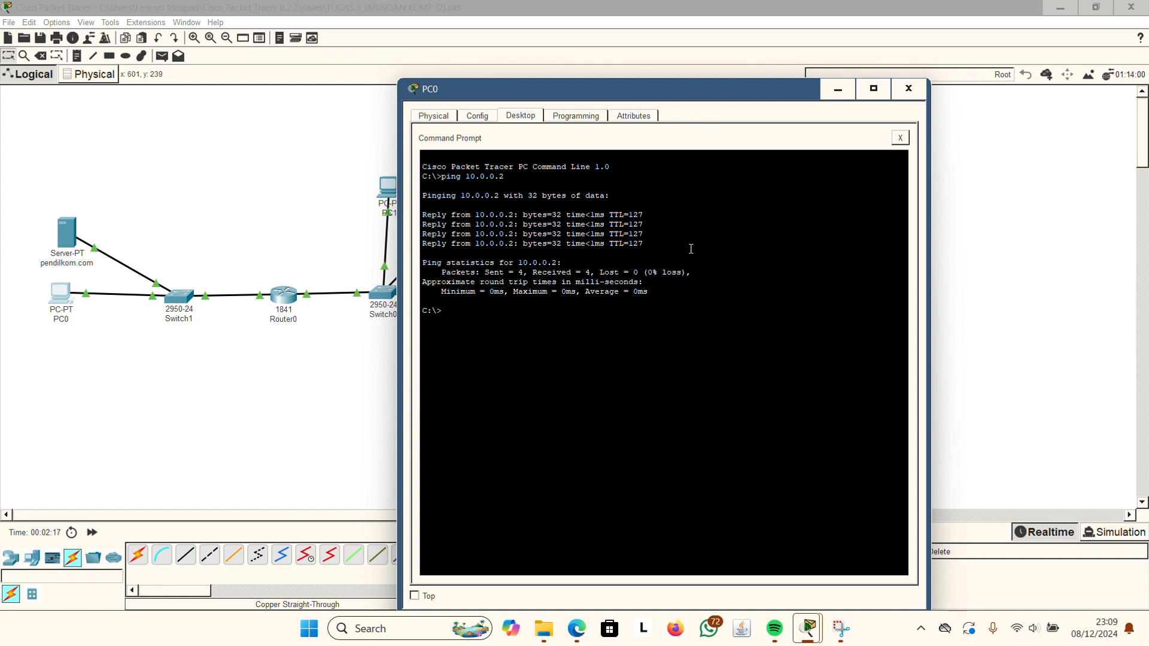
left_click(909, 88)
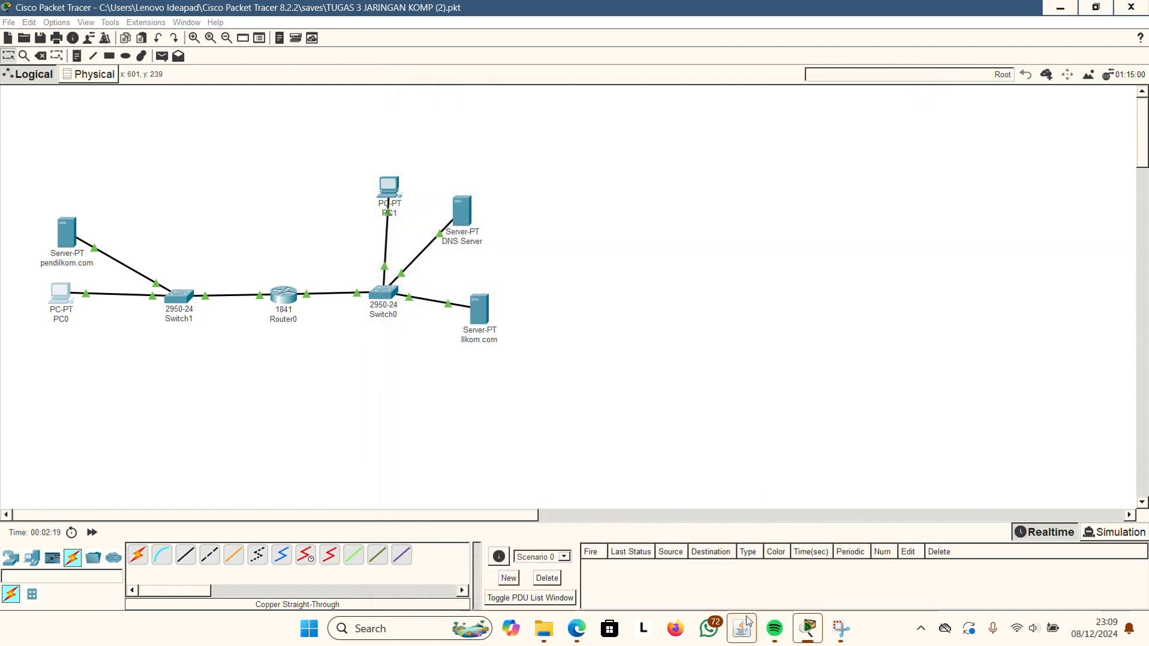
Switch to the assignment PDF in Edge, read instruction 2 on page 2, and return to Packet Tracer.
left_click(577, 629)
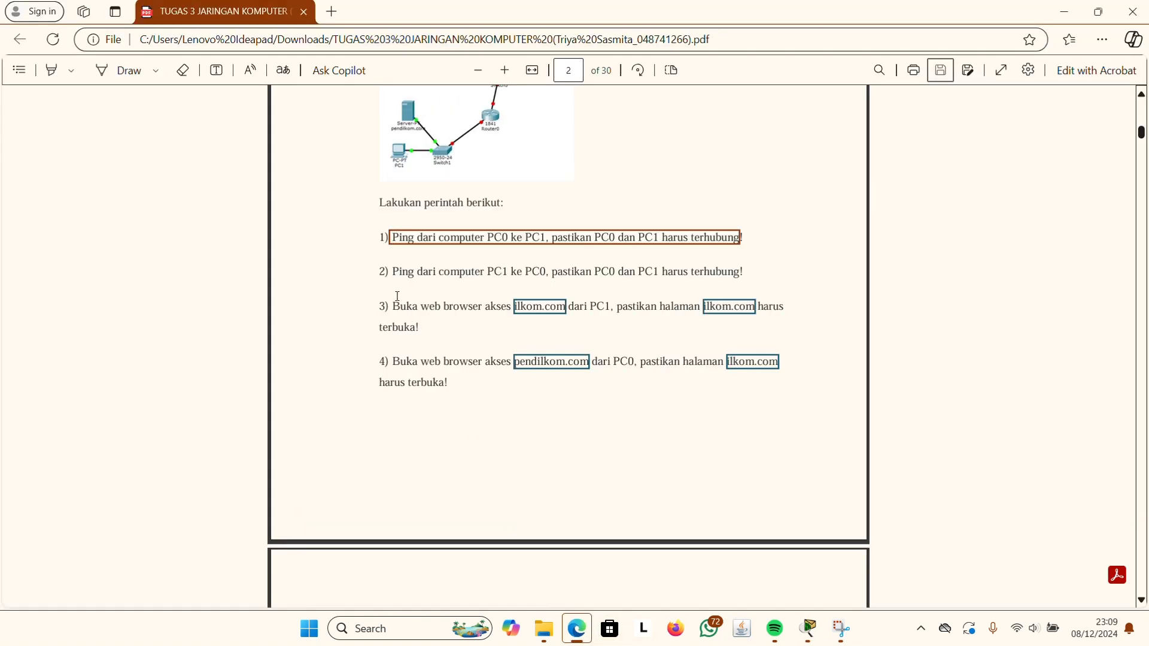
left_click_drag(394, 273, 548, 273)
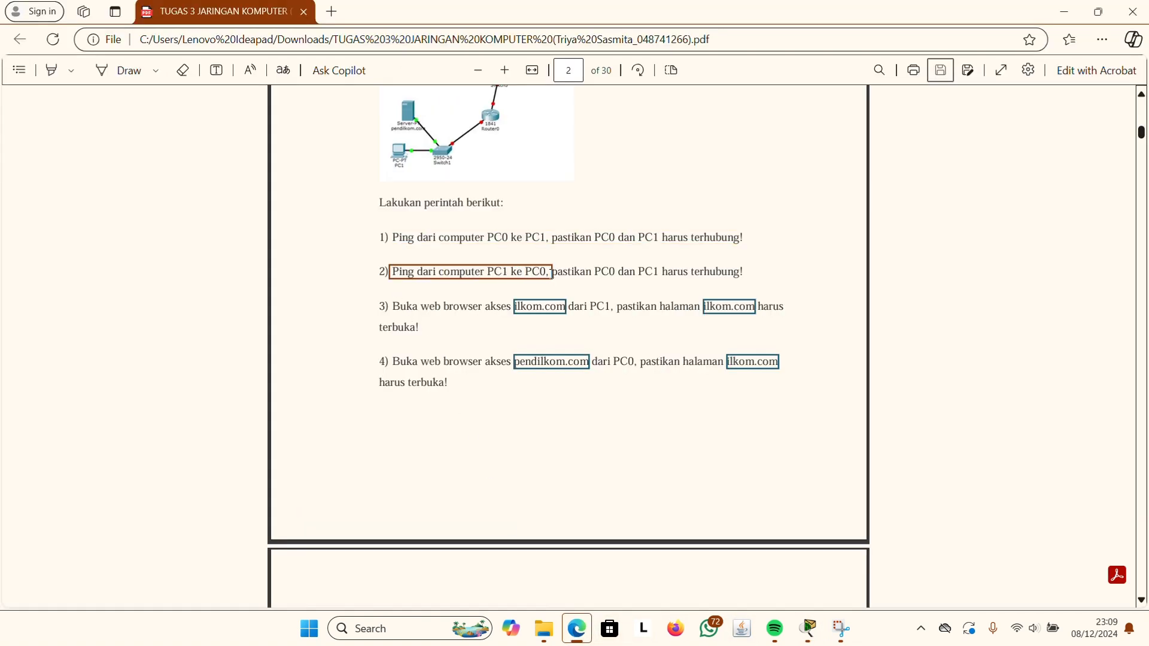
left_click(808, 629)
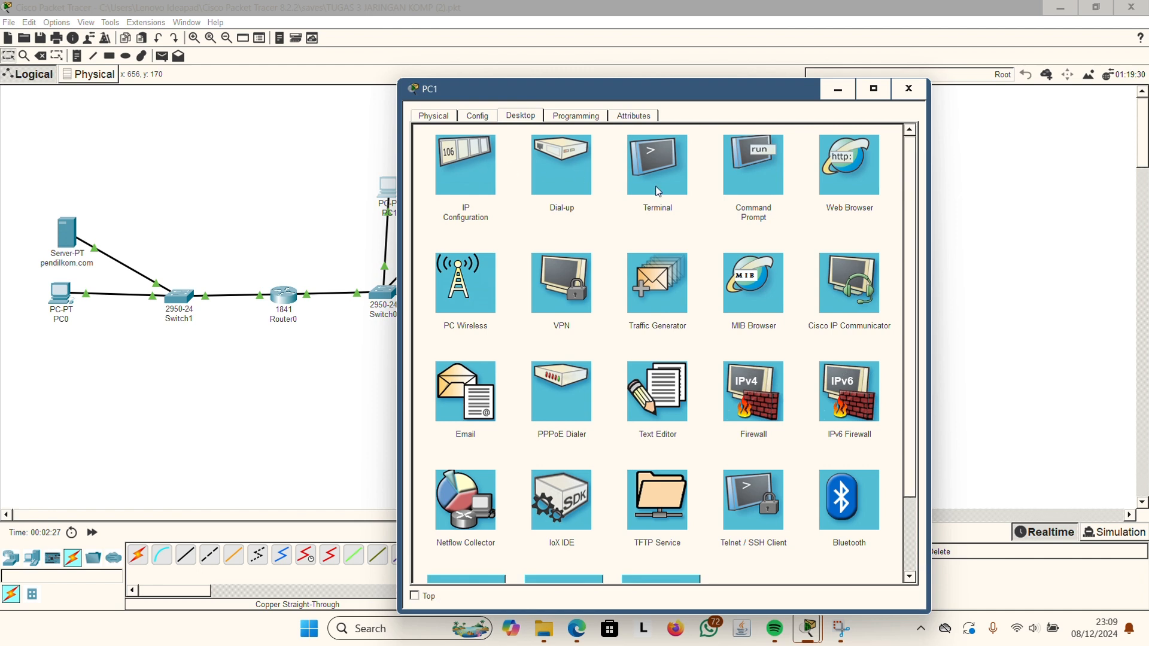
Ping 192.168.1.2 from PC1's command prompt, and close PC1's window.
left_click(752, 187)
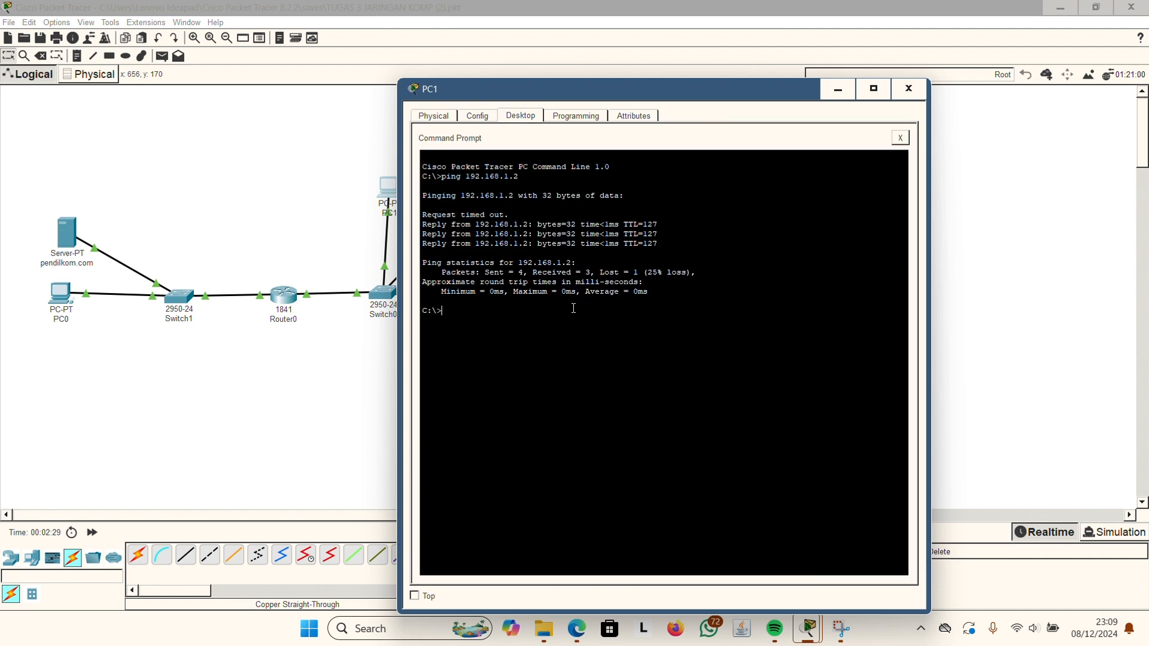
type("ping 192.168.1.2")
key("Return")
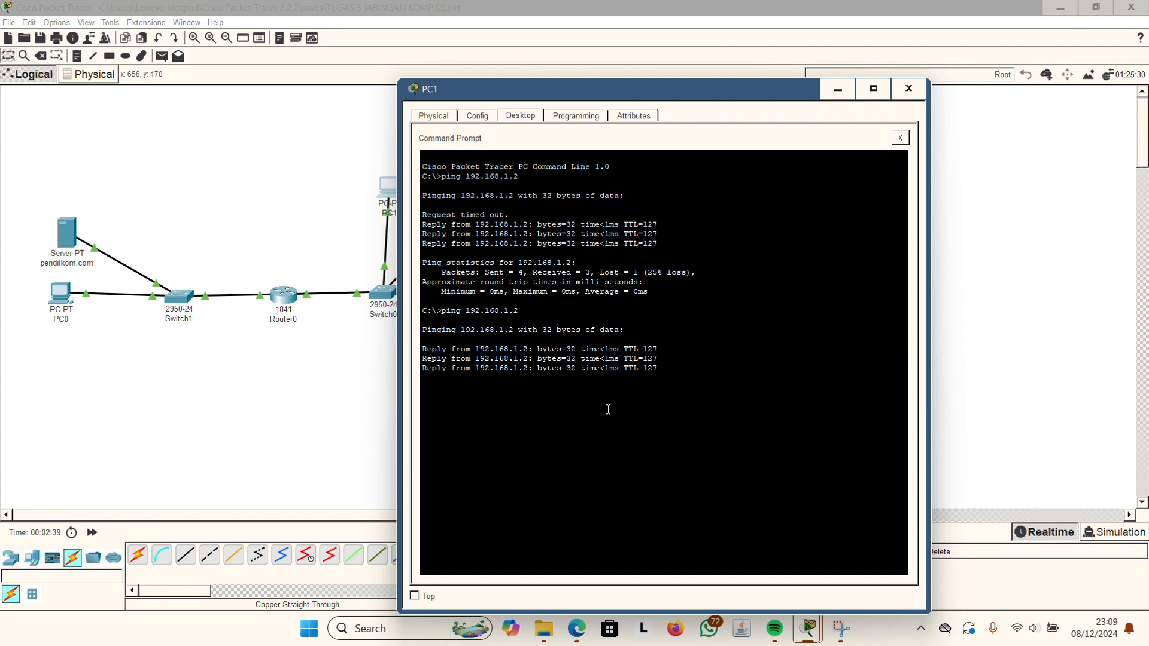
left_click(907, 90)
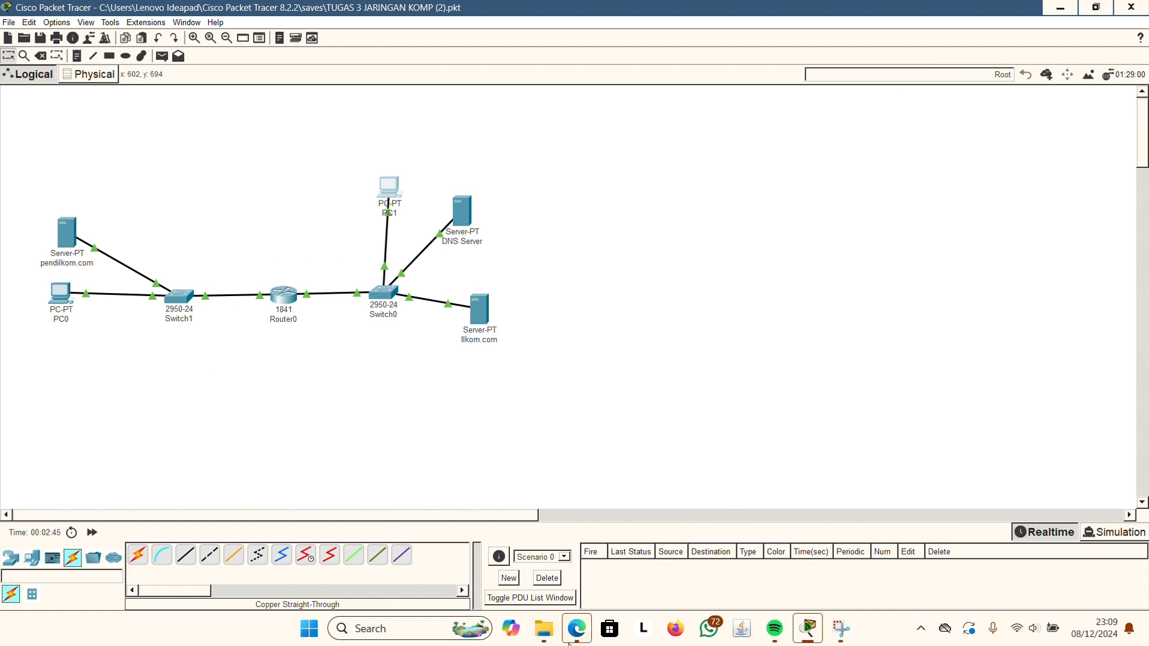
Switch to the assignment PDF in Edge, read instruction 3 on page 2, and return to Packet Tracer.
left_click(576, 628)
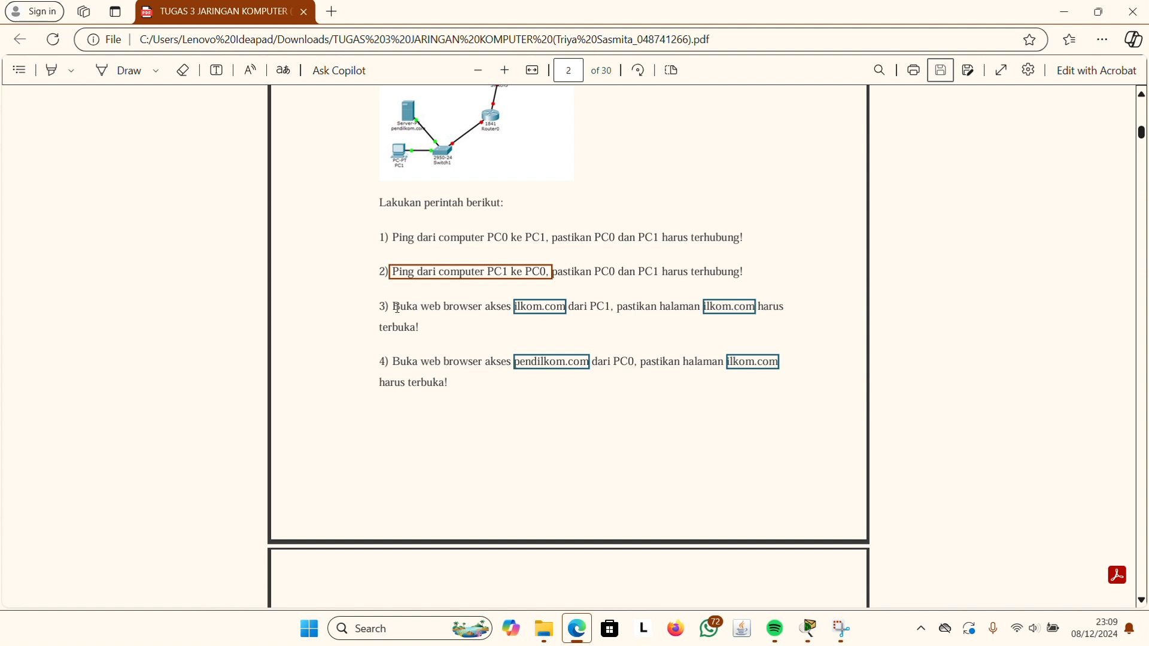
left_click_drag(395, 308, 755, 324)
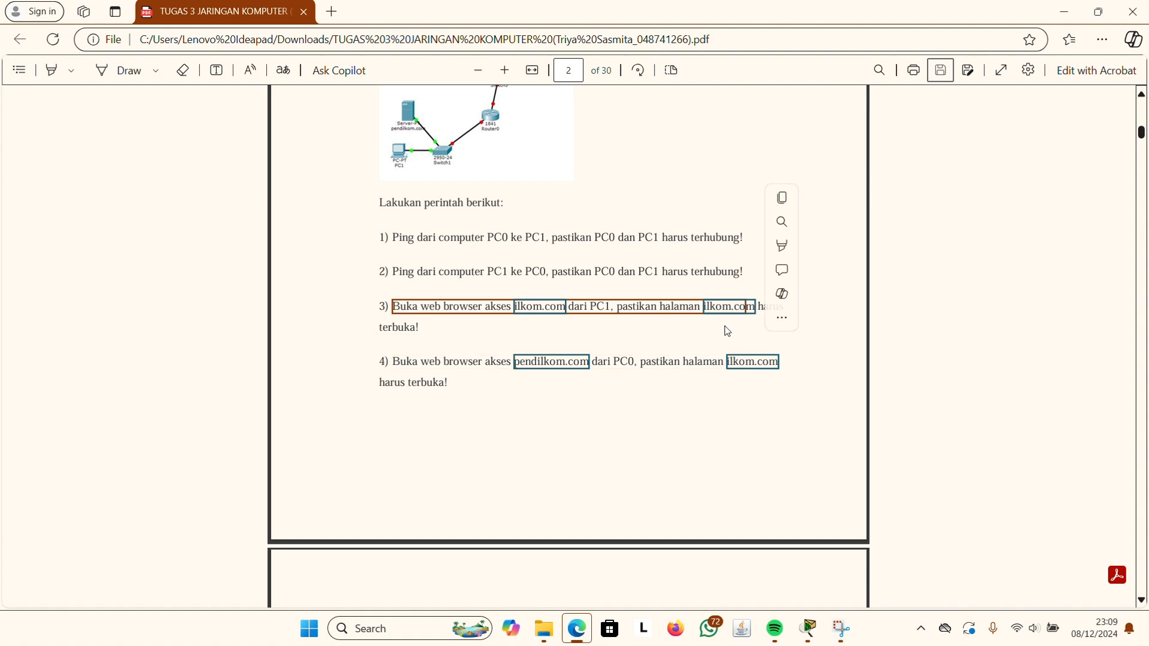
left_click(808, 629)
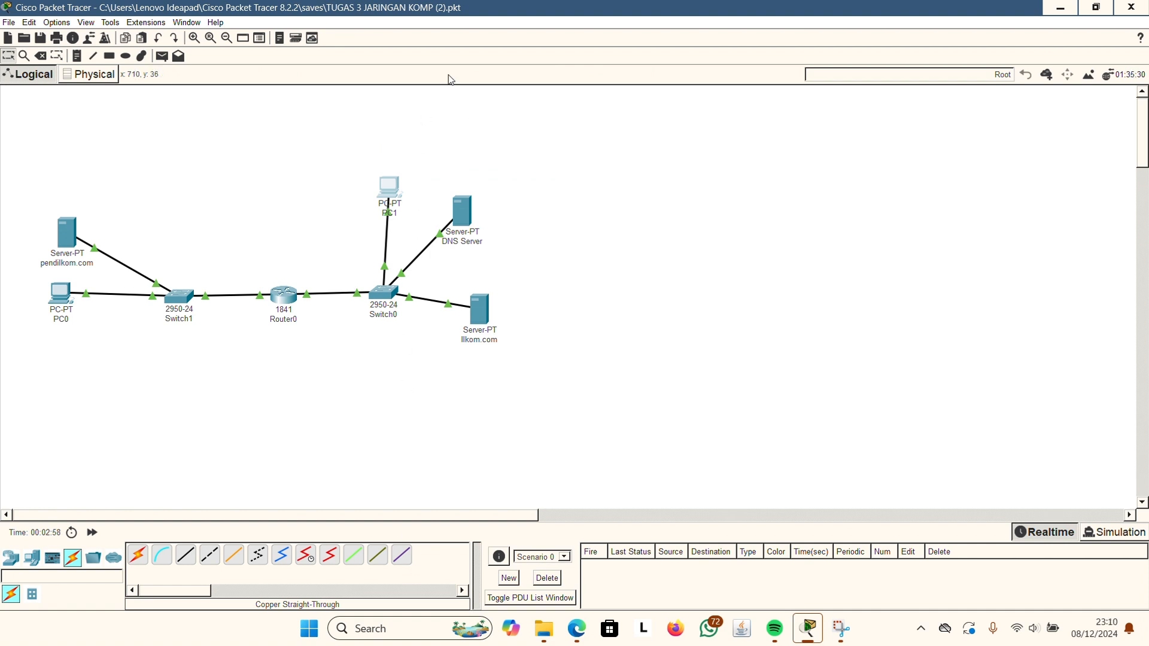
Load the Ilkom.com page in PC1's web browser.
left_click(492, 28)
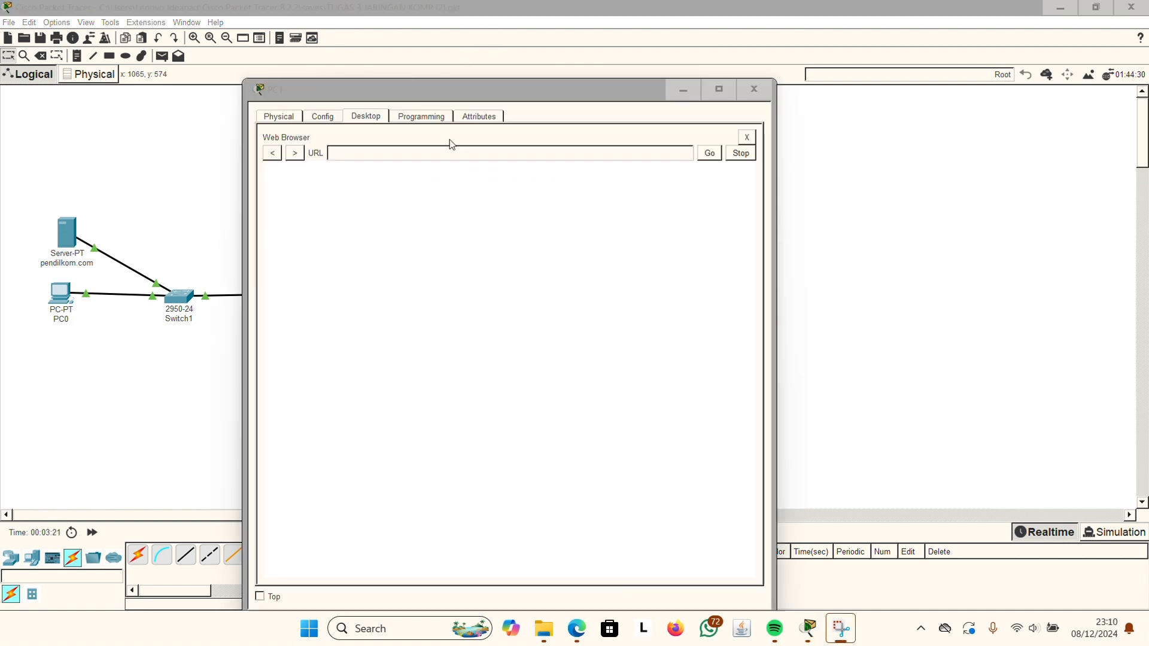
left_click(436, 151)
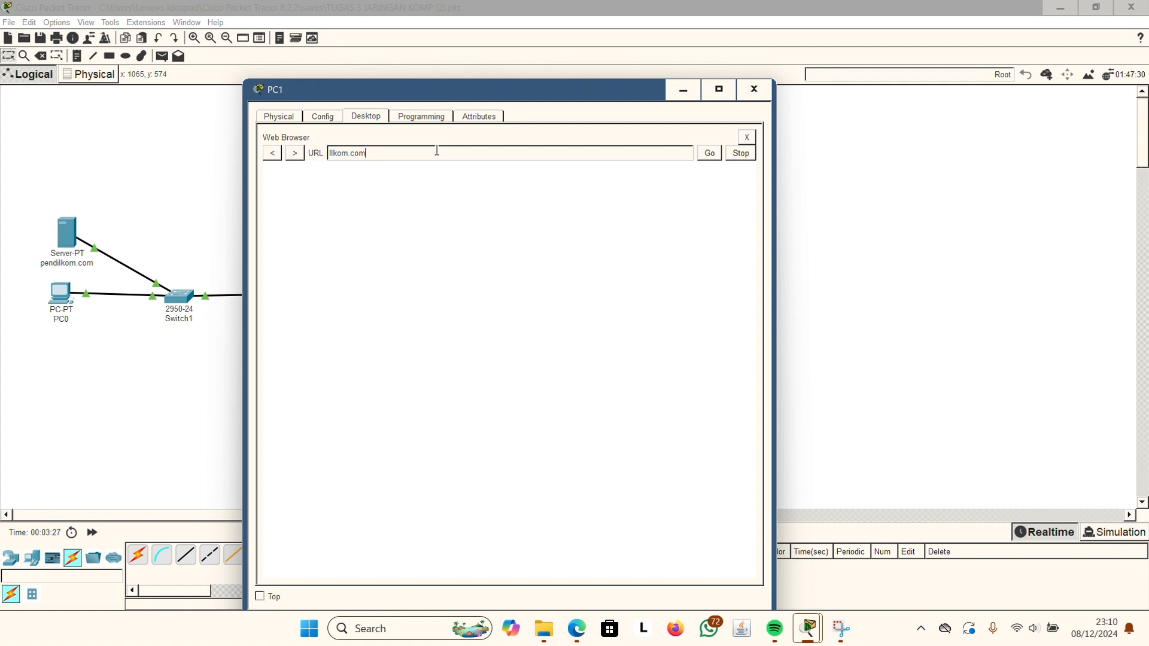
type("llkom.com")
key("Return")
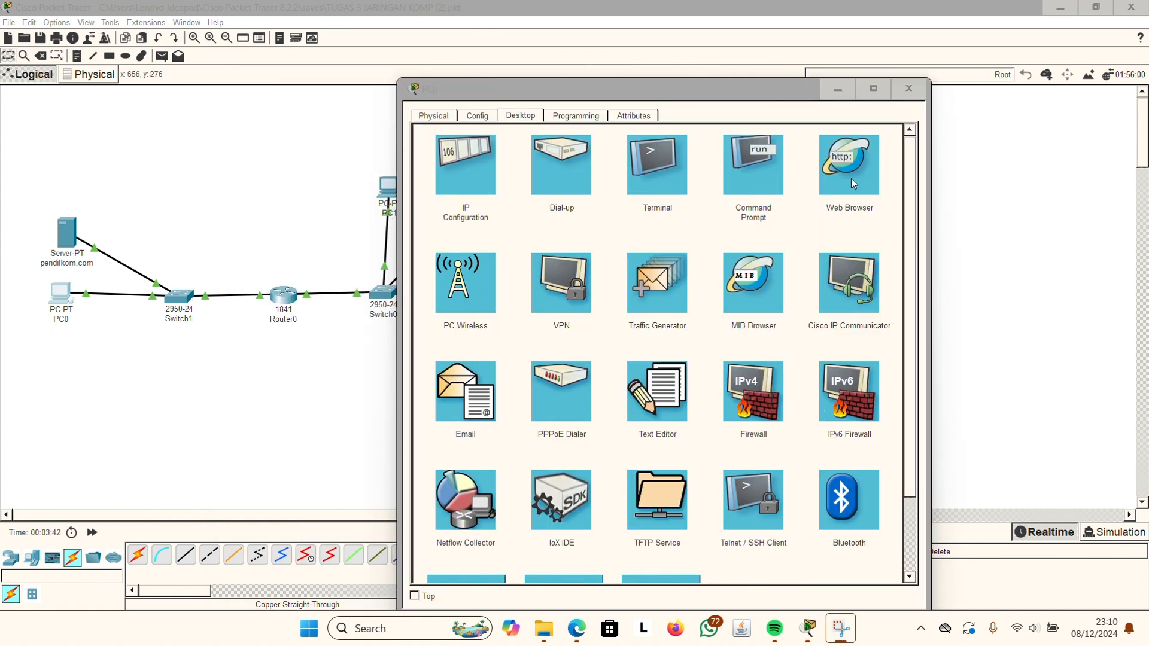
Load the pendilkom.com page in PC0's web browser.
left_click(851, 180)
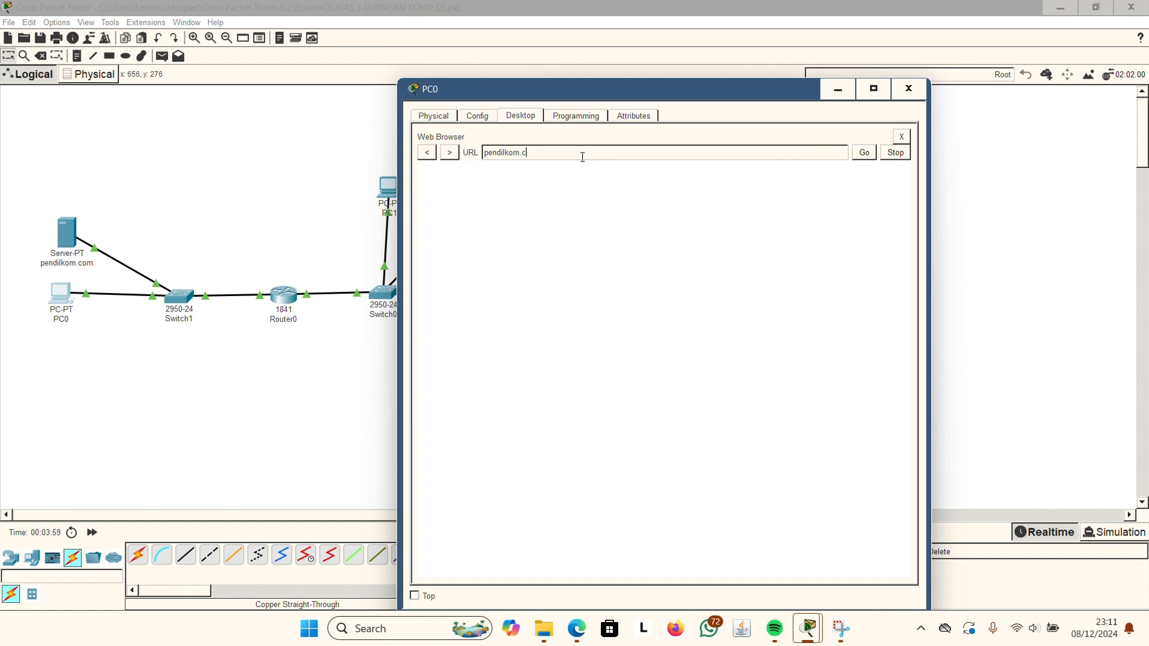
type("om")
key("Return")
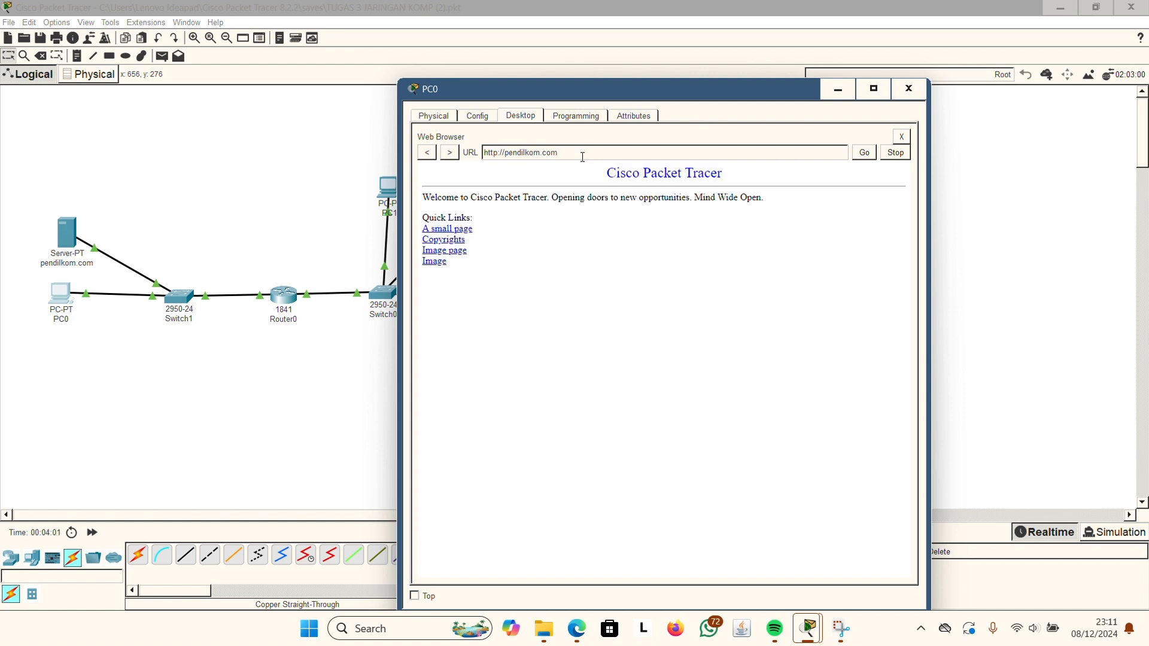